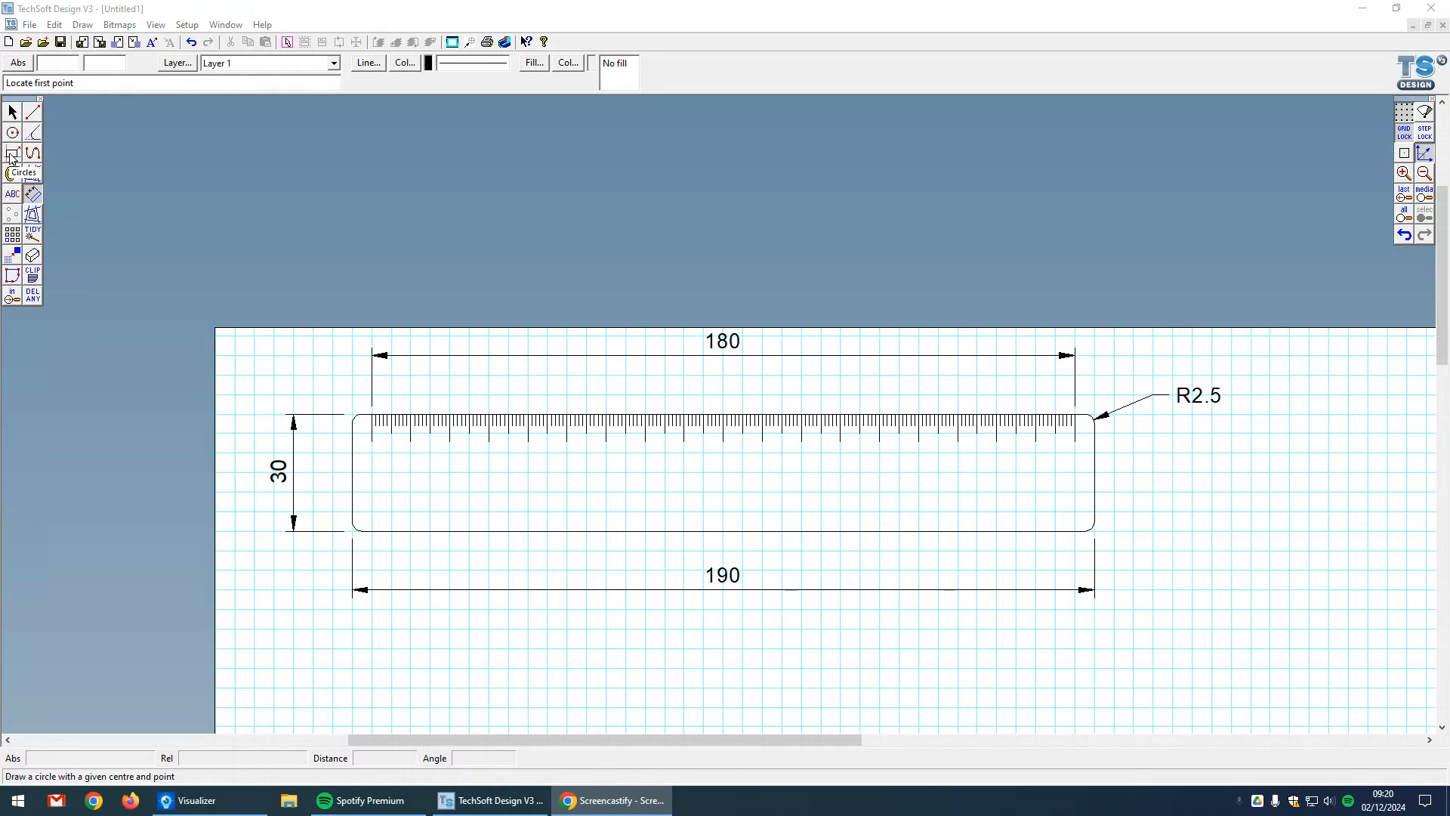
Step: Review the text tool's font, style, height and alignment settings, and leave them without saving changes
left_click(14, 197)
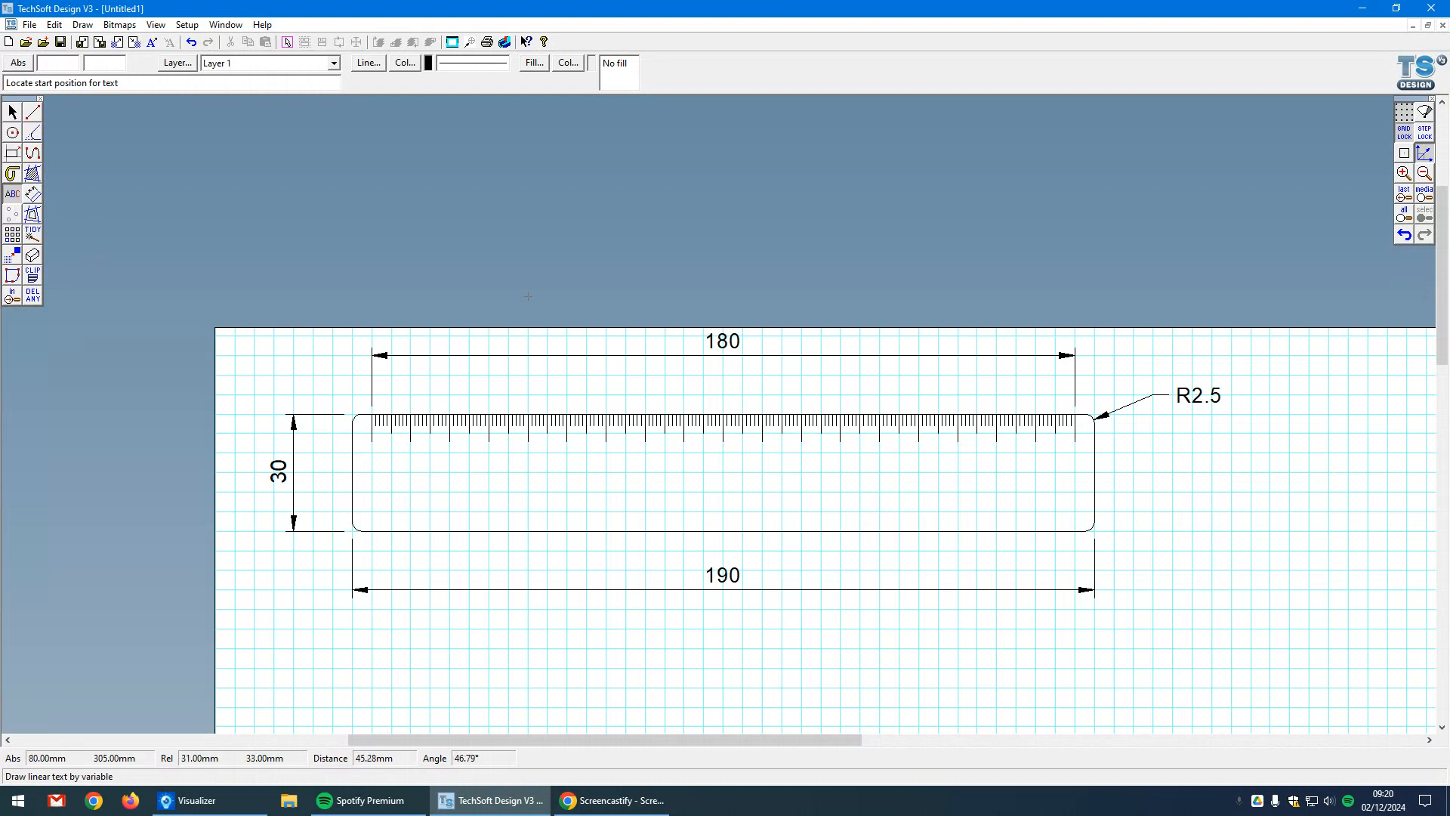
double_click(15, 196)
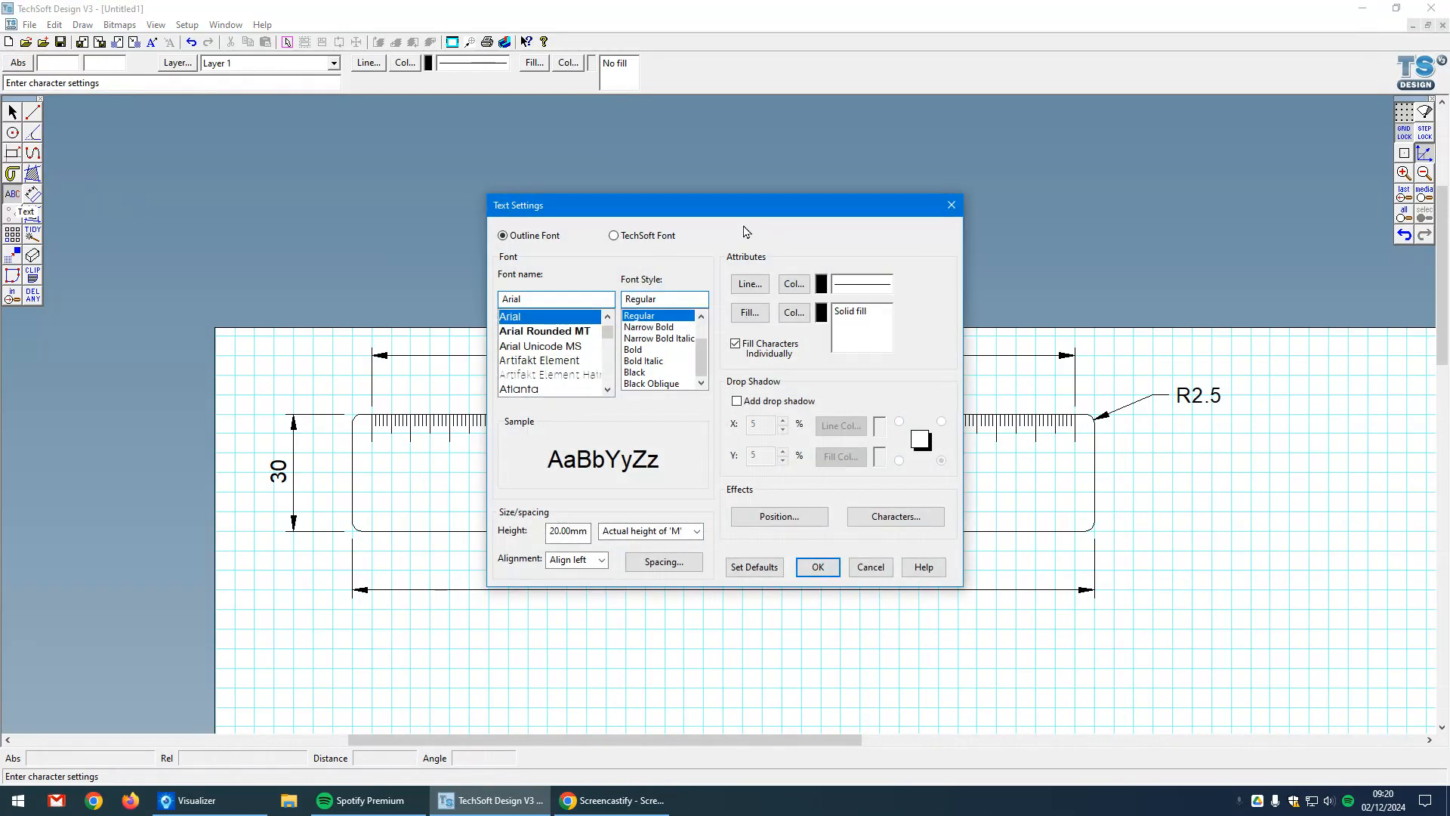
left_click_drag(727, 212, 601, 174)
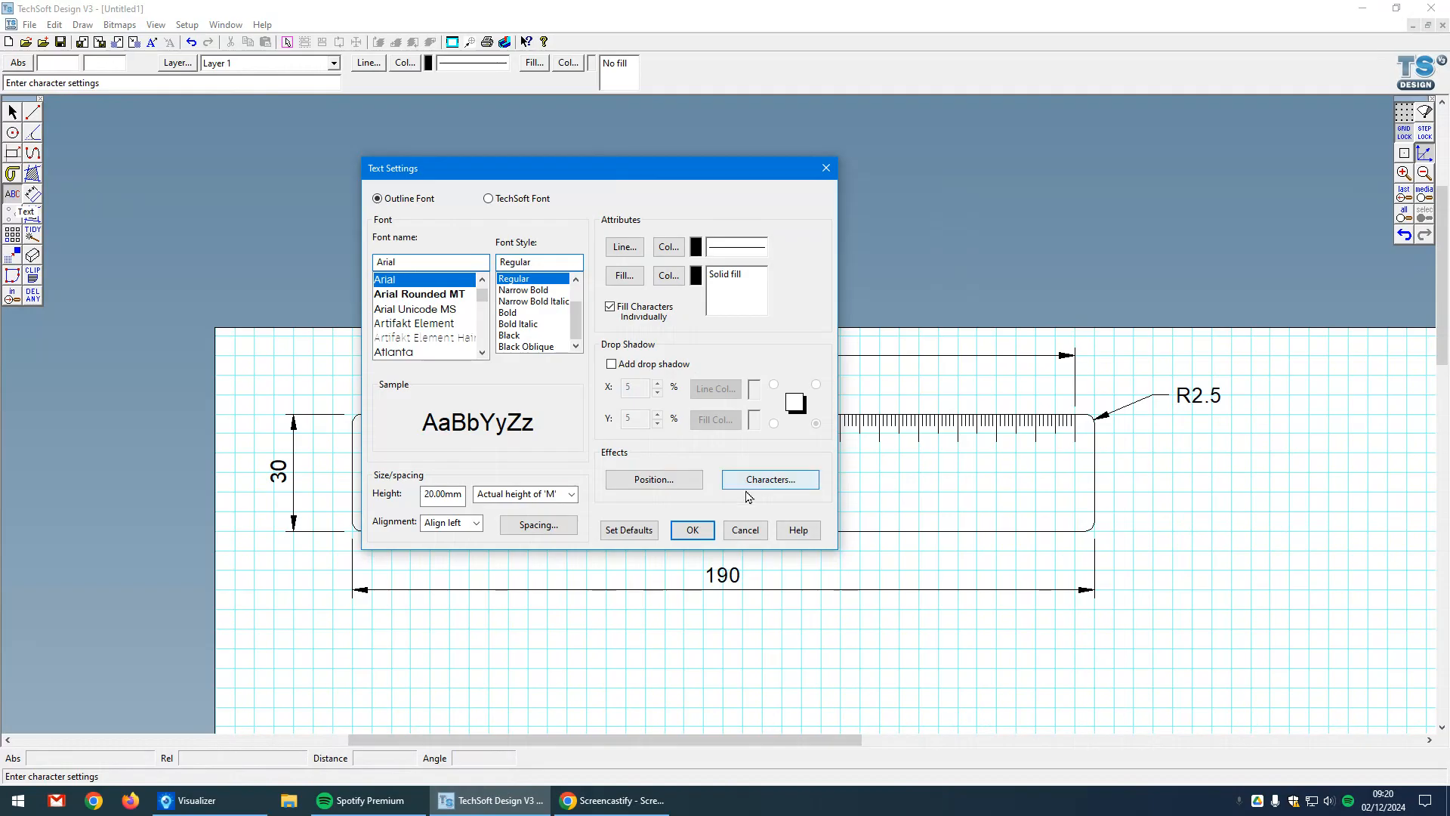
left_click(751, 532)
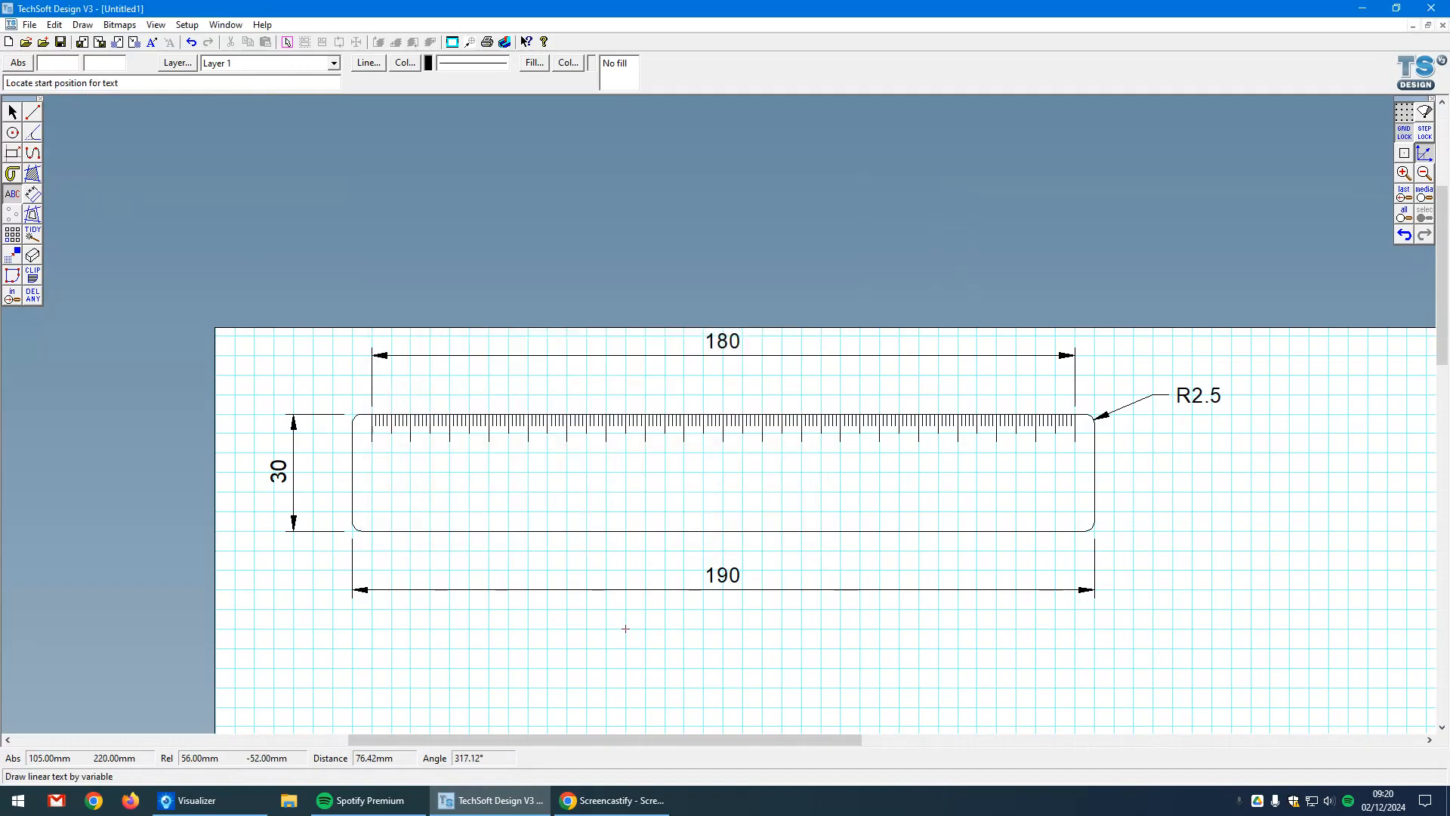
Step: Place the text "Hello World" below the ruler at the current text size, and undo it
left_click(606, 668)
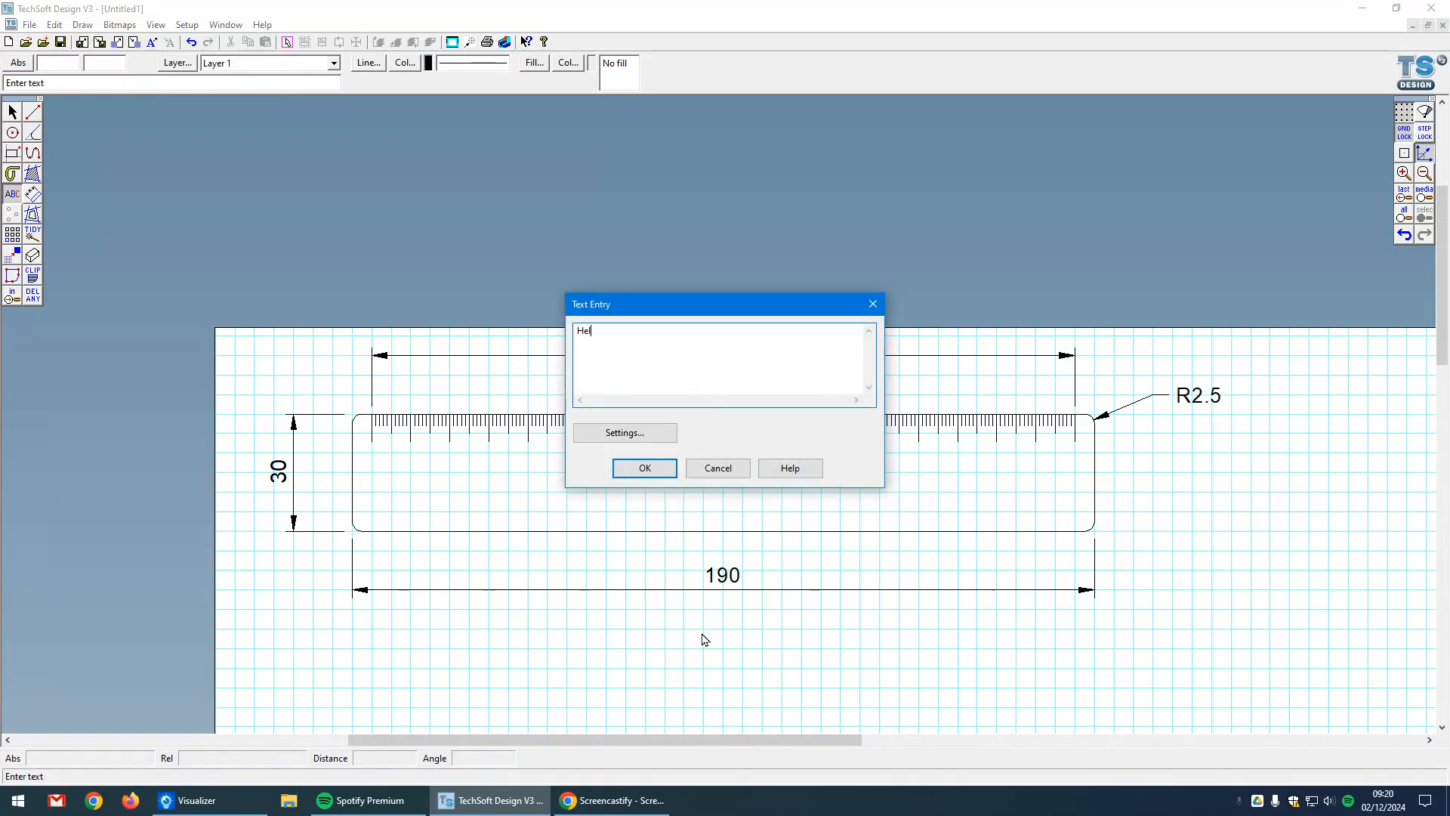
type("Hello World")
left_click(644, 468)
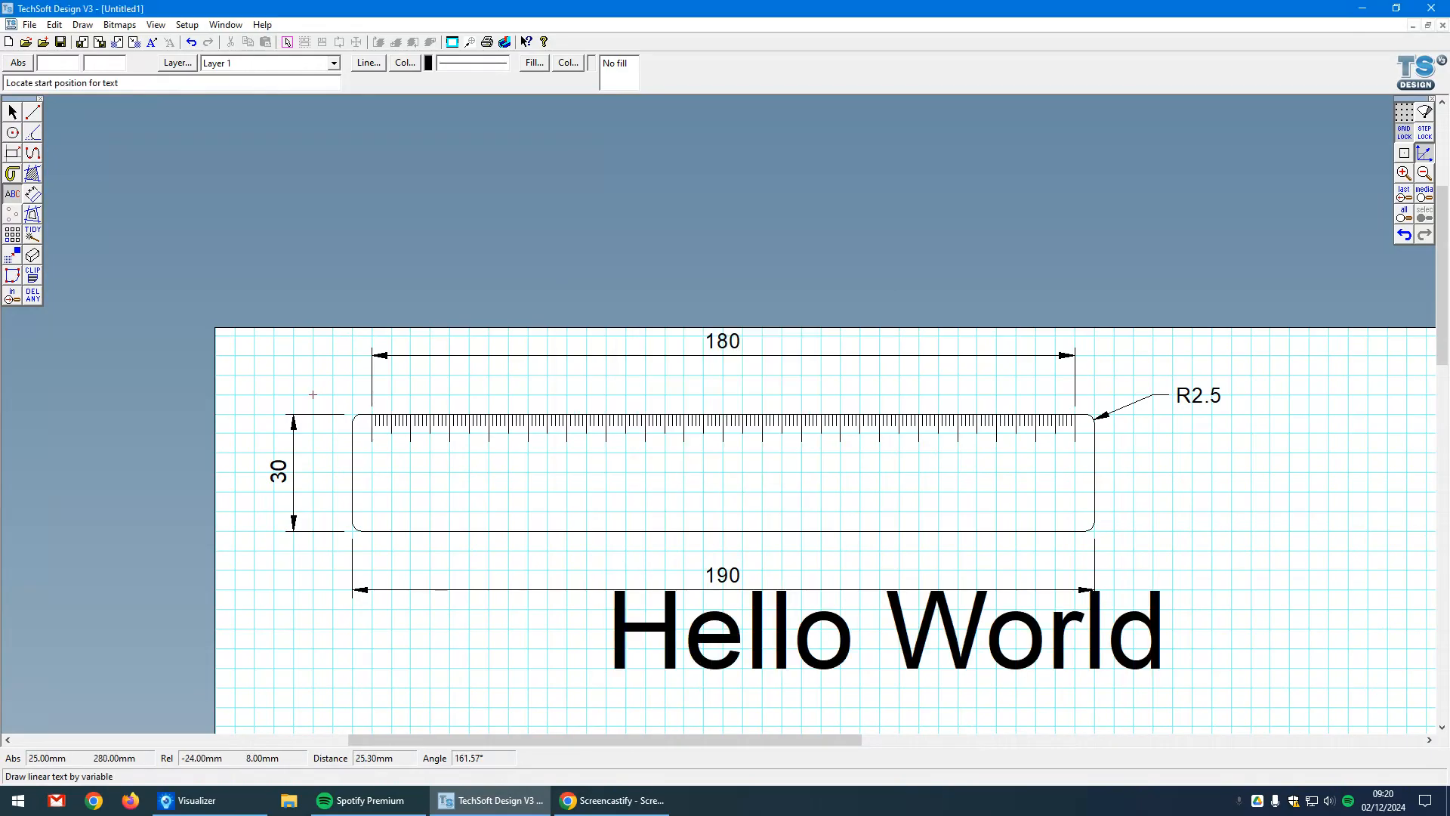
left_click(1402, 235)
Step: Set the text height to 3 mm in the text settings
double_click(13, 197)
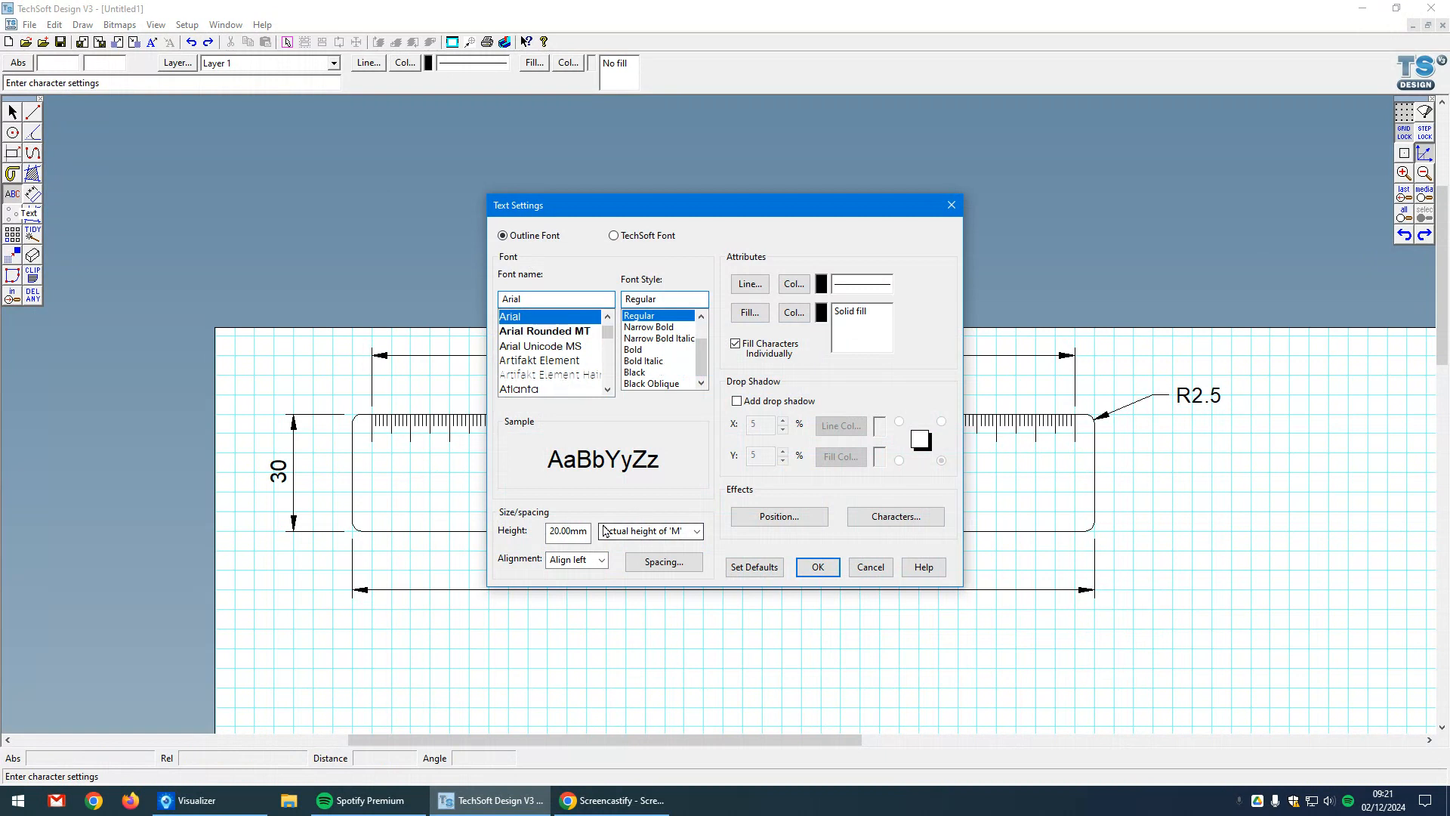
left_click_drag(571, 532, 548, 532)
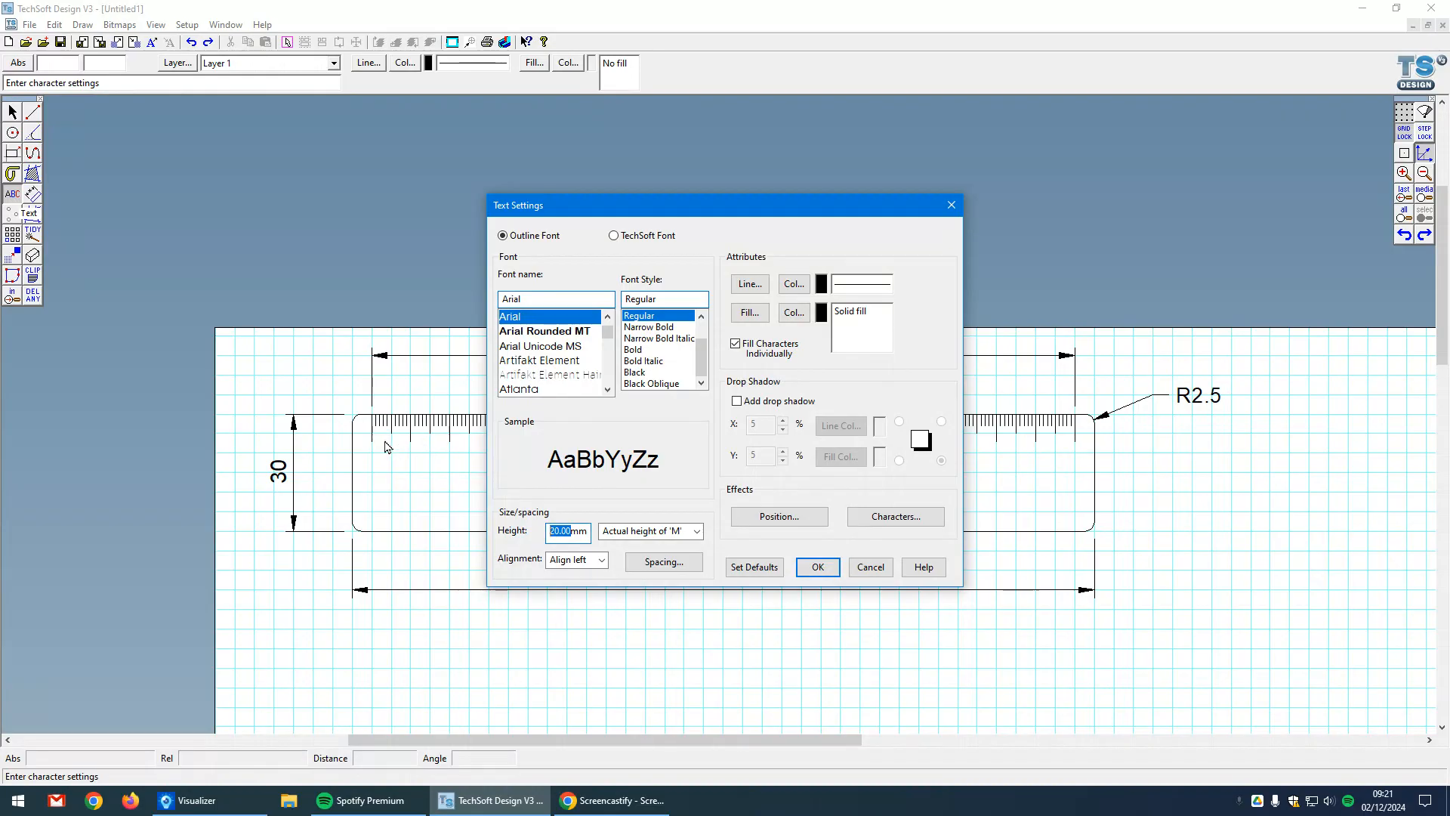
type("3")
left_click(817, 566)
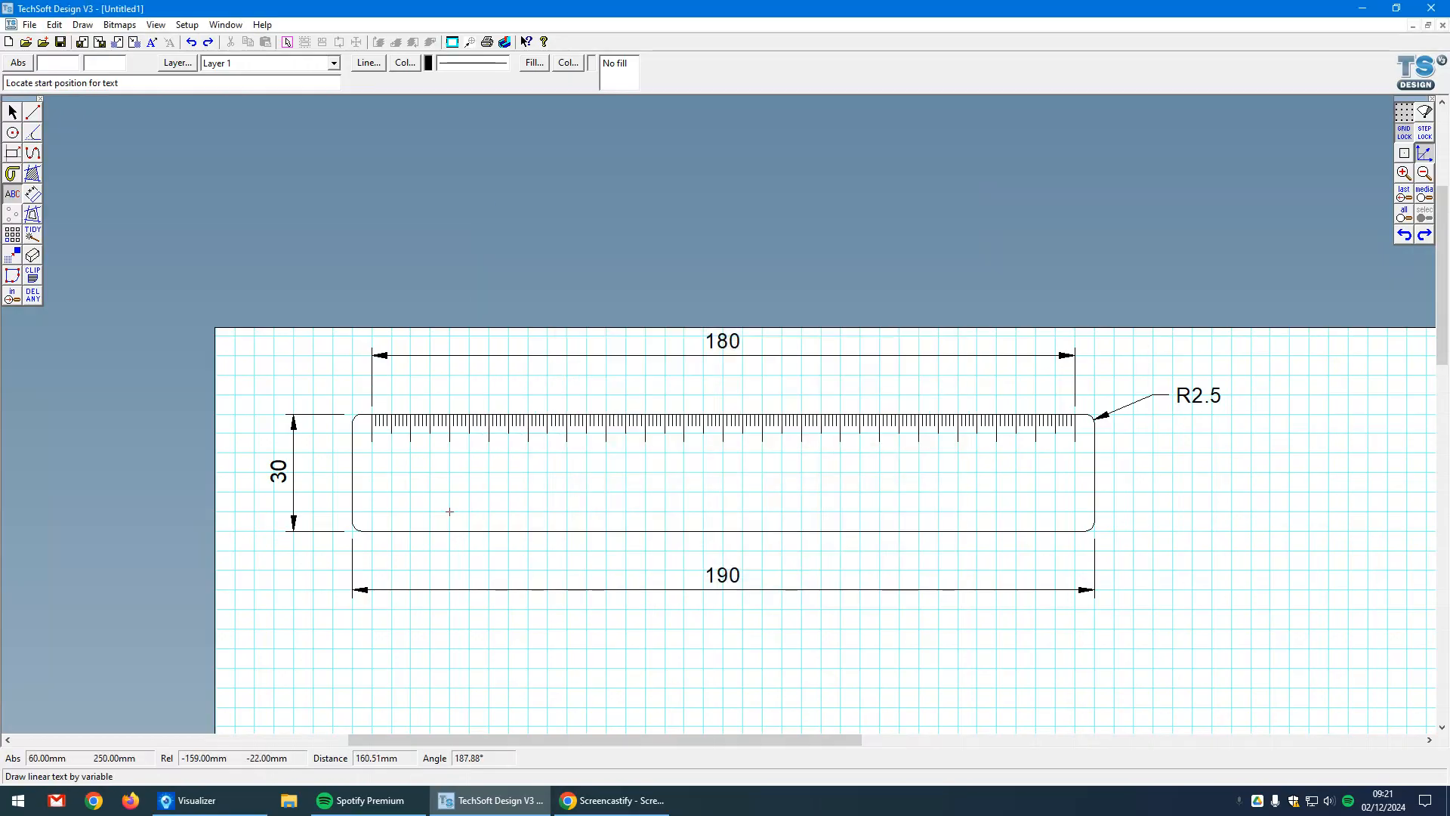
Step: Place the text "Hello World" inside the ruler outline as a size trial, and undo it
left_click(391, 492)
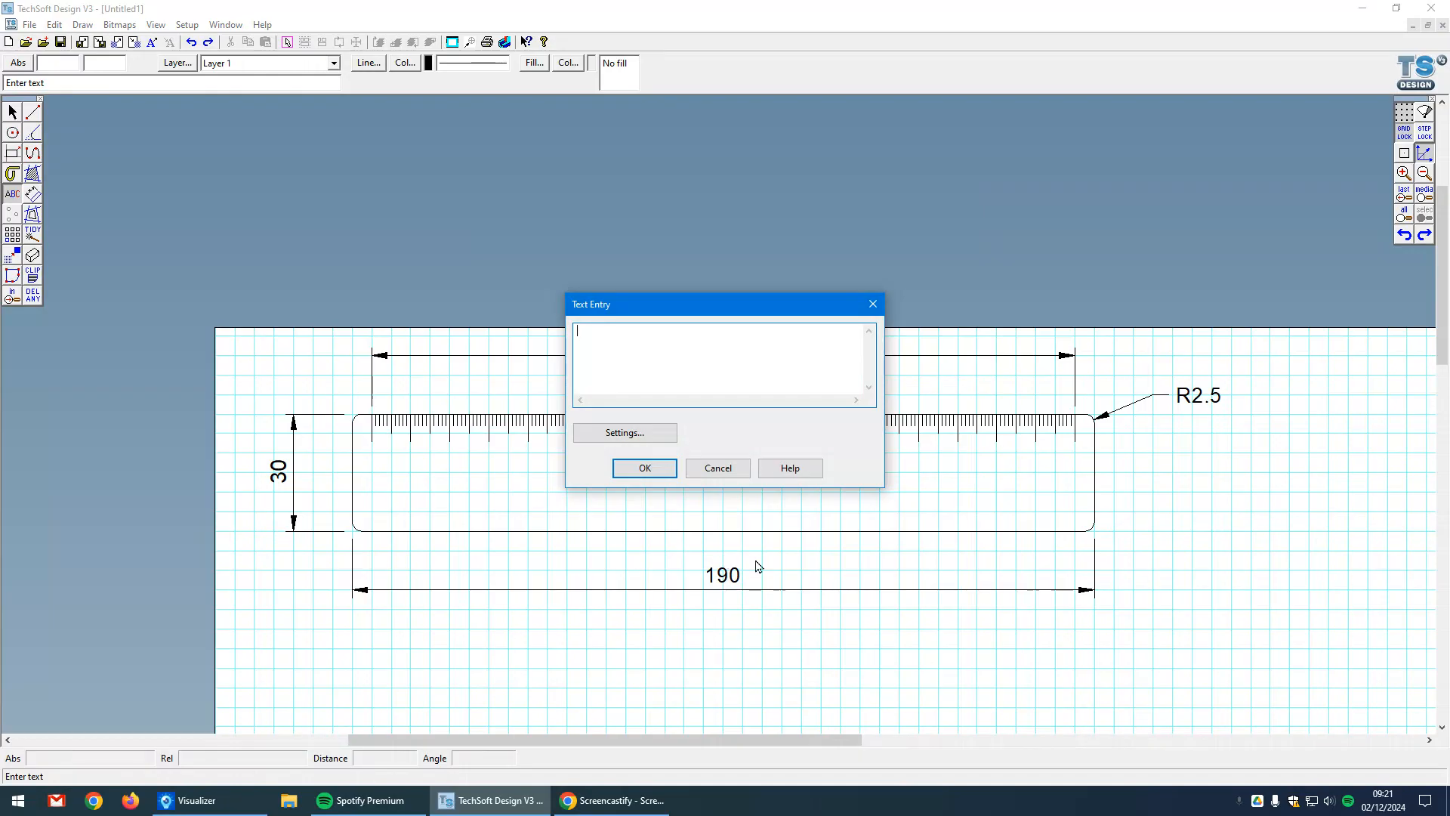
type("Hello")
left_click(665, 469)
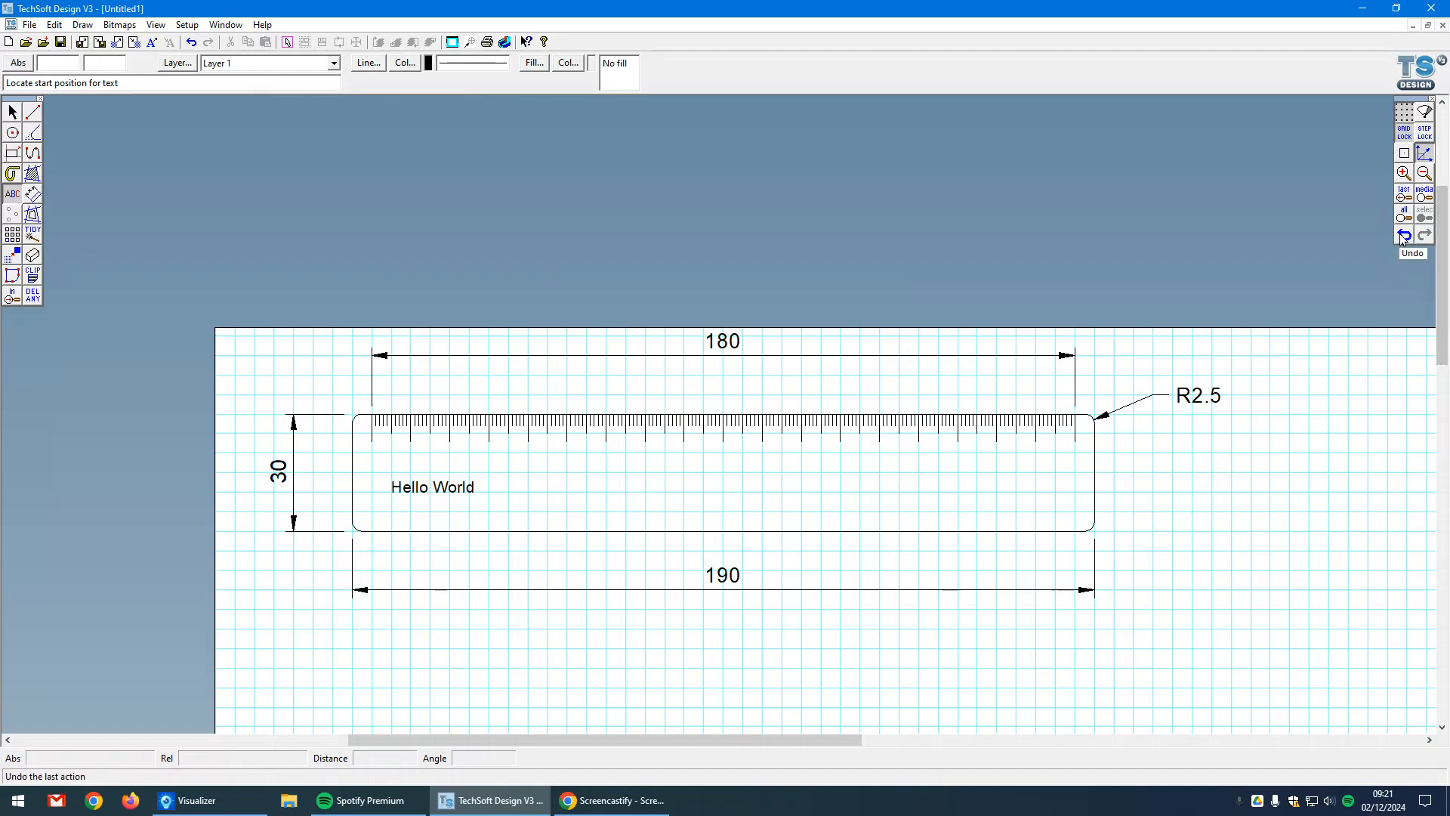
key("ctrl+z")
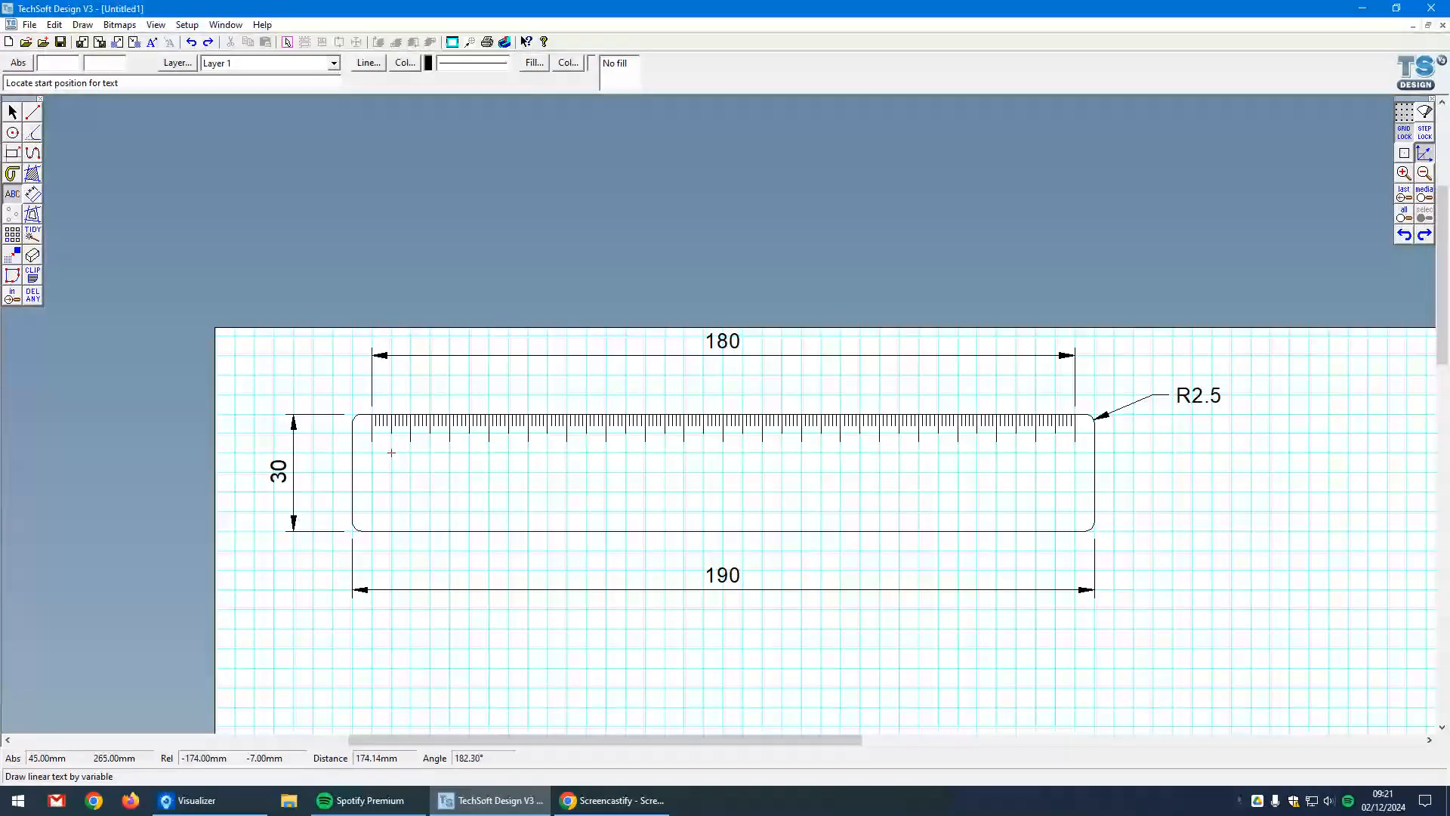
Step: Place four separate text labels 0, 1, 2 and 3 inside the ruler outline, below the graduations
left_click(391, 472)
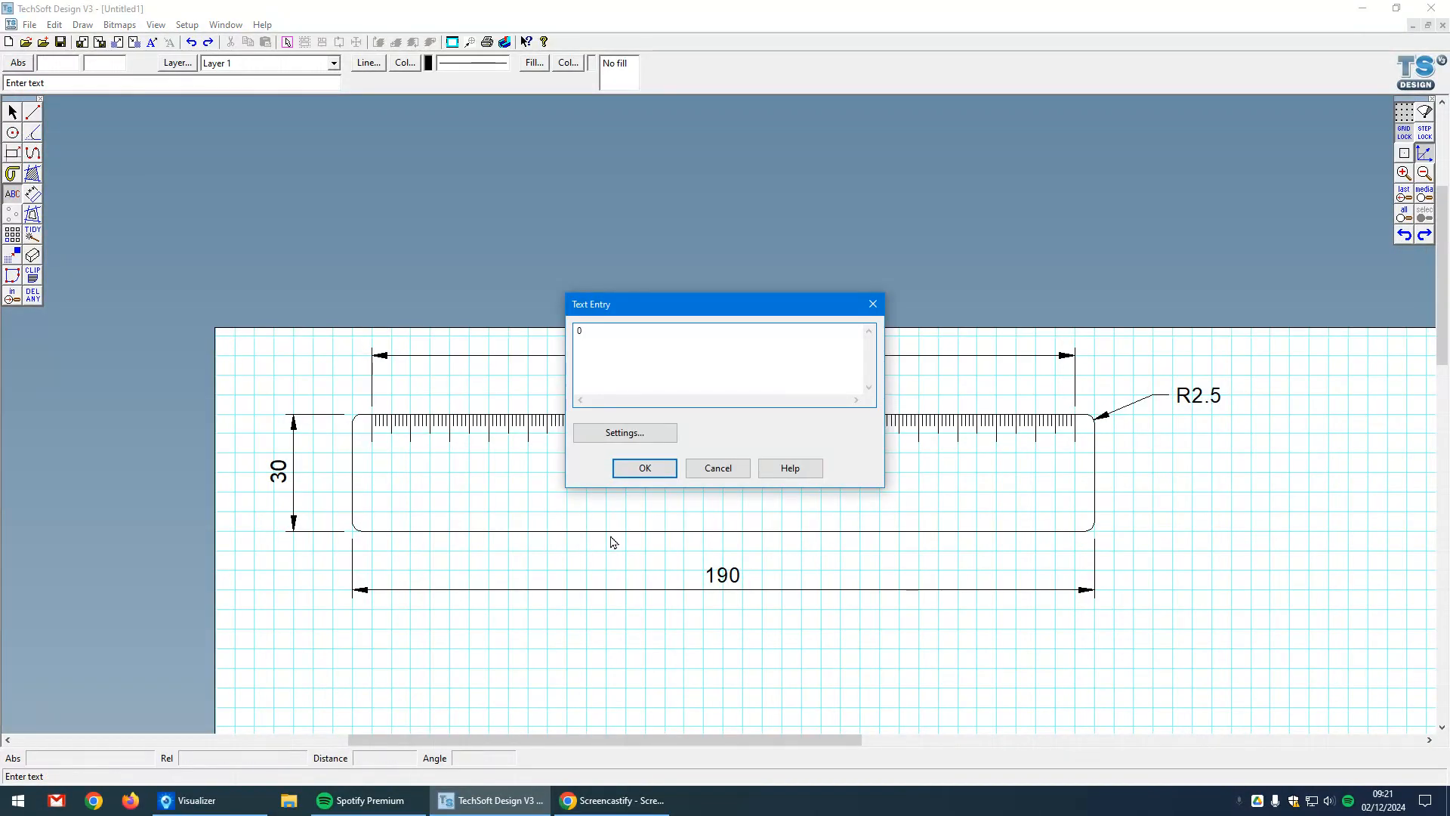
left_click(644, 467)
left_click(469, 497)
type("1")
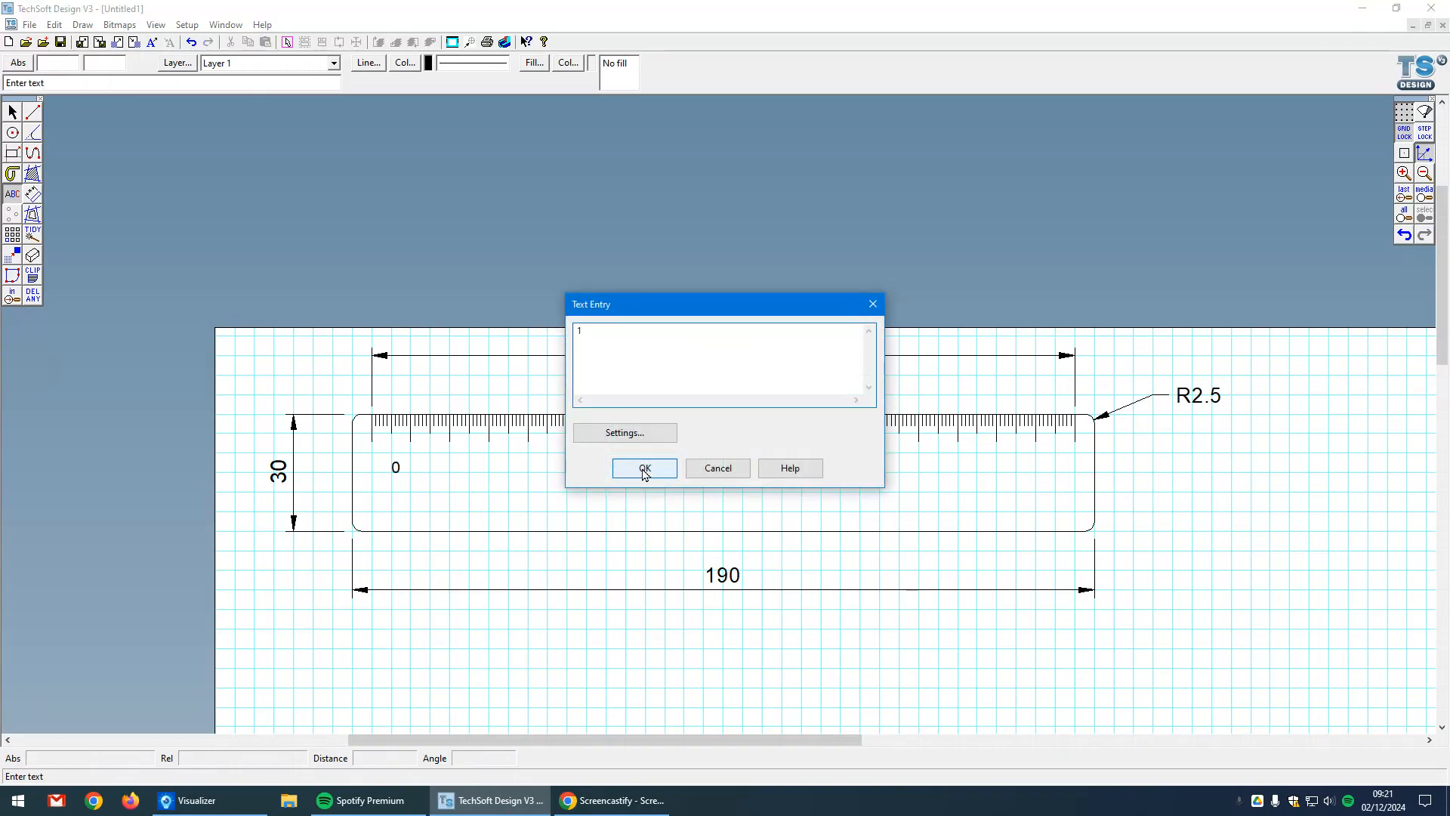
left_click(644, 469)
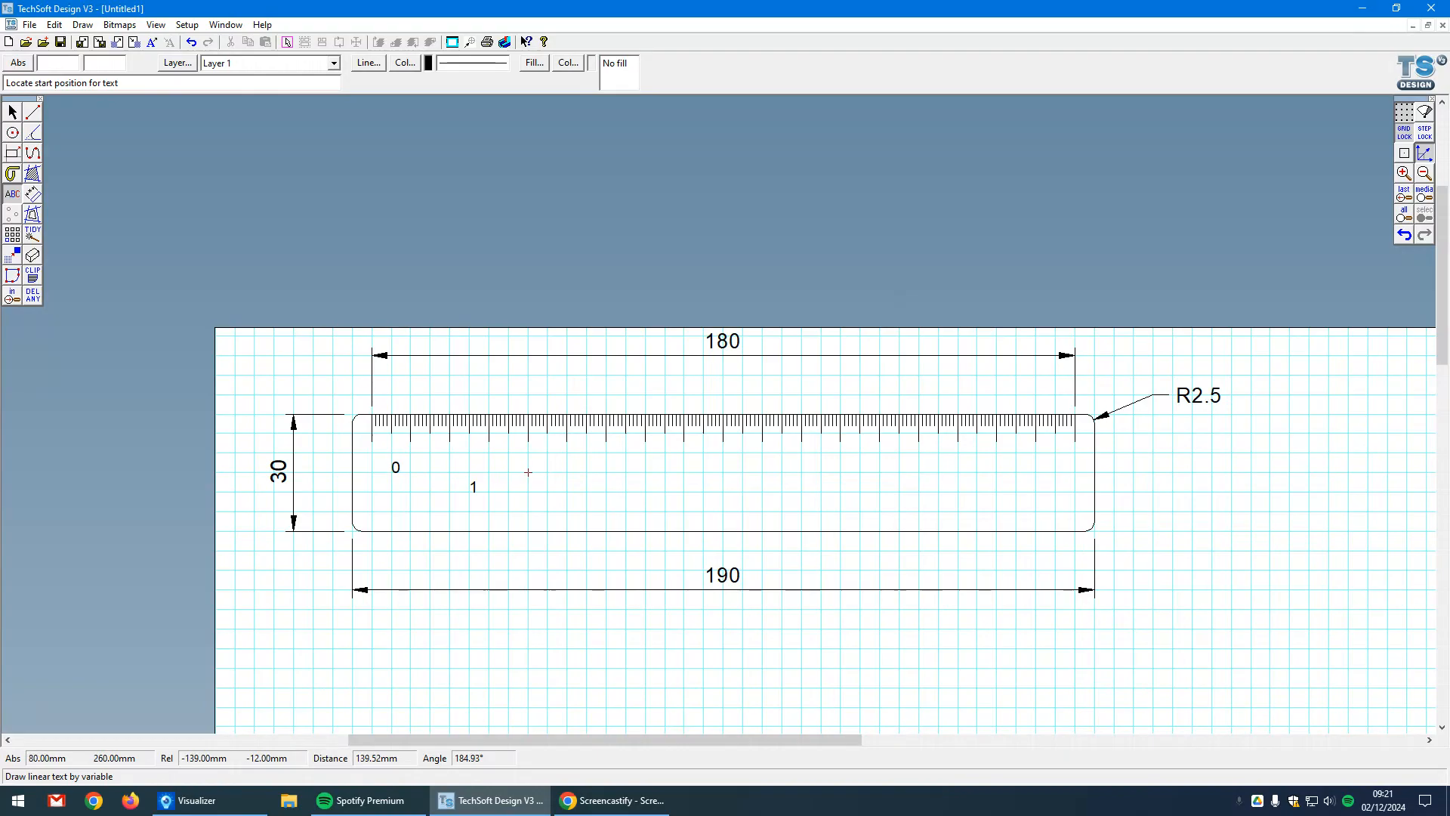
left_click(549, 487)
type("2")
left_click(697, 501)
type("3")
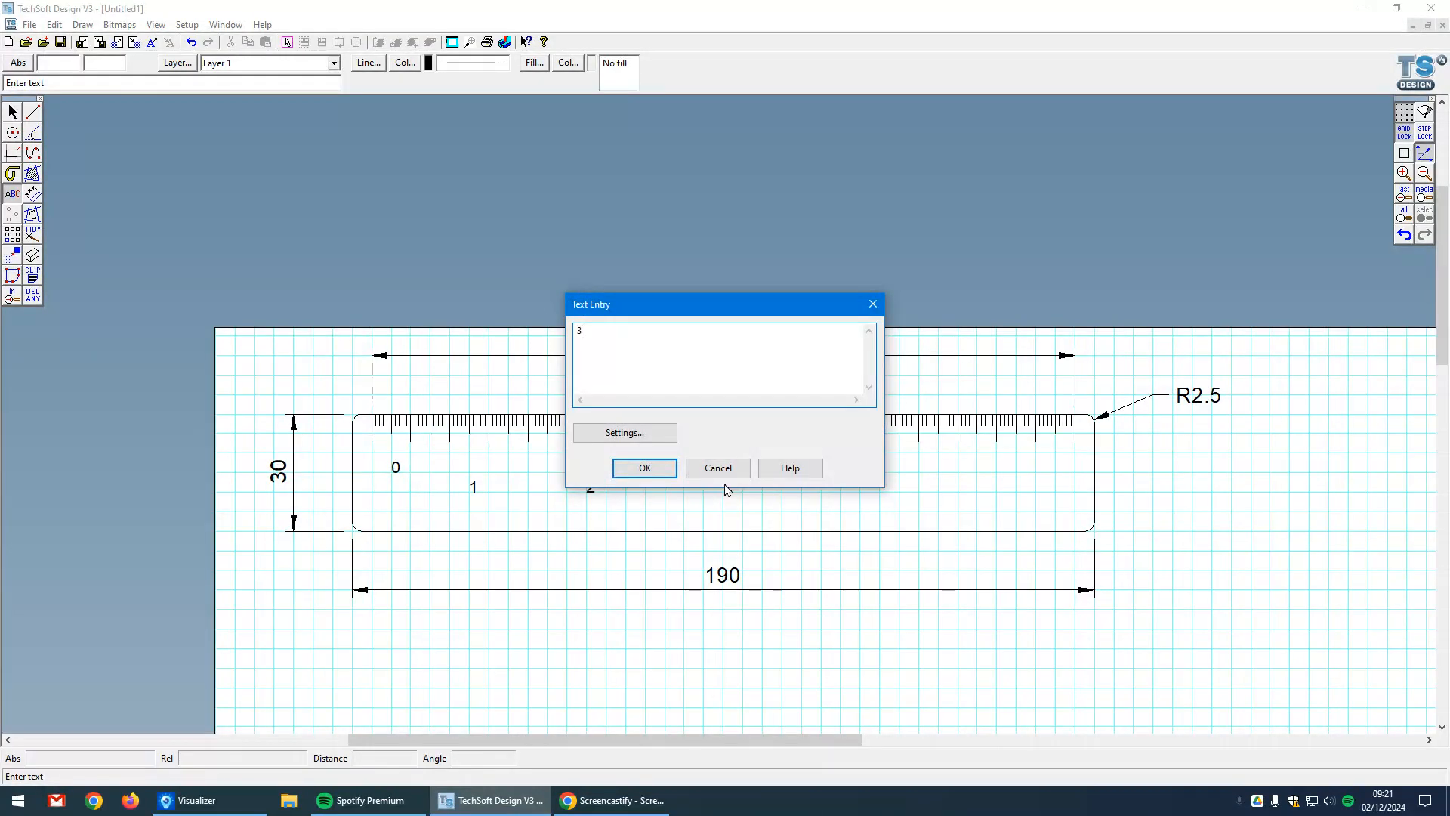
left_click(645, 470)
Step: Move the 0 label beneath the first long graduation mark and the 1 label beneath the next centimetre mark
left_click(12, 112)
left_click(398, 470)
scroll(398, 470, "up", 2)
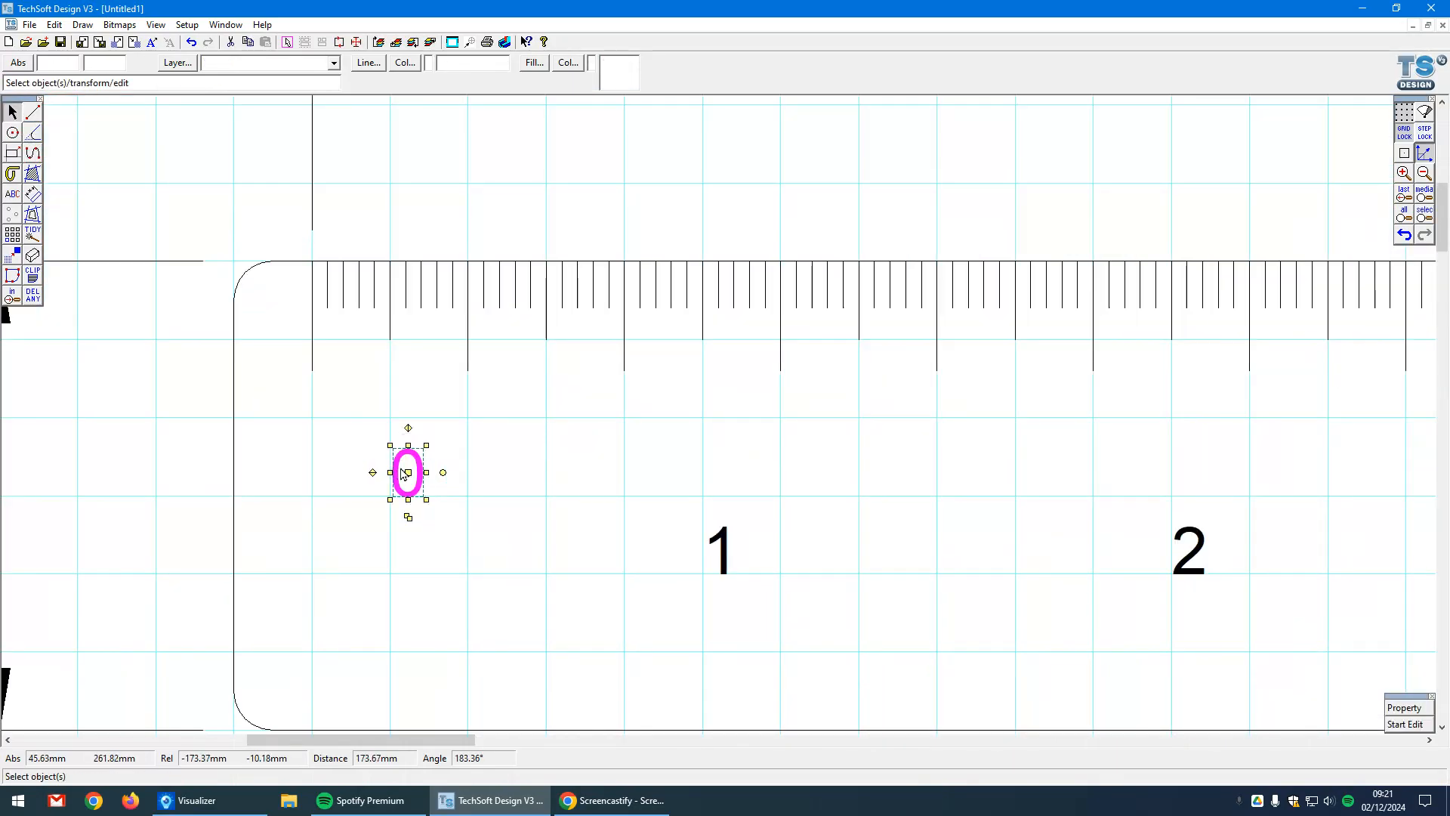
left_click_drag(325, 392, 326, 392)
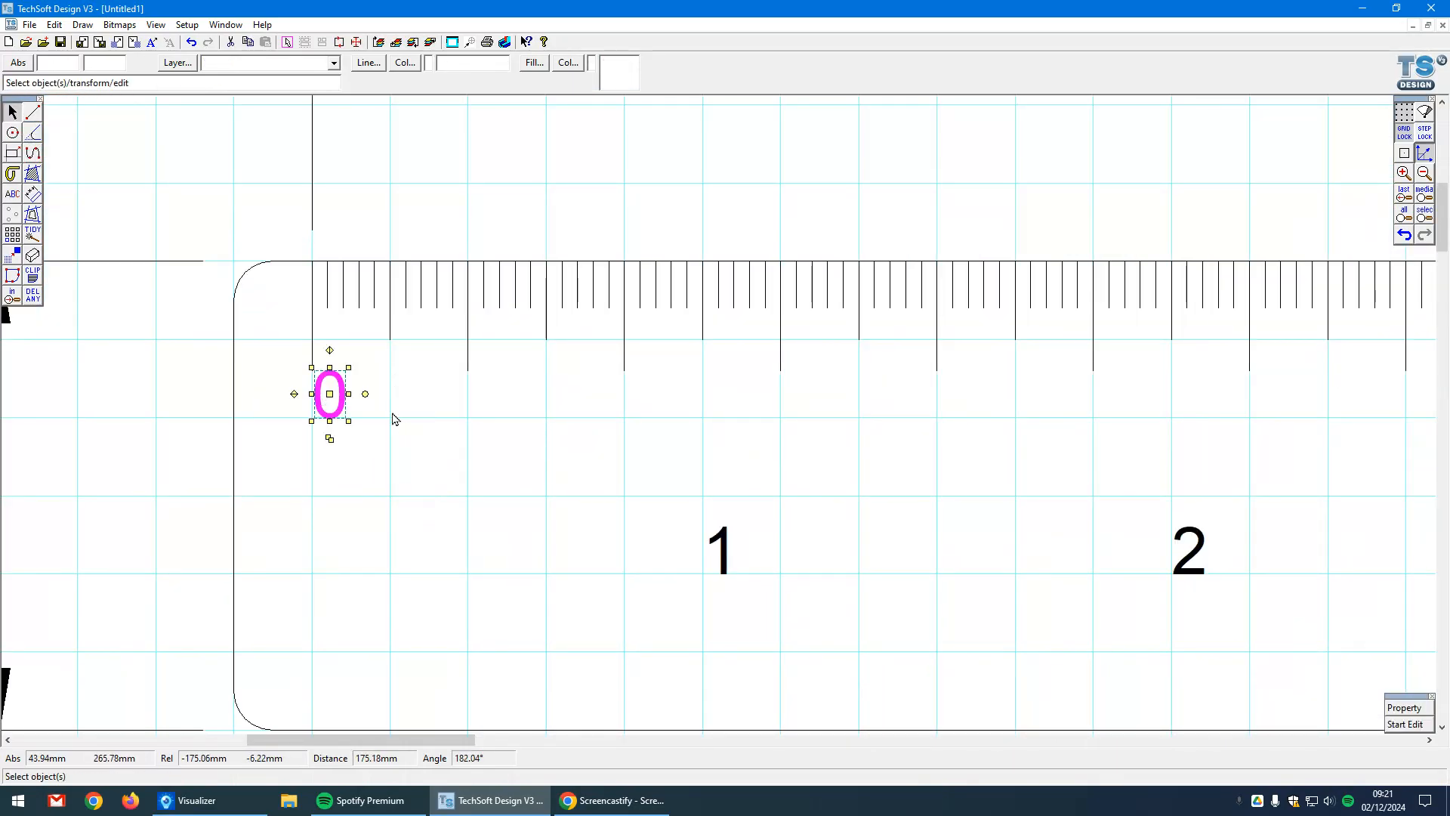
left_click(723, 550)
left_click_drag(723, 551, 484, 396)
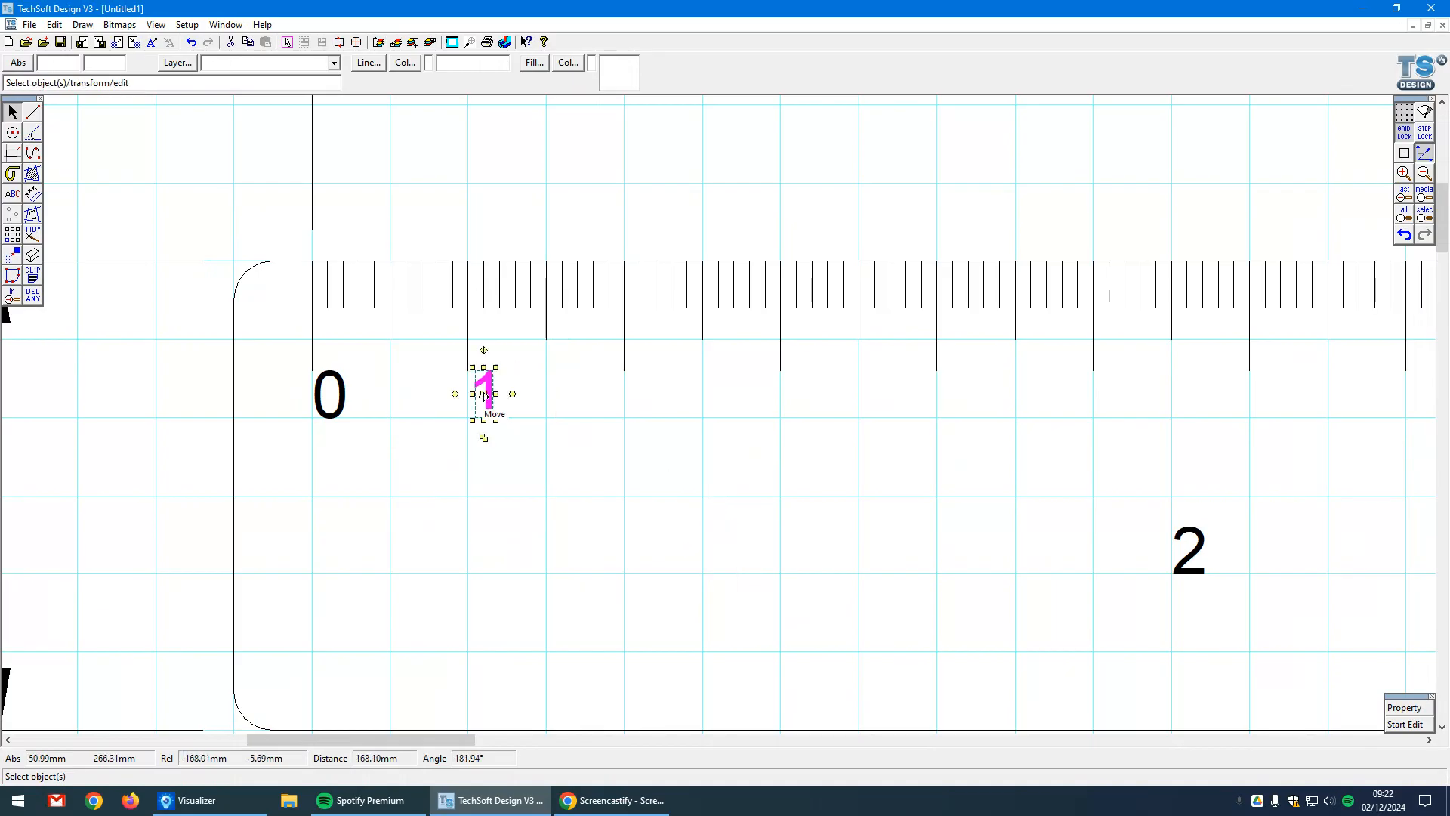
Step: Move the 2 and 3 labels beneath their centimetre marks, in line with the 0 and 1 labels
left_click(1188, 549)
left_click_drag(1188, 550, 654, 413)
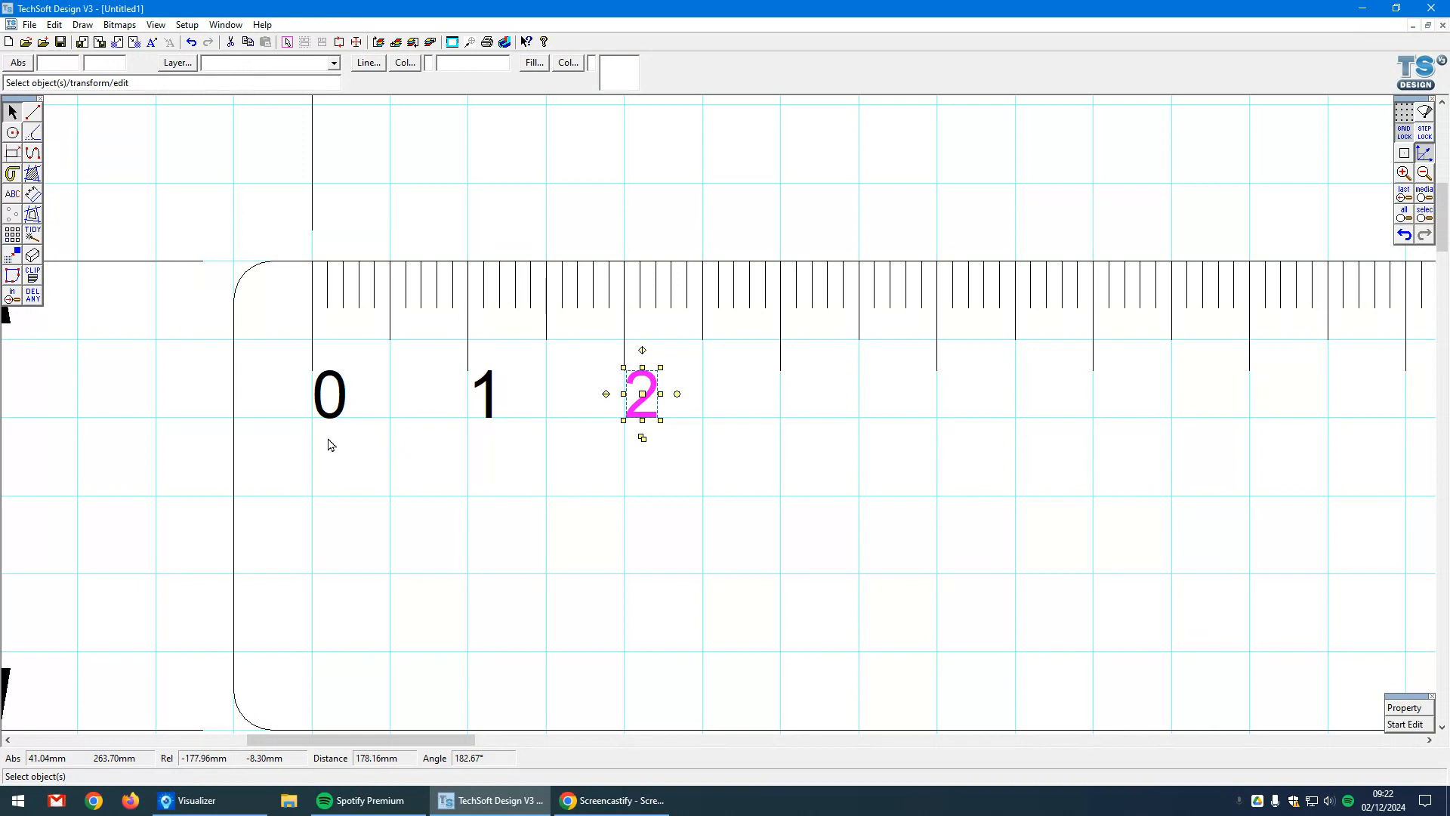
scroll(328, 444, "down", 1)
left_click(988, 493)
left_click_drag(988, 494, 543, 418)
scroll(573, 423, "up", 2)
scroll(625, 443, "down", 1)
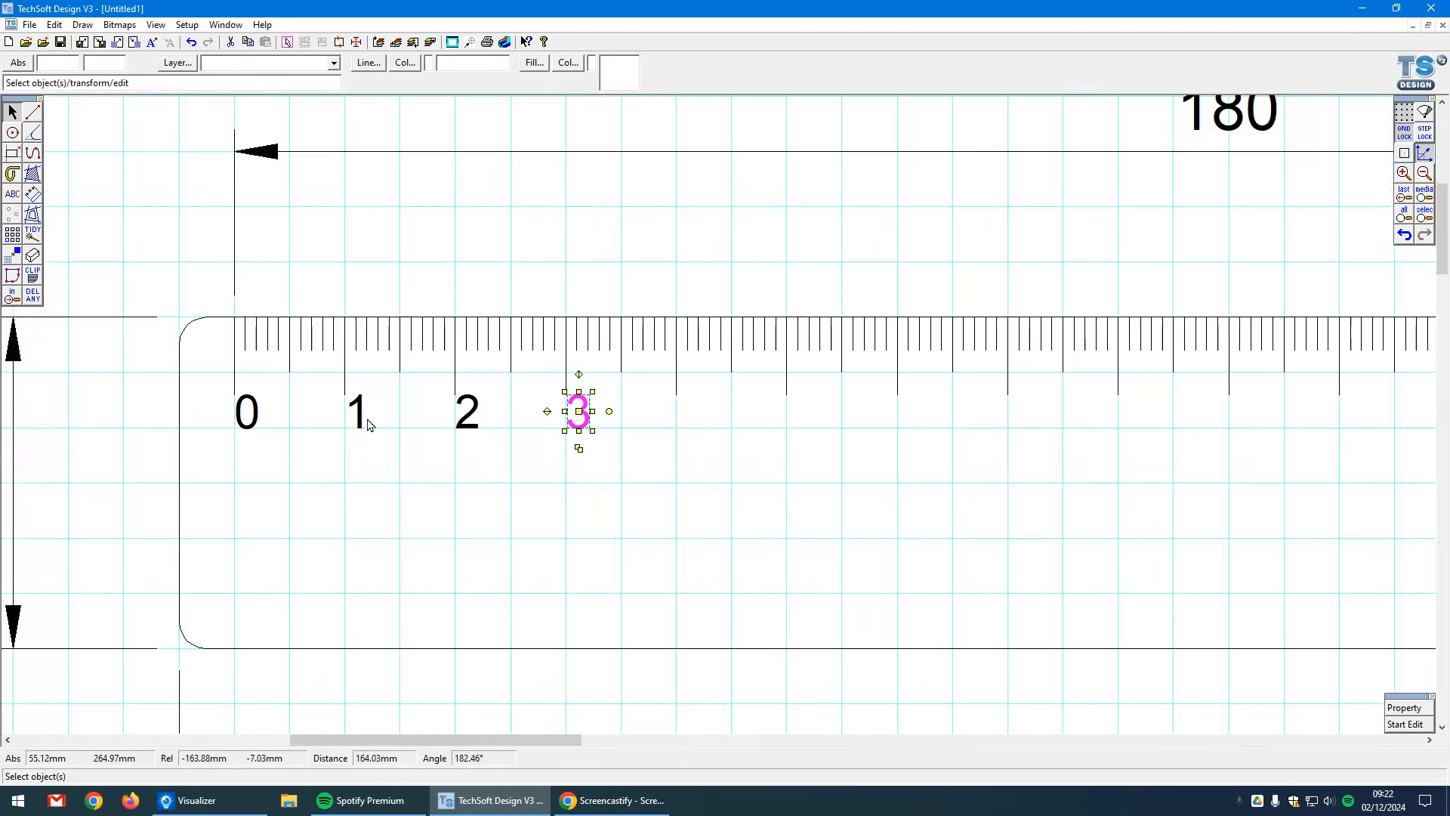
Step: Examine closely how the labels 0 to 3 line up with their centimetre marks
left_click(255, 414)
scroll(254, 416, "up", 2)
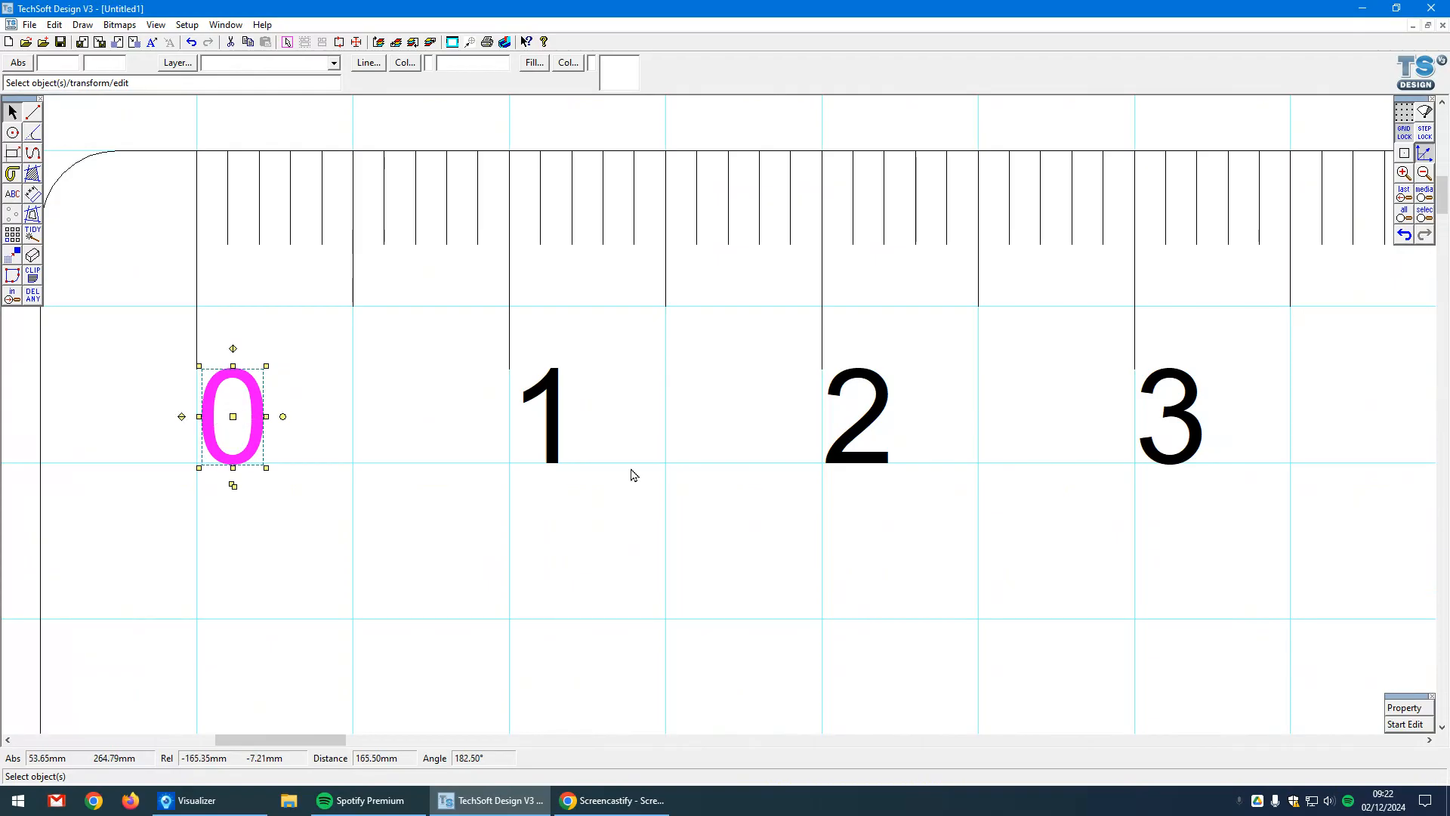
left_click(539, 420)
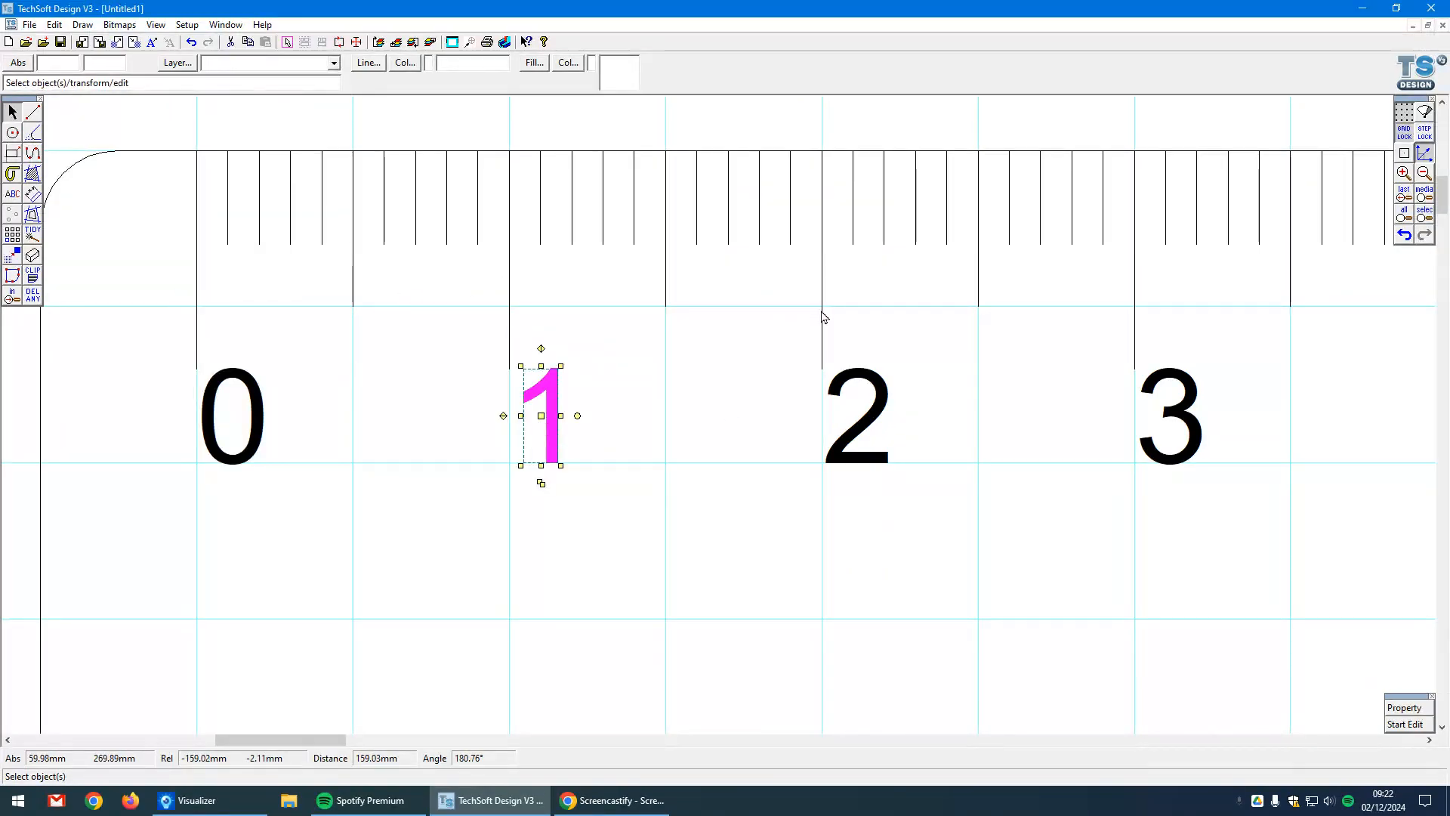
scroll(823, 317, "down", 1)
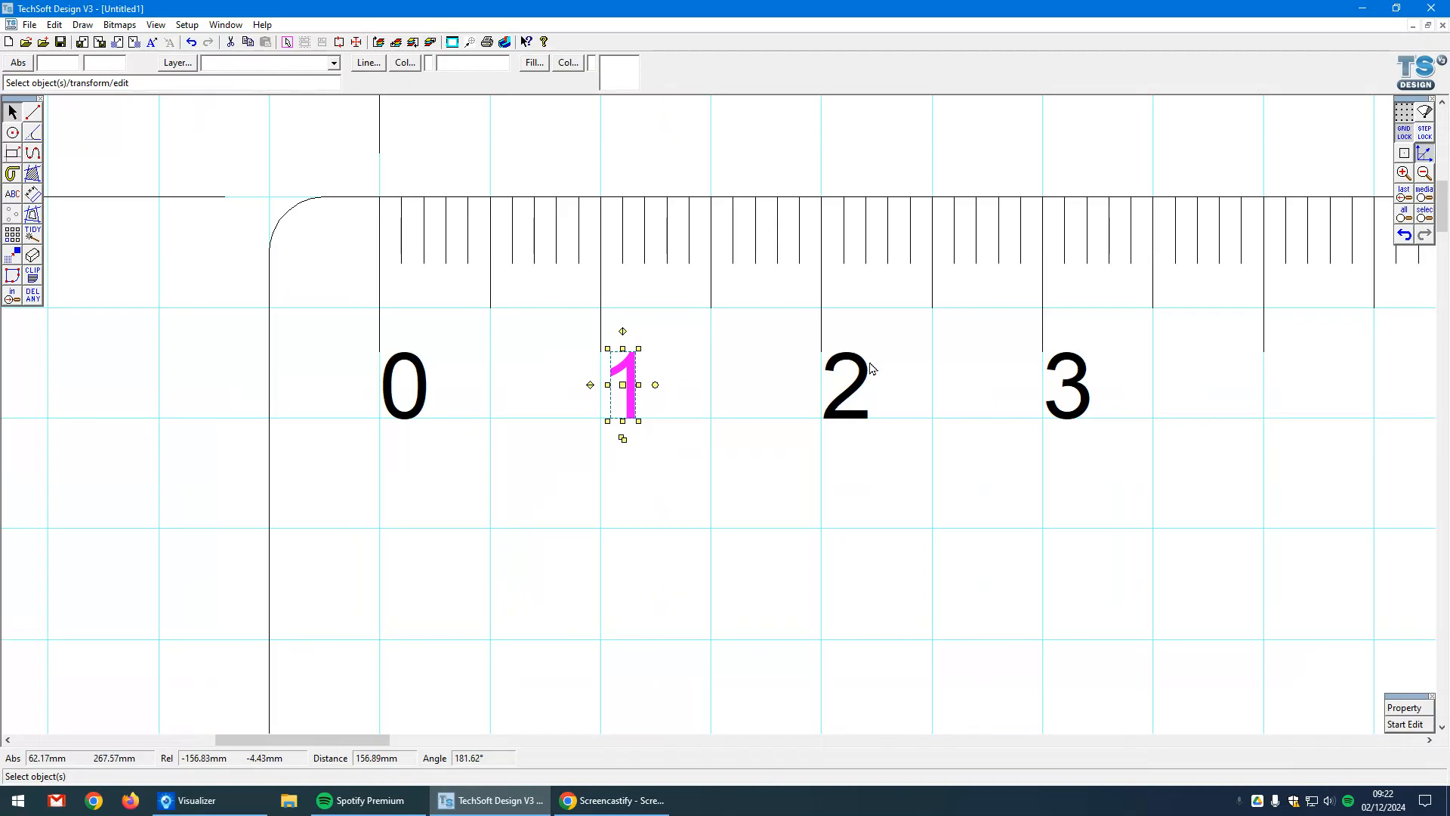
scroll(430, 411, "down", 1)
left_click(602, 505)
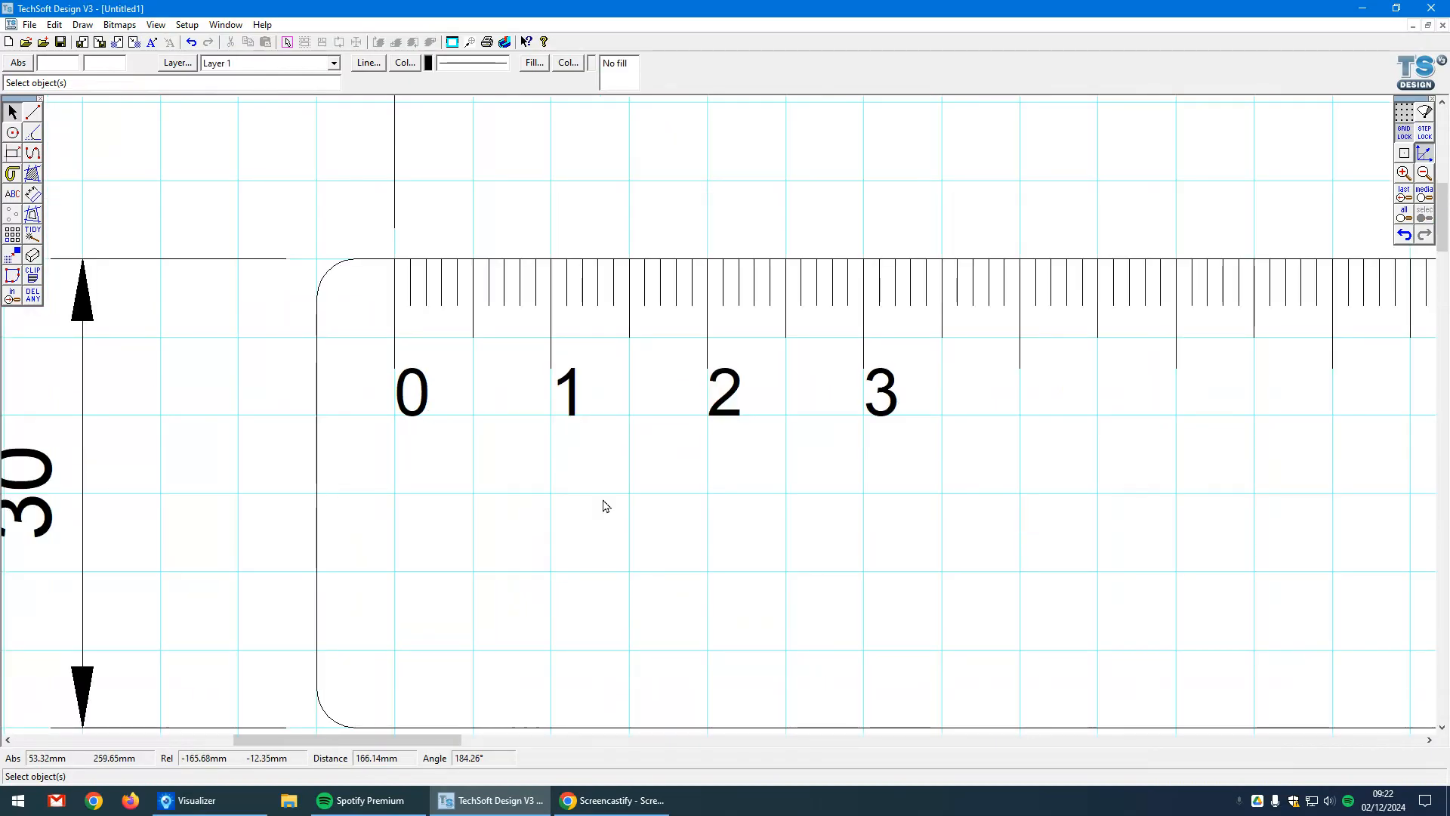
scroll(387, 464, "down", 1)
scroll(302, 456, "down", 1)
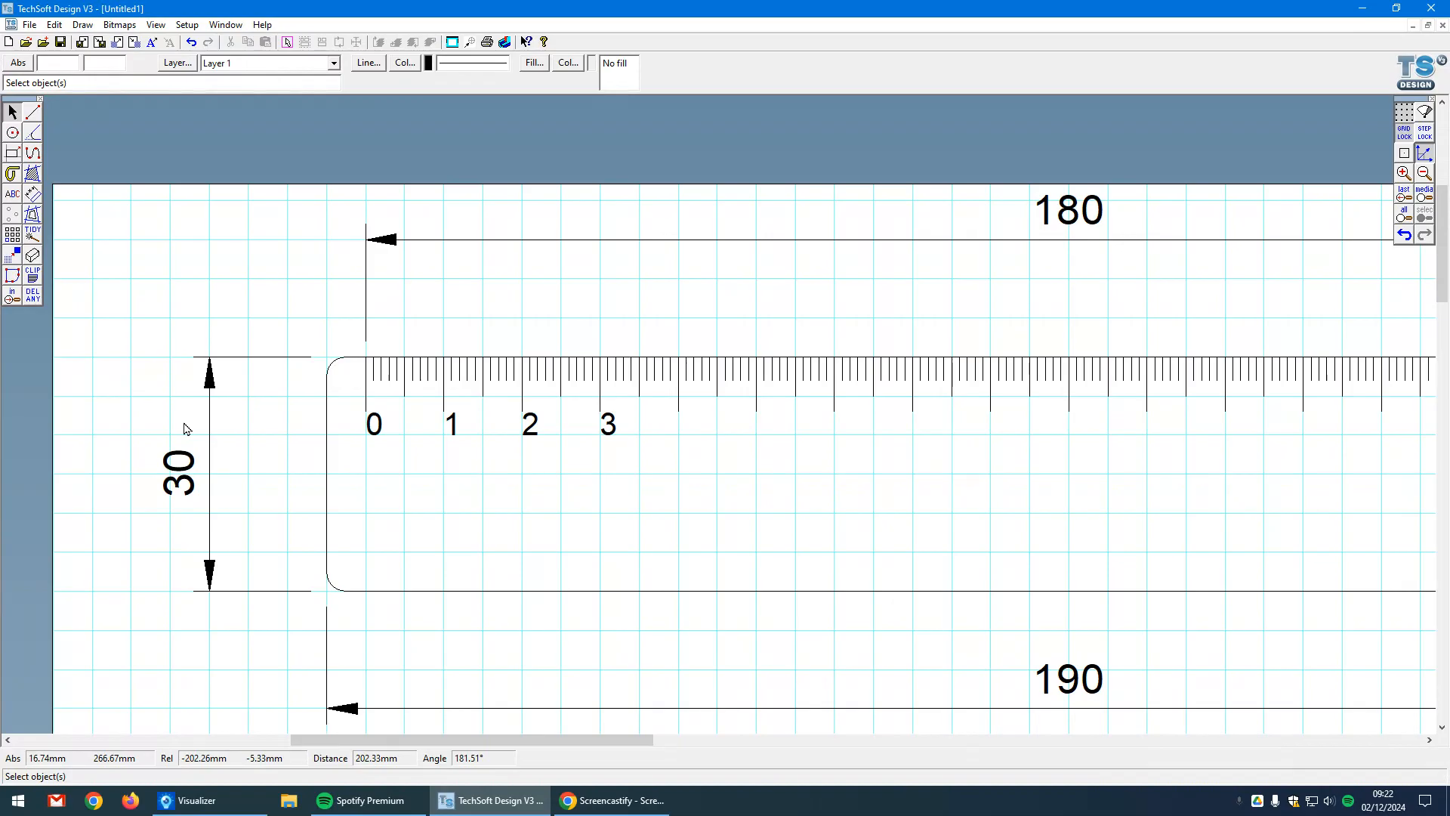
scroll(188, 430, "down", 1)
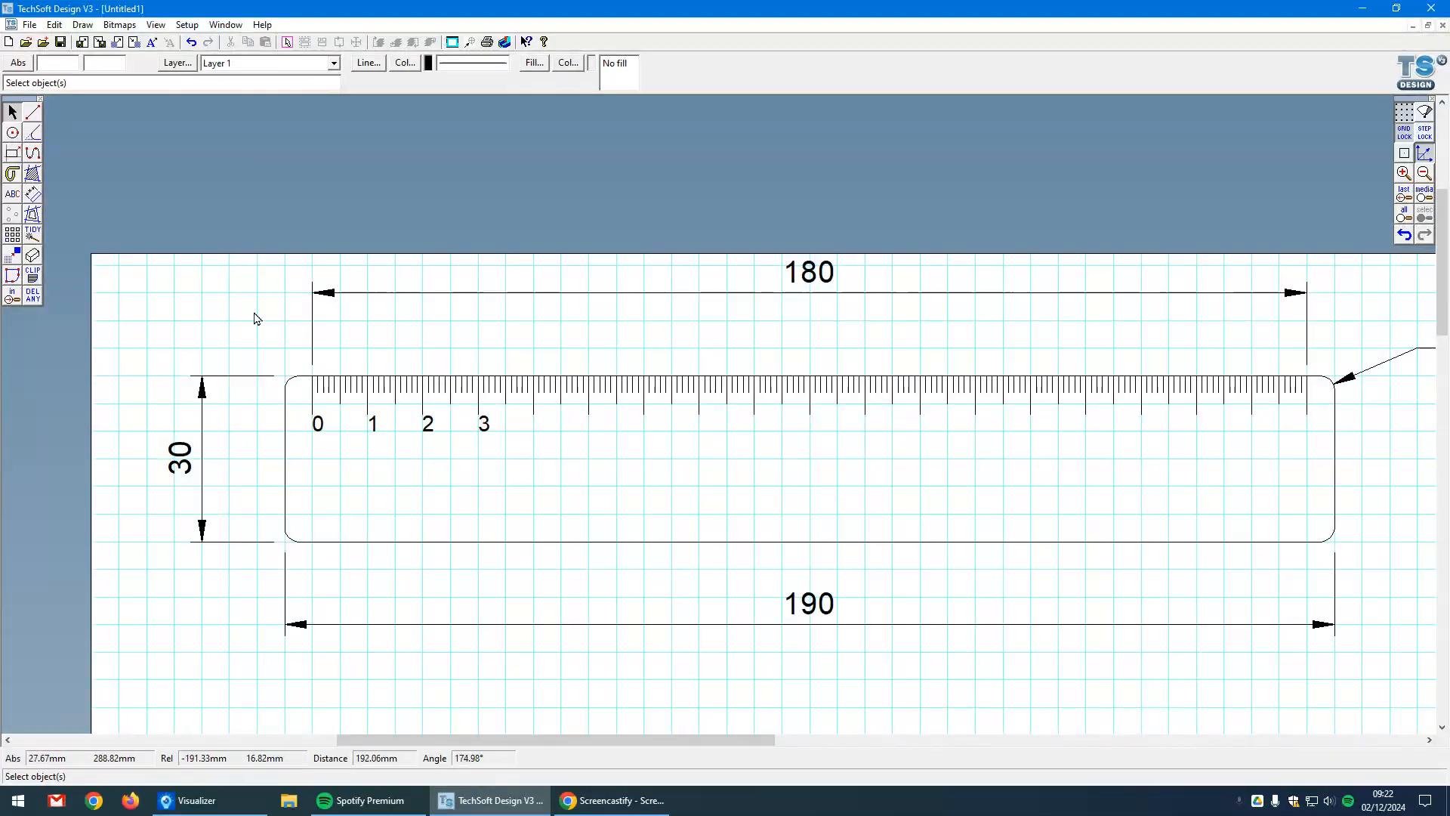
Step: Place a text label 10 inside the ruler outline, near its middle
left_click(17, 195)
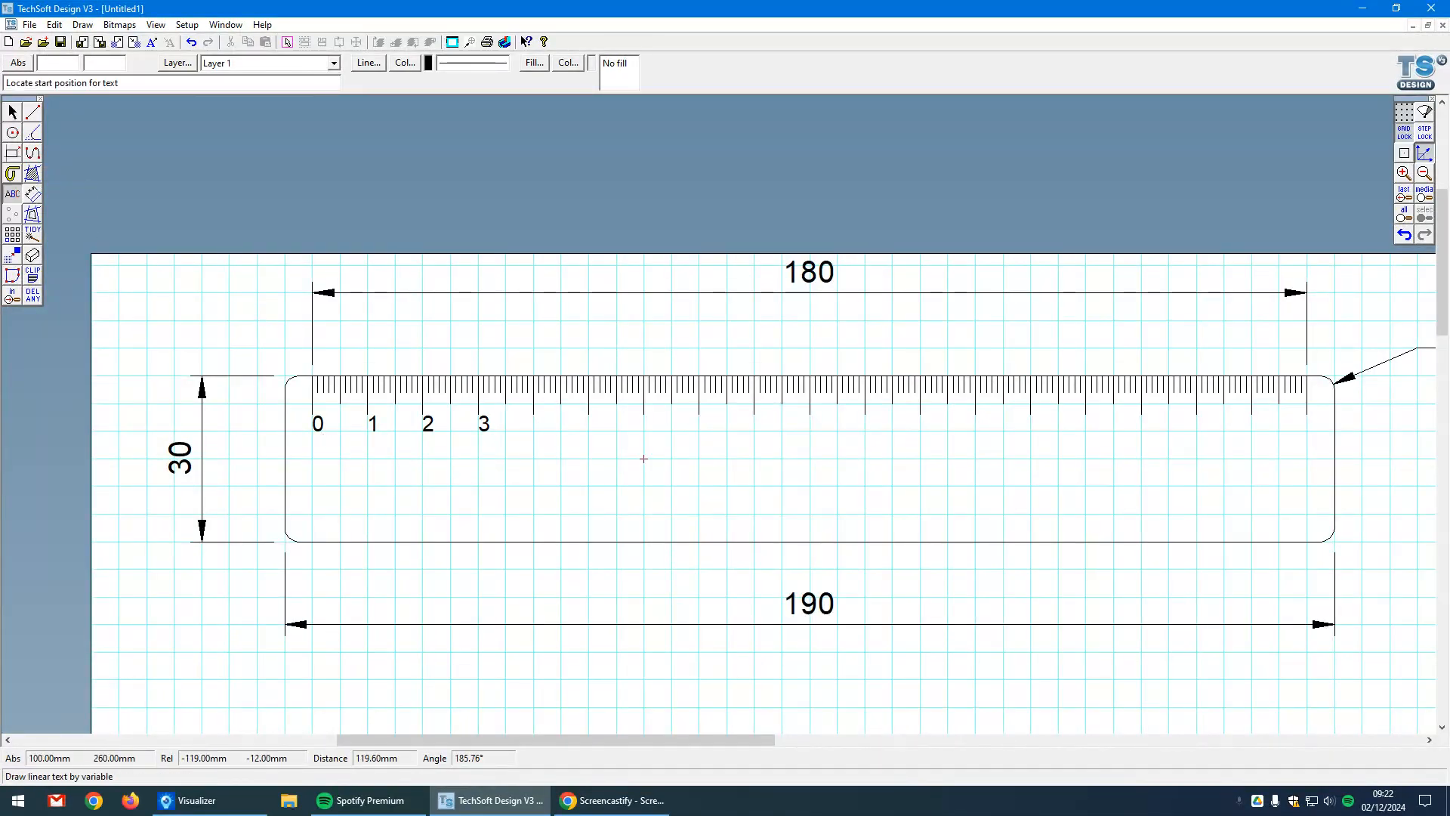
left_click(858, 528)
type("10")
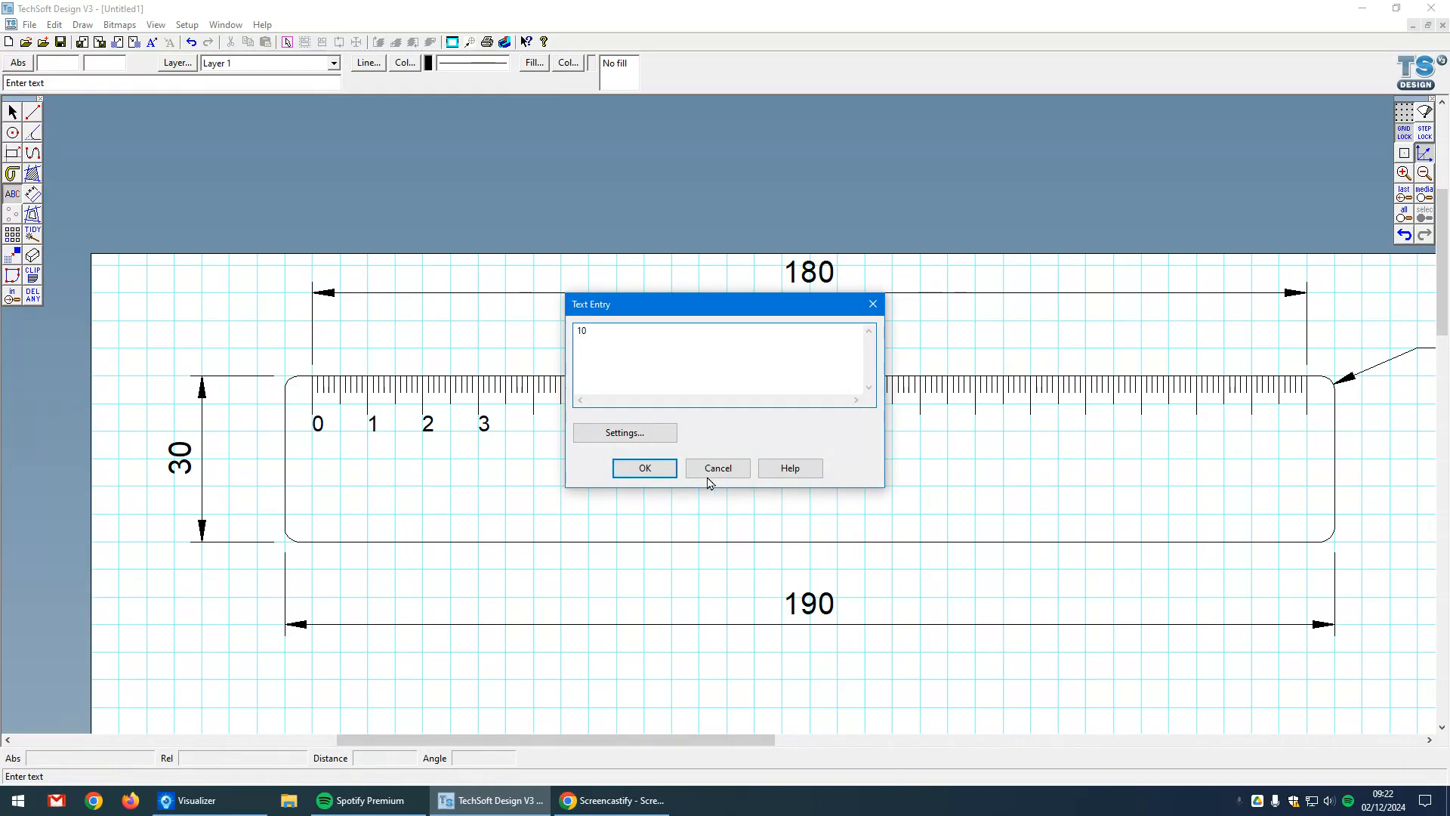
left_click(665, 470)
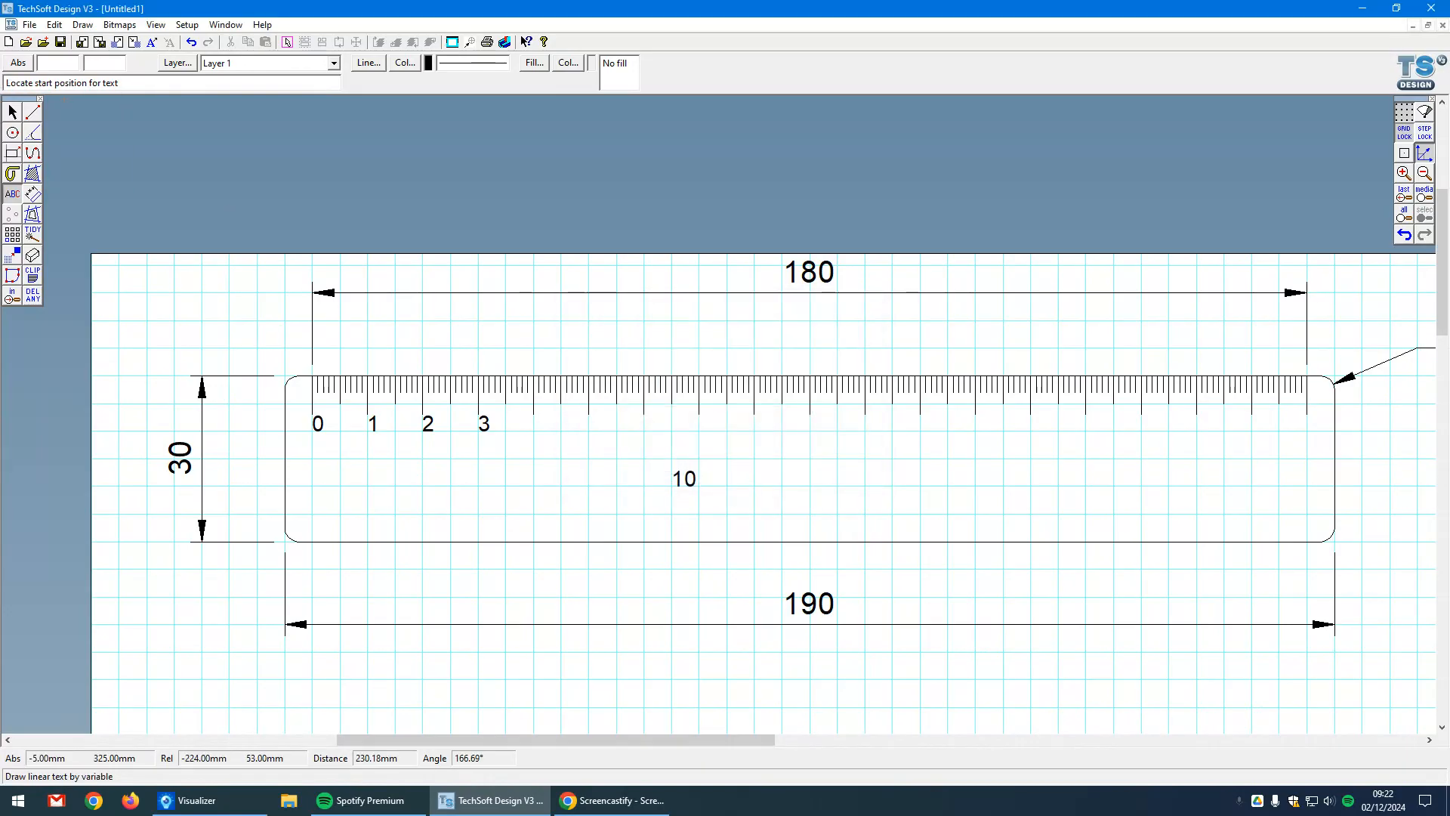
Step: Move the 10 label beneath the long graduation mark 12 cm from zero, in line with the other numbers
left_click(12, 111)
left_click(691, 480)
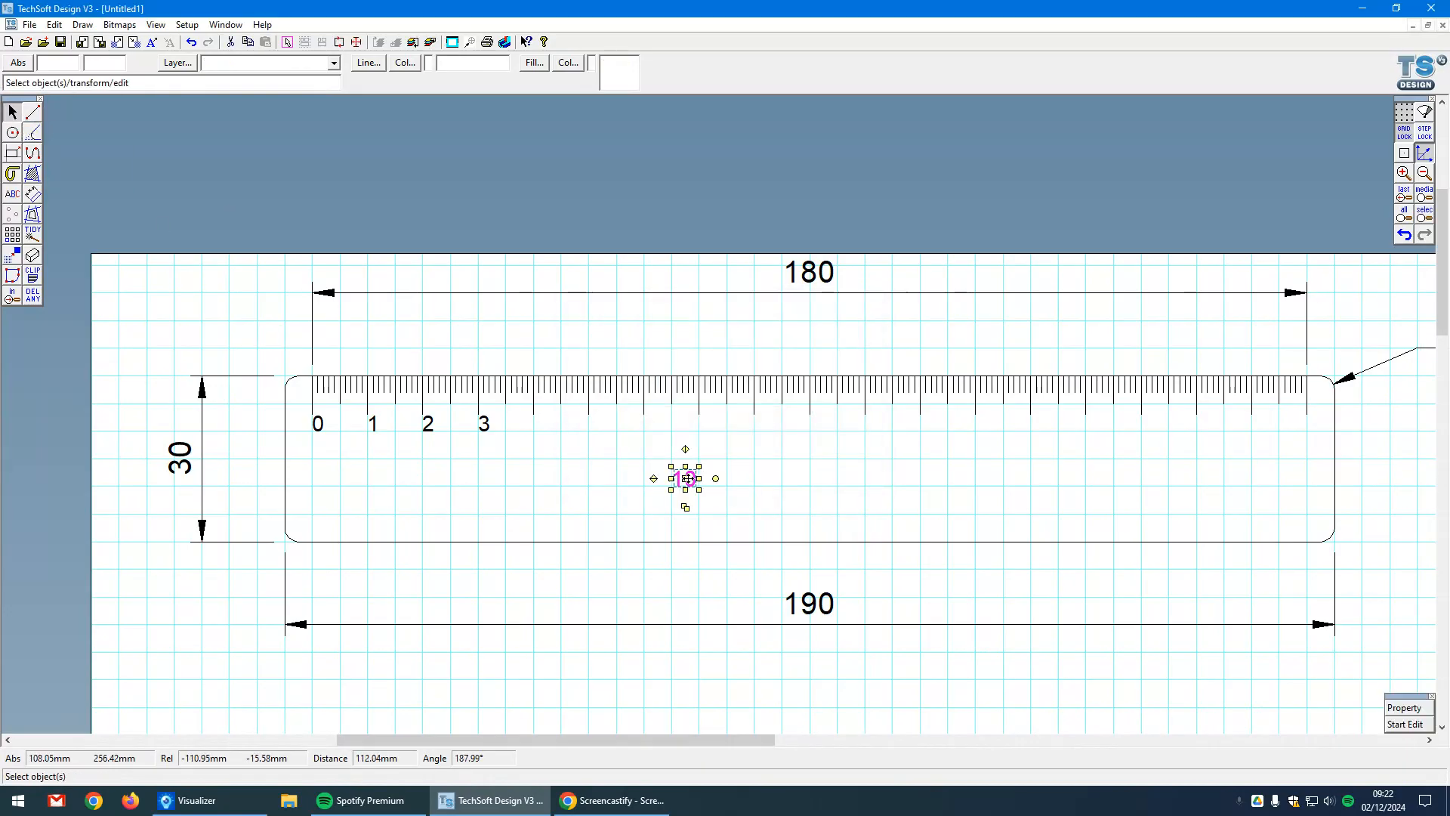
scroll(1068, 460, "up", 2)
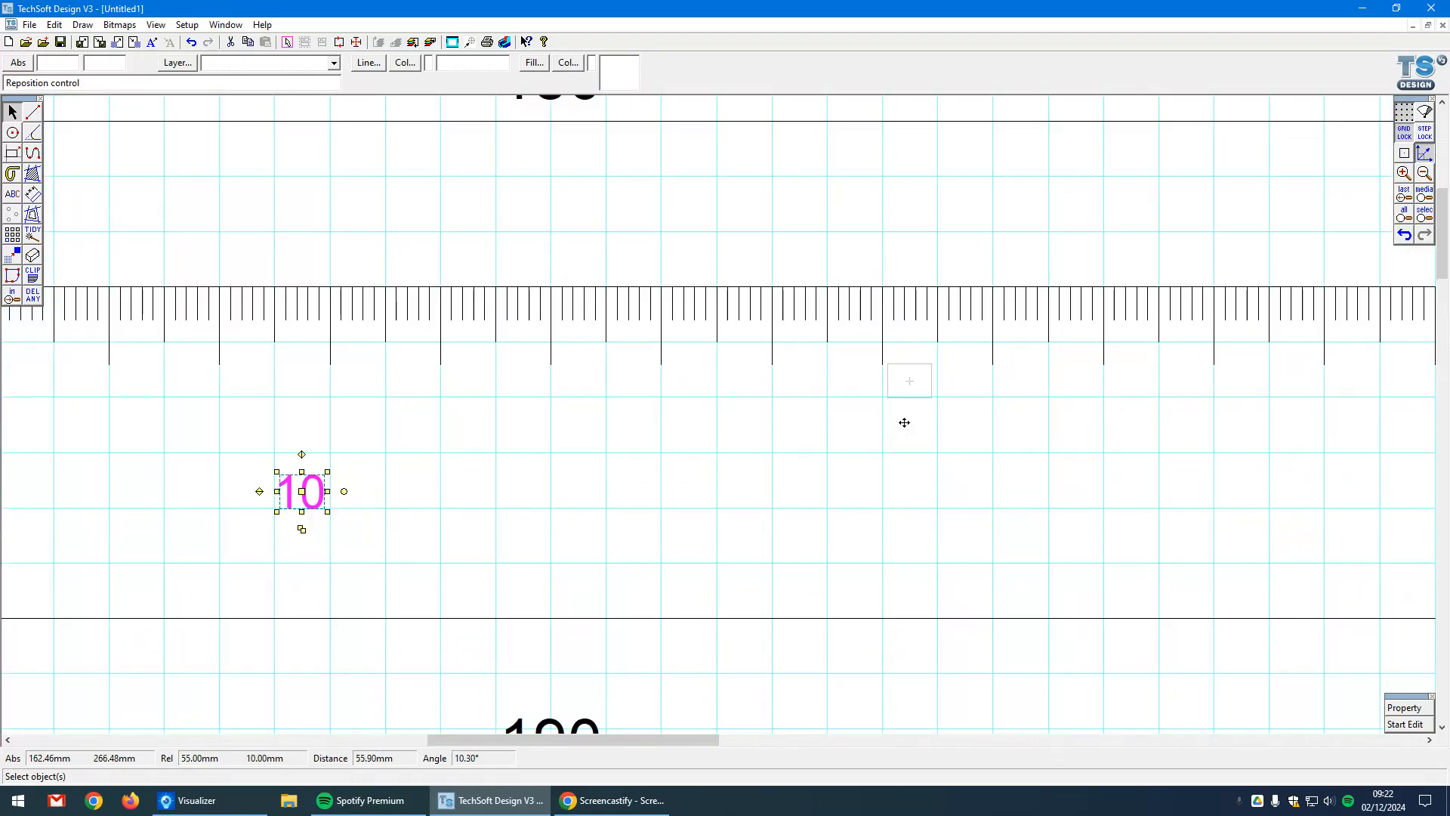
left_click_drag(903, 423, 899, 408)
left_click(964, 501)
scroll(968, 499, "down", 3)
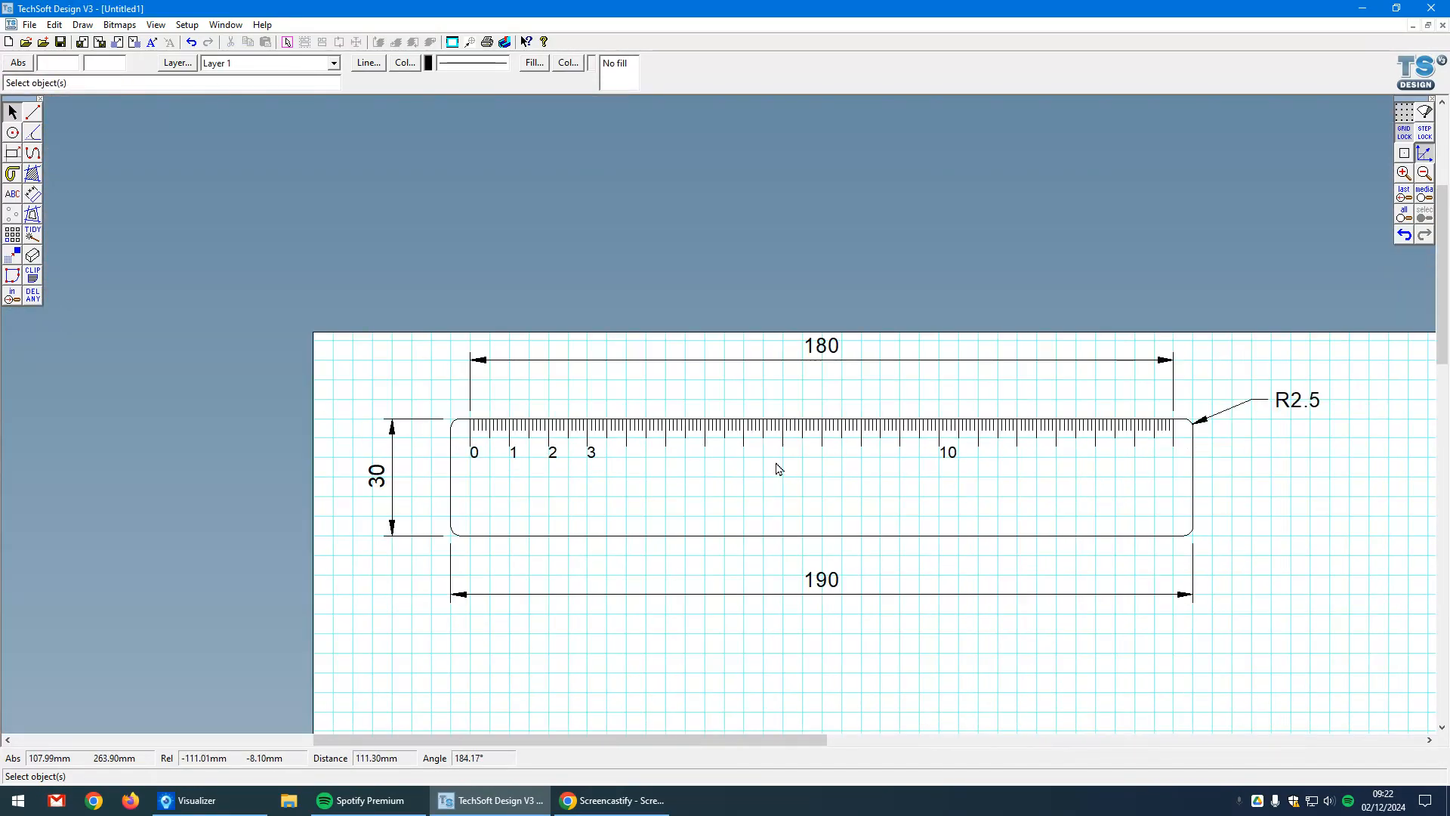
scroll(811, 469, "up", 1)
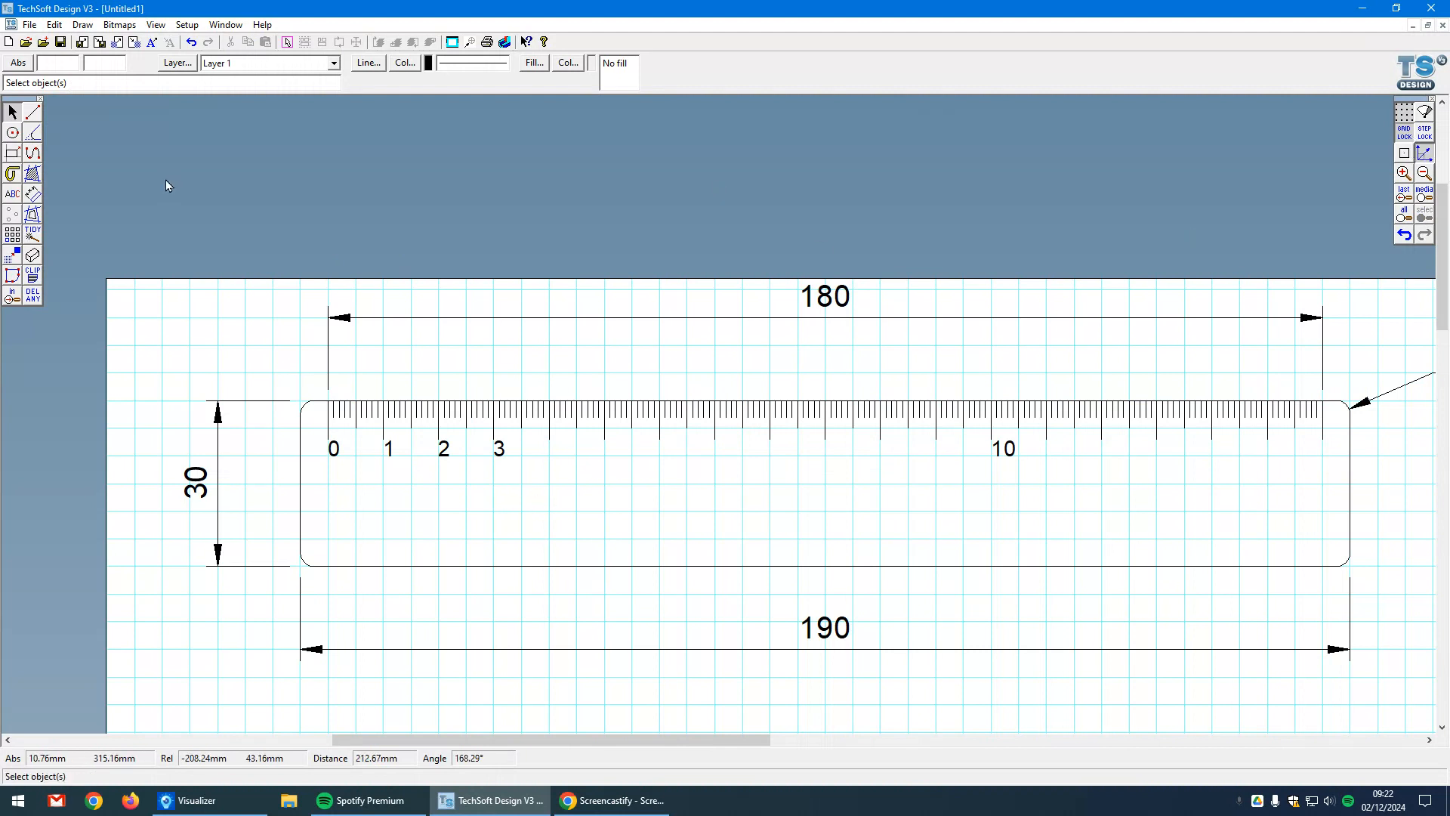
Step: Place a text label 11 inside the ruler outline, below the graduation marks and to the right of the 3 label
left_click(12, 194)
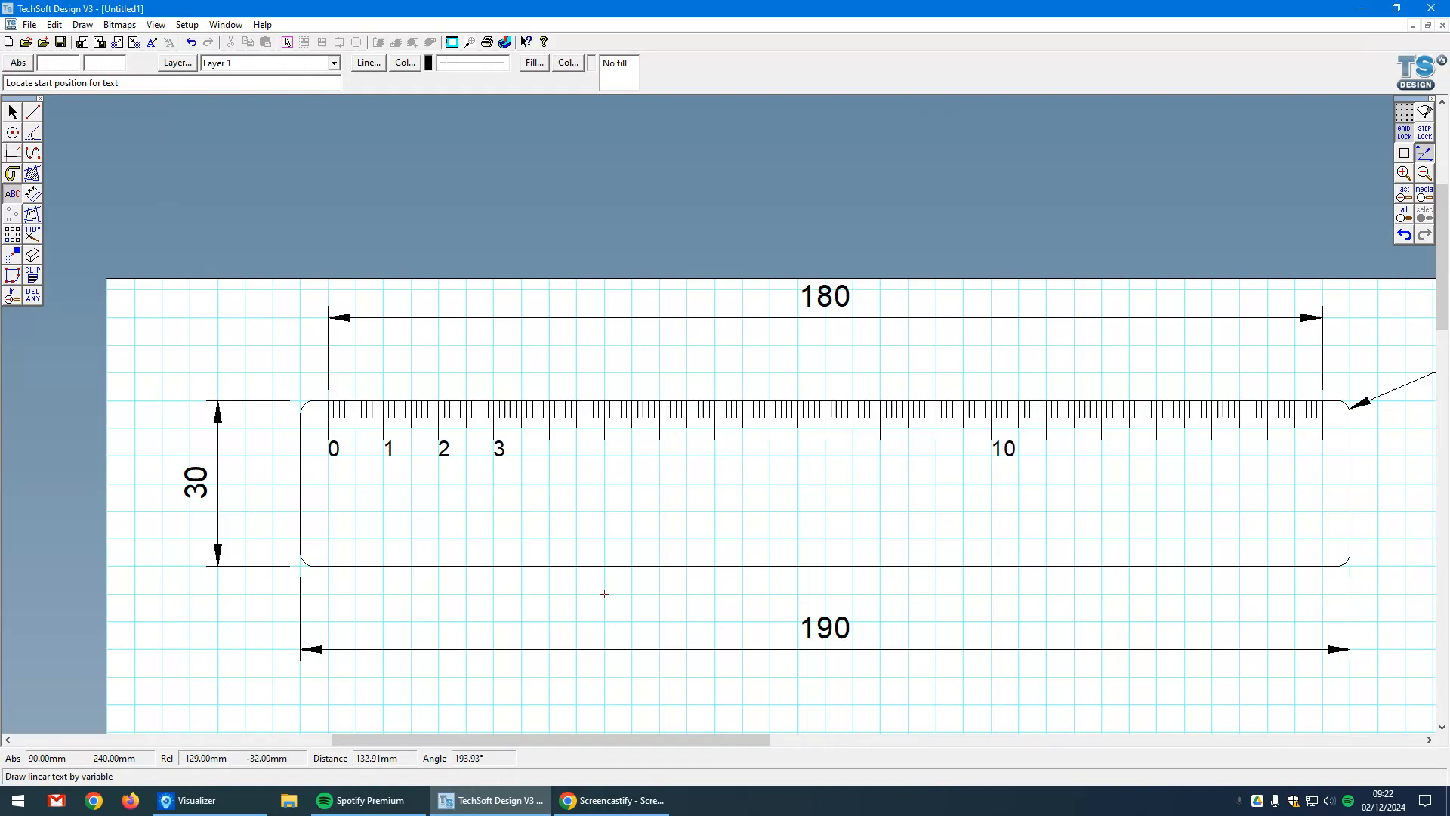
left_click(632, 511)
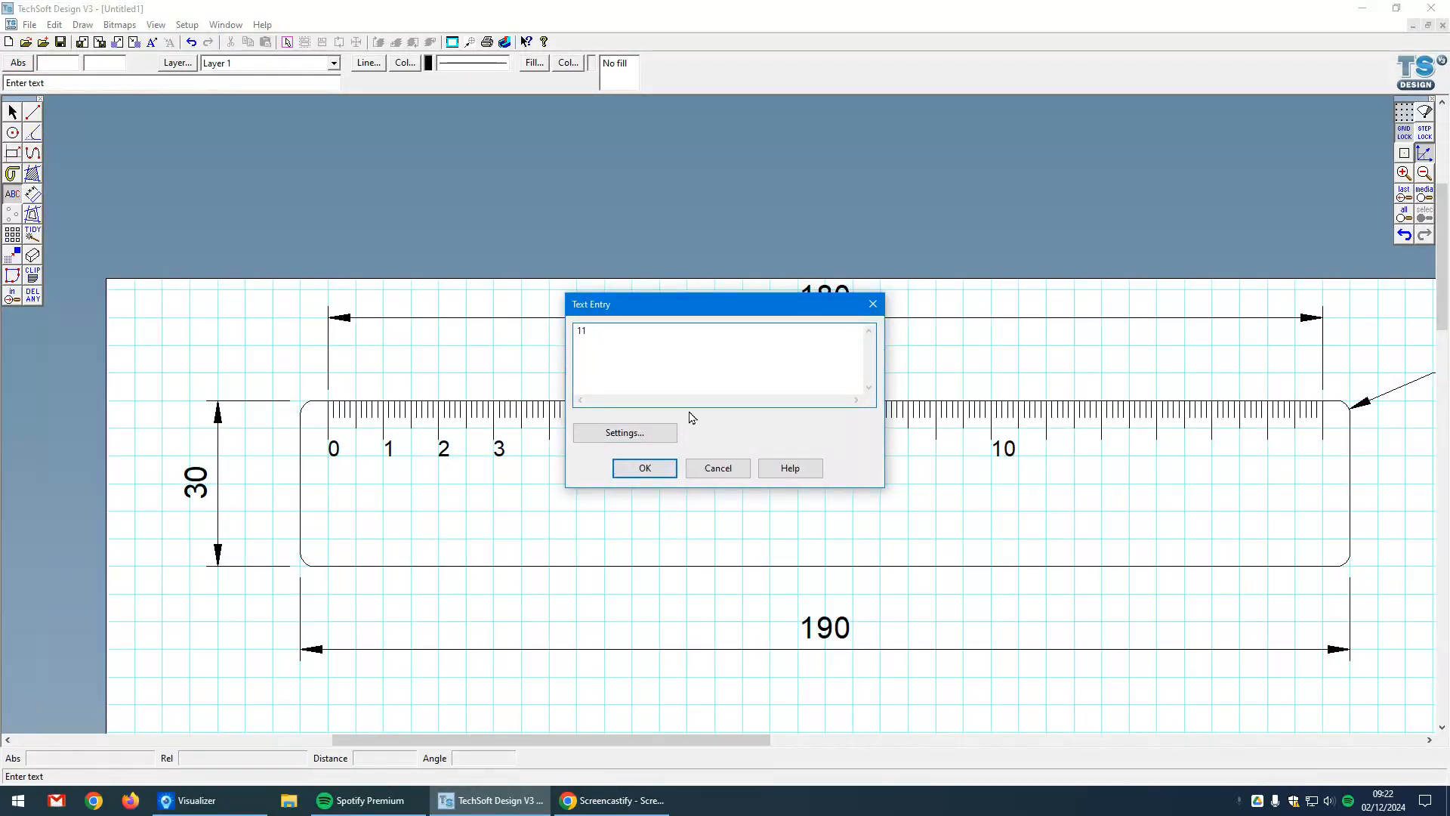
left_click(650, 471)
left_click(18, 117)
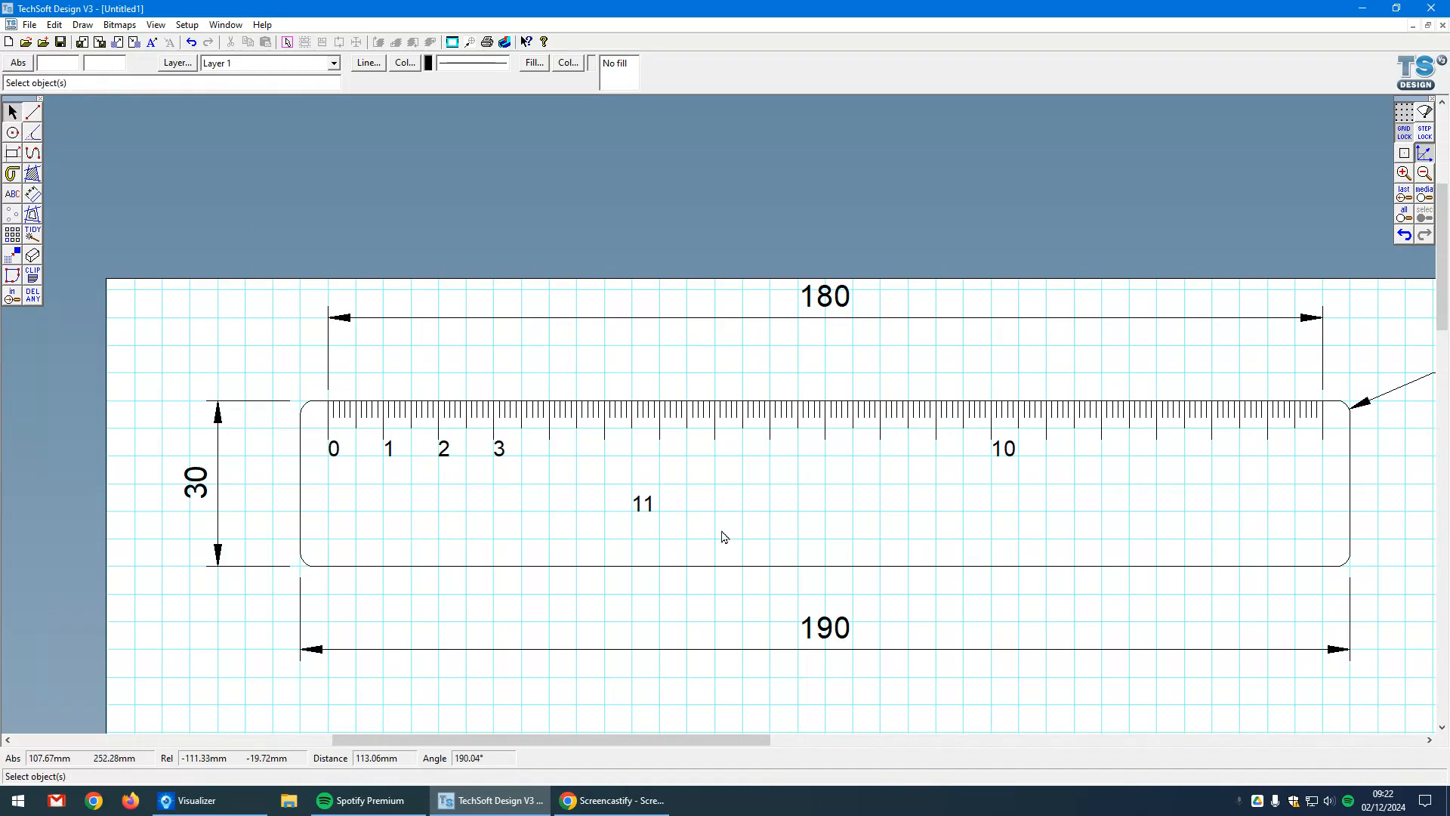
scroll(663, 521, "up", 3)
left_click(601, 497)
scroll(593, 507, "up", 3)
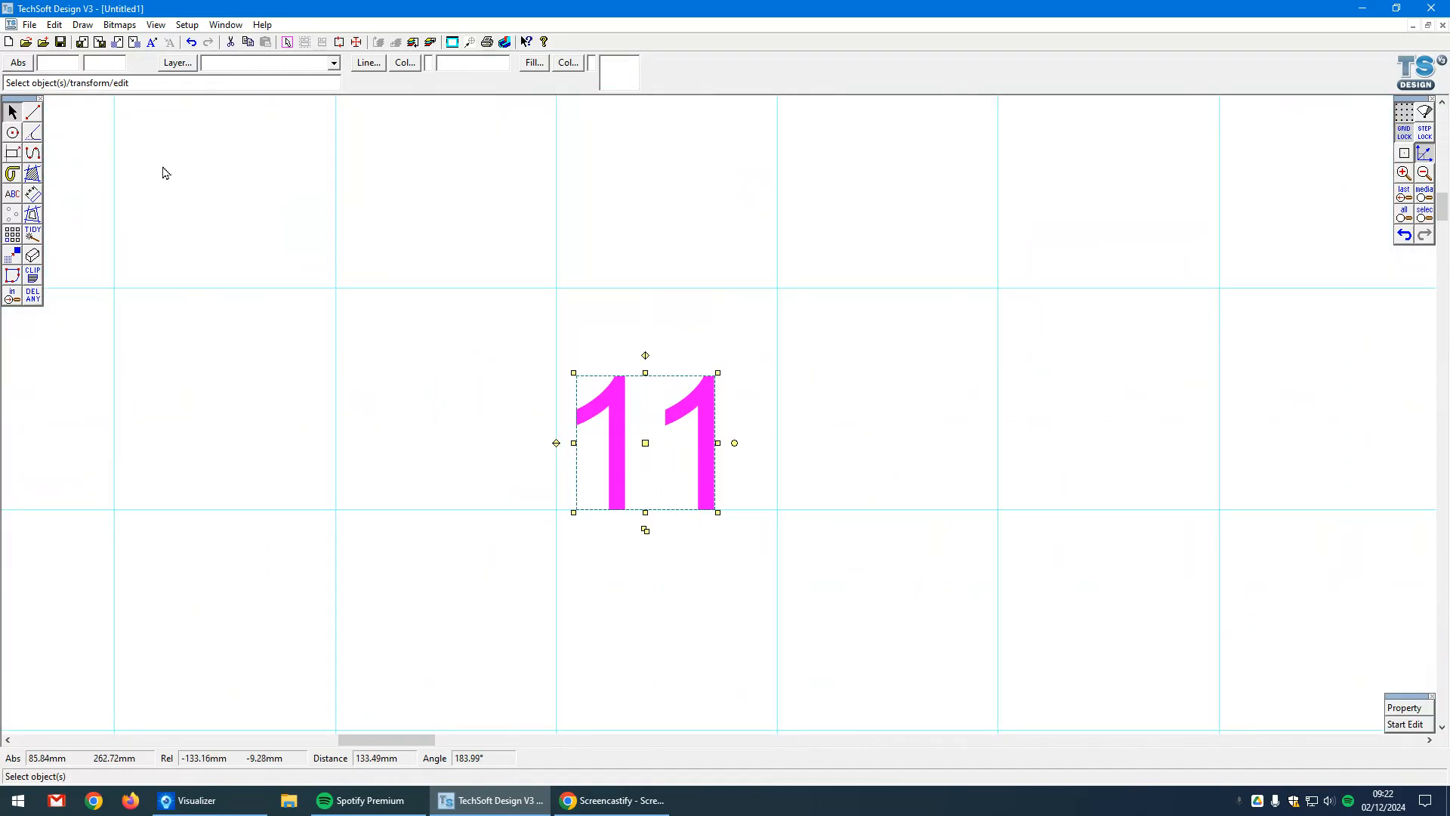
scroll(211, 182, "down", 2)
Step: Place a text label 6 to the right of the 11 label, on the same grid line
left_click(18, 193)
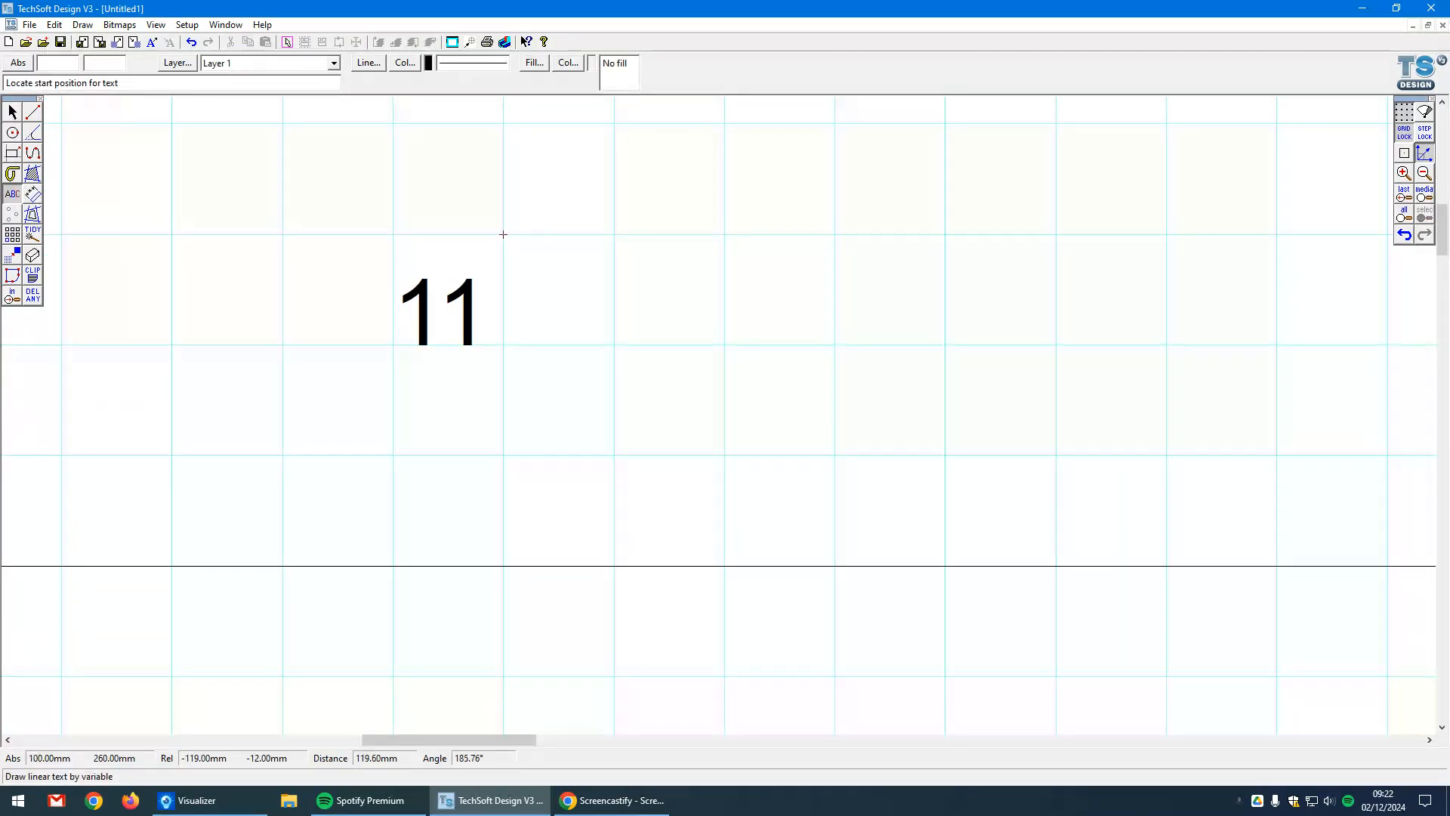
left_click(931, 333)
type("6")
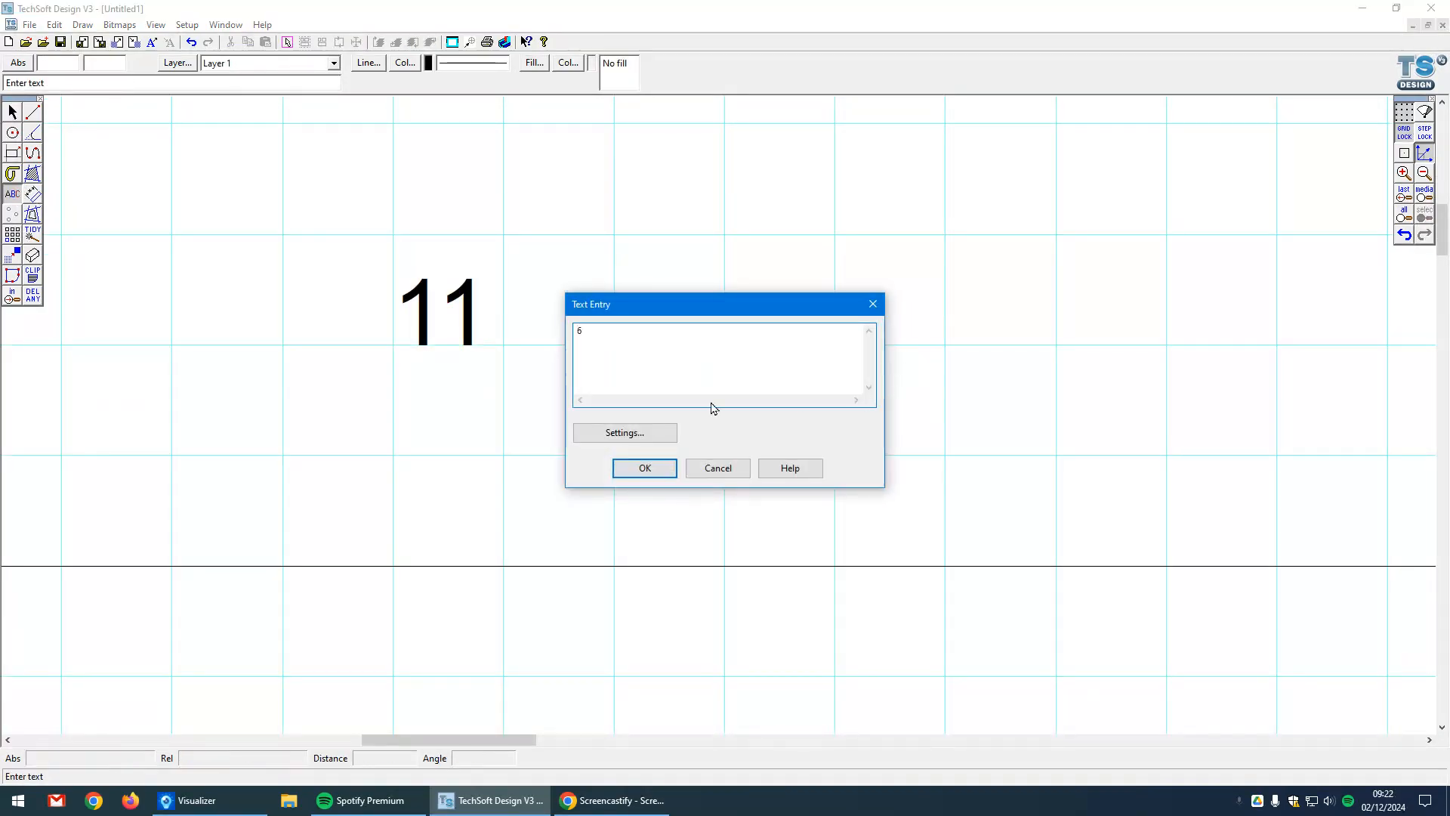
left_click(645, 468)
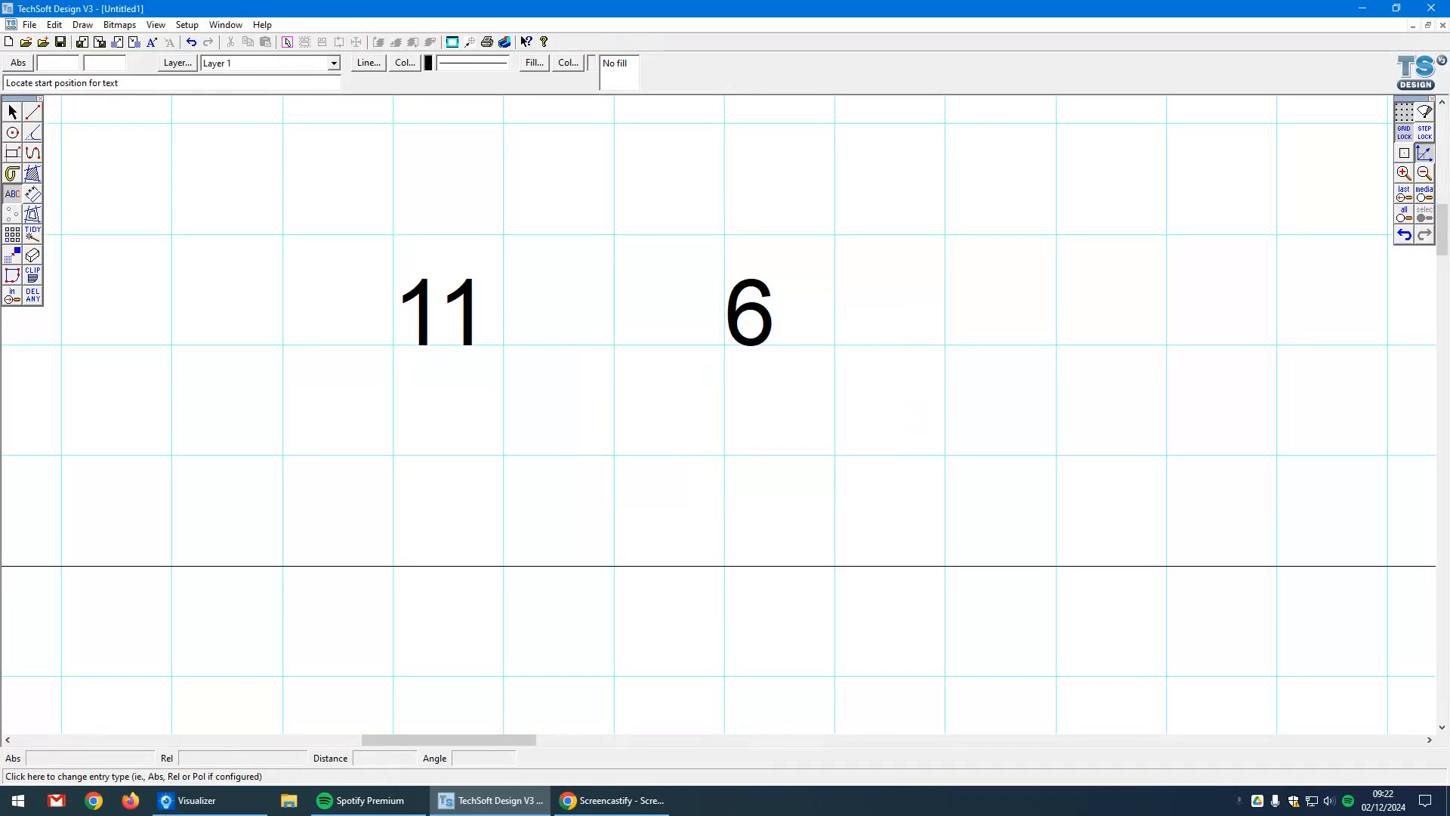
left_click(12, 112)
Step: Examine closely how the bottoms of the 6 and 11 labels sit against the grid line beneath them
left_click(747, 314)
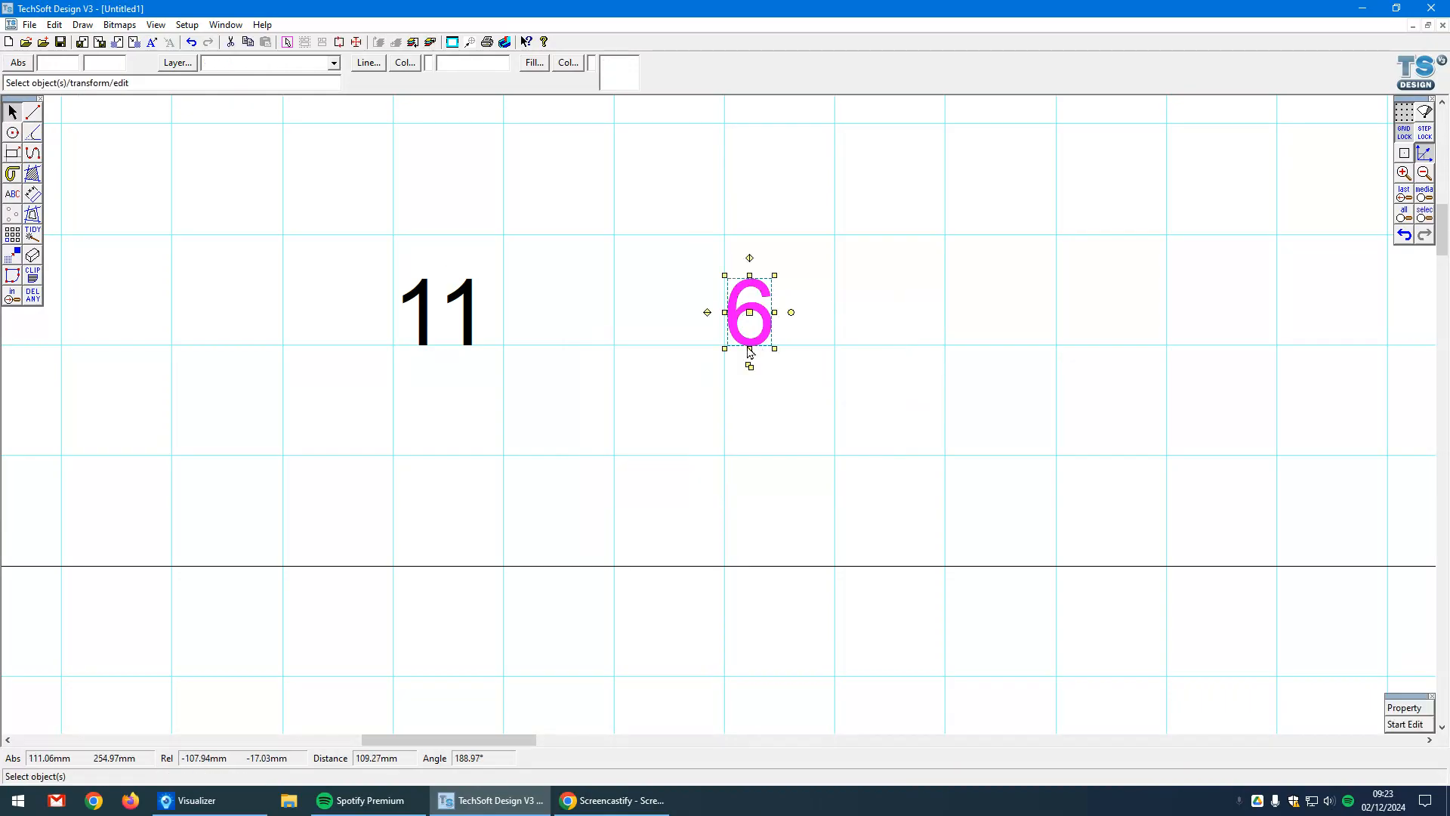
scroll(752, 355, "up", 3)
scroll(744, 355, "down", 2)
scroll(720, 355, "up", 3)
scroll(720, 355, "down", 3)
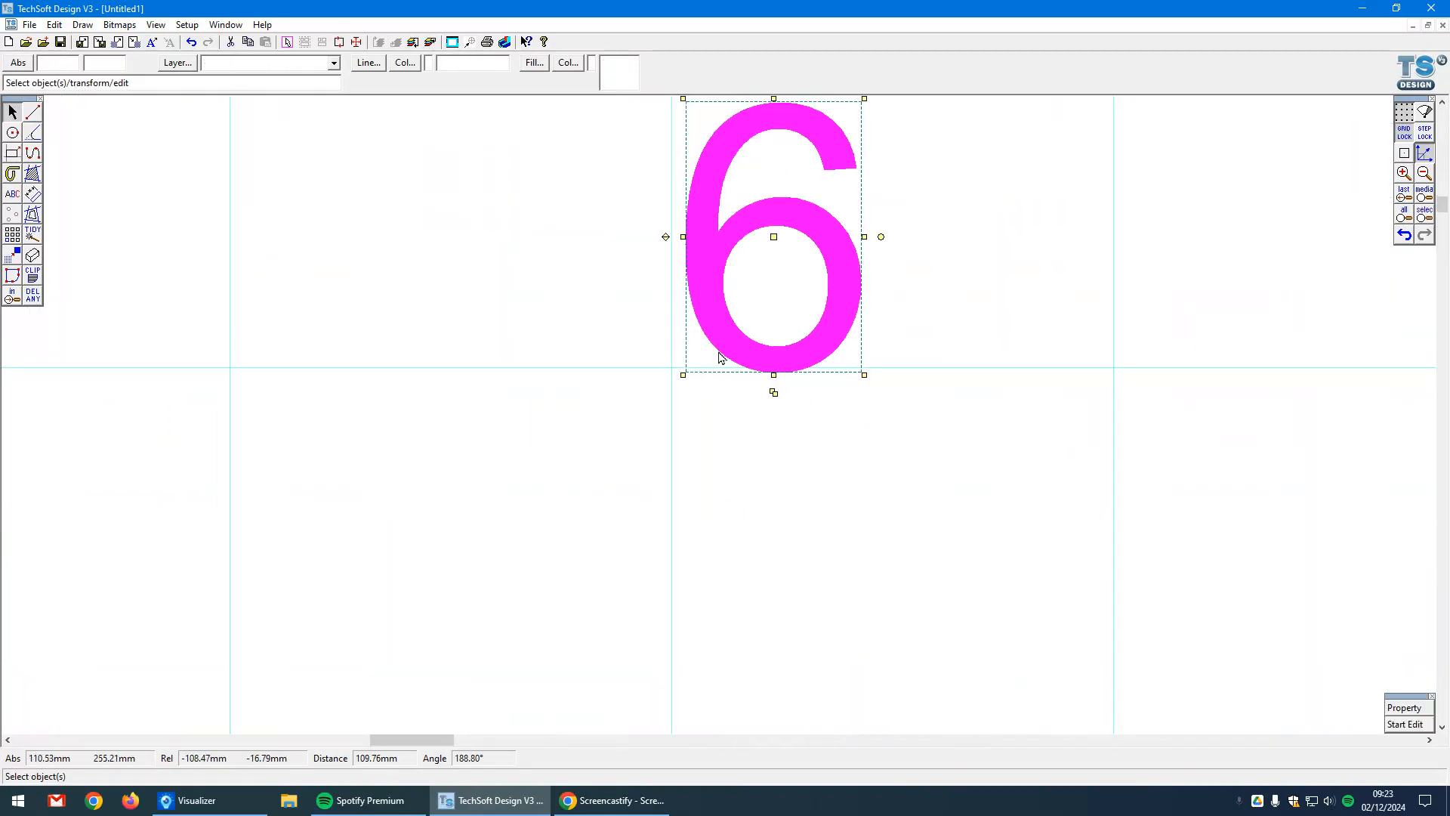
scroll(755, 382, "up", 4)
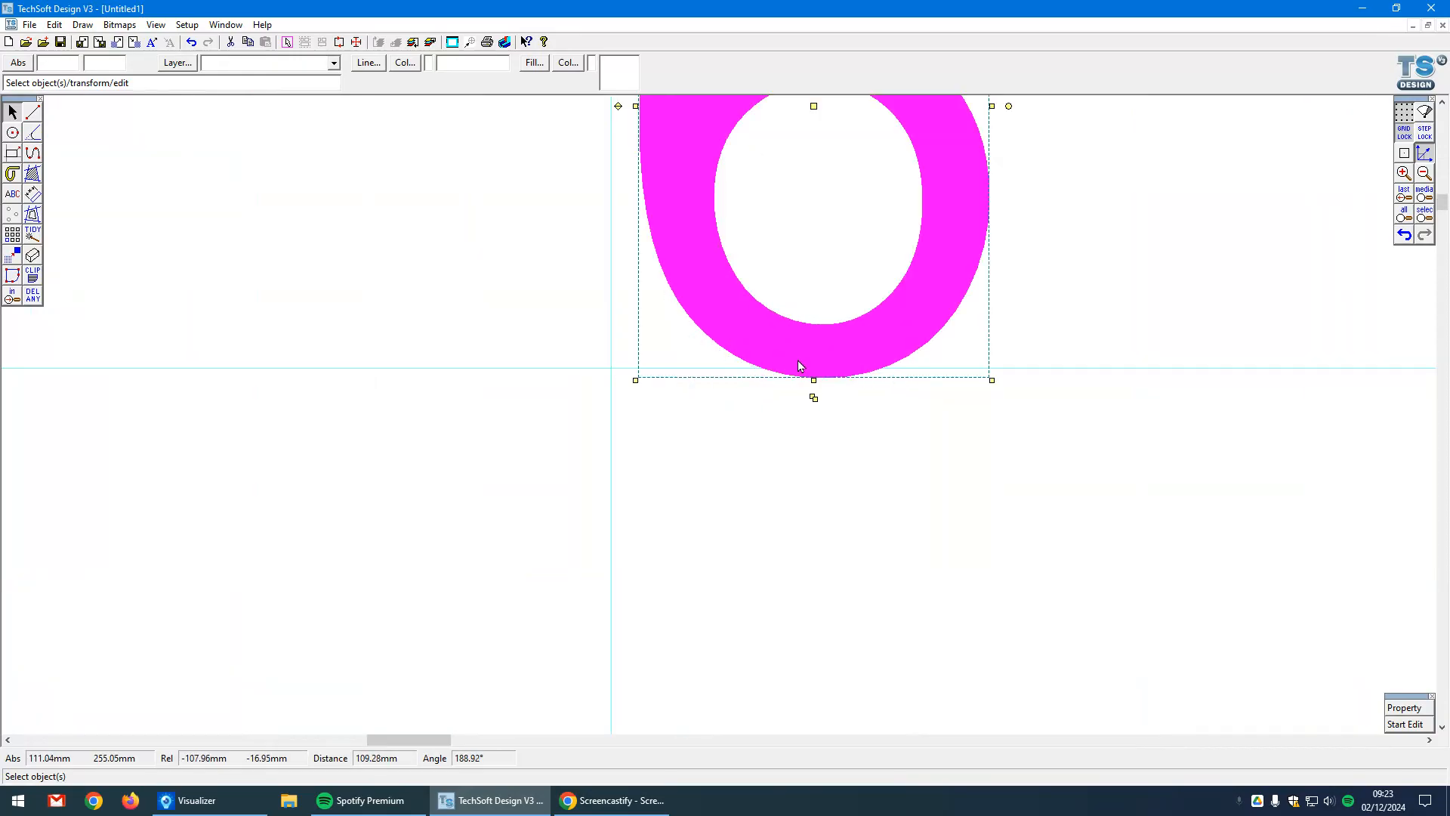
scroll(657, 365, "down", 4)
scroll(640, 346, "down", 1)
left_click(331, 342)
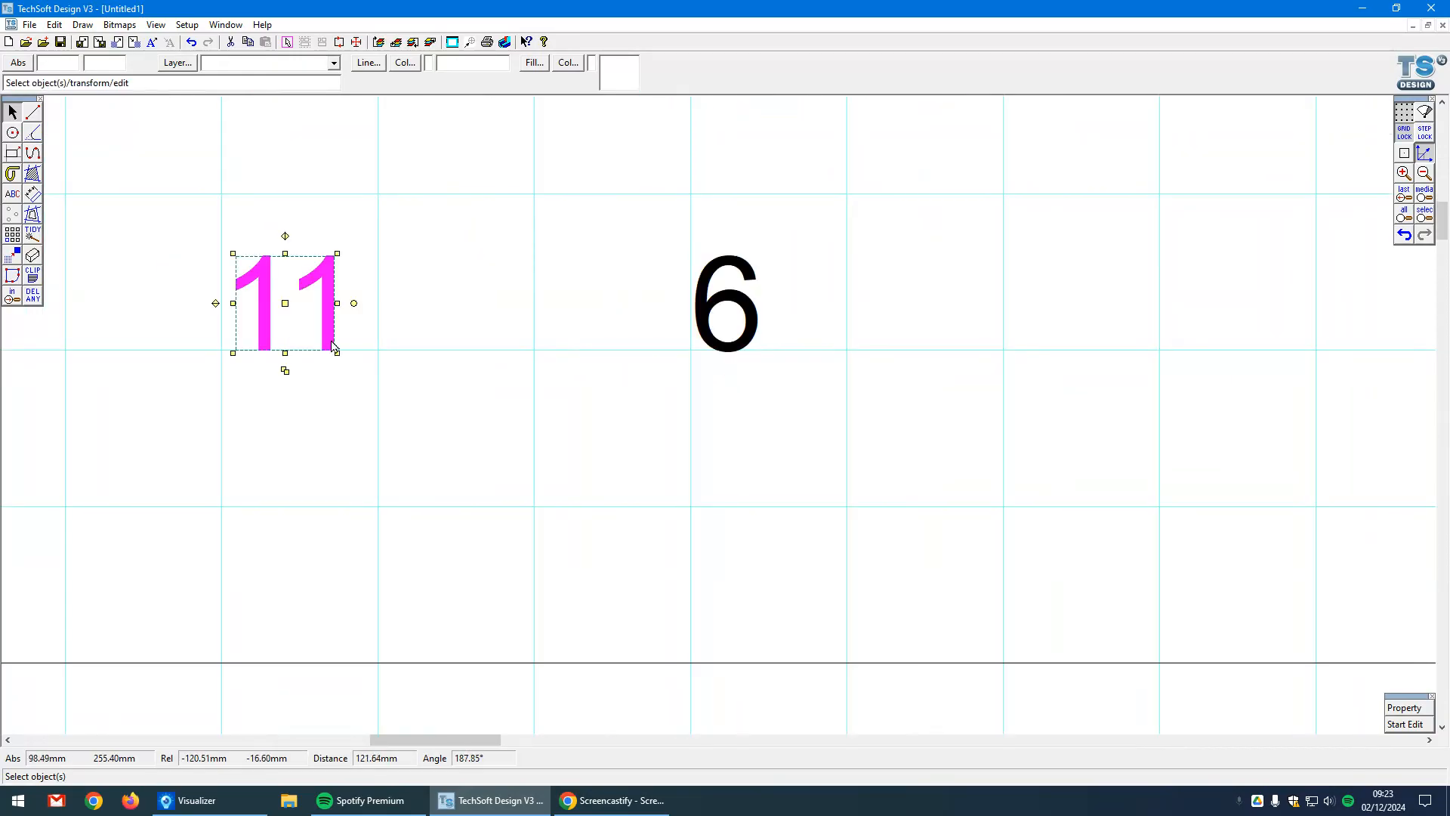
scroll(330, 345, "up", 5)
scroll(372, 378, "down", 5)
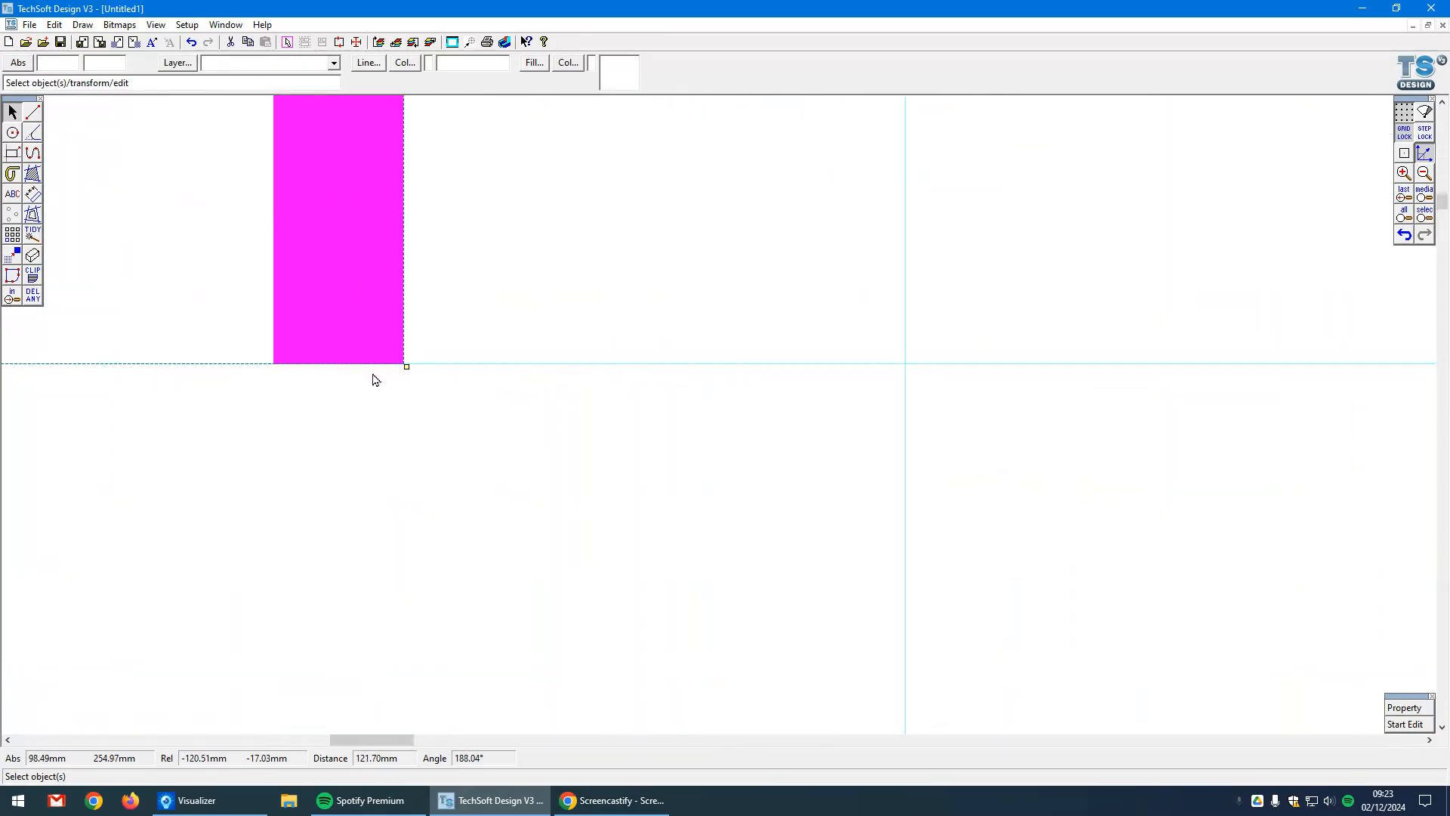
Step: Move the 11 label beneath the next long graduation mark after the 10 label, in line with the other numbers
scroll(269, 422, "down", 2)
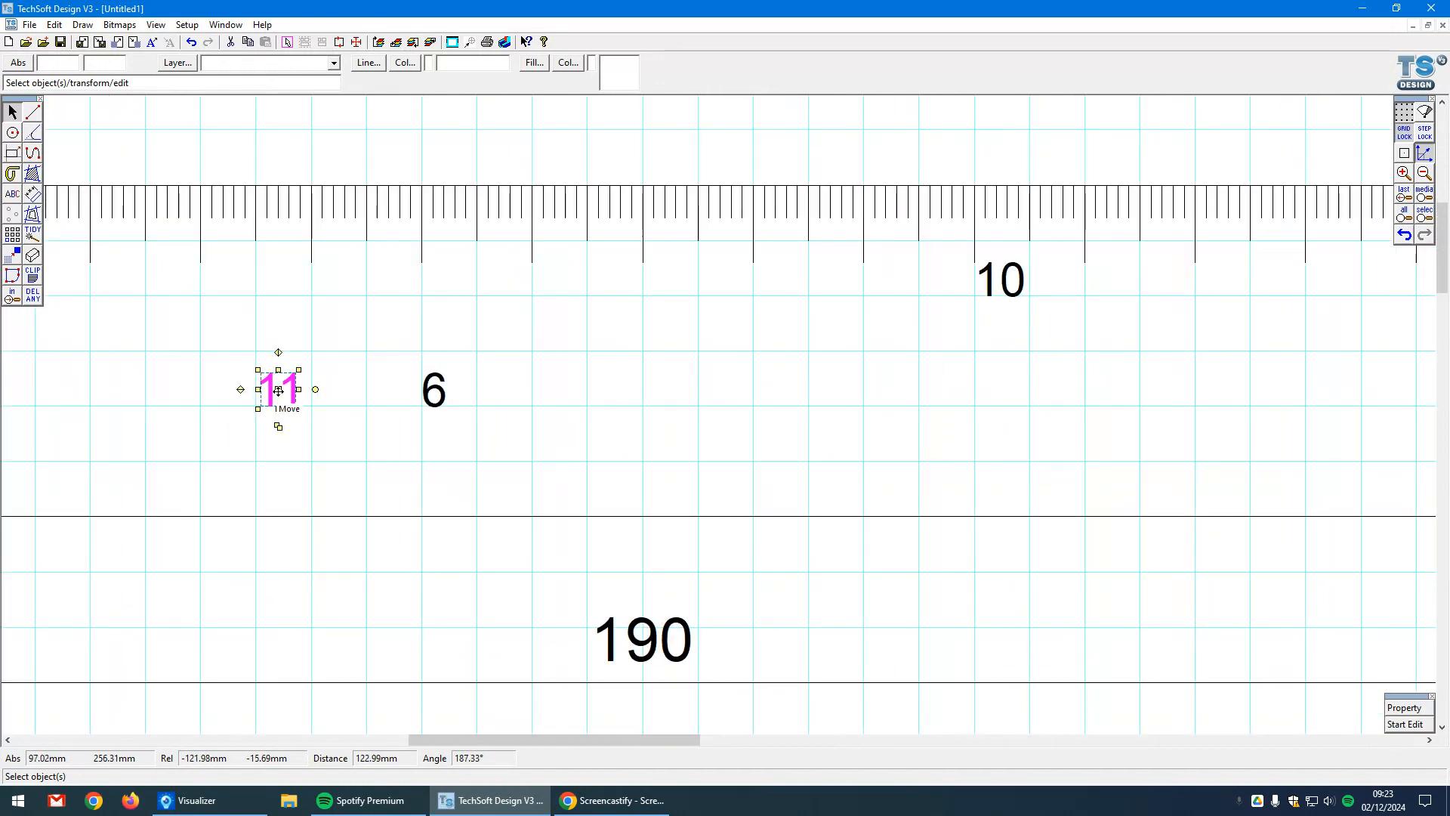
middle_click_drag(392, 386, 909, 369)
scroll(1027, 316, "down", 1)
left_click(1027, 315)
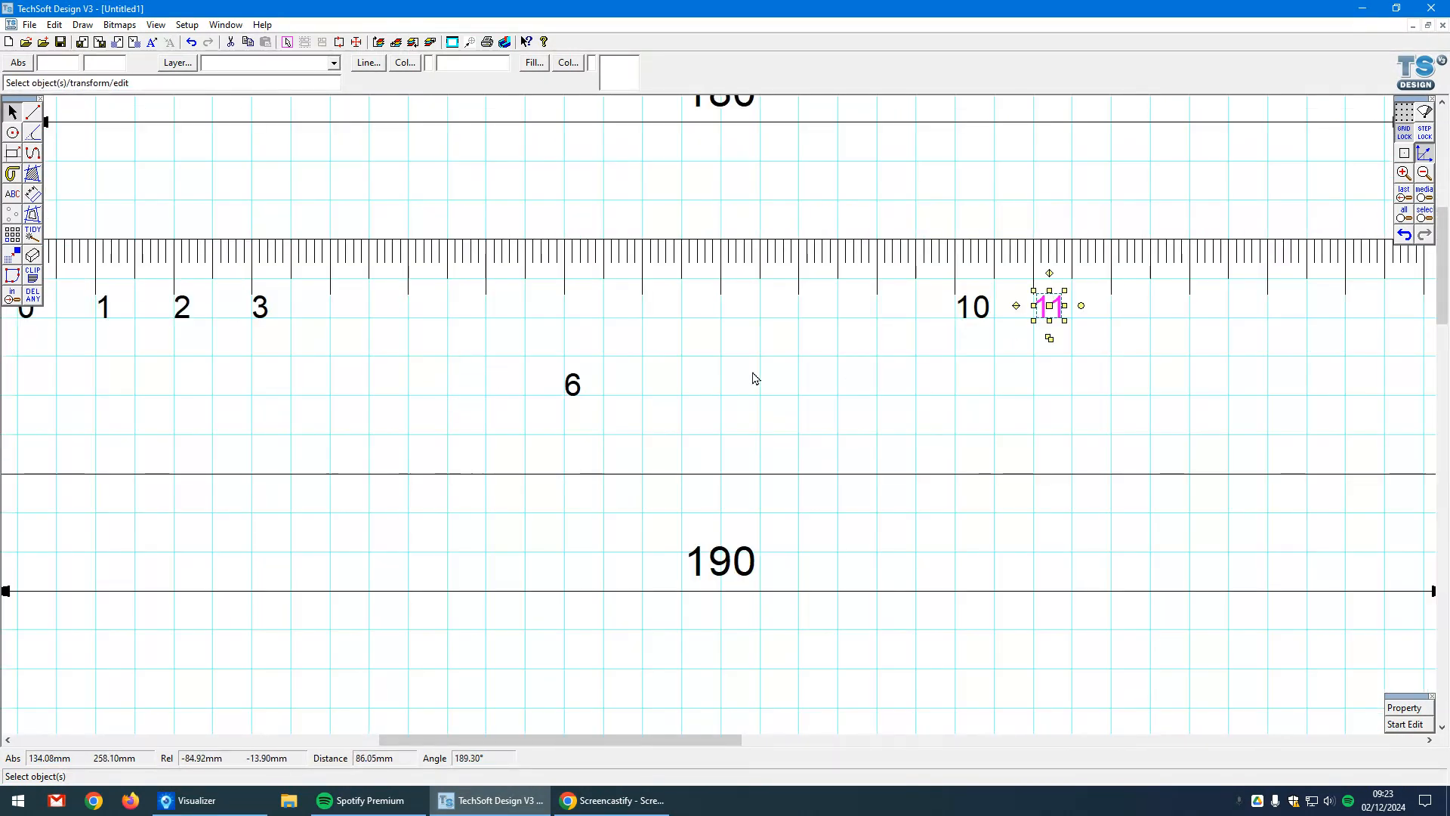
Step: Move the 6 label beneath the 6 cm graduation mark, in line with the other numbers, and deselect it
left_click(586, 389)
mouse_move(574, 384)
left_mouse_down()
mouse_move(516, 318)
mouse_move(504, 324)
left_mouse_up()
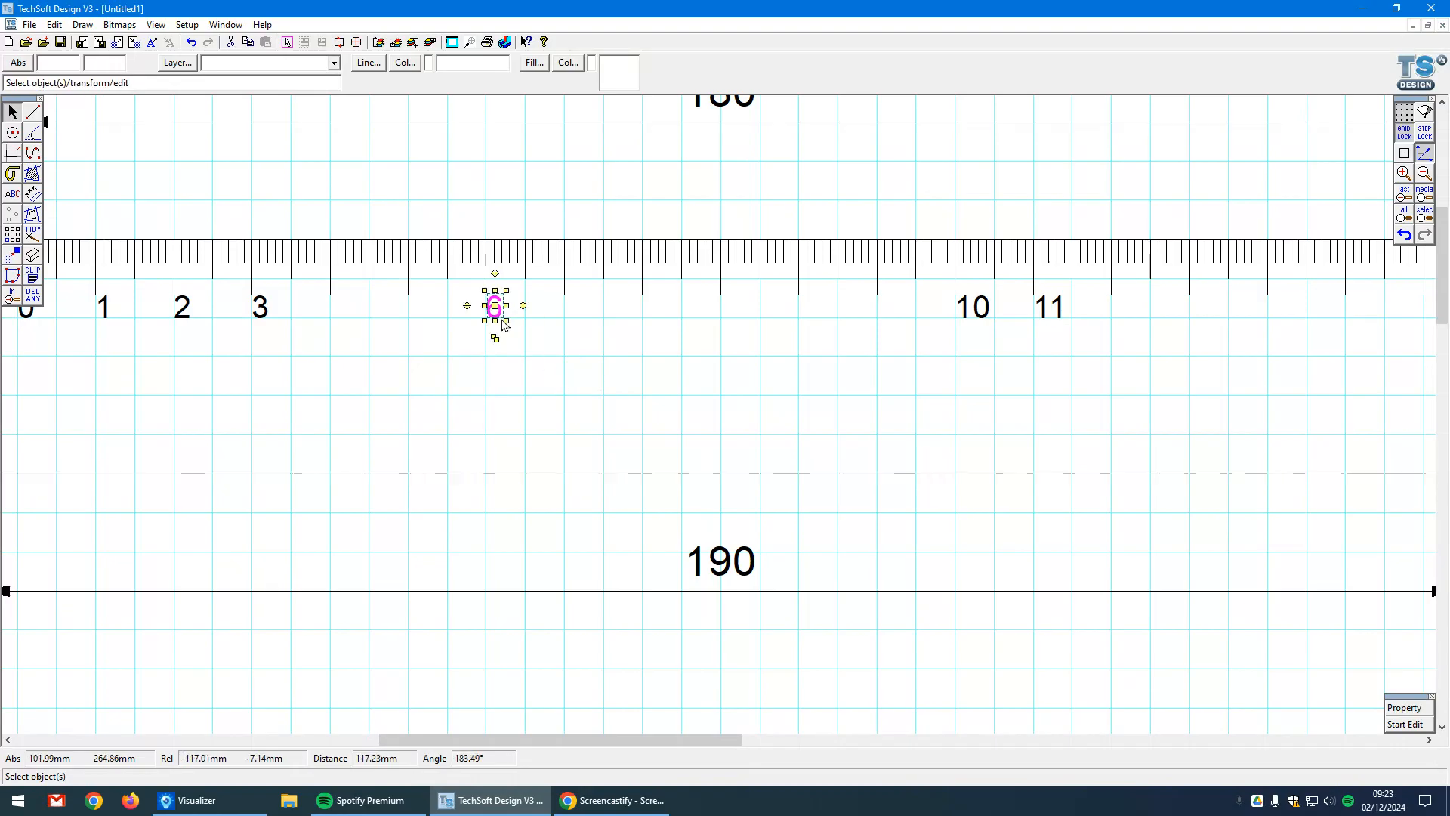
scroll(506, 318, "up", 3)
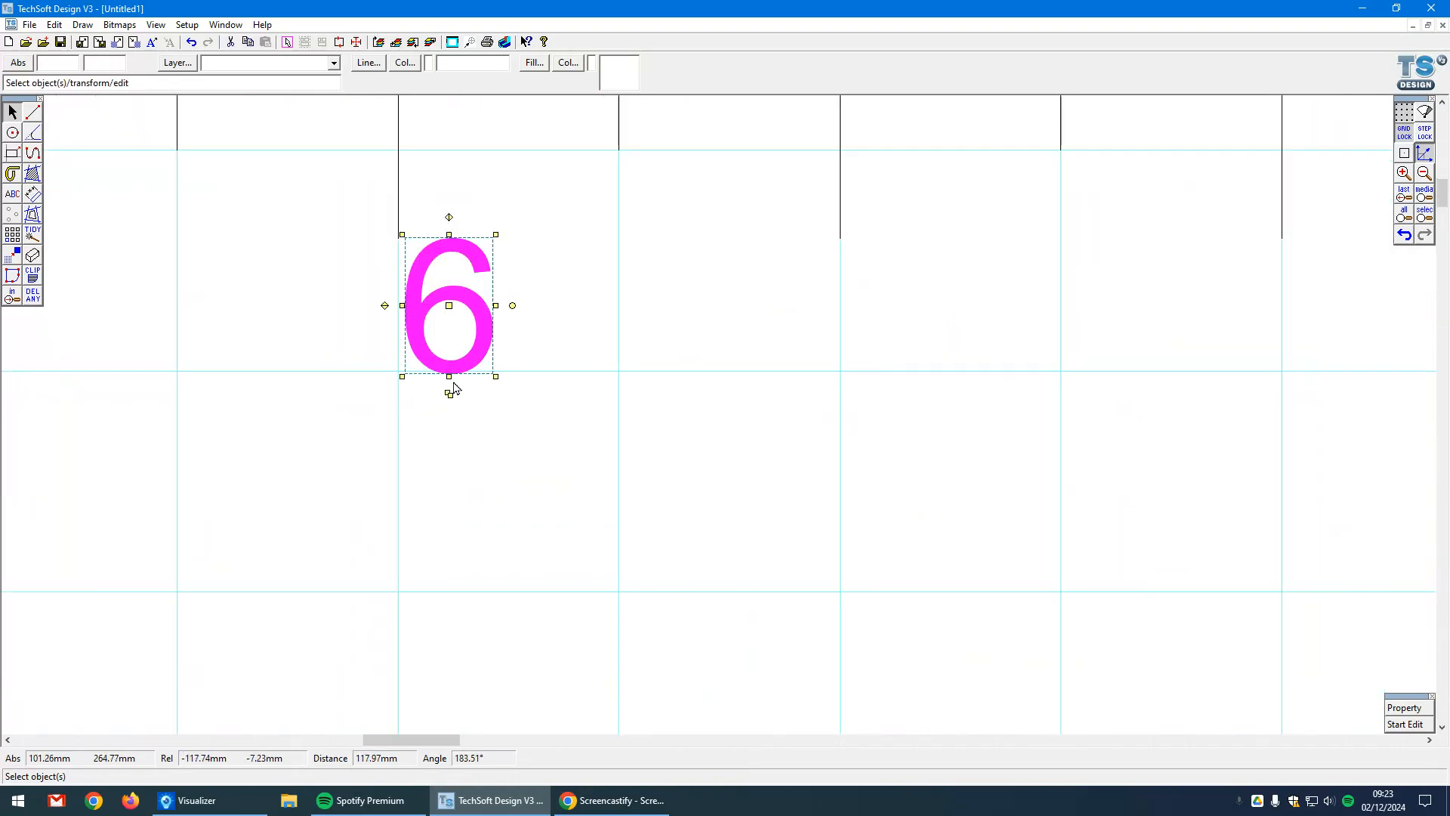
scroll(483, 393, "down", 4)
left_click(750, 445)
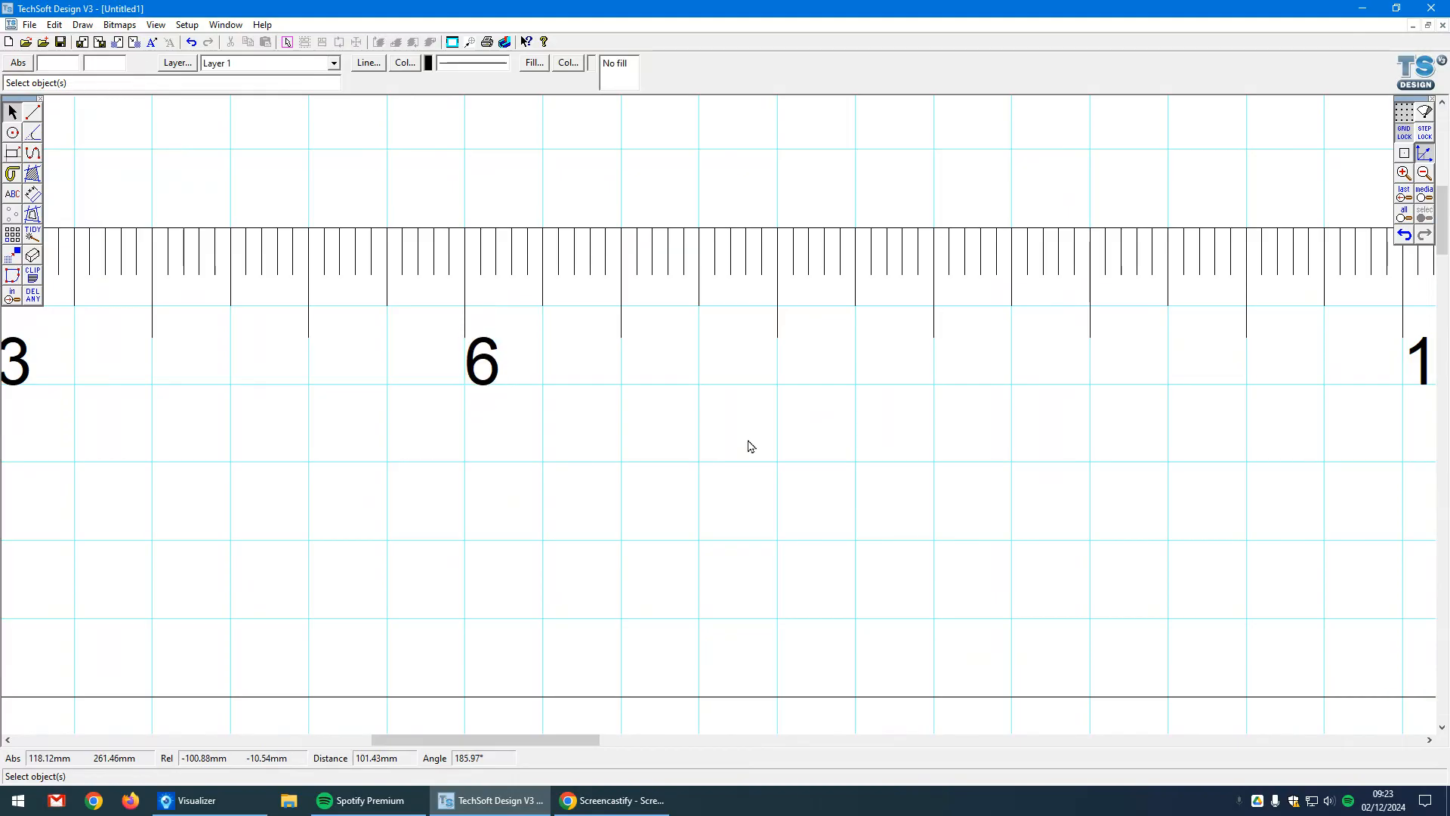
Step: Examine how the number labels along the ruler line up with their marks and the grid line, especially the 10 label
scroll(782, 406, "down", 2)
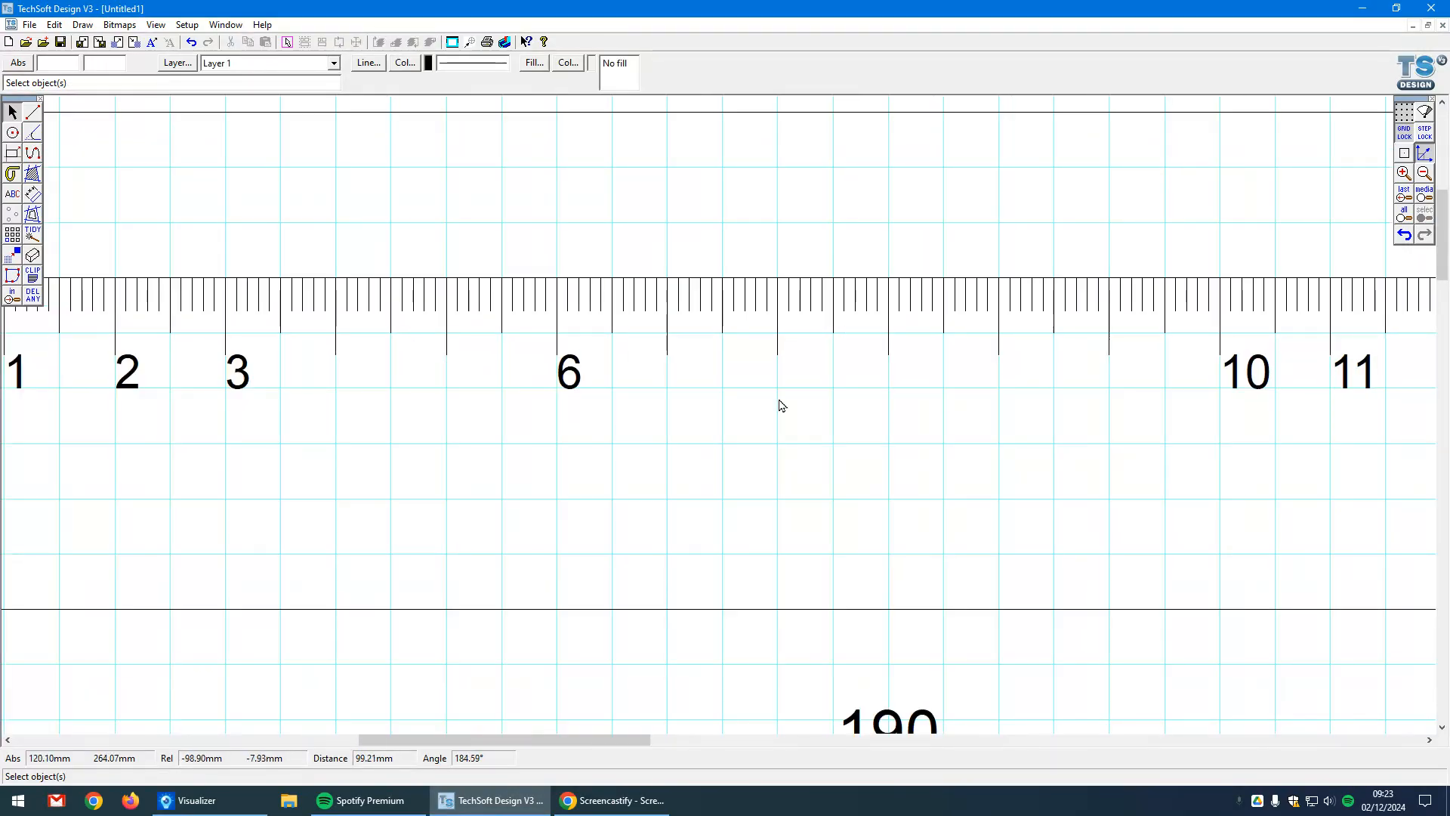
scroll(387, 381, "up", 3)
scroll(387, 381, "down", 3)
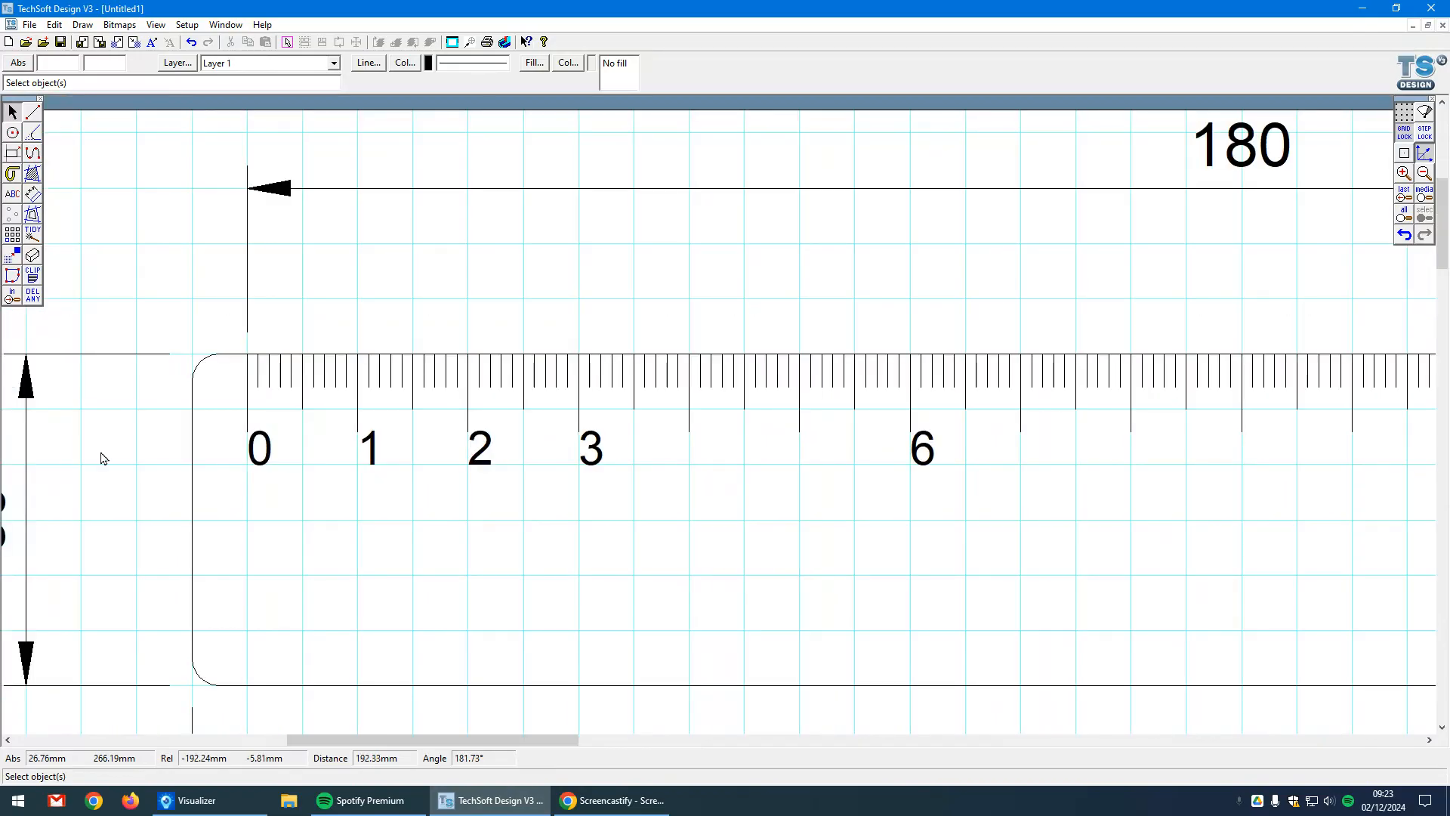
scroll(96, 455, "down", 1)
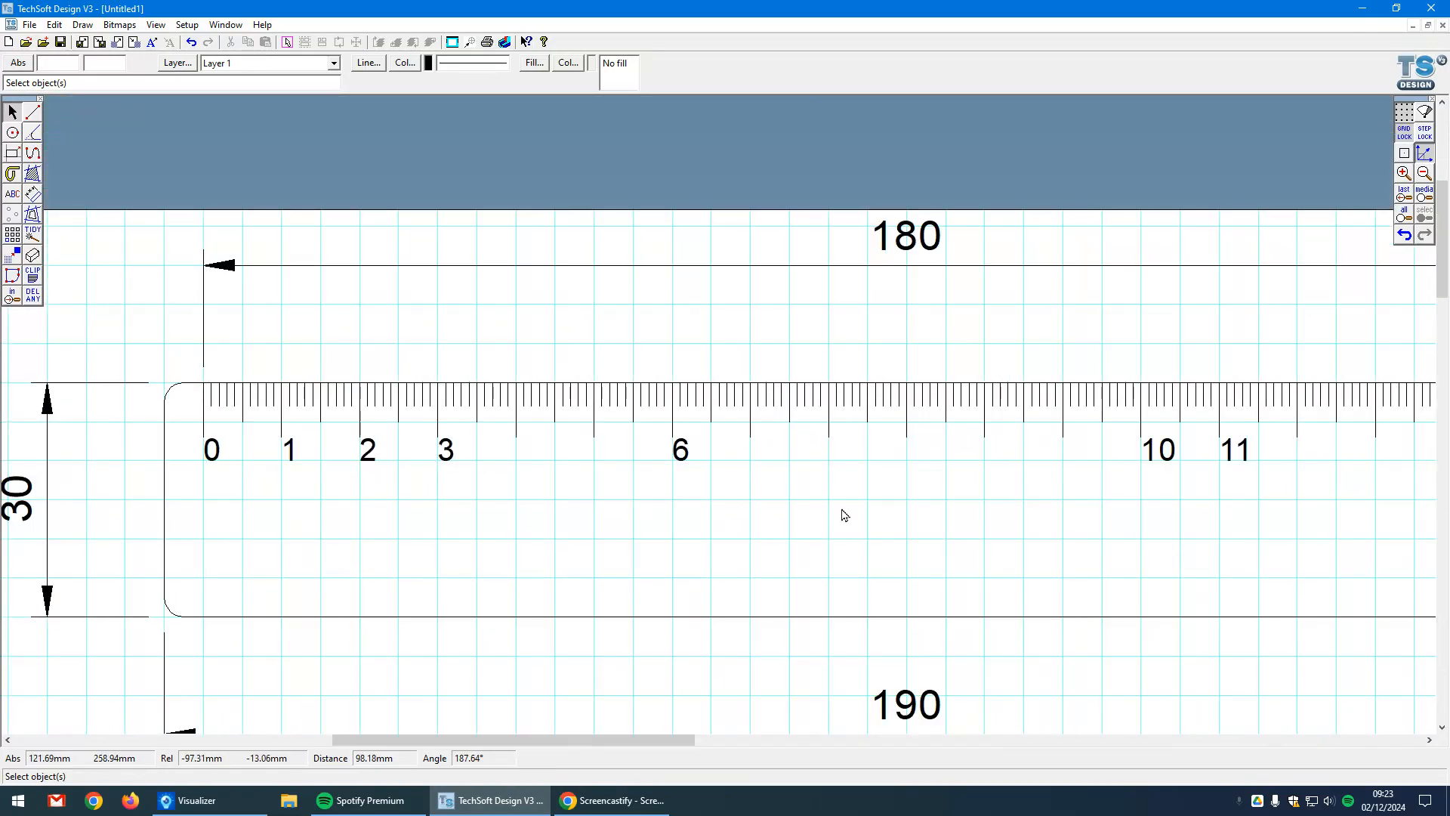
scroll(1217, 475, "up", 2)
scroll(1080, 459, "up", 1)
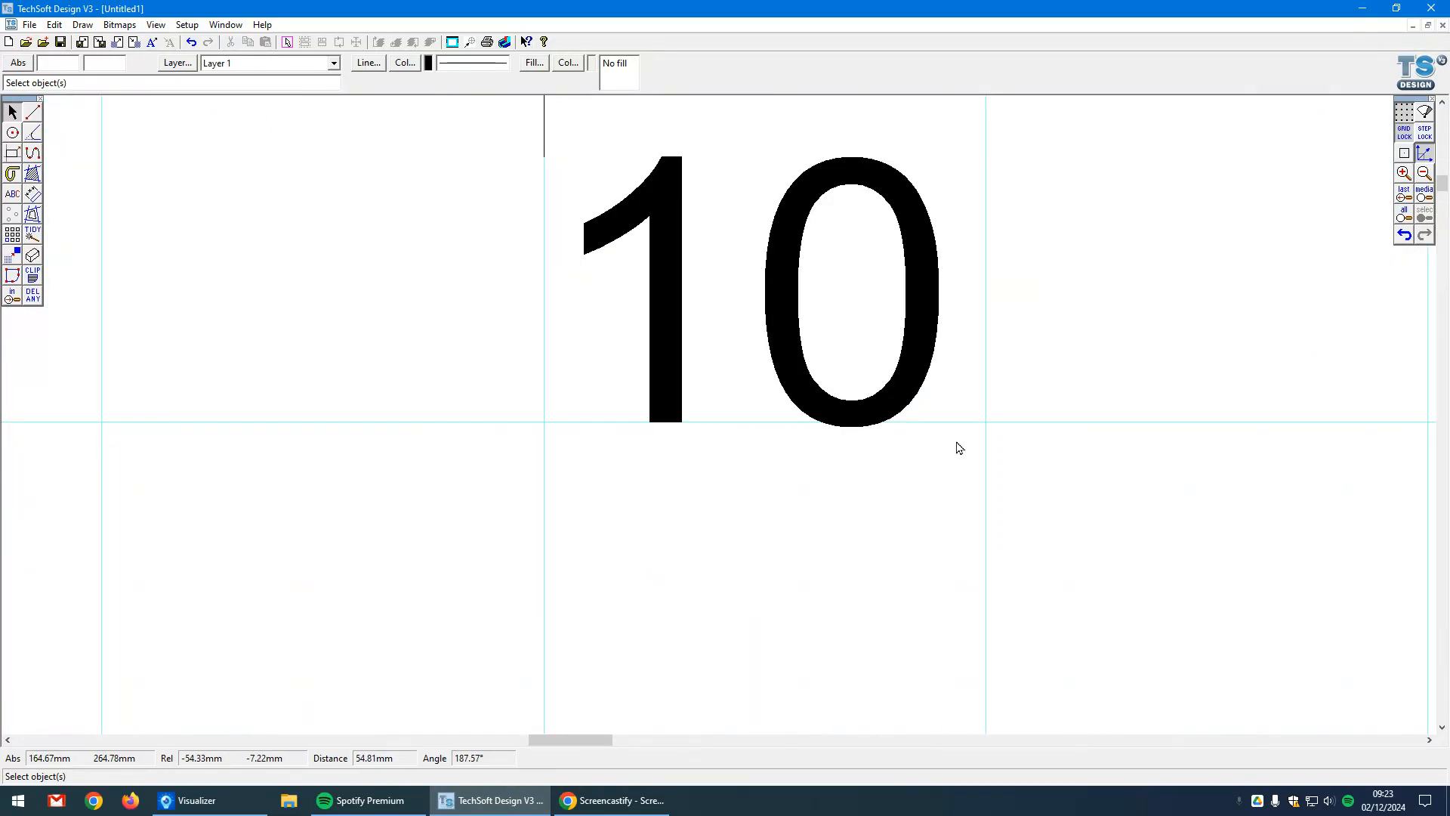
left_click(888, 427)
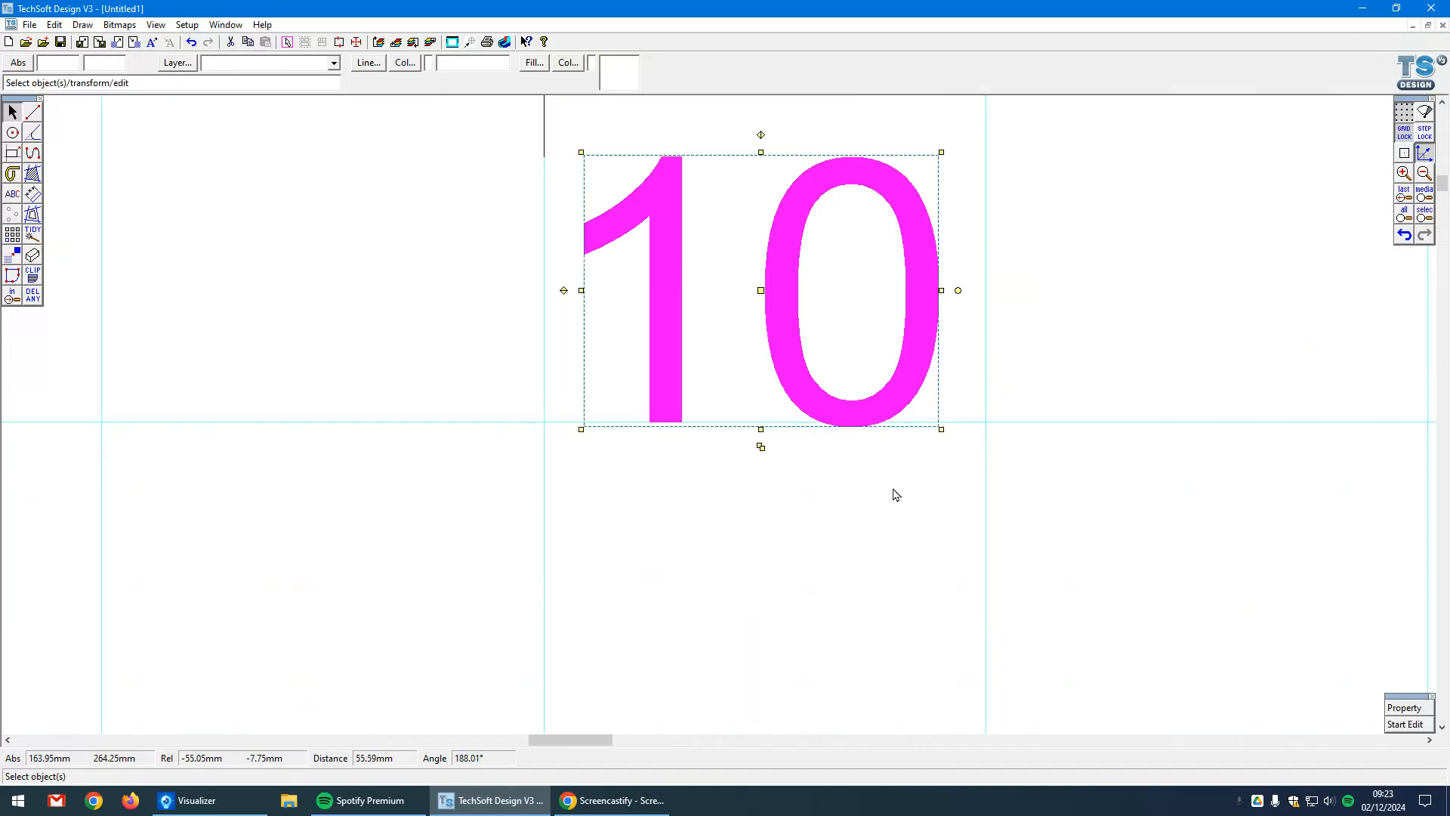
scroll(1012, 534, "down", 3)
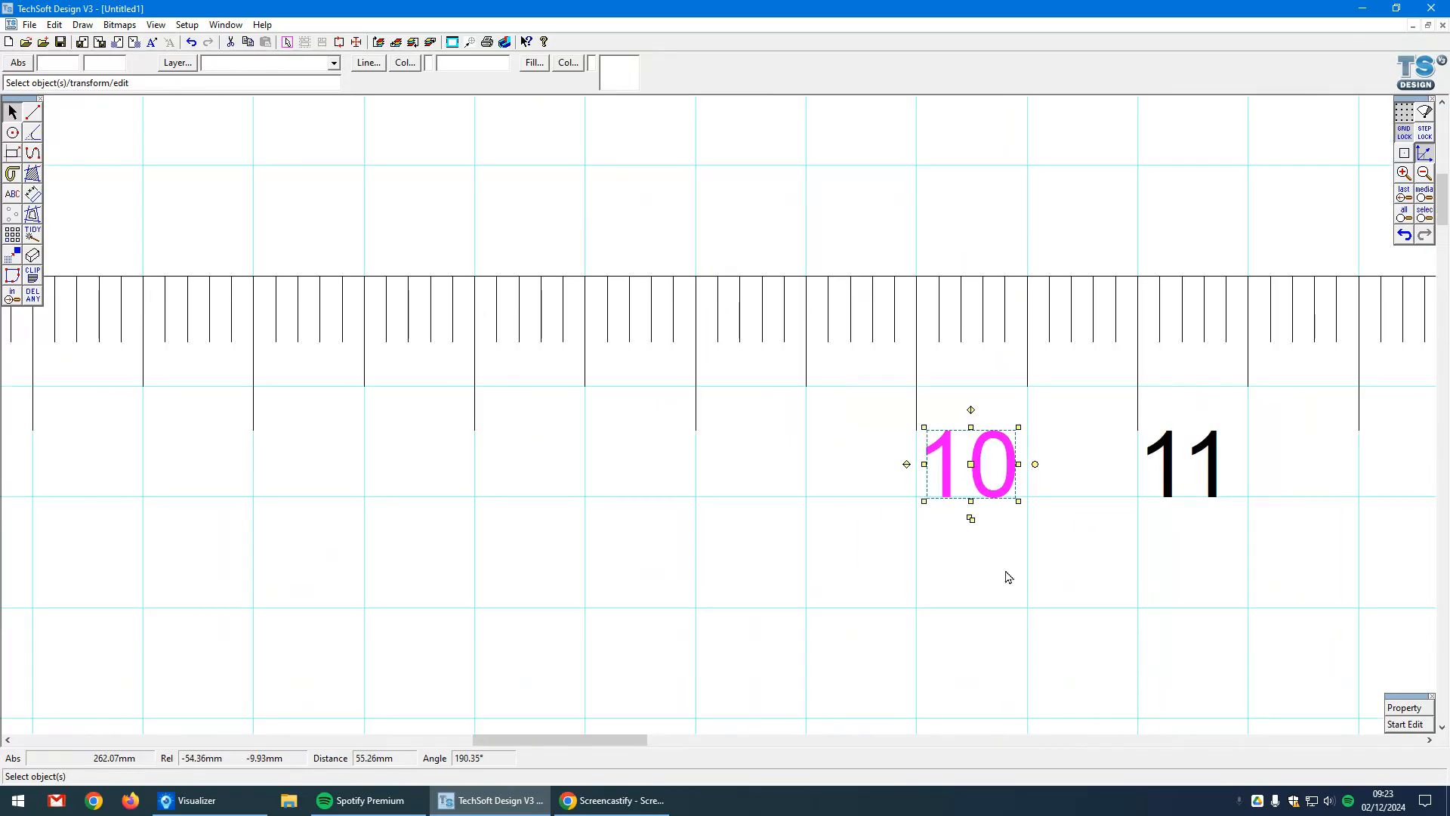
left_click(973, 597)
Step: Switch the drawing lock from Grid Lock to Step Lock
scroll(1083, 499, "down", 1)
scroll(1187, 333, "down", 1)
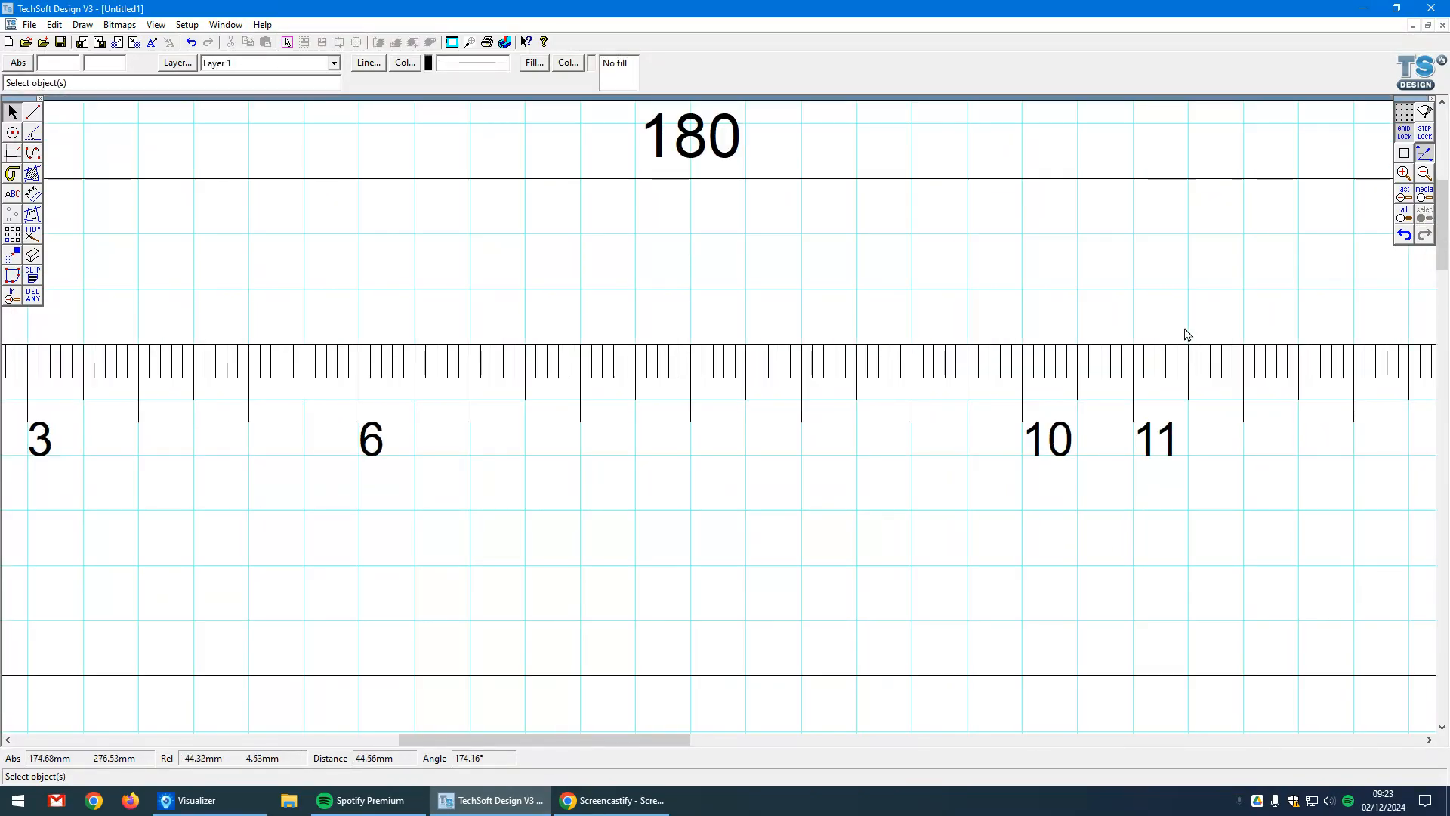
scroll(1187, 334, "down", 1)
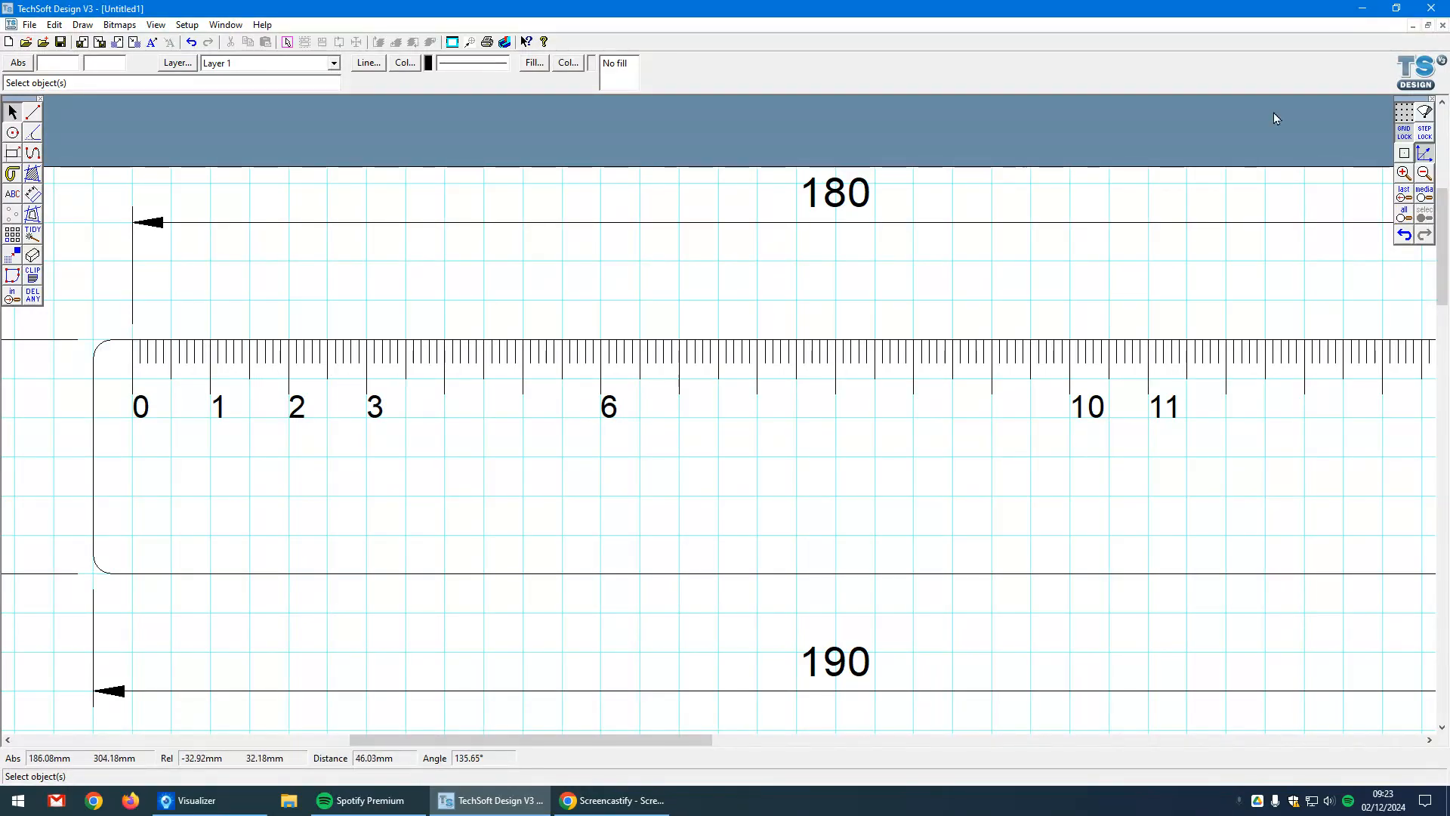
left_click(1424, 133)
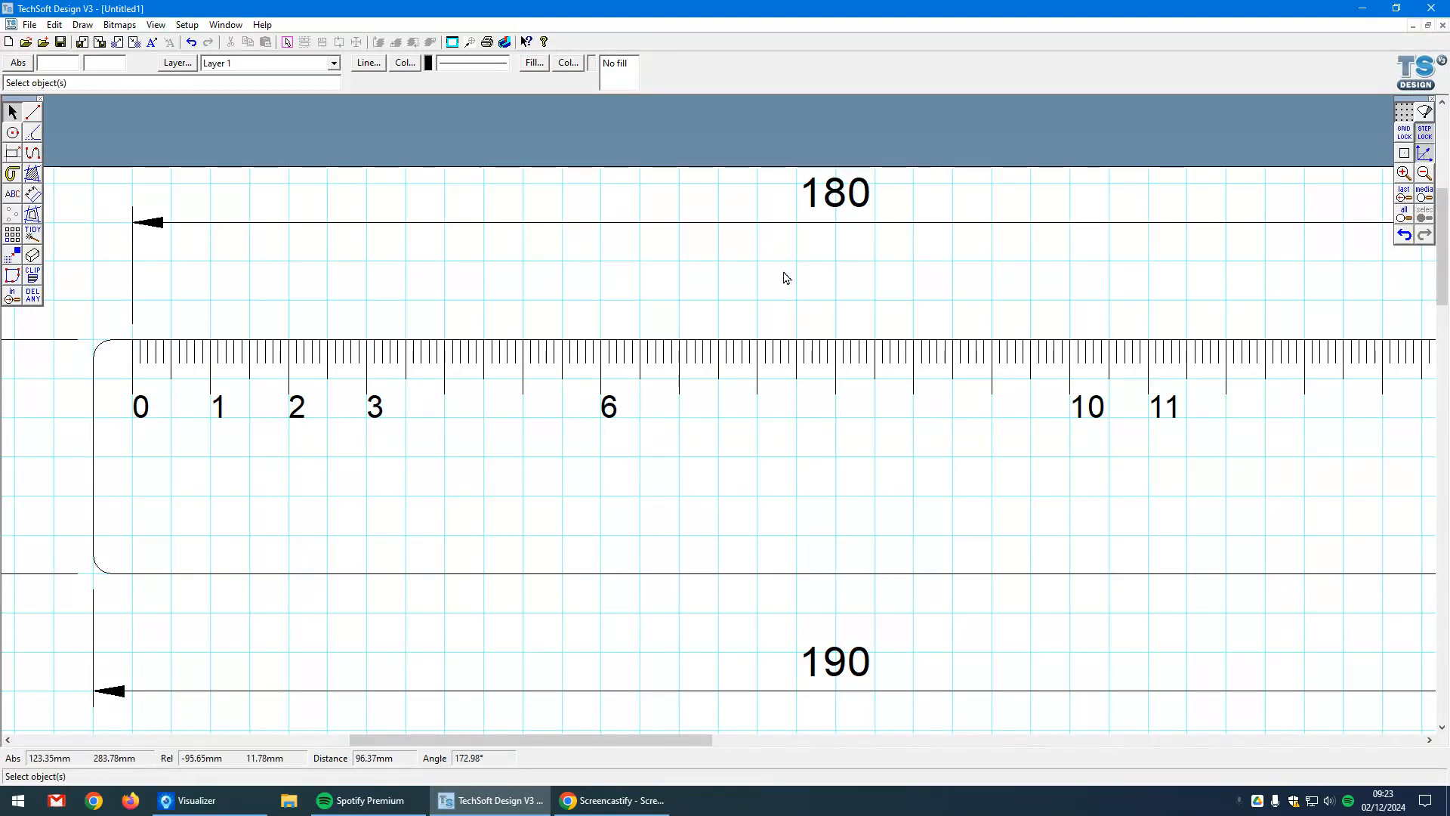
Step: Try to centre the 0 and 1 labels on their marks by moving each 1 mm left, and undo both moves
scroll(83, 420, "up", 3)
left_click(219, 394)
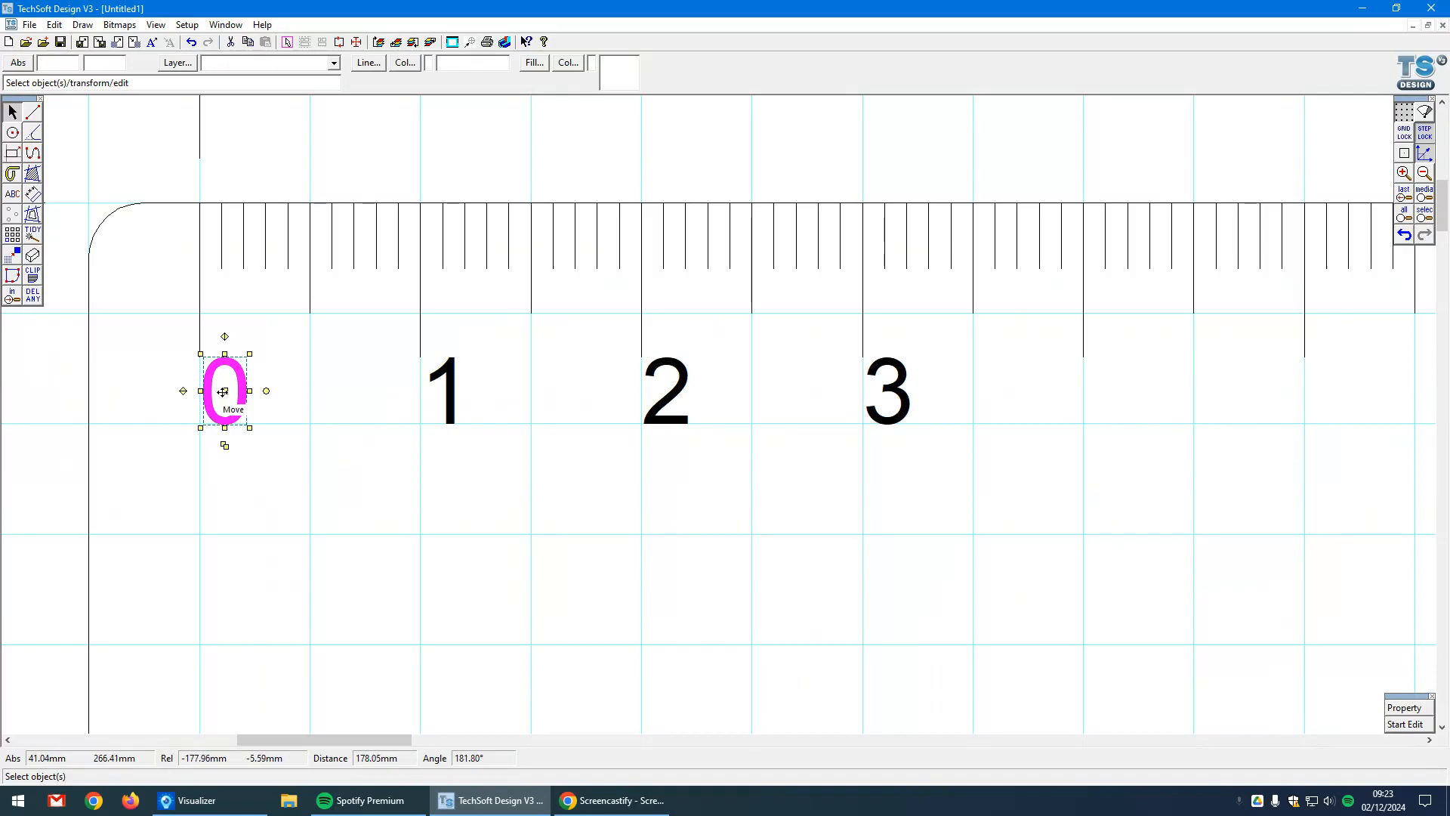
left_click_drag(223, 391, 201, 391)
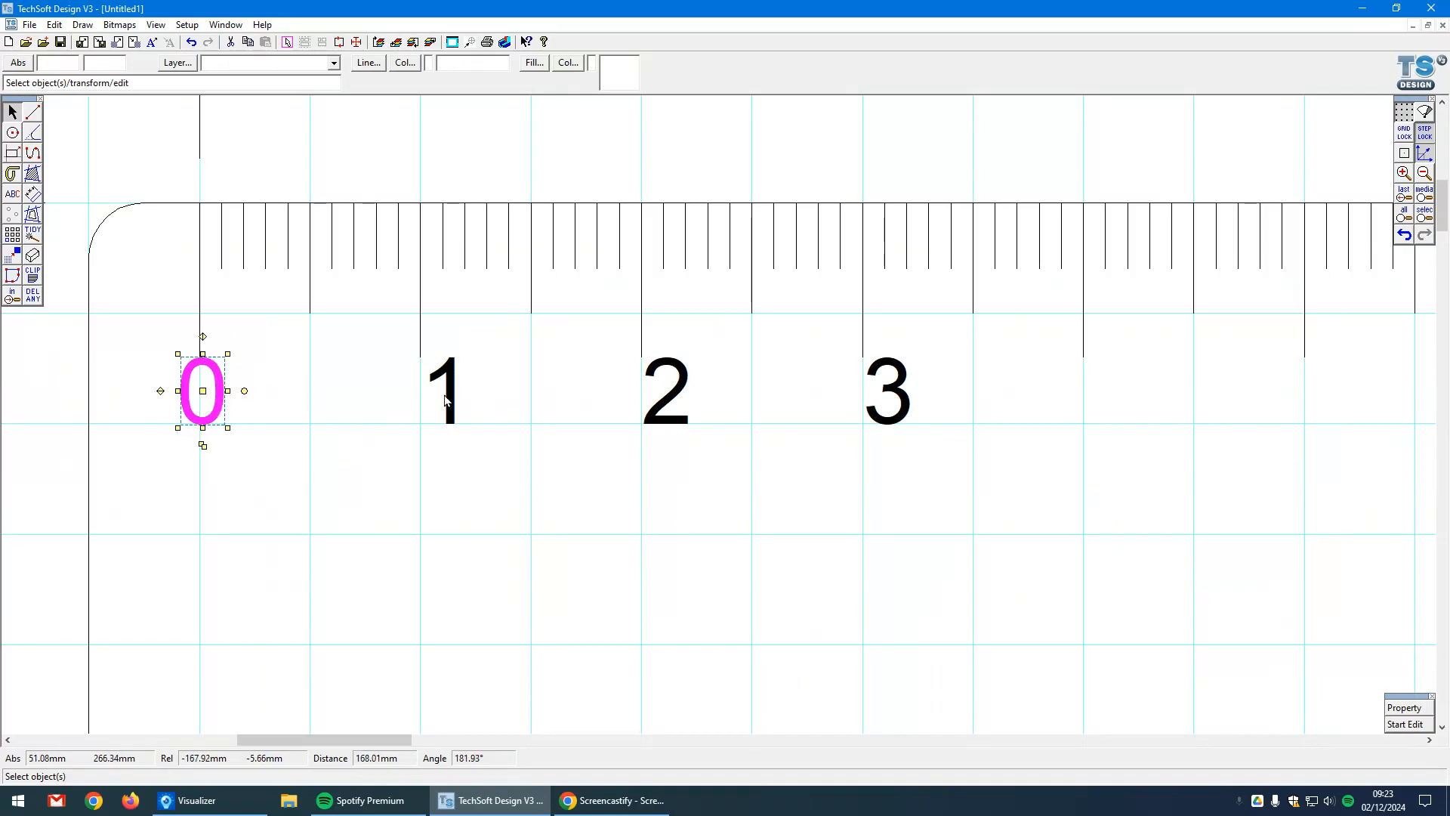
left_click(445, 400)
left_click_drag(450, 389, 429, 389)
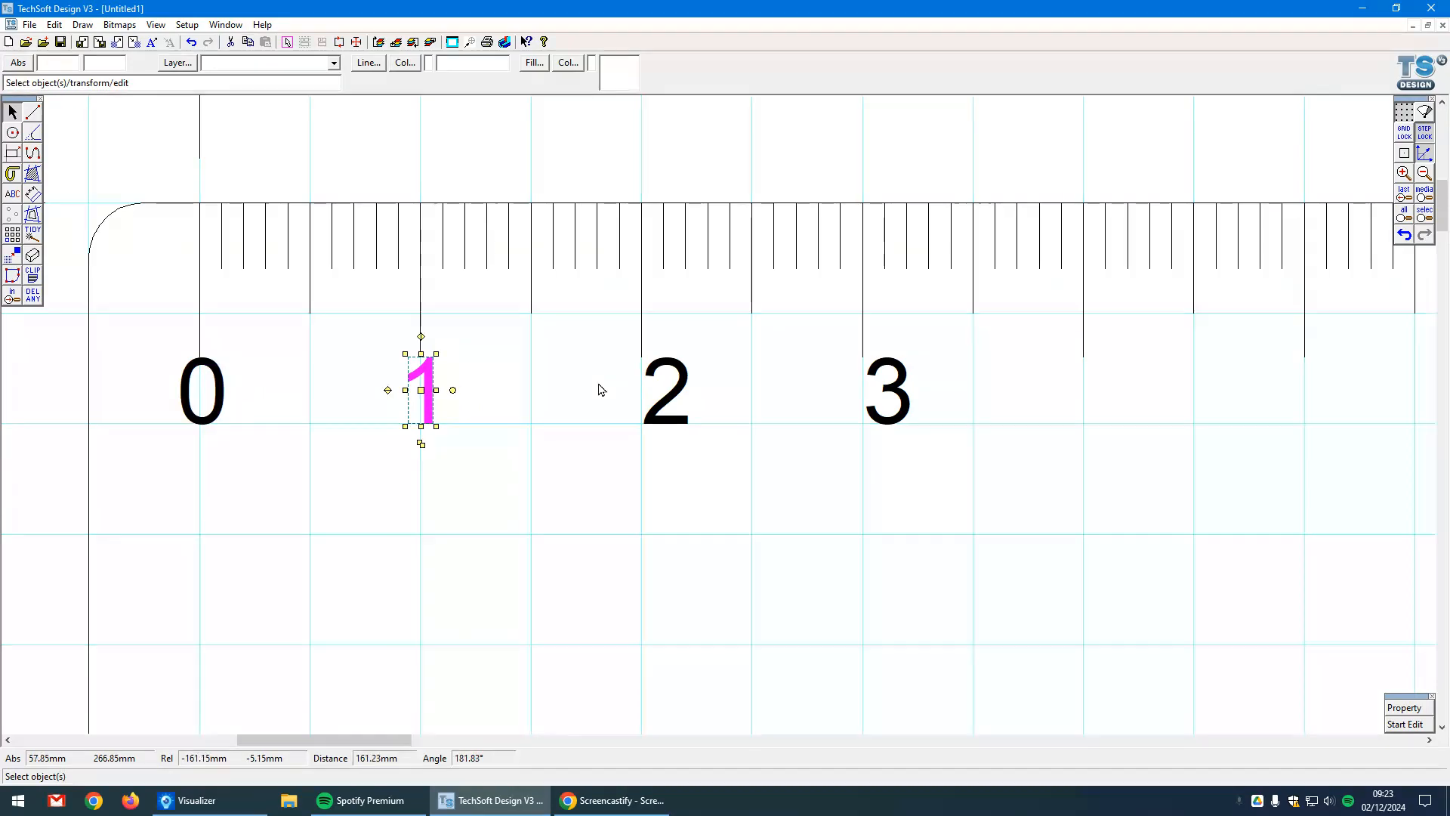
left_click(1408, 237)
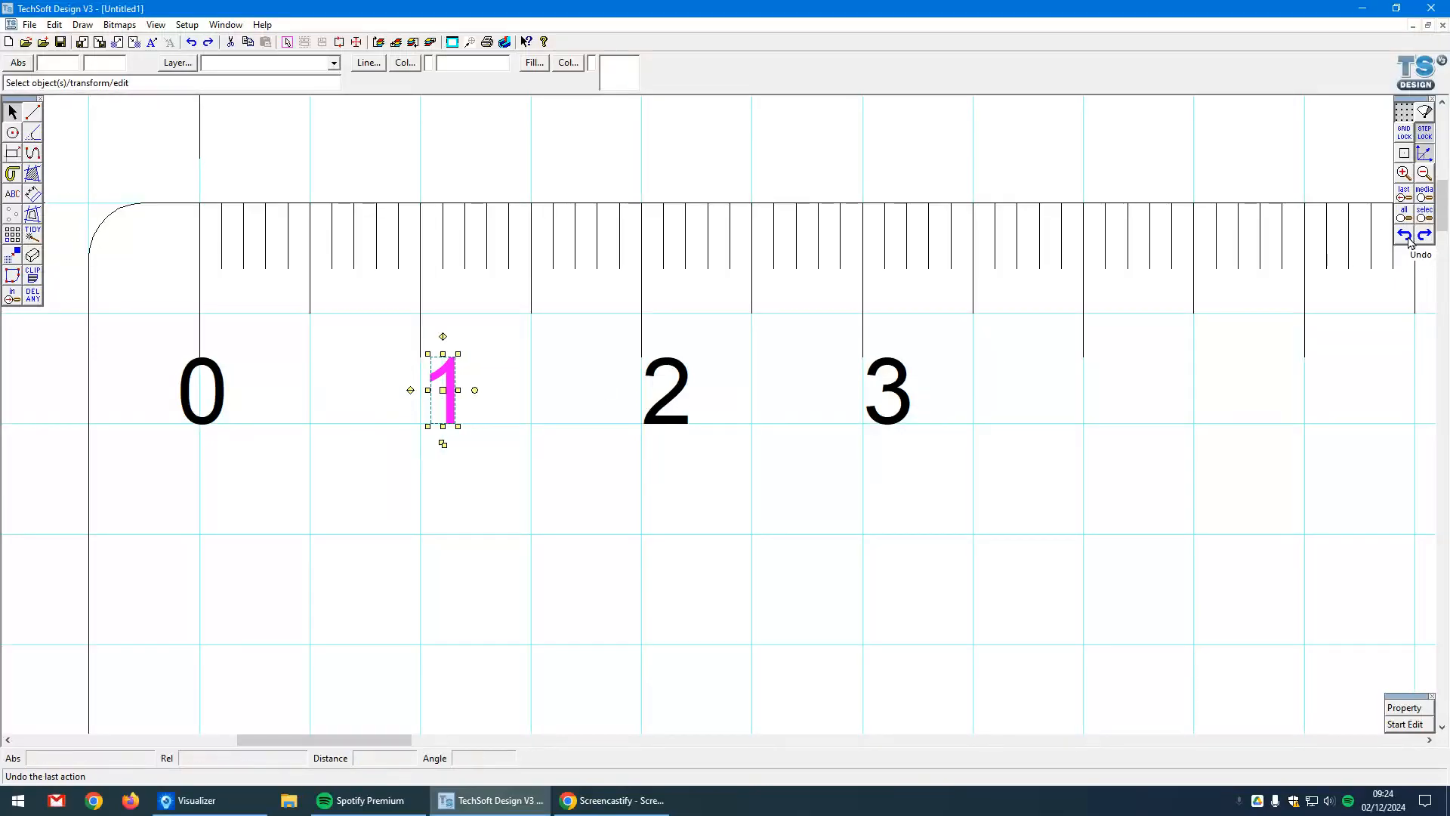
left_click(1408, 236)
Step: Select all the number labels from 0 to 11 together and move them 1 mm left to centre them beneath their marks
scroll(359, 534, "down", 3)
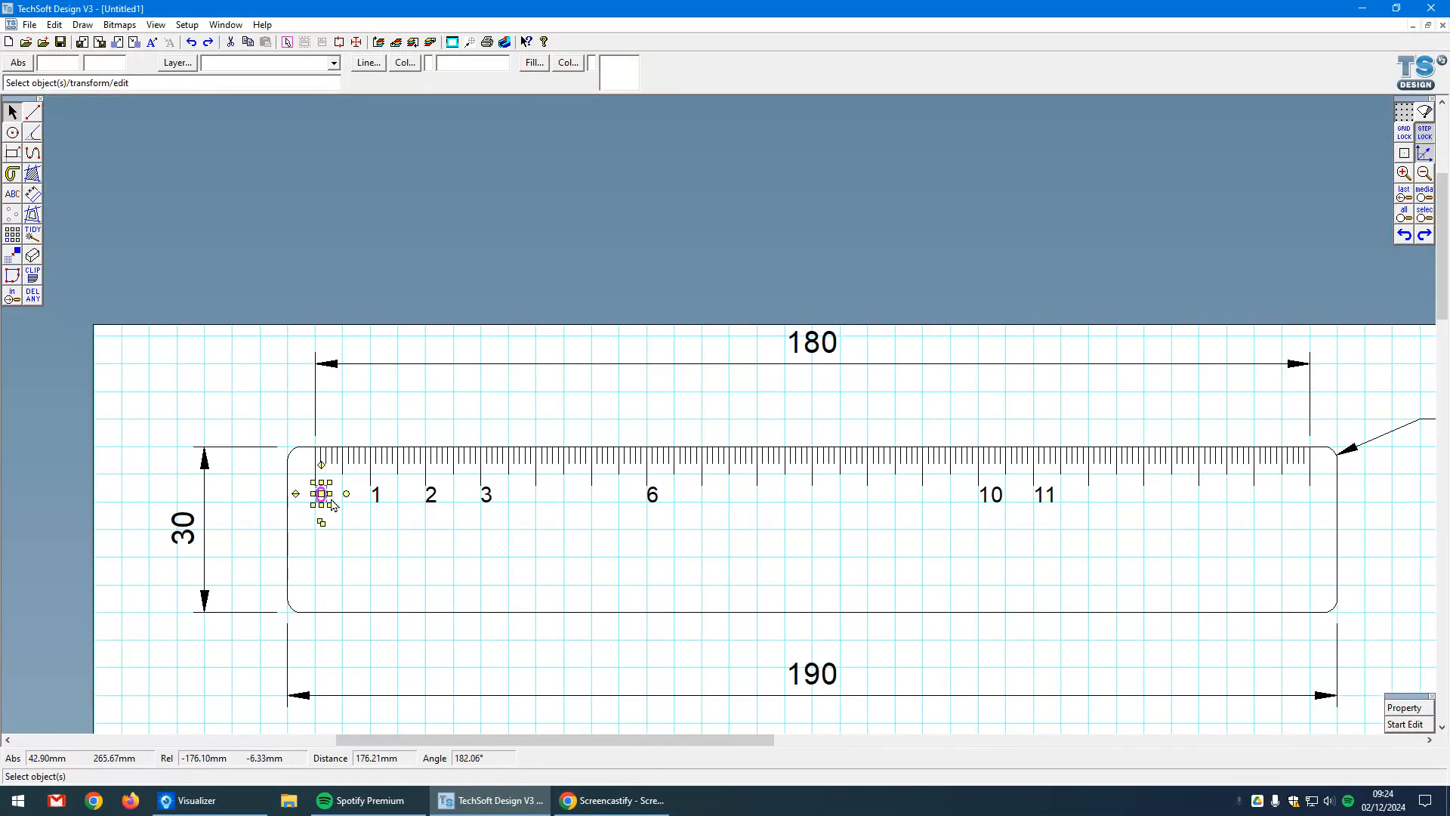
left_click_drag(304, 486, 1057, 529)
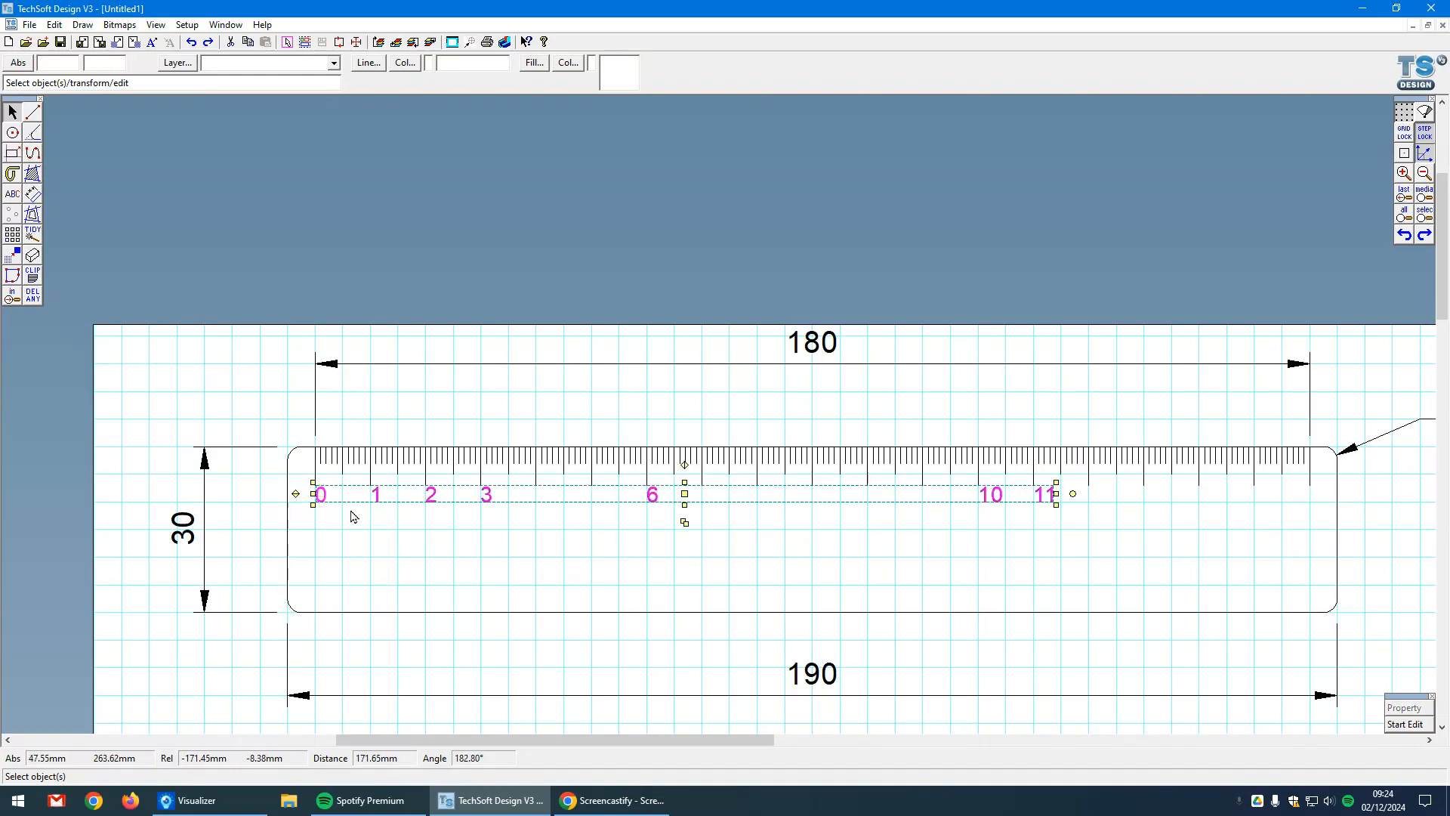
scroll(333, 509, "up", 3)
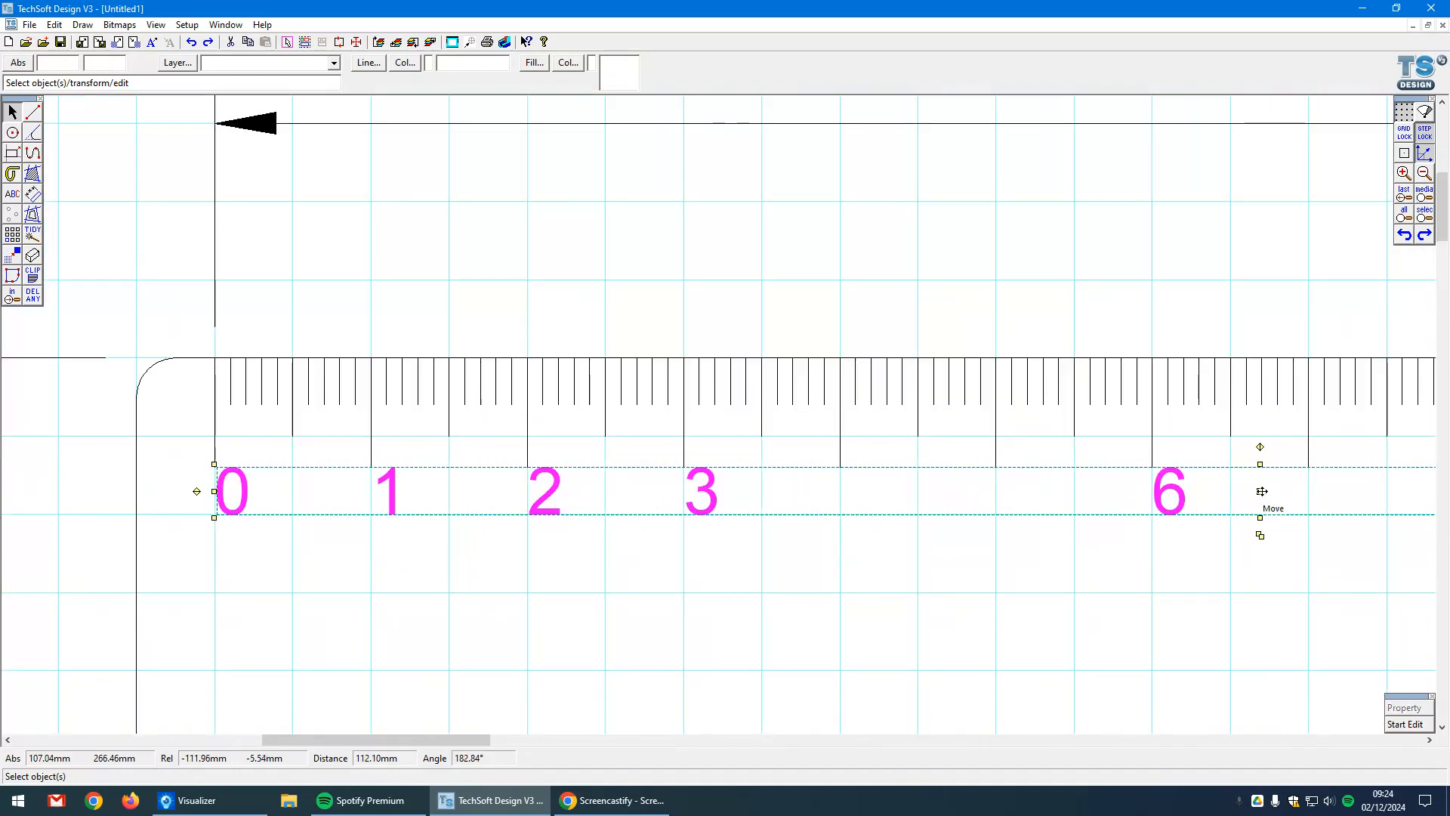
left_click_drag(1268, 496, 1252, 499)
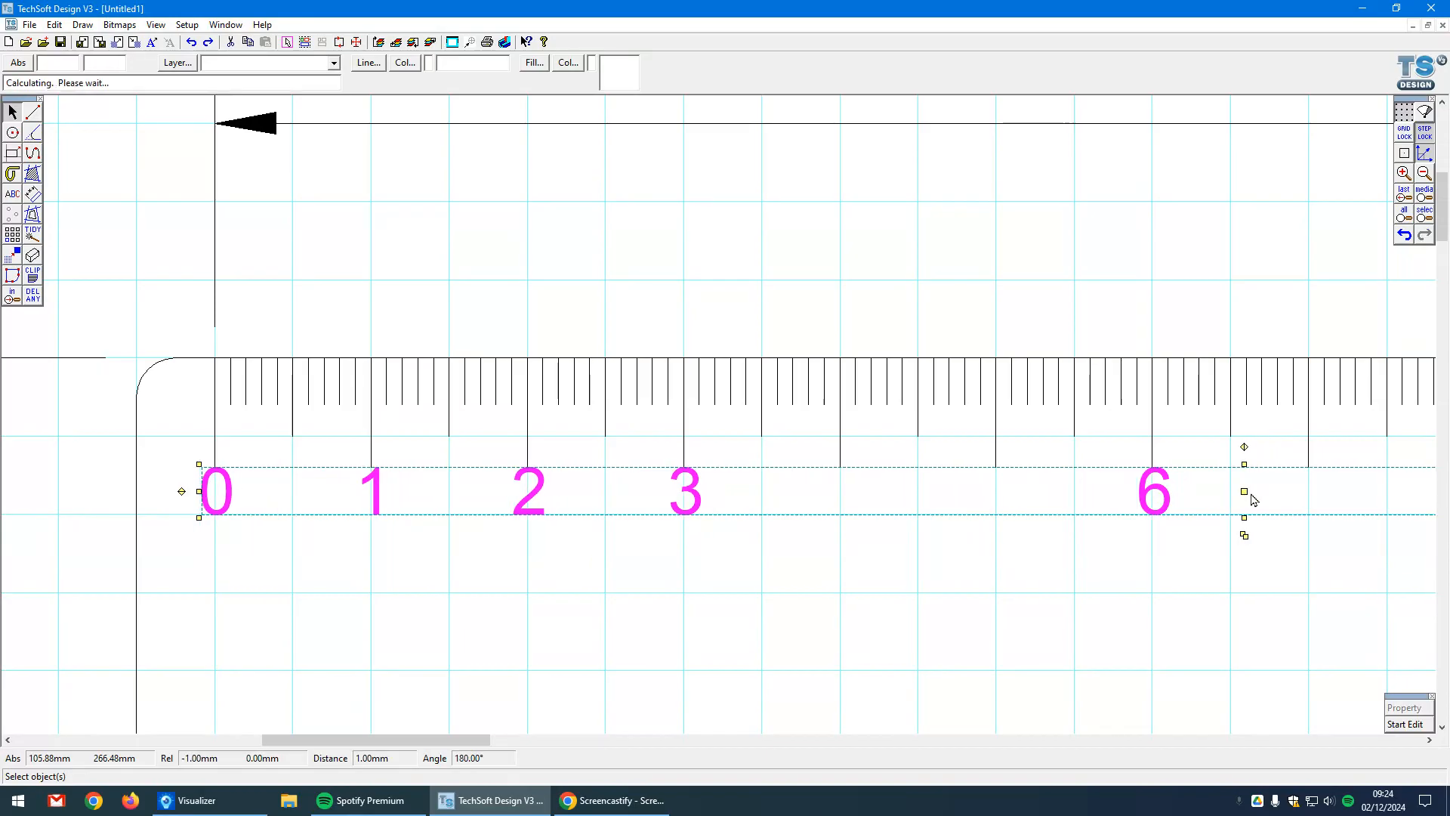
left_click(898, 602)
scroll(349, 527, "down", 2)
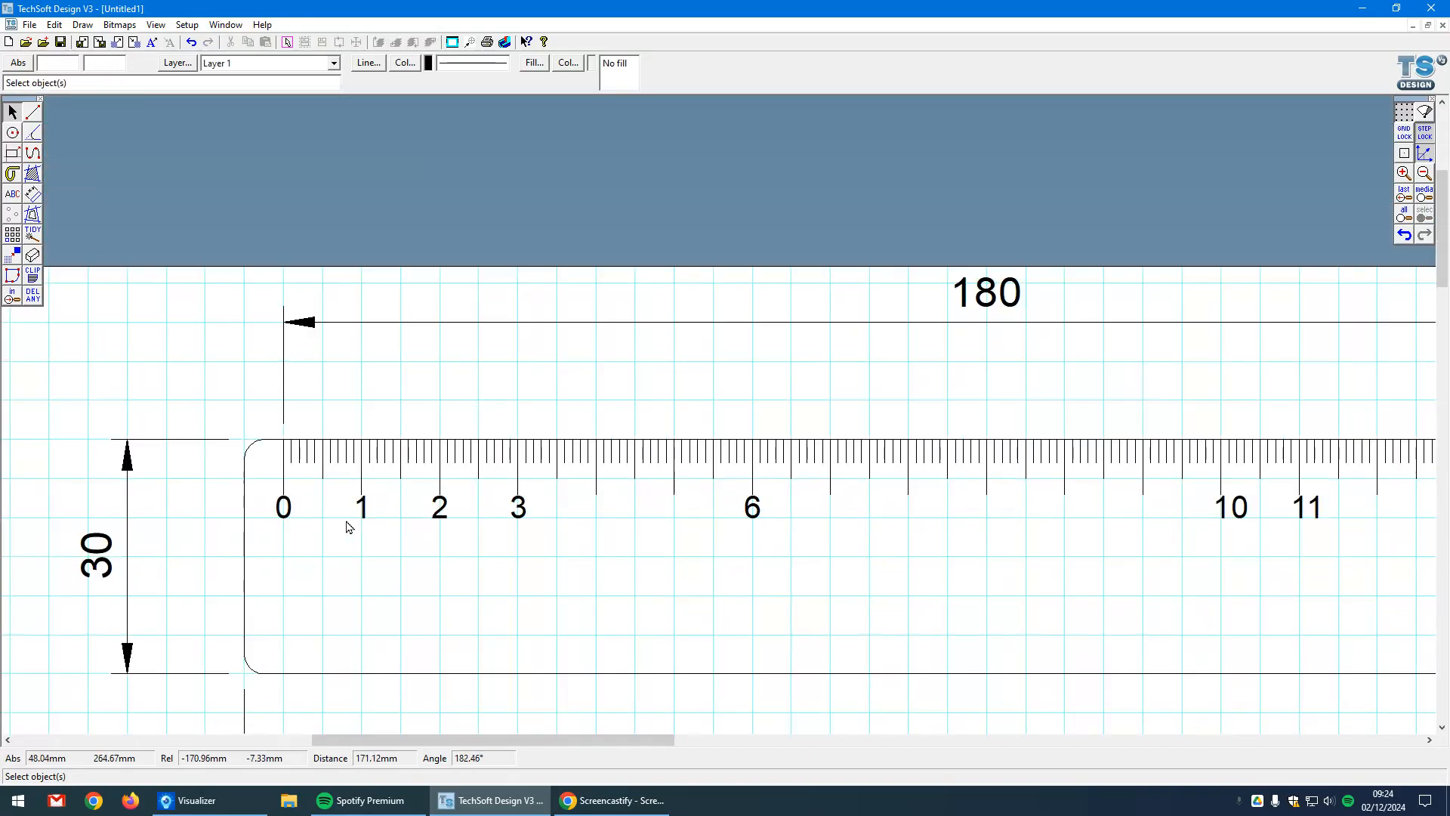
Step: Try to centre the 10 and 11 labels by moving them a further 1 mm left, and undo this and the previous move of all labels
scroll(350, 527, "down", 1)
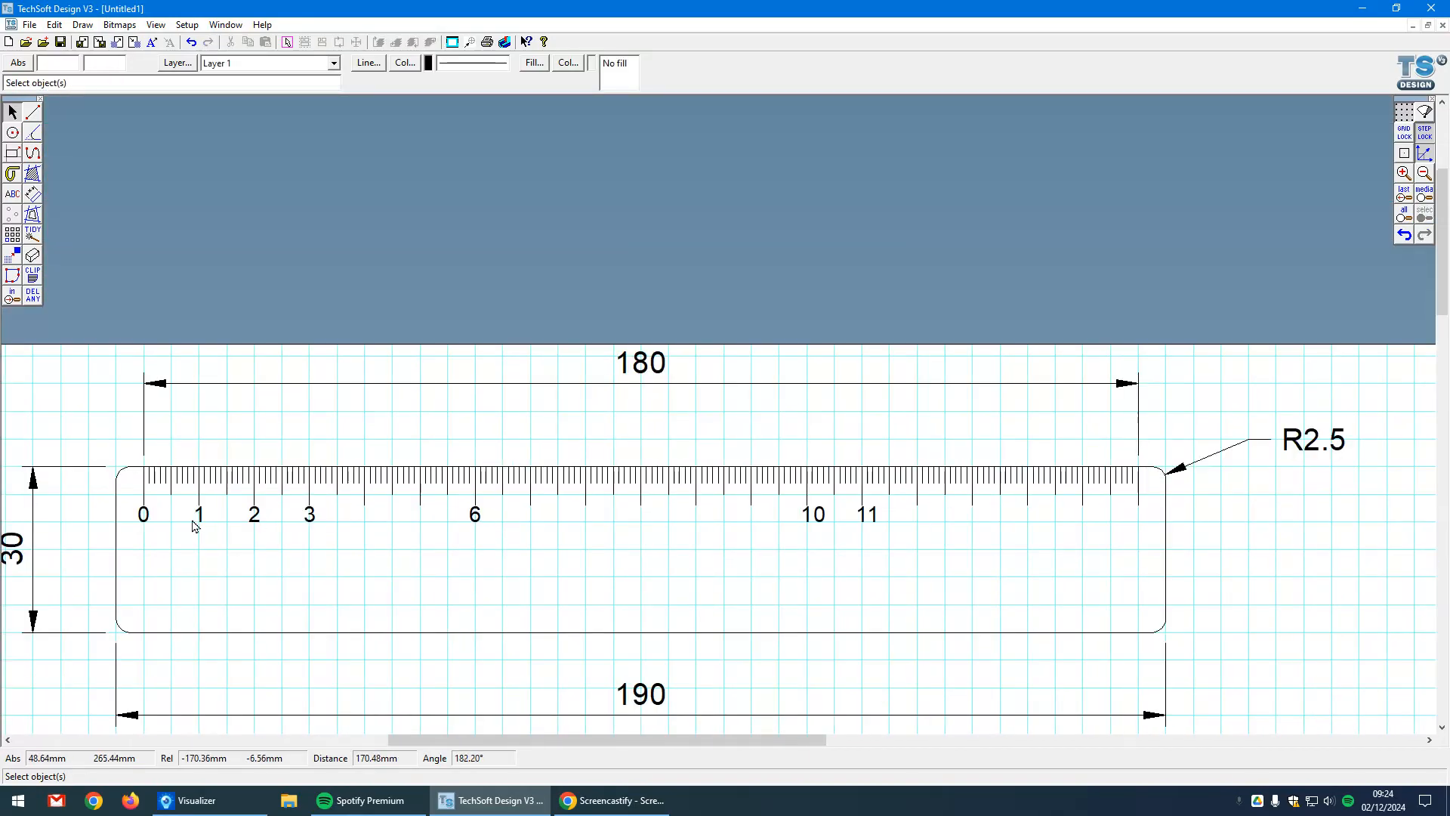
scroll(858, 519, "up", 2)
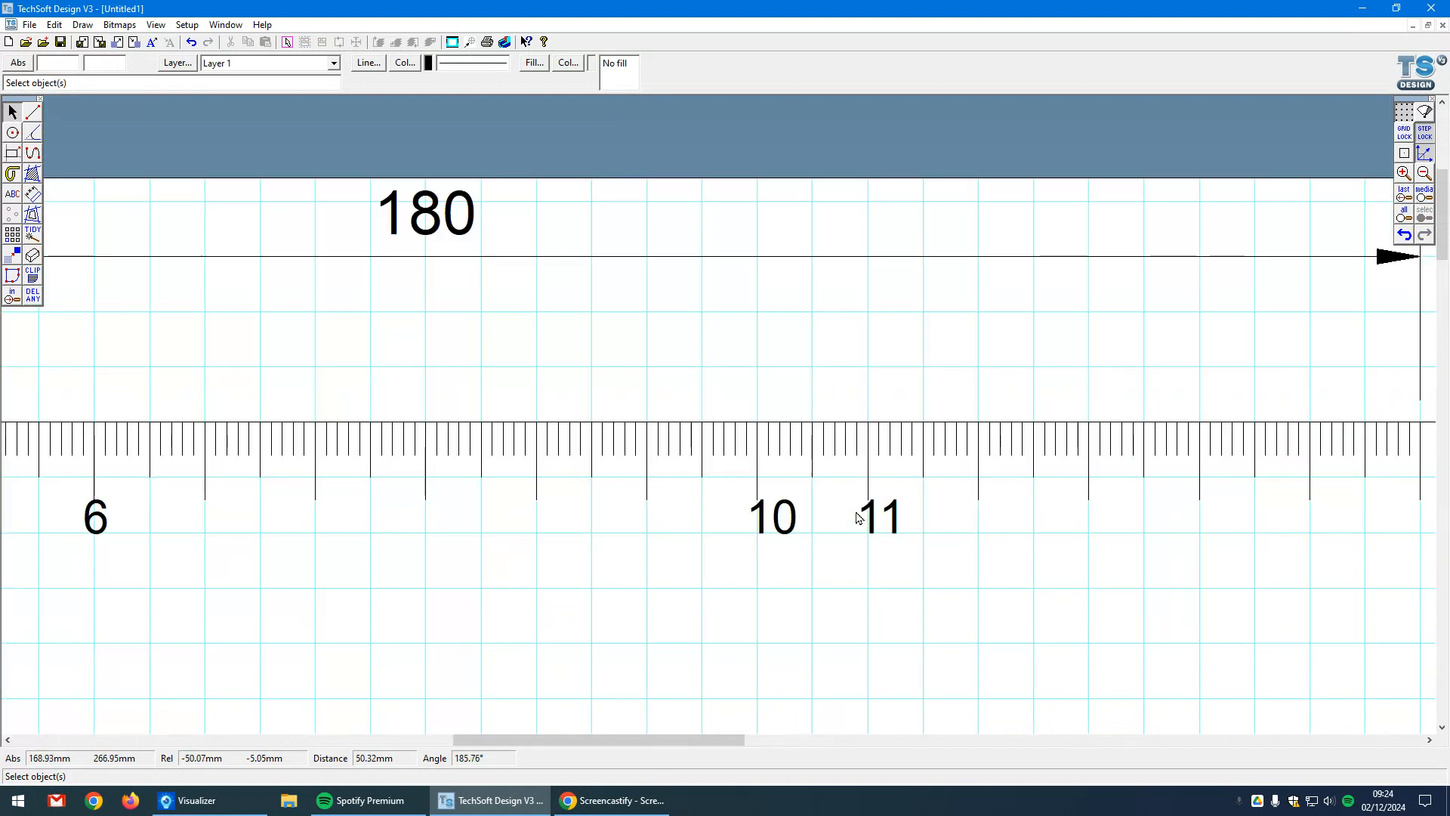
scroll(858, 519, "up", 2)
left_click_drag(571, 477, 940, 579)
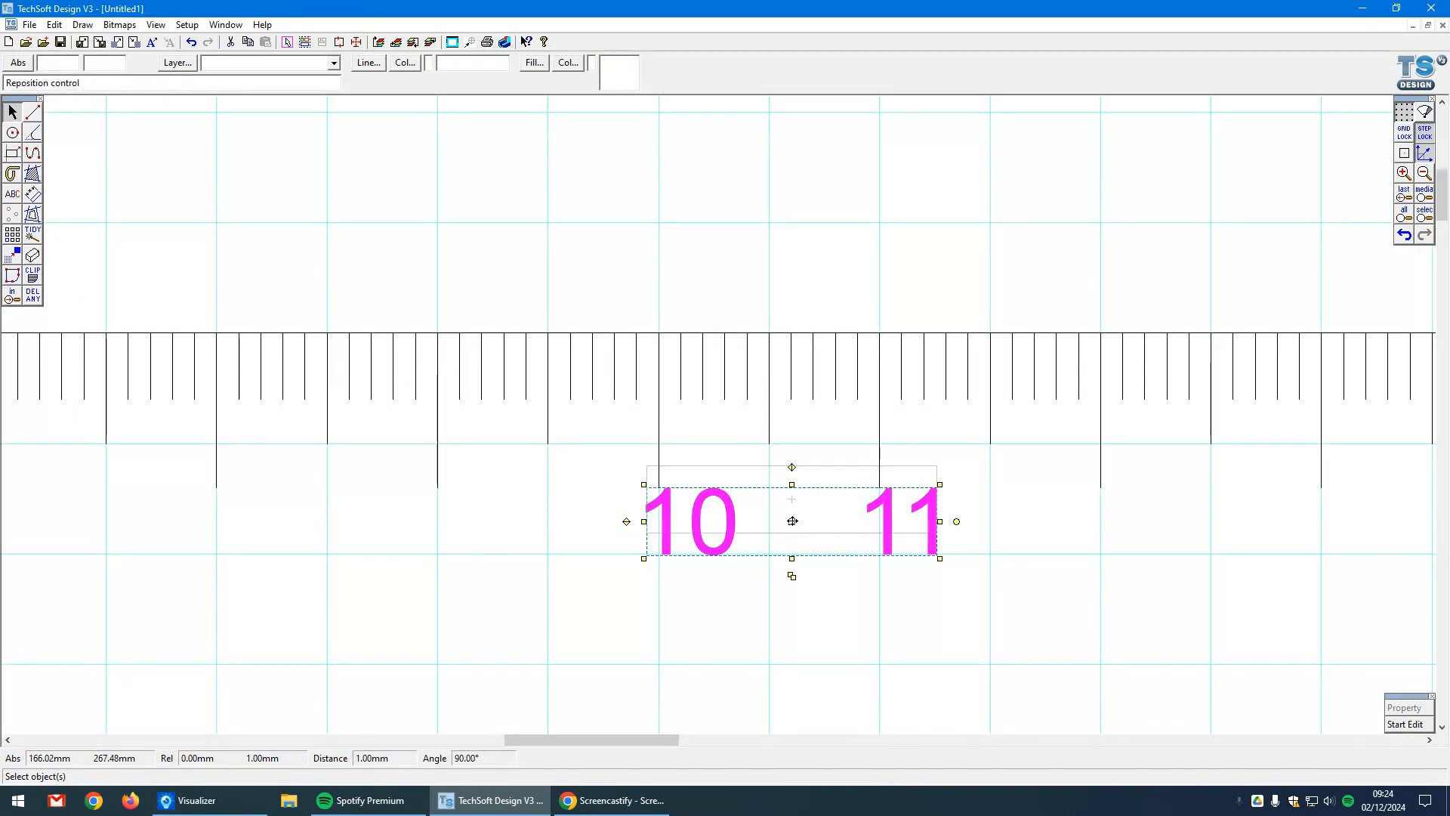
left_click_drag(792, 522, 771, 533)
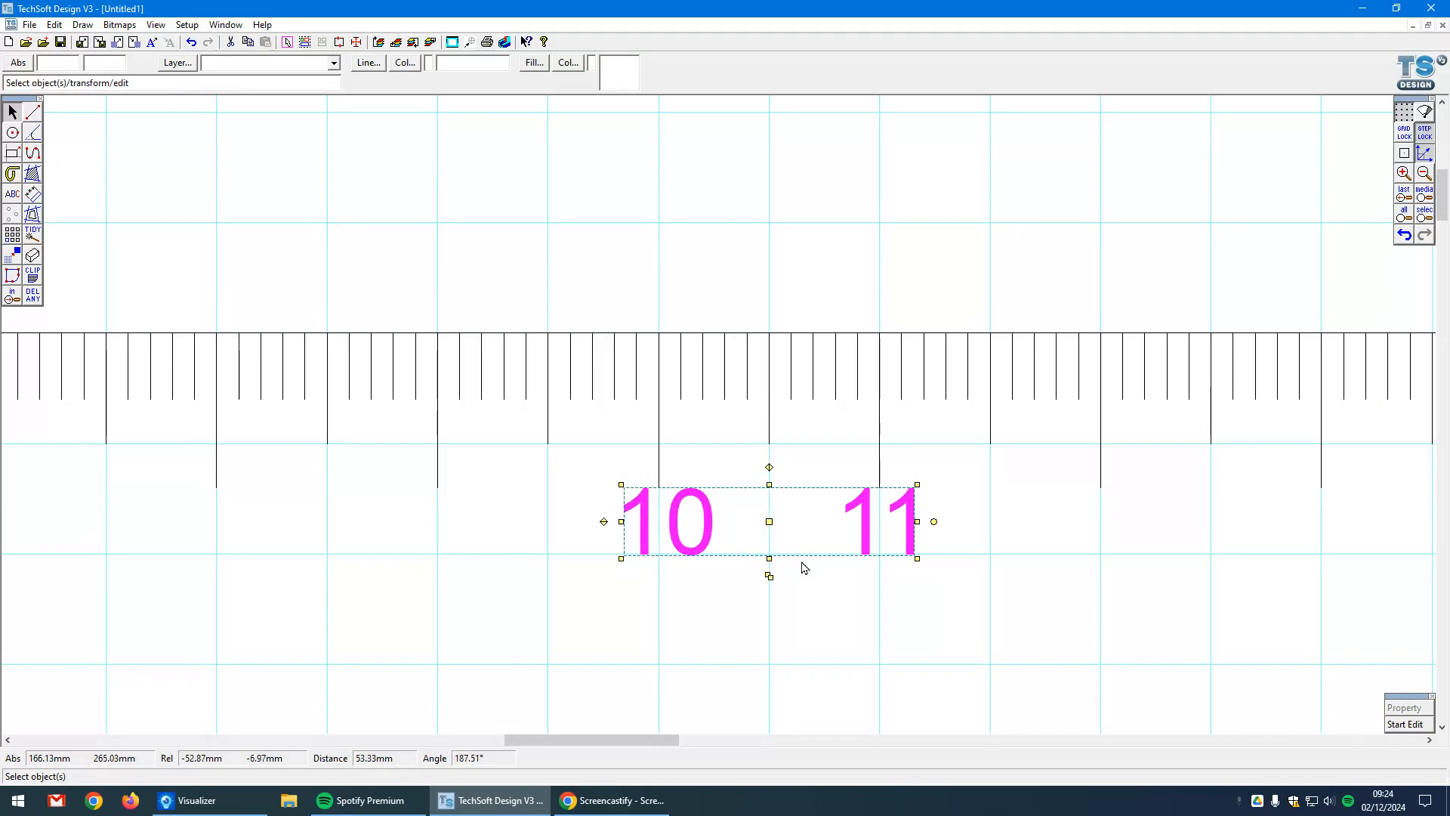
left_click(929, 636)
scroll(870, 523, "down", 3)
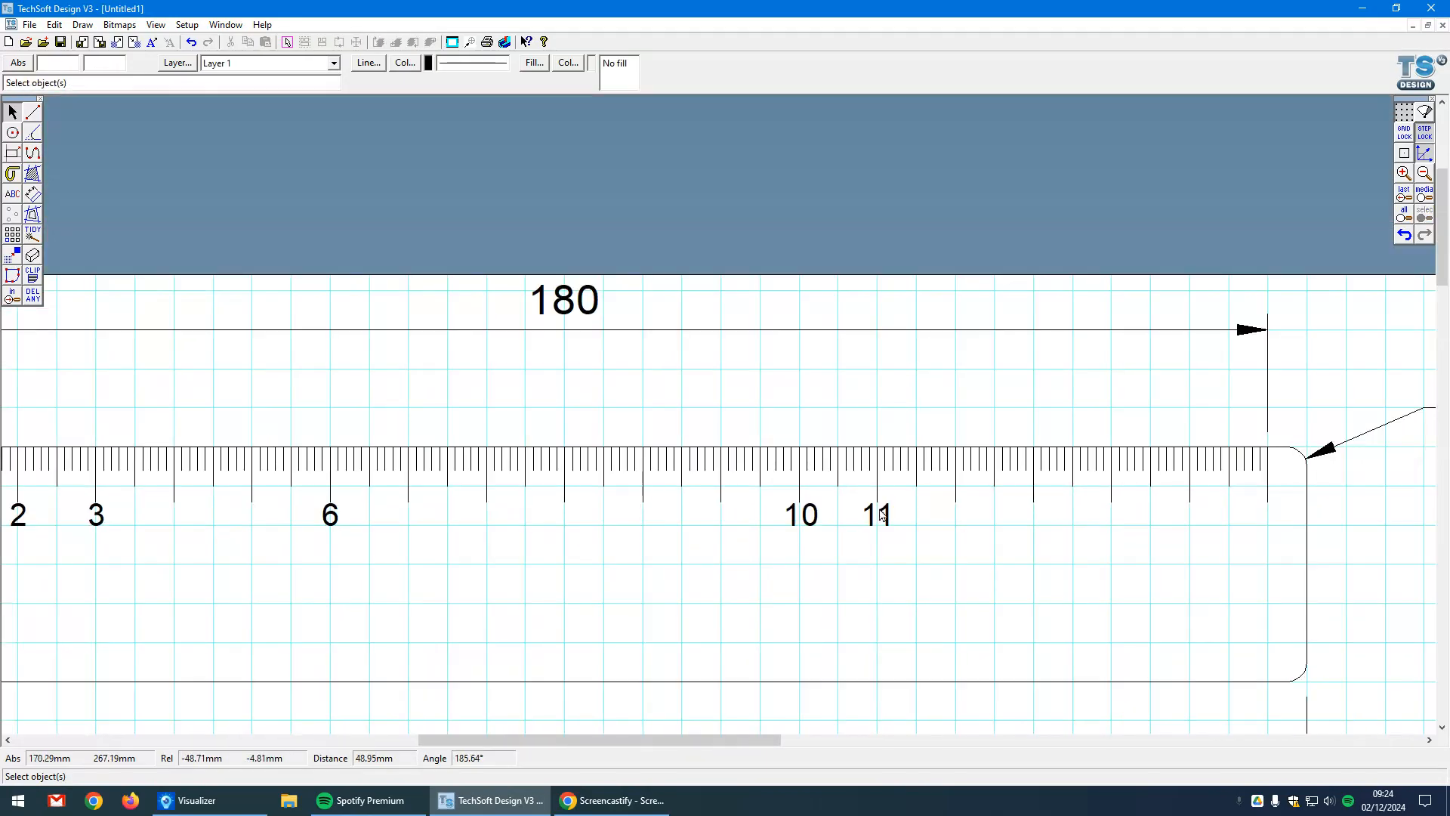
scroll(881, 516, "down", 1)
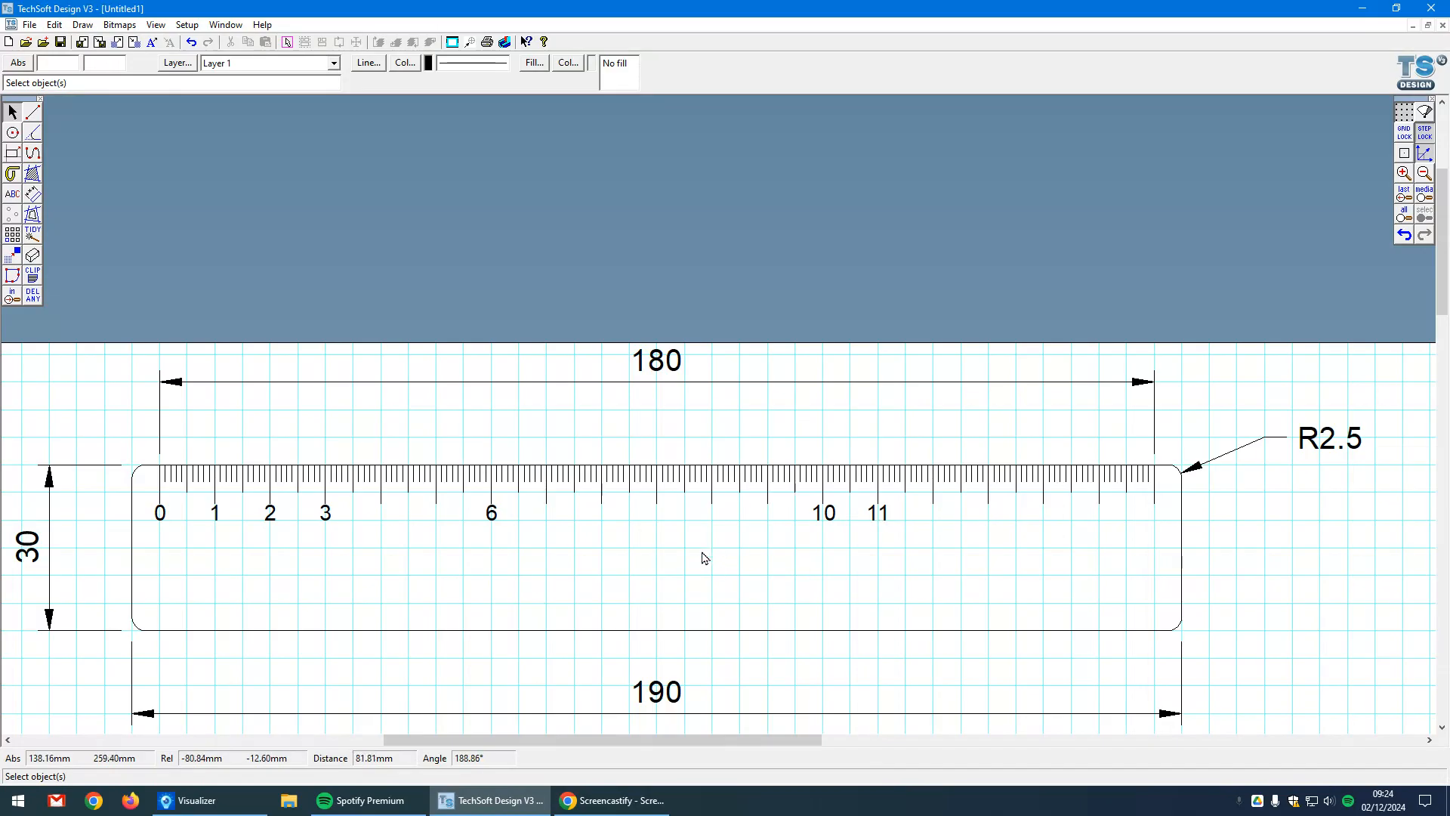
left_click(1402, 235)
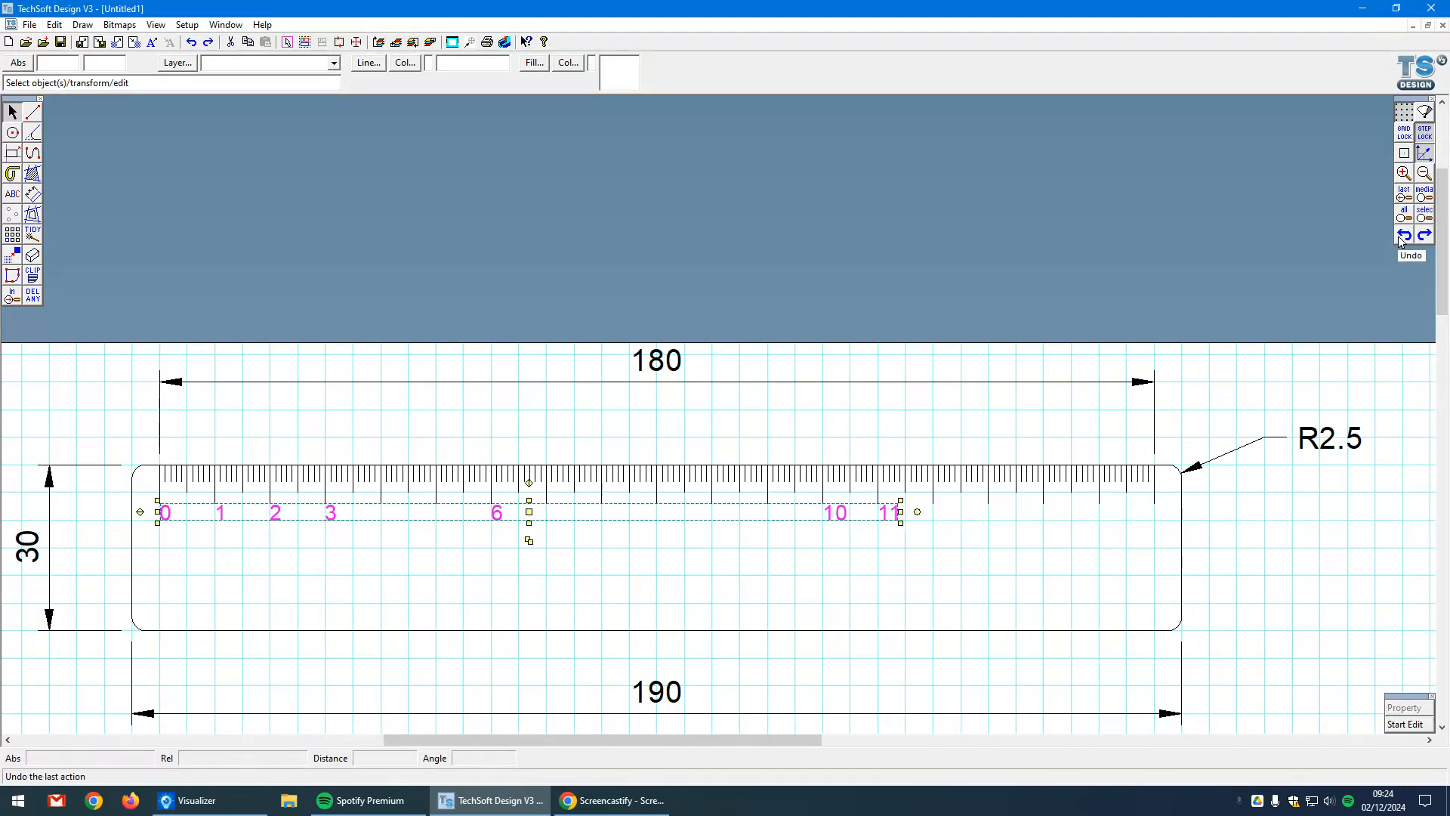
left_click(535, 282)
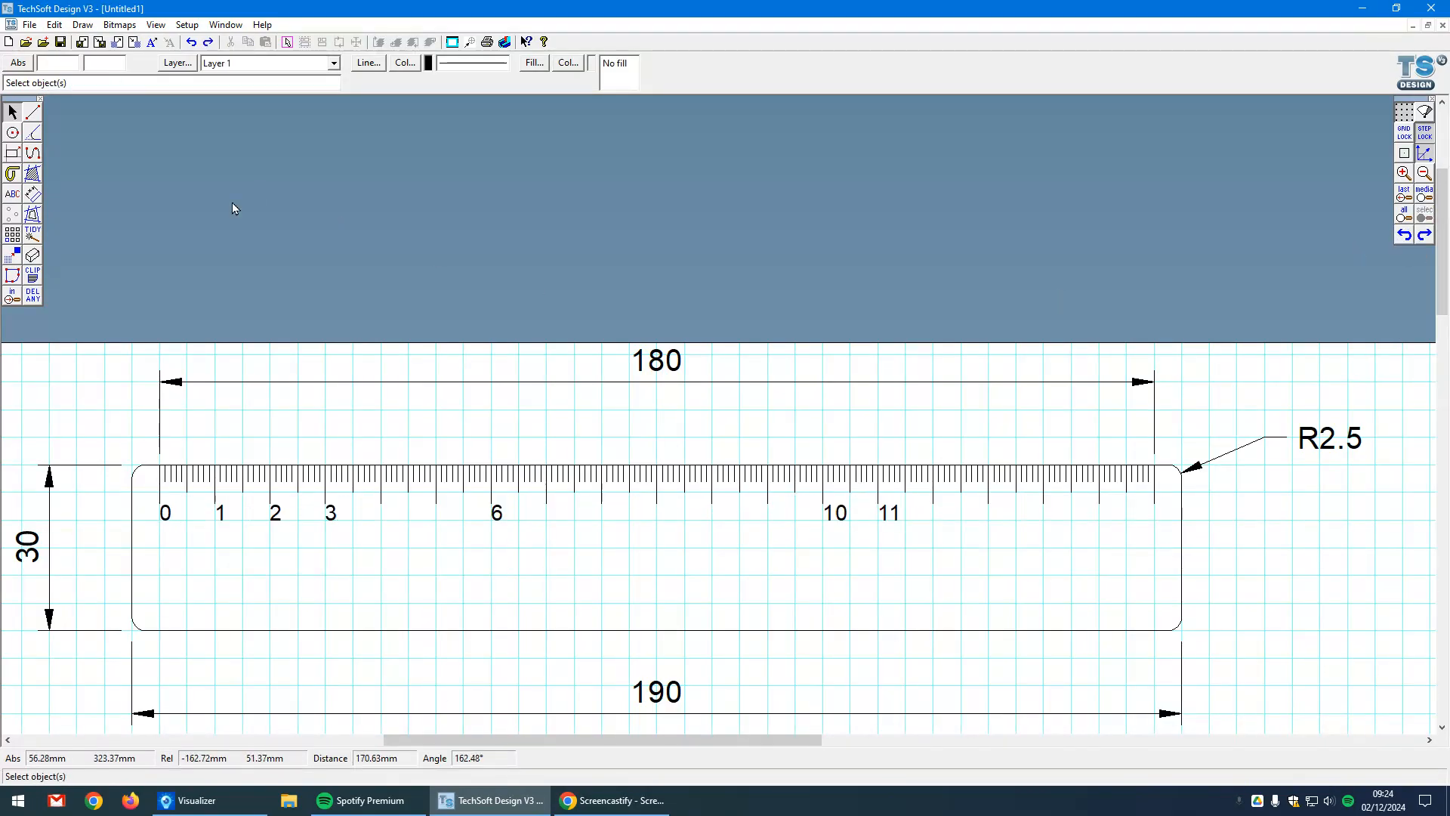
Step: Set the line colour to light grey and draw a vertical guide line about 6 mm long beneath the 0 mark
left_click(34, 114)
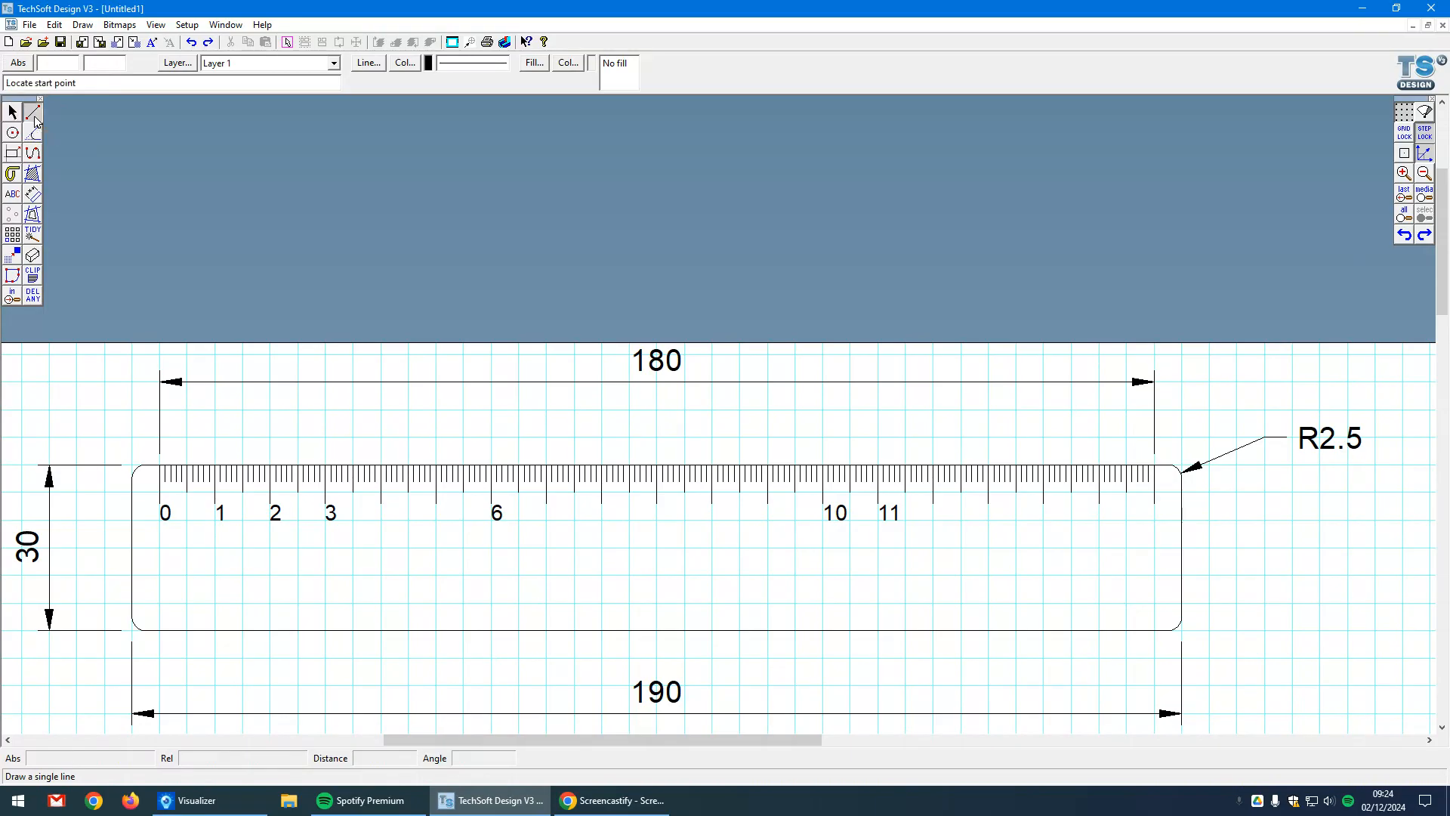
left_click(405, 62)
left_click(754, 398)
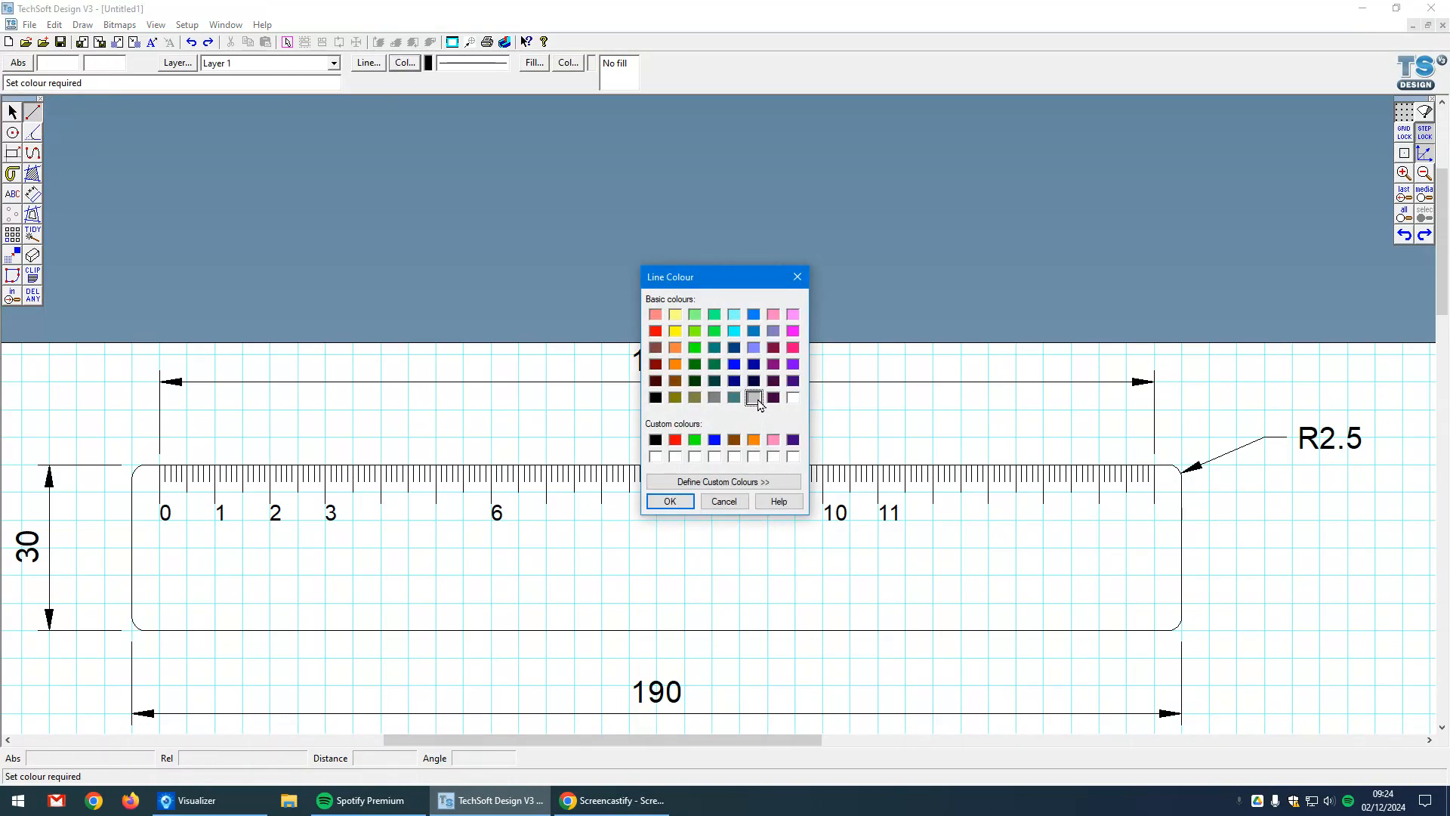
left_click(668, 504)
scroll(141, 555, "up", 3)
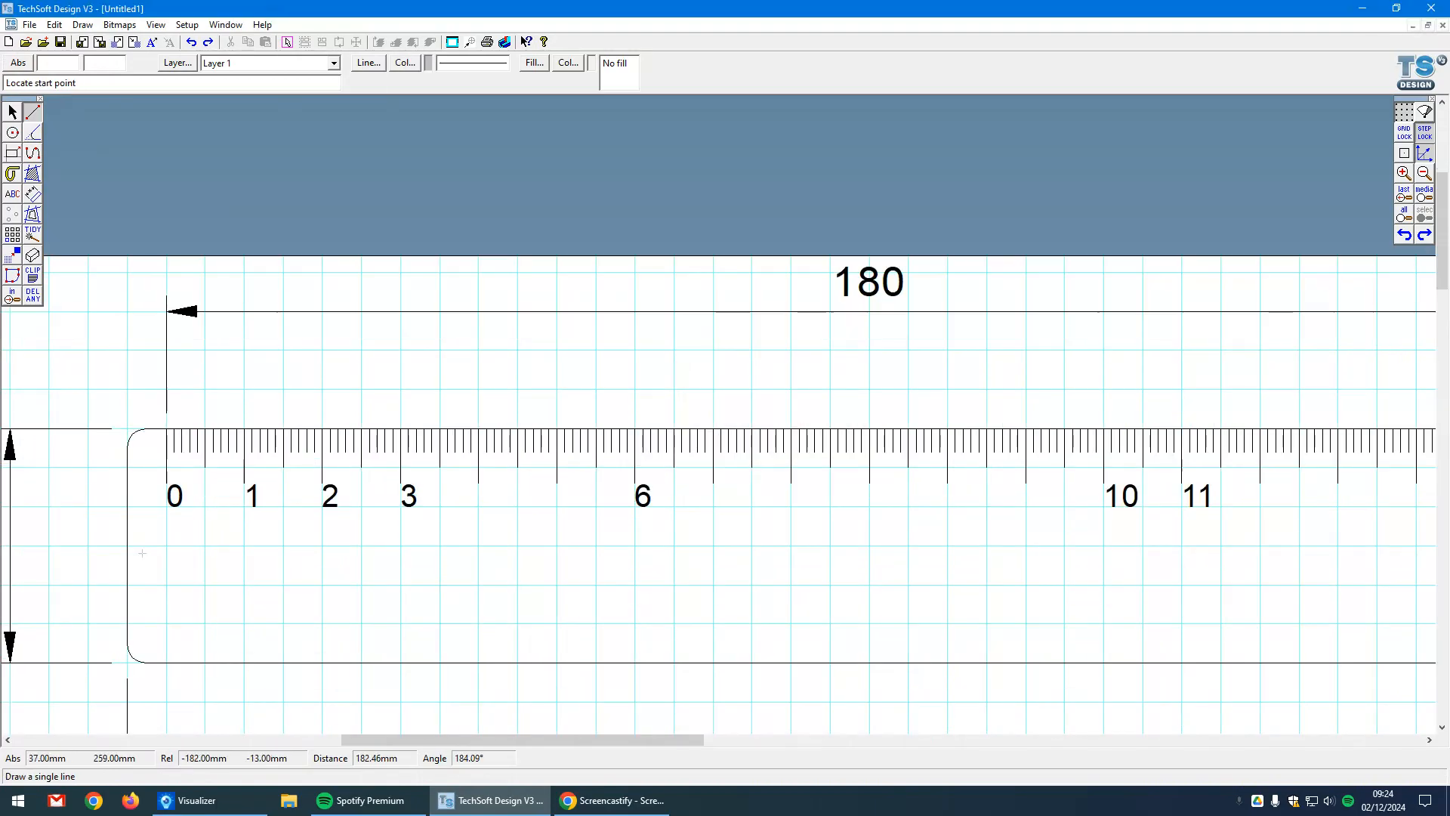
scroll(142, 555, "up", 2)
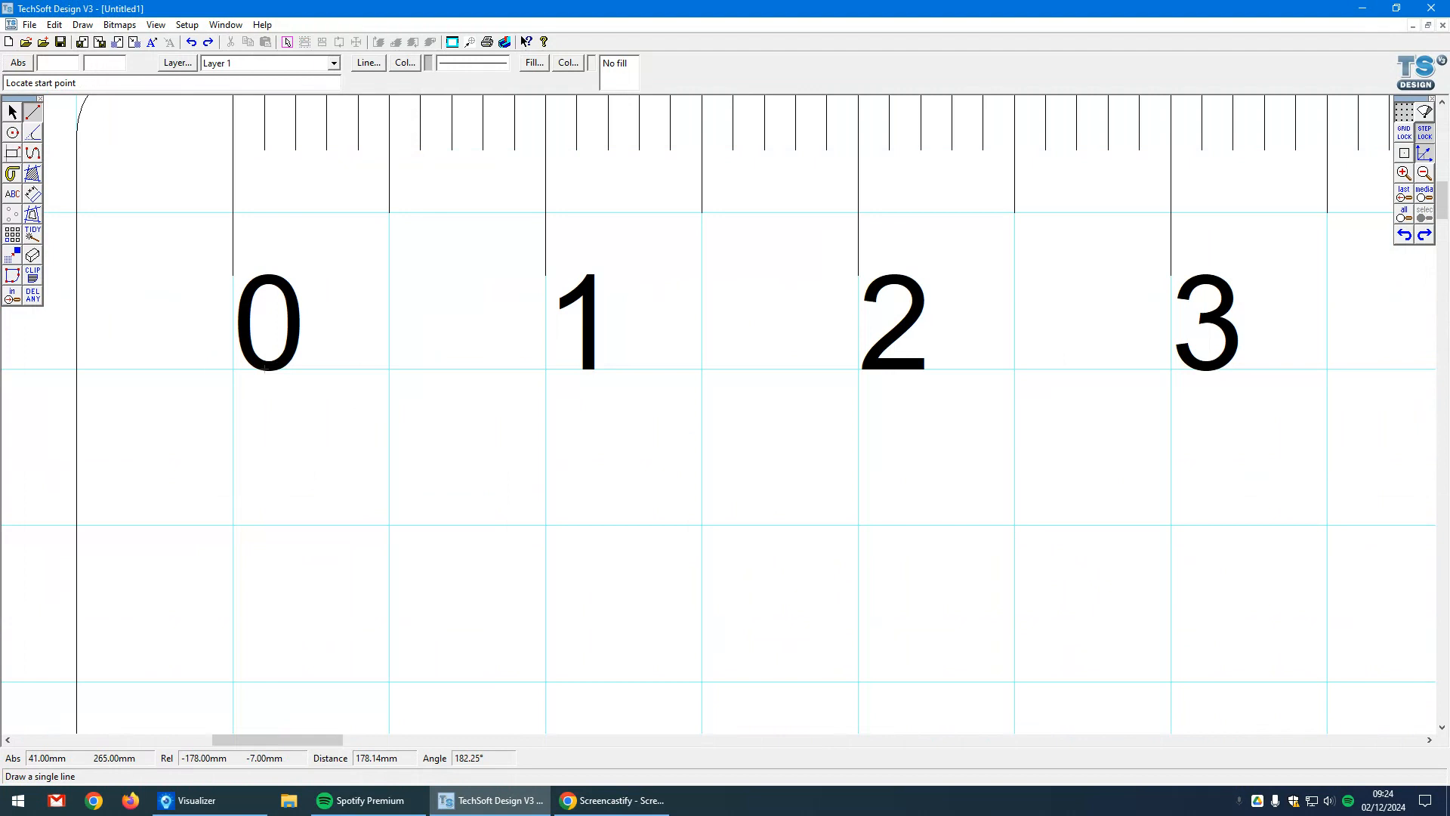
left_click(245, 388)
key("Escape")
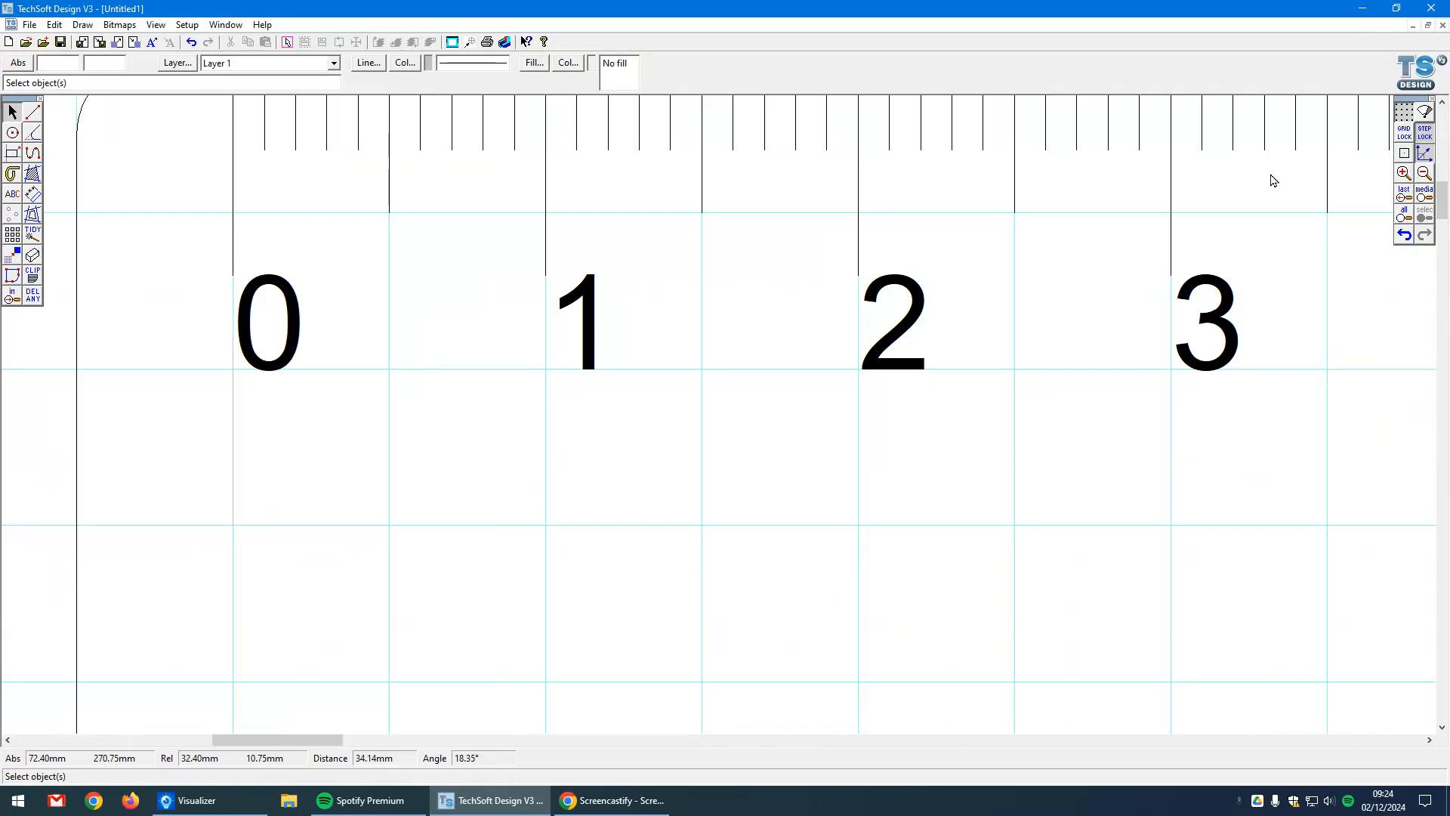
Step: Turn on the attach lock for end points and construction points, with text included
left_click(234, 357)
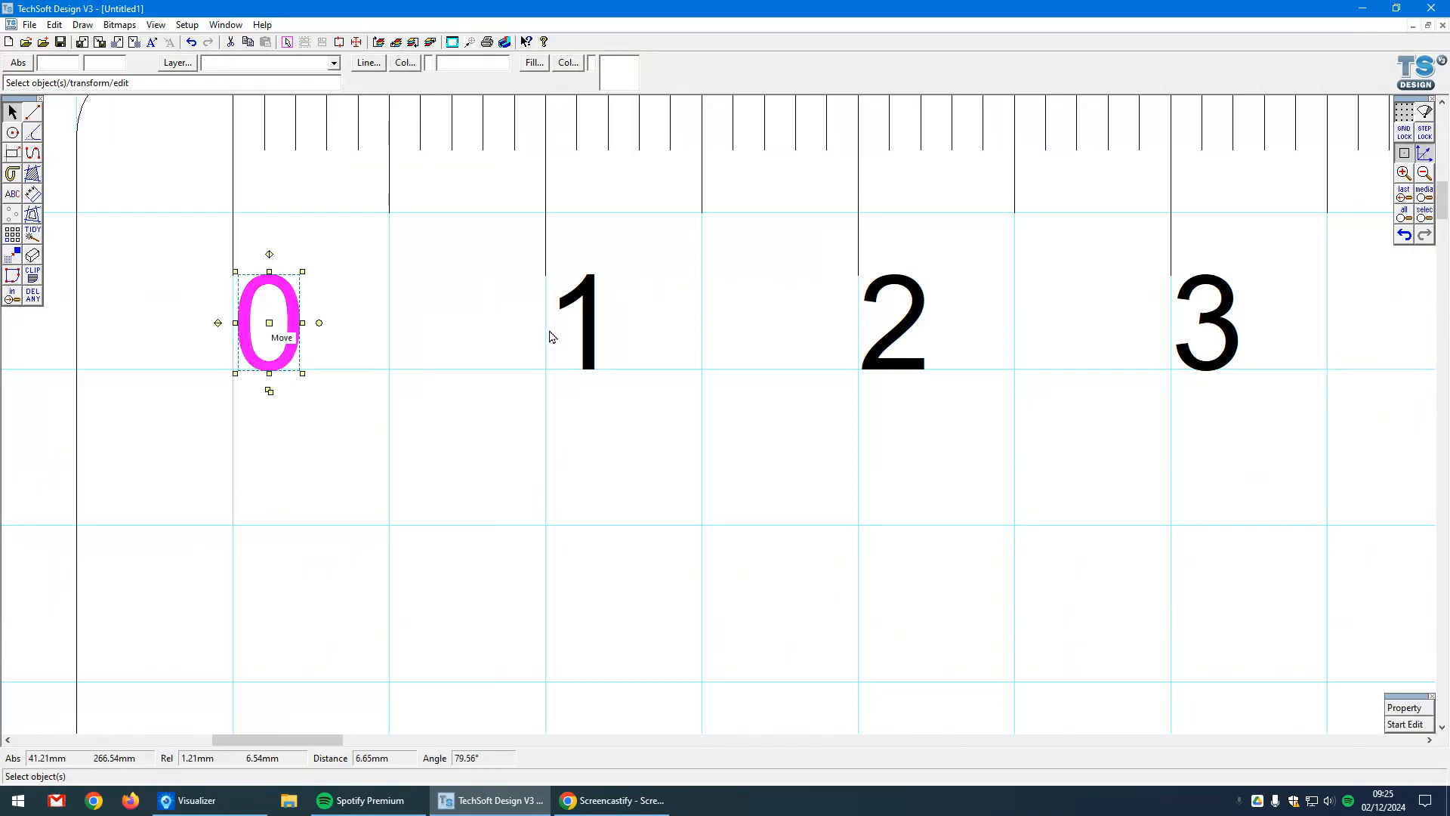
right_click(1409, 156)
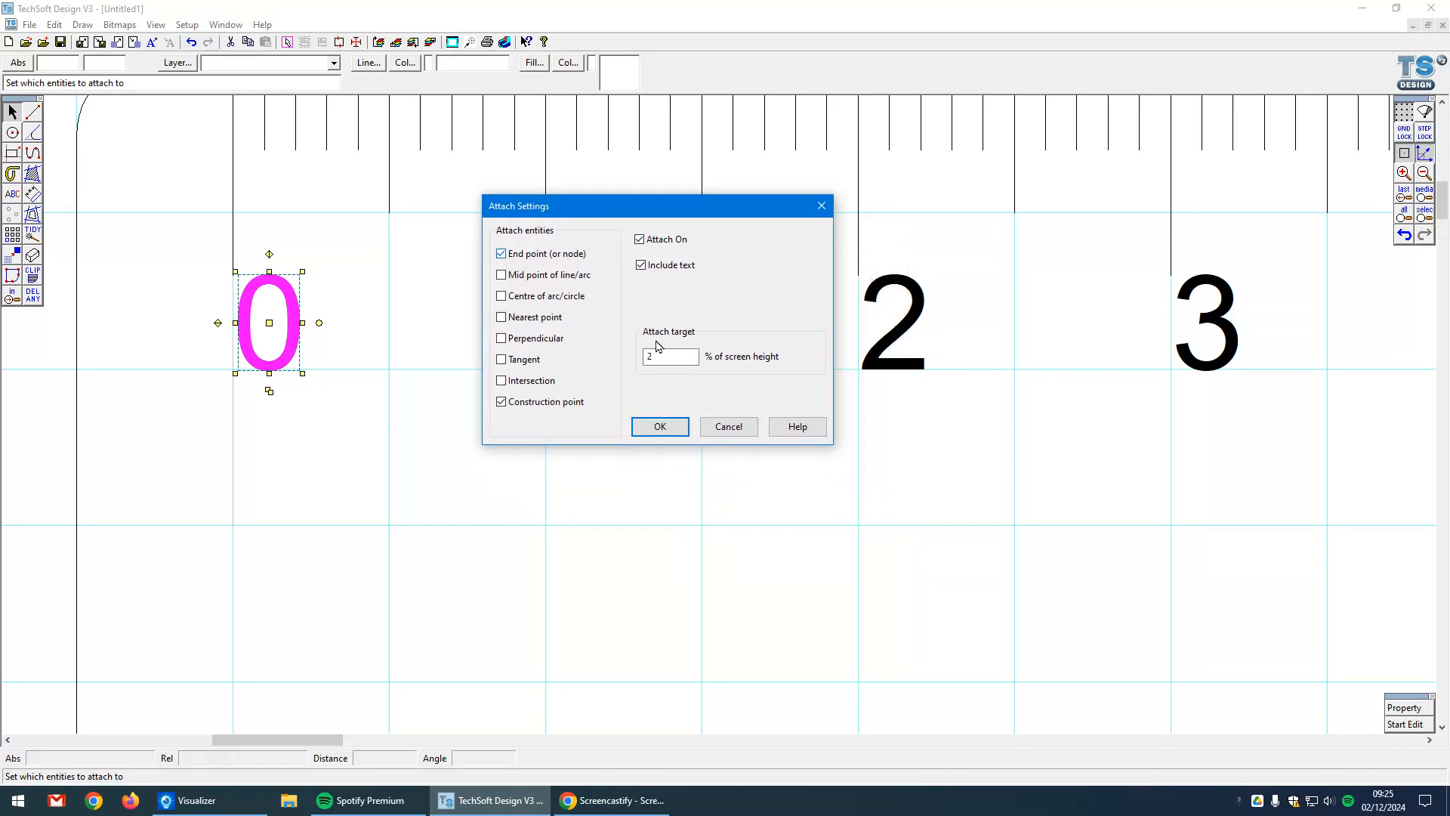
left_click(661, 426)
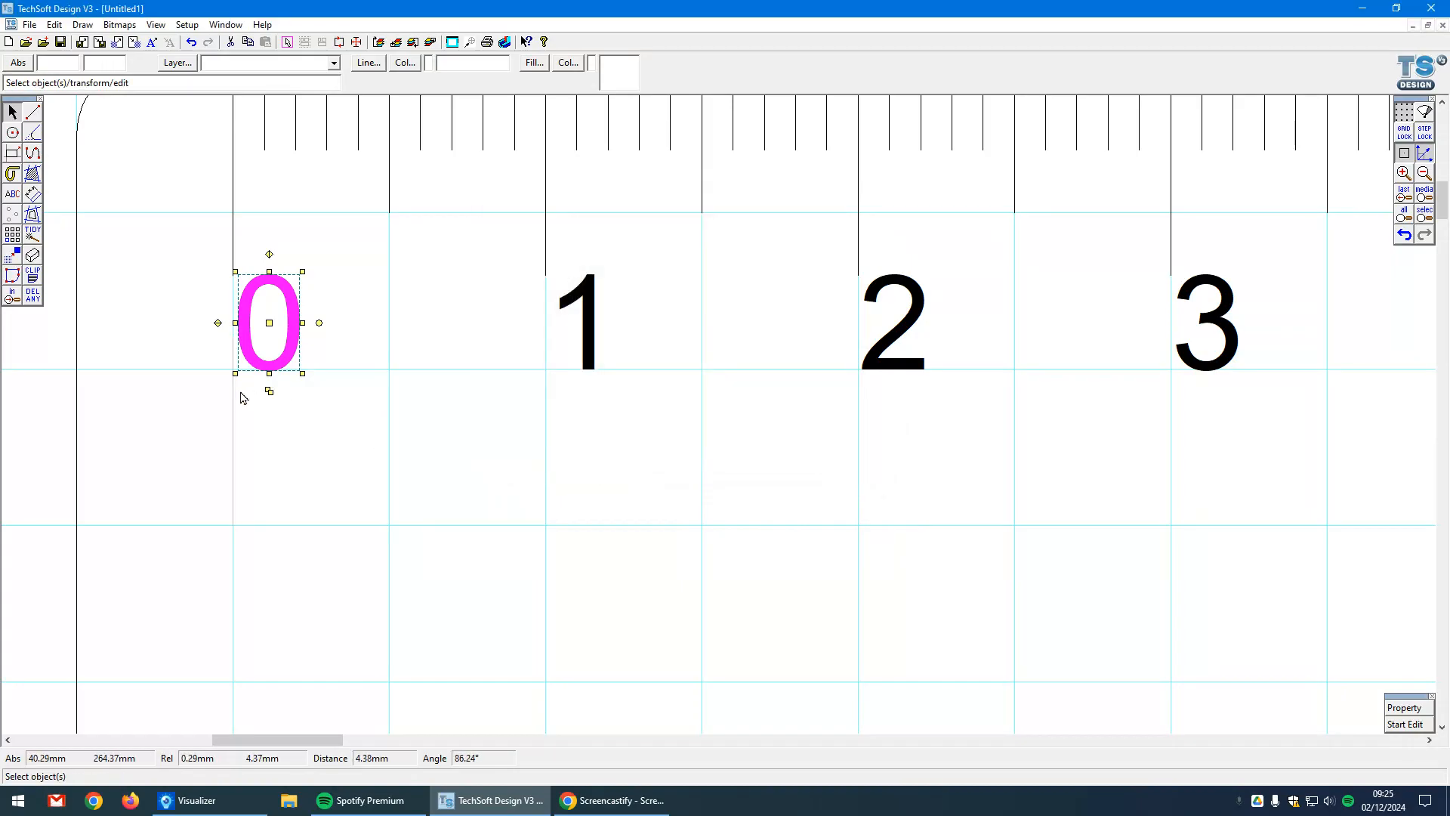
Step: Move the 0 label by its centre so it snaps onto the upper end of the guide line beneath its mark
left_click(231, 425)
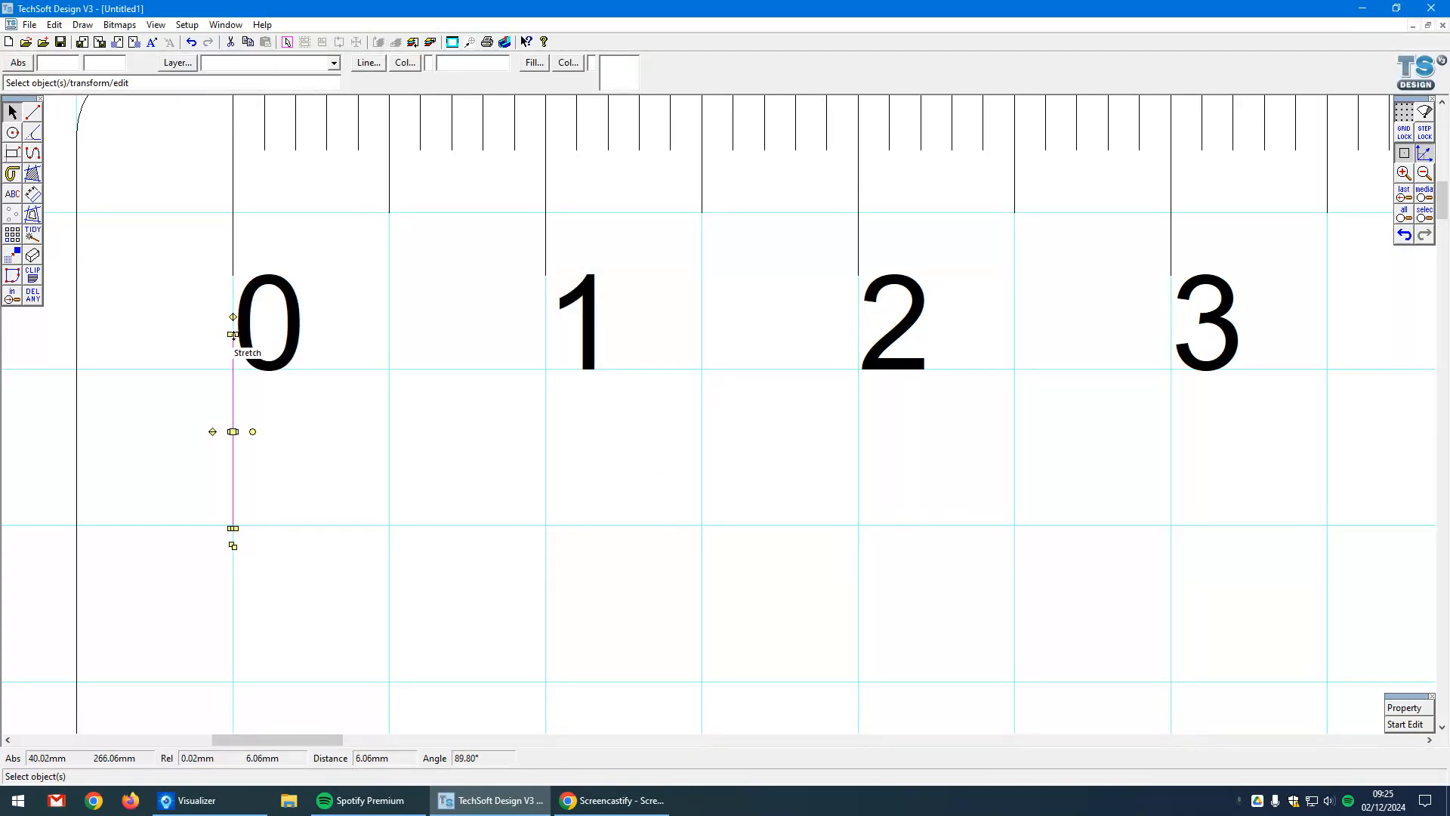
left_click(291, 364)
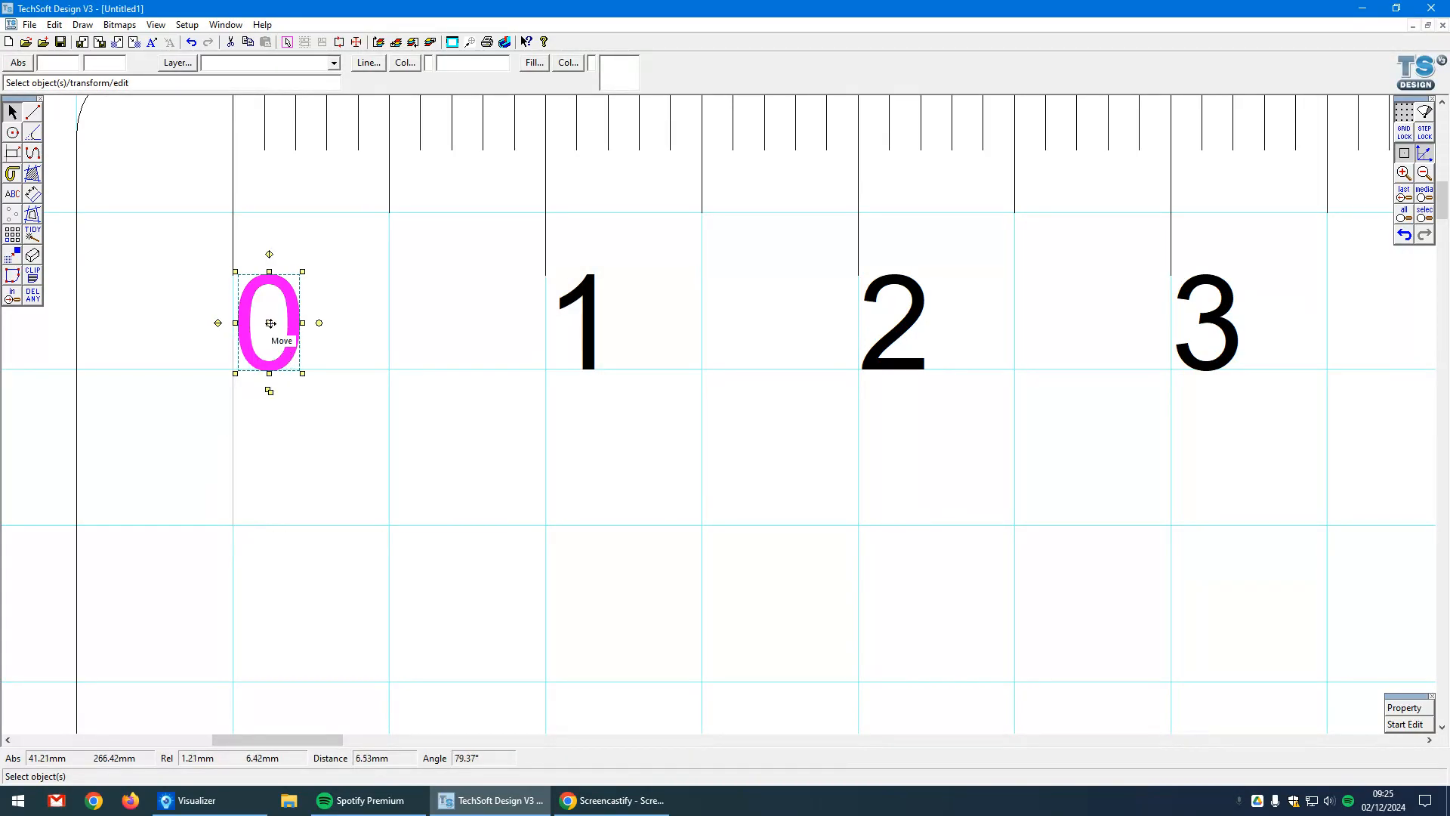
left_click_drag(270, 322, 238, 335)
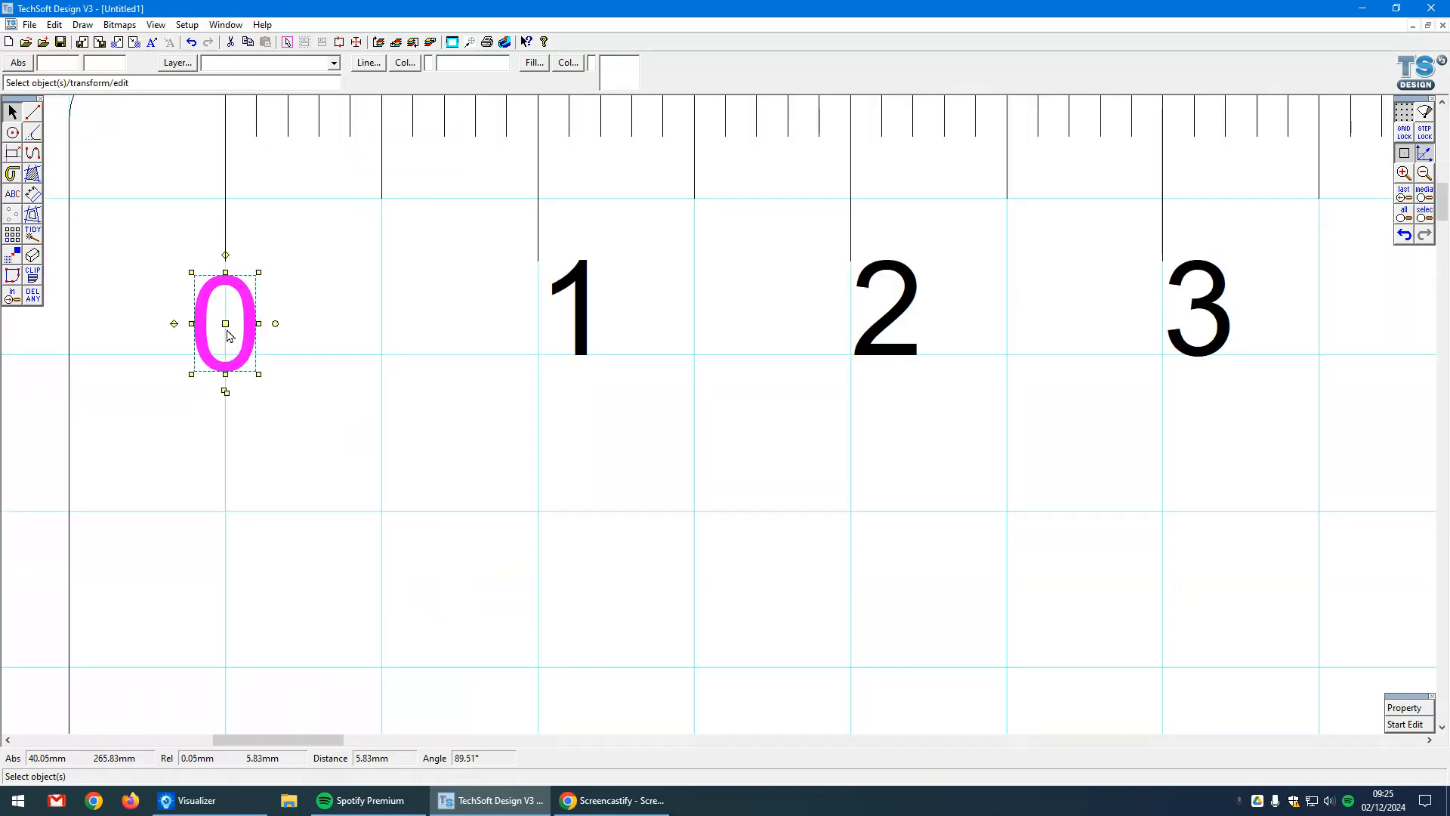
scroll(230, 336, "down", 1)
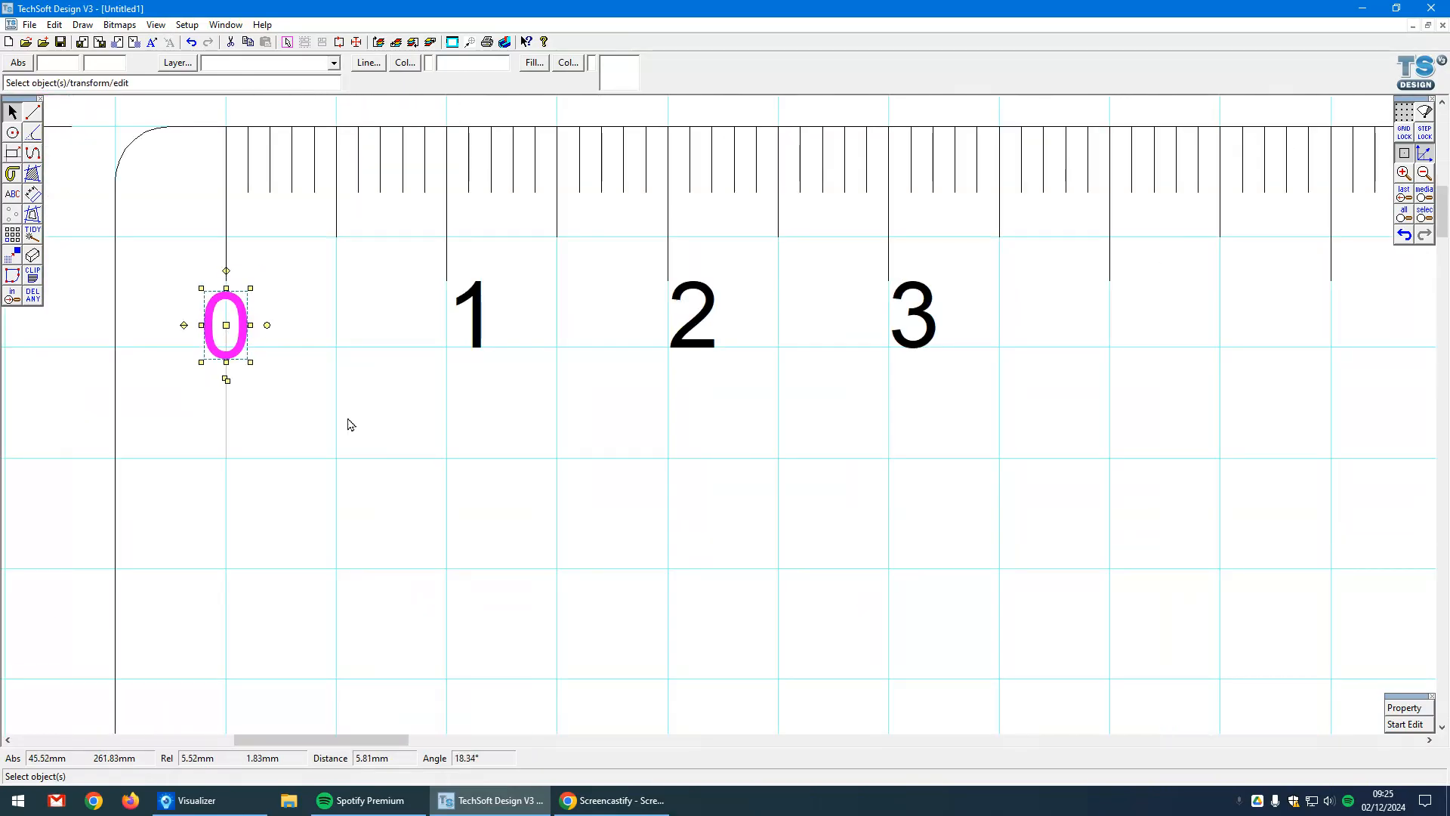
left_click(350, 424)
Step: Repeat the grey guide line along the ruler as a rectangular array of 18 columns and 1 row with 10 mm X spacing
left_click(229, 407)
scroll(81, 402, "down", 1)
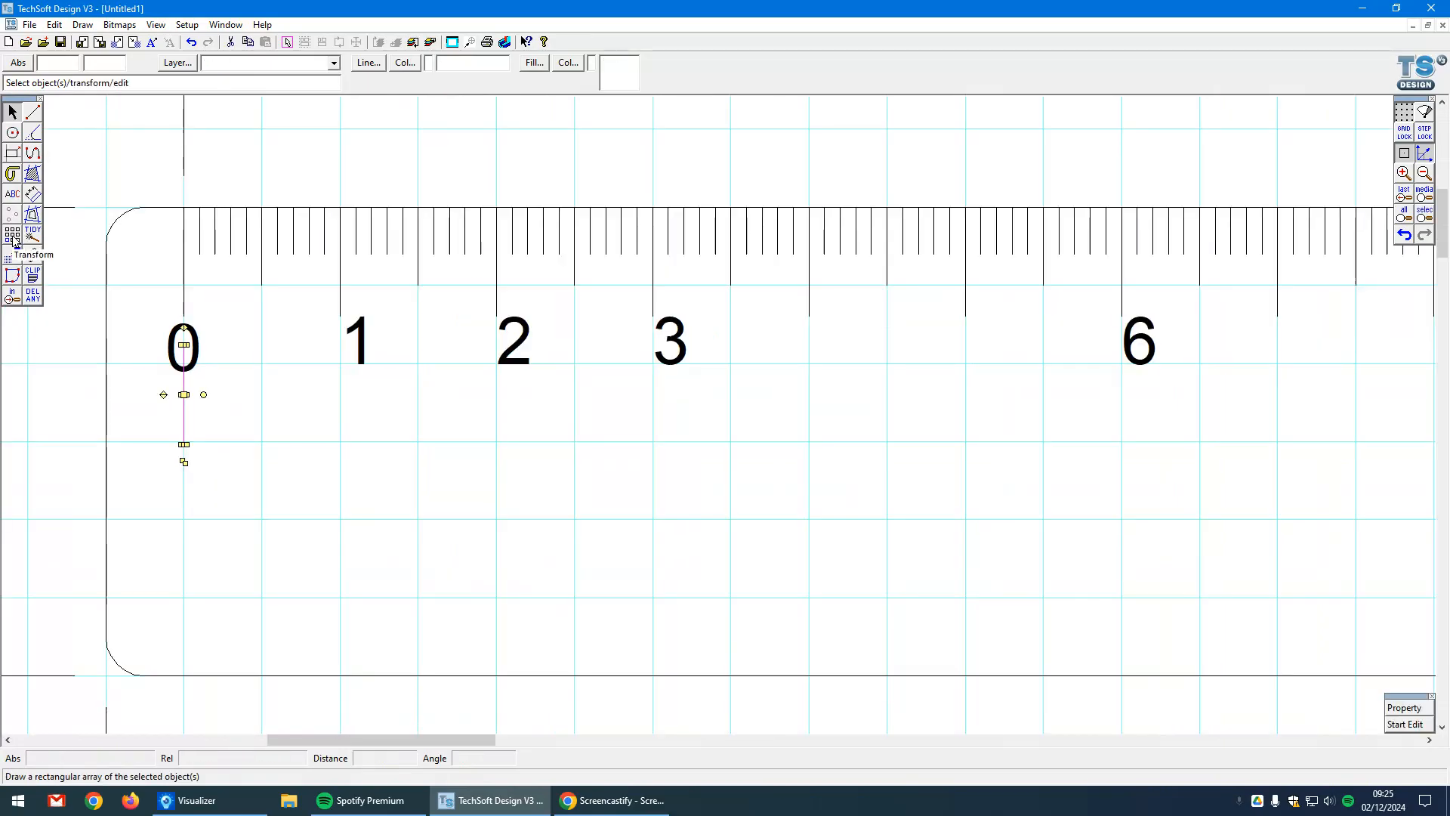
left_click(12, 235)
left_click(715, 357)
left_click(724, 389)
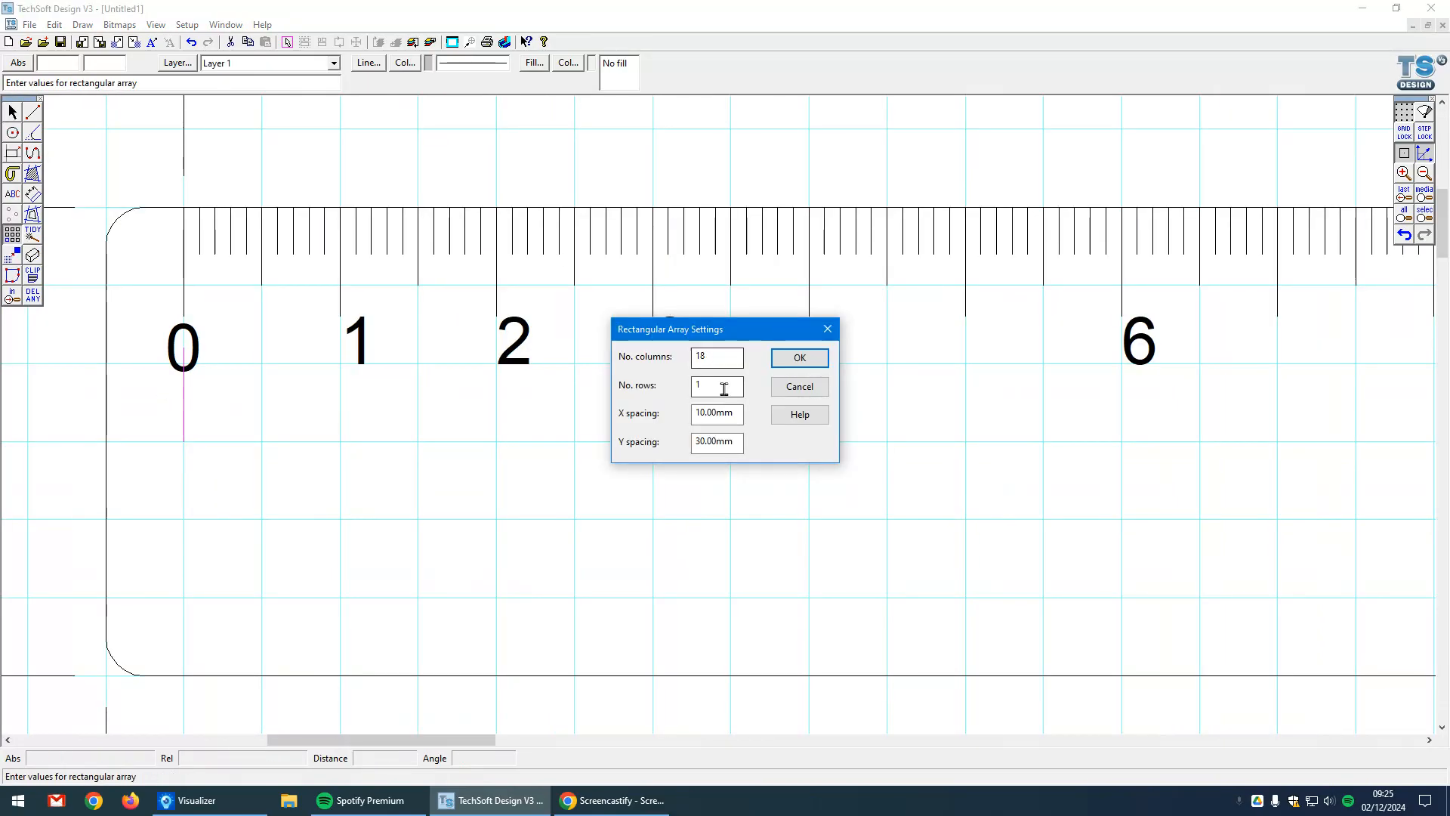
left_click(824, 364)
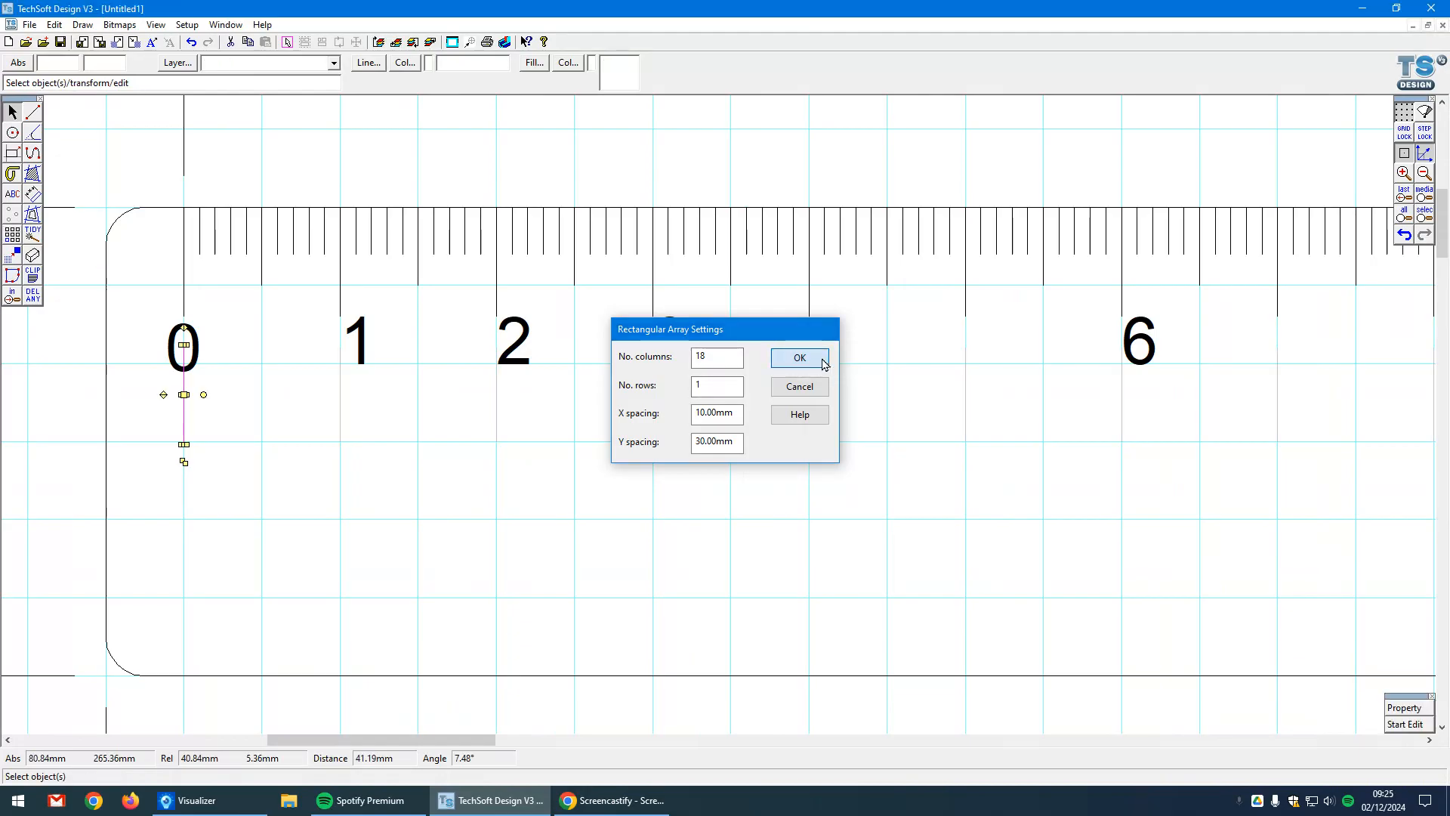
left_click(824, 364)
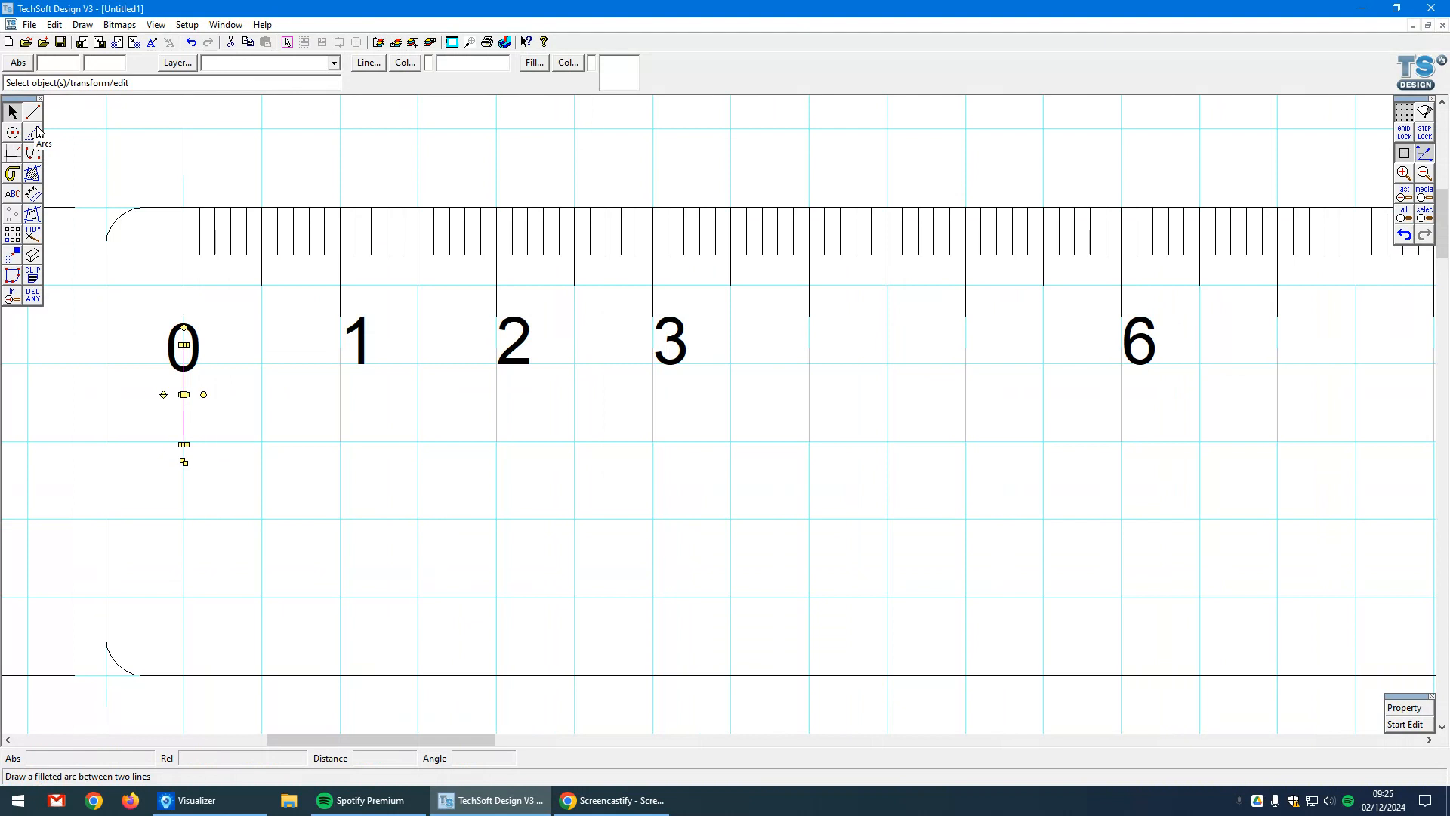
Step: Move the 1, 2 and 3 labels so each snaps centrally onto the guide line beneath its mark
scroll(669, 357, "up", 2)
left_click(665, 348)
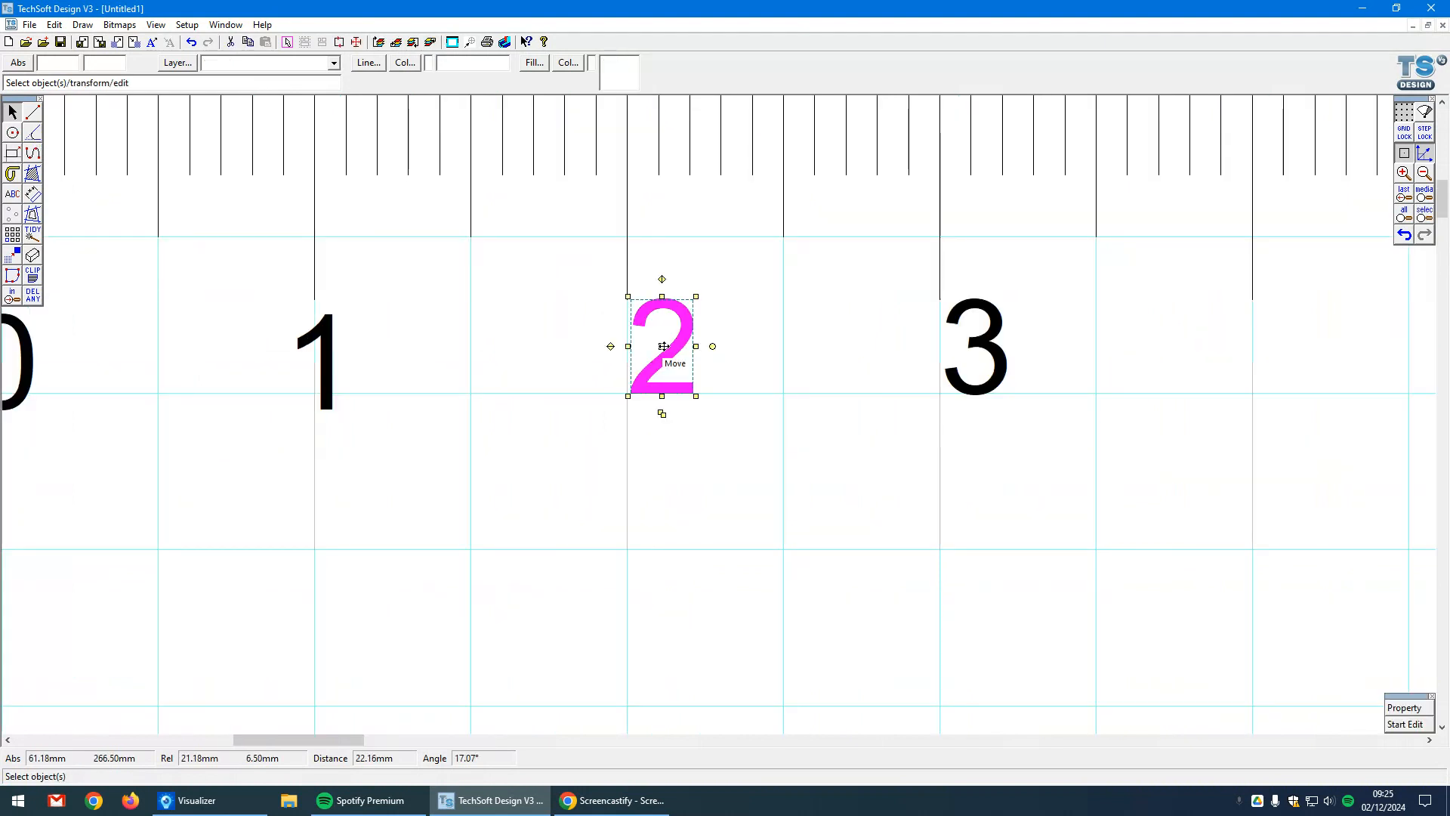
left_click_drag(664, 346, 628, 346)
left_click(957, 358)
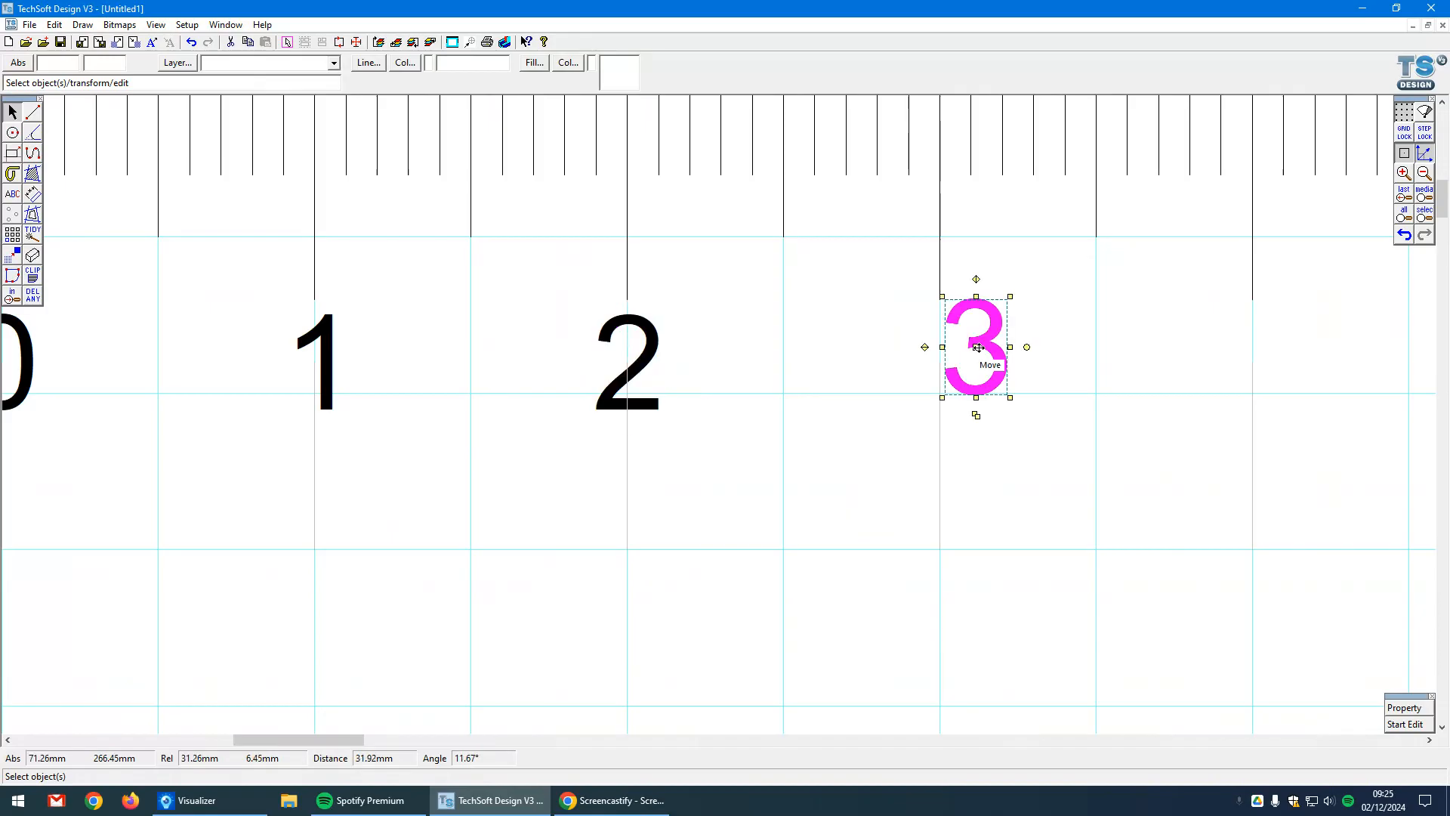
scroll(275, 301, "down", 4)
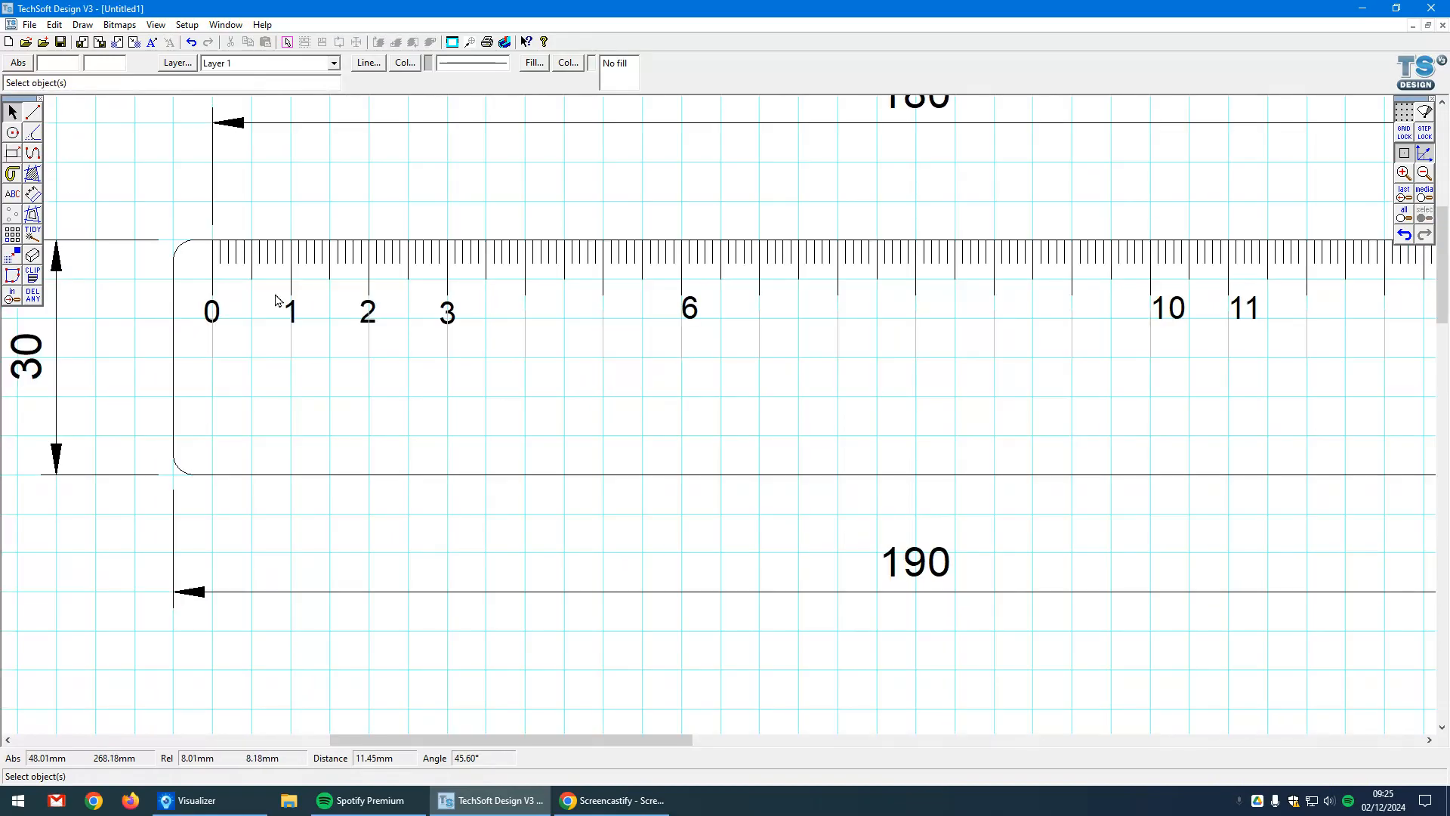
Step: Move the 10 and 11 labels so each snaps centrally onto the guide line beneath its mark
scroll(755, 316, "up", 3)
left_click(755, 316)
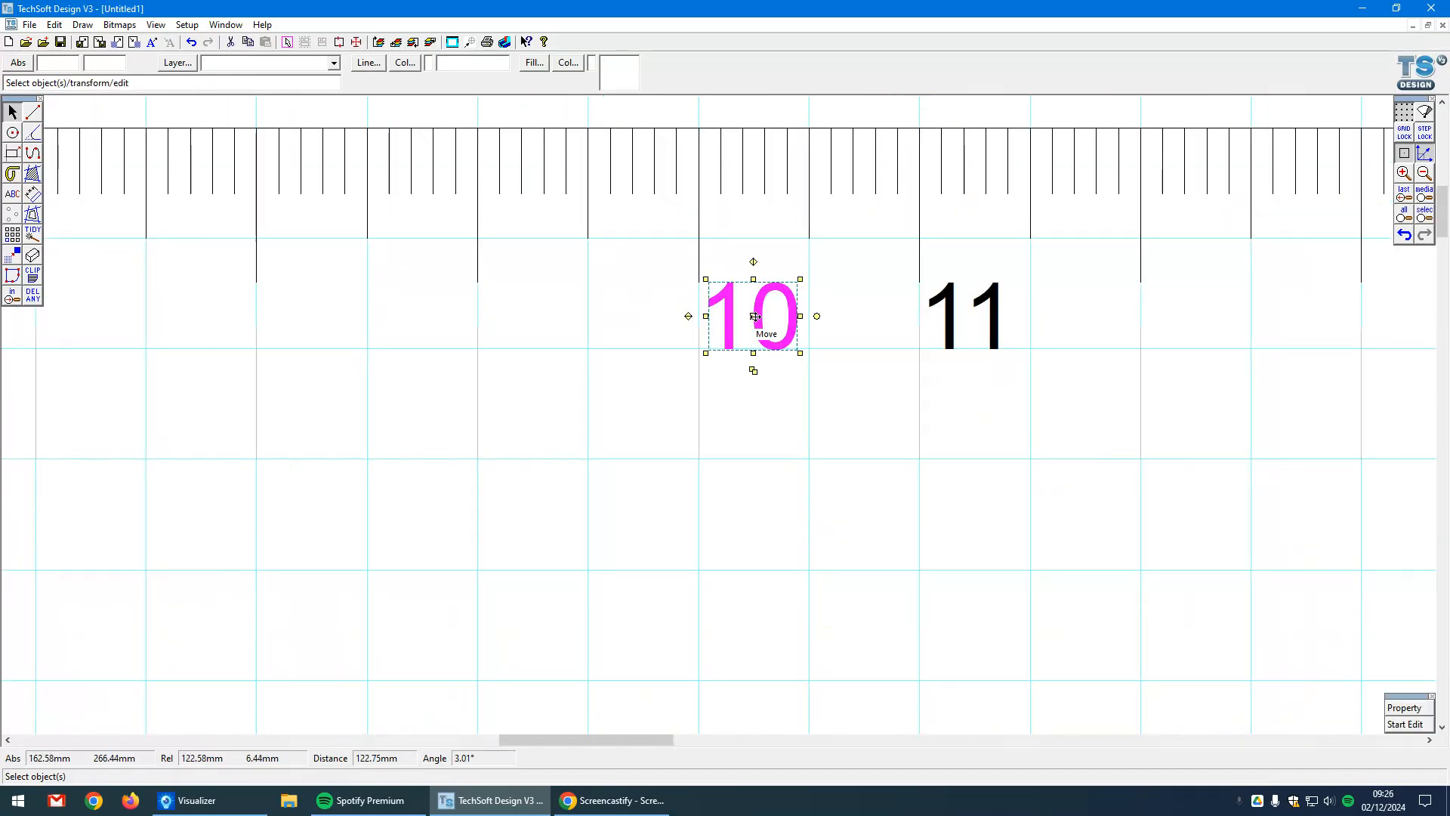
left_click_drag(754, 316, 700, 327)
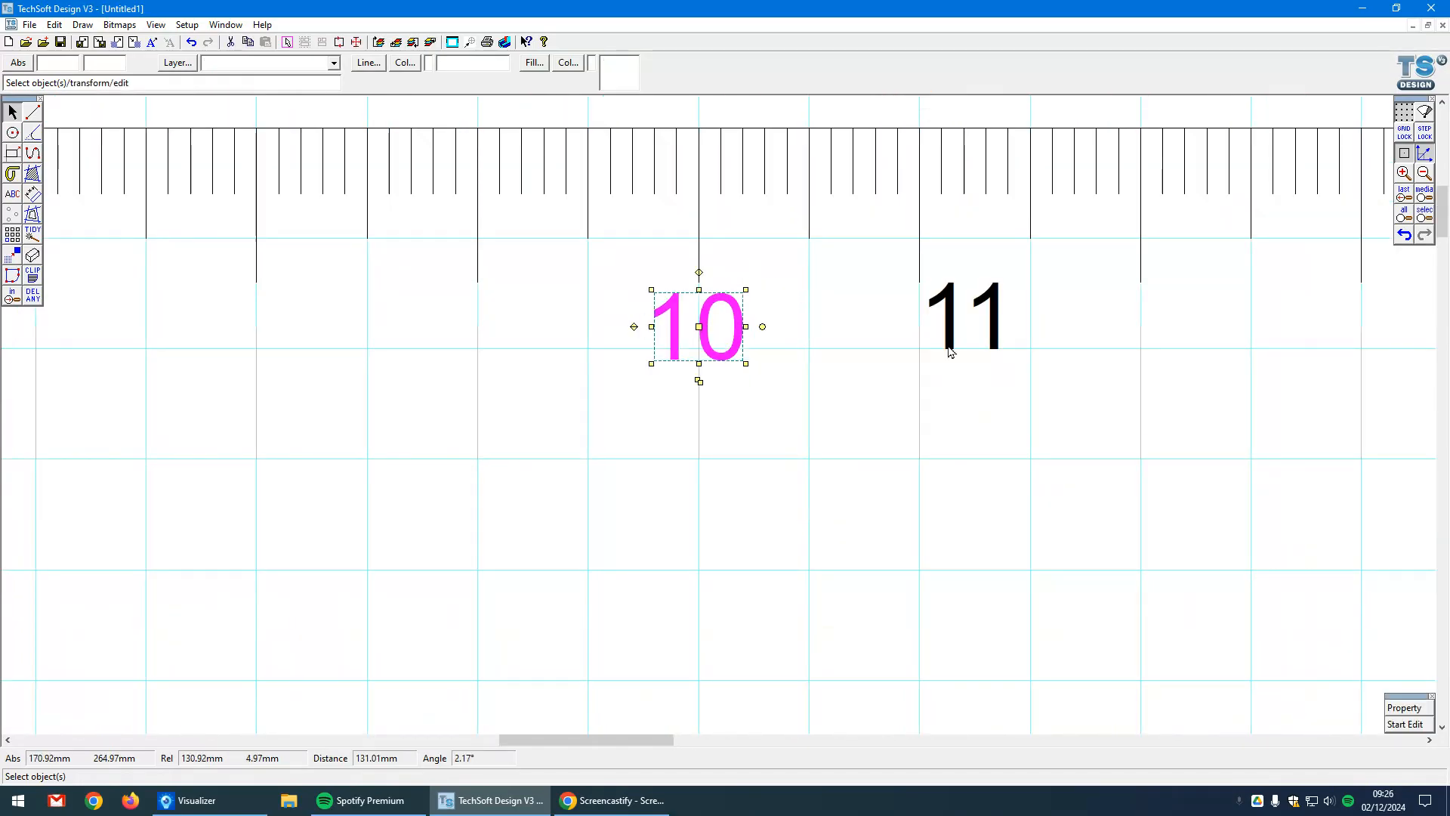
left_click_drag(950, 351, 907, 361)
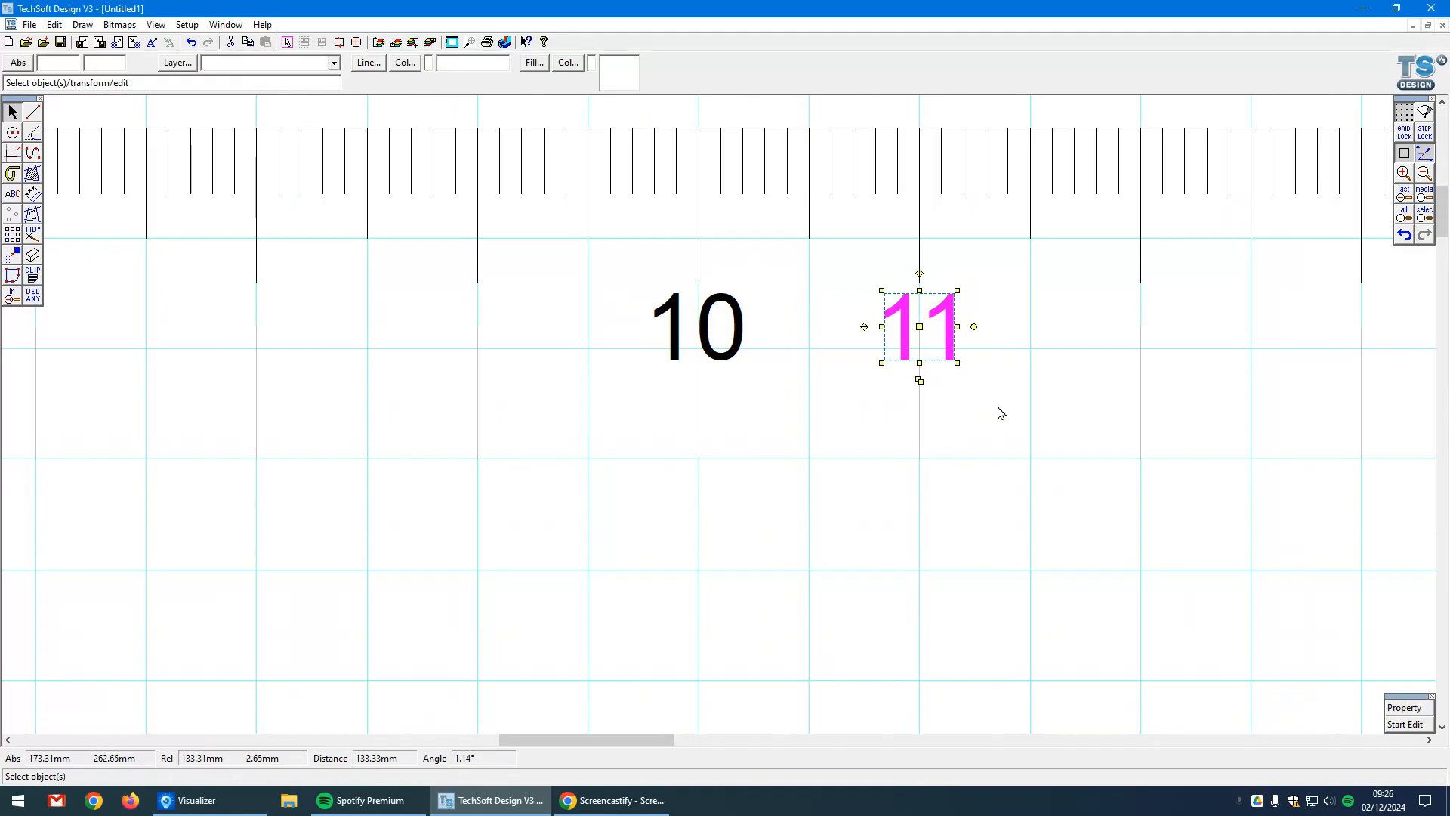
scroll(791, 413, "down", 2)
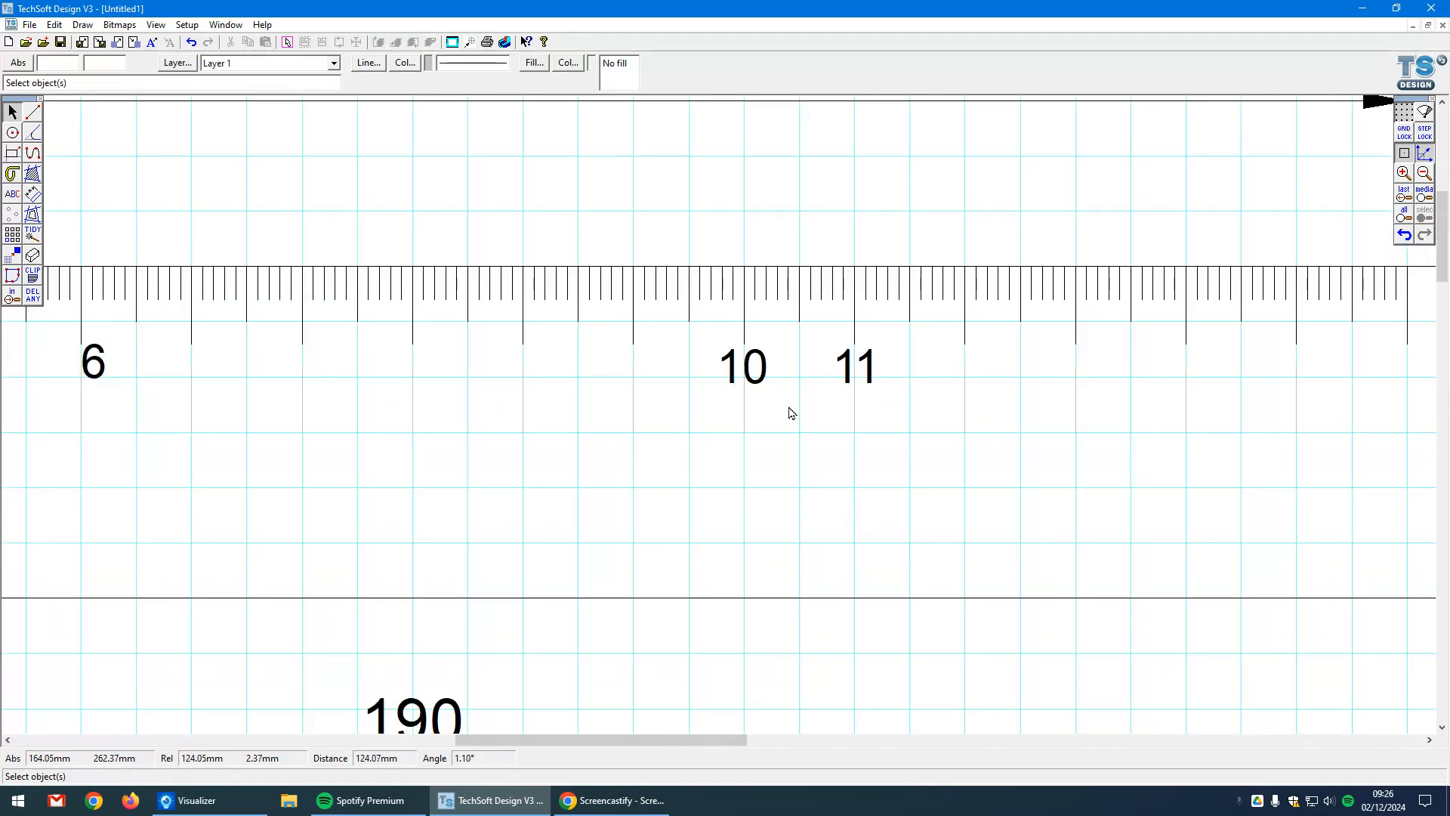
scroll(791, 413, "down", 2)
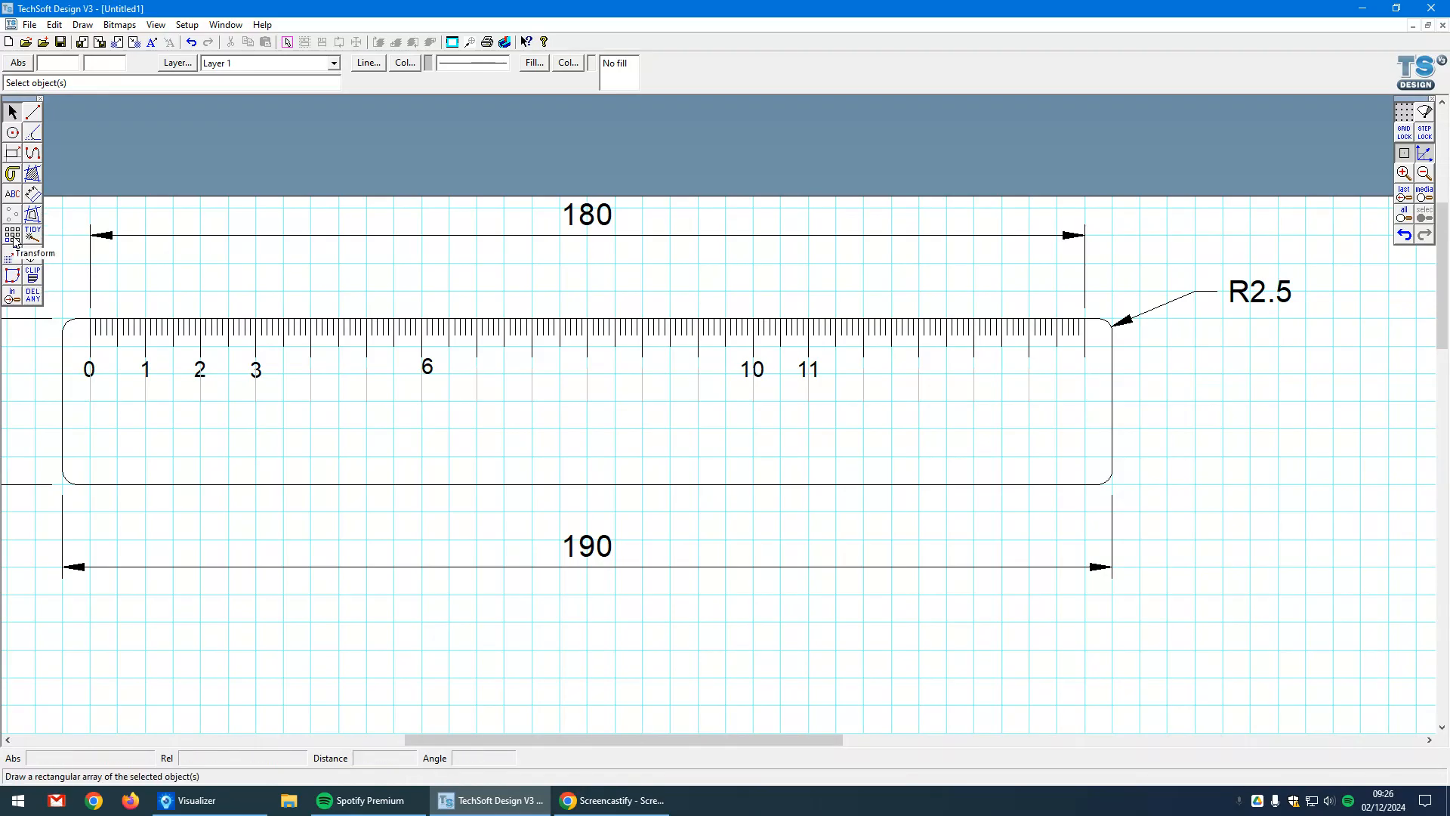
left_click(89, 392)
left_click_drag(717, 329, 671, 470)
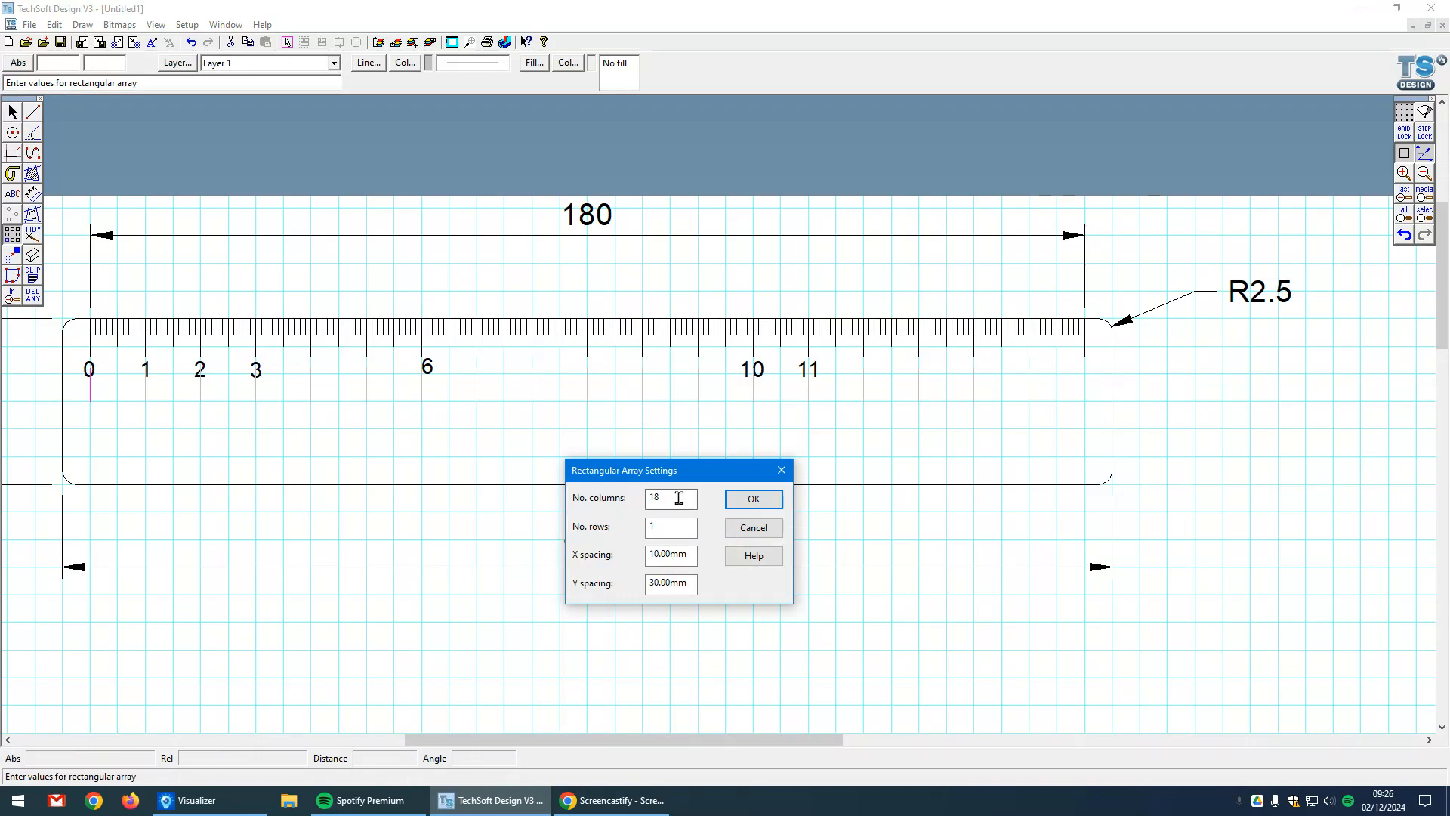
left_click(780, 533)
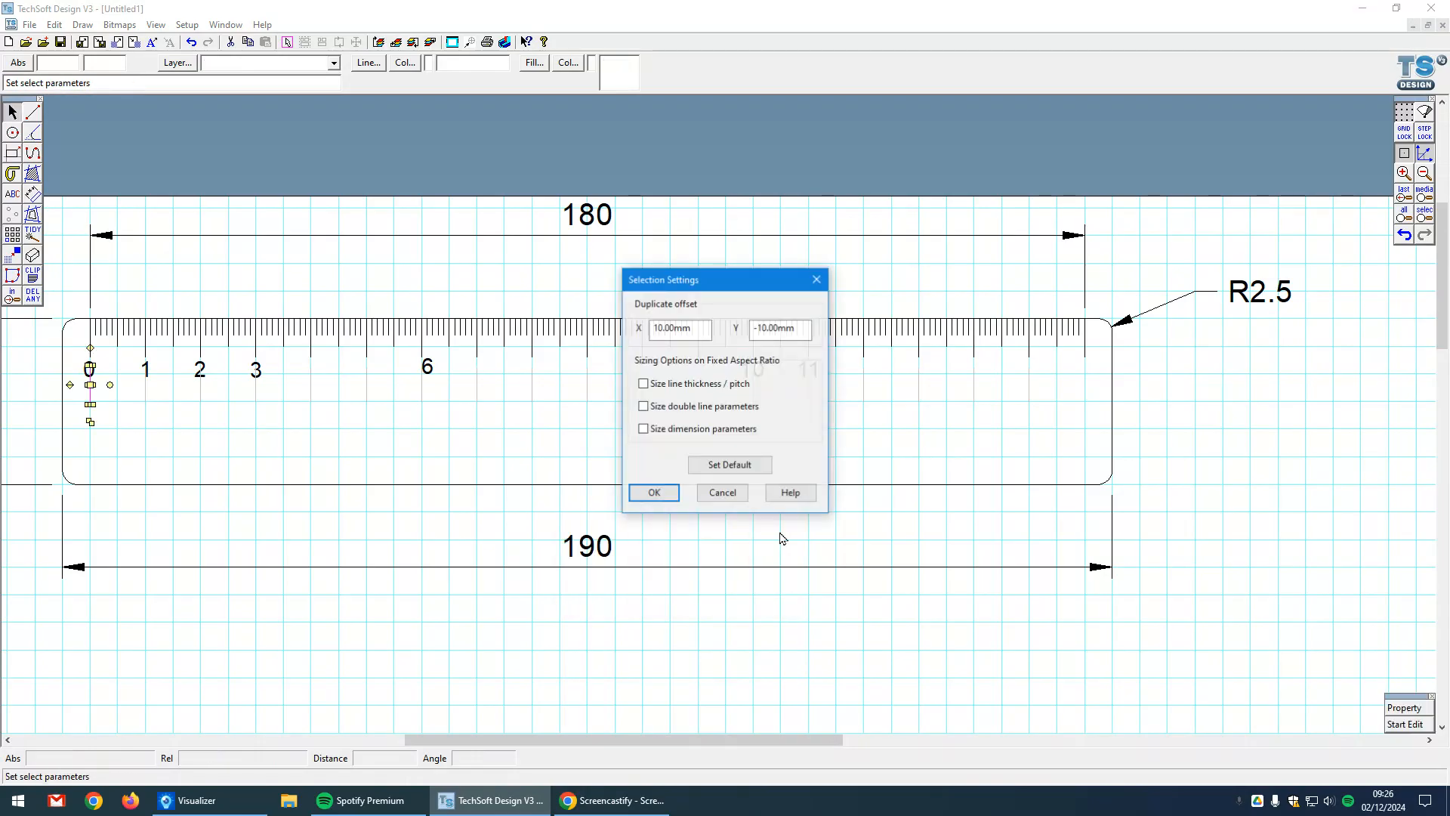
left_click(722, 493)
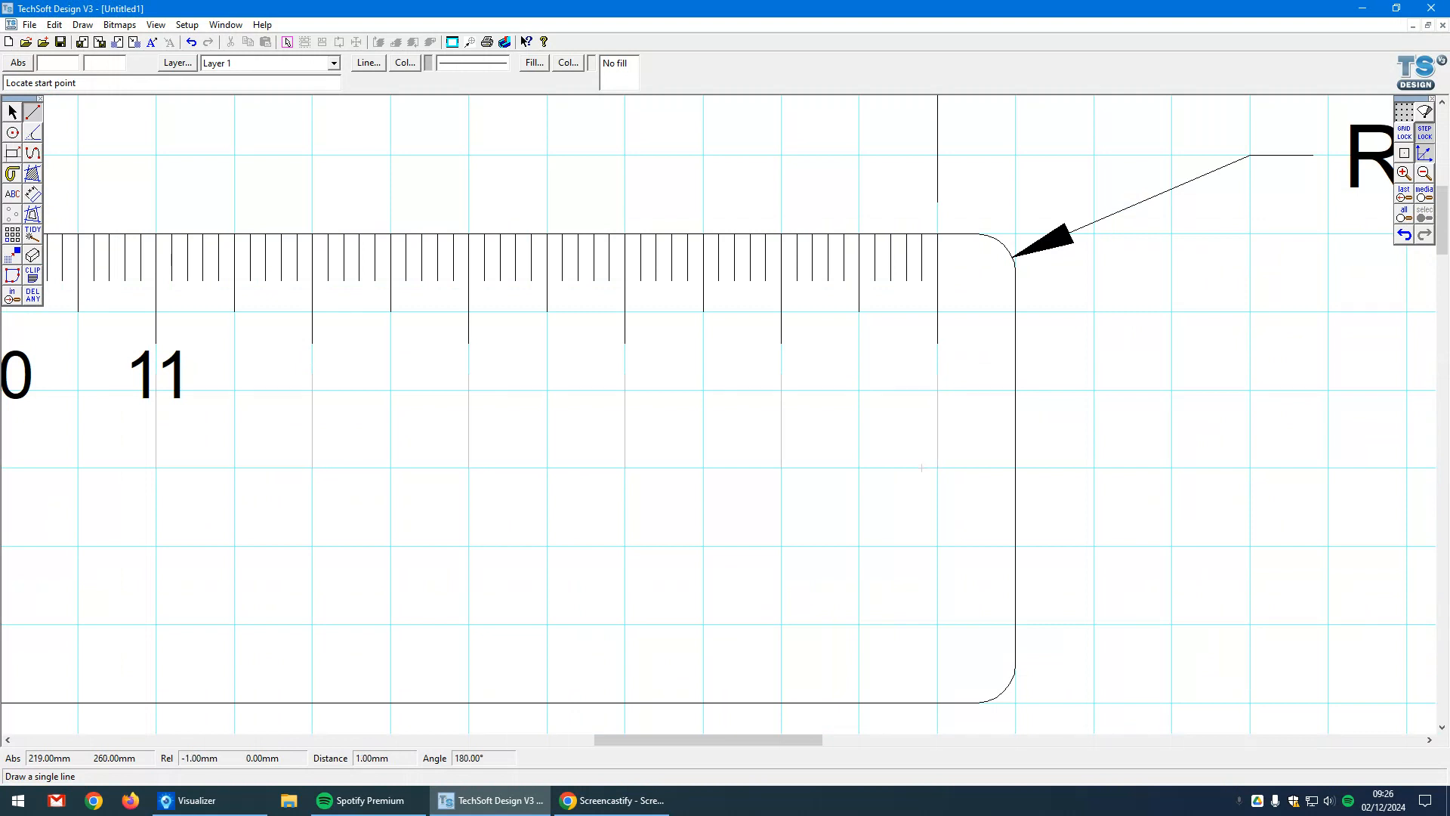
Step: Leave line drawing and return to object selection
scroll(921, 468, "down", 3)
scroll(645, 451, "up", 1)
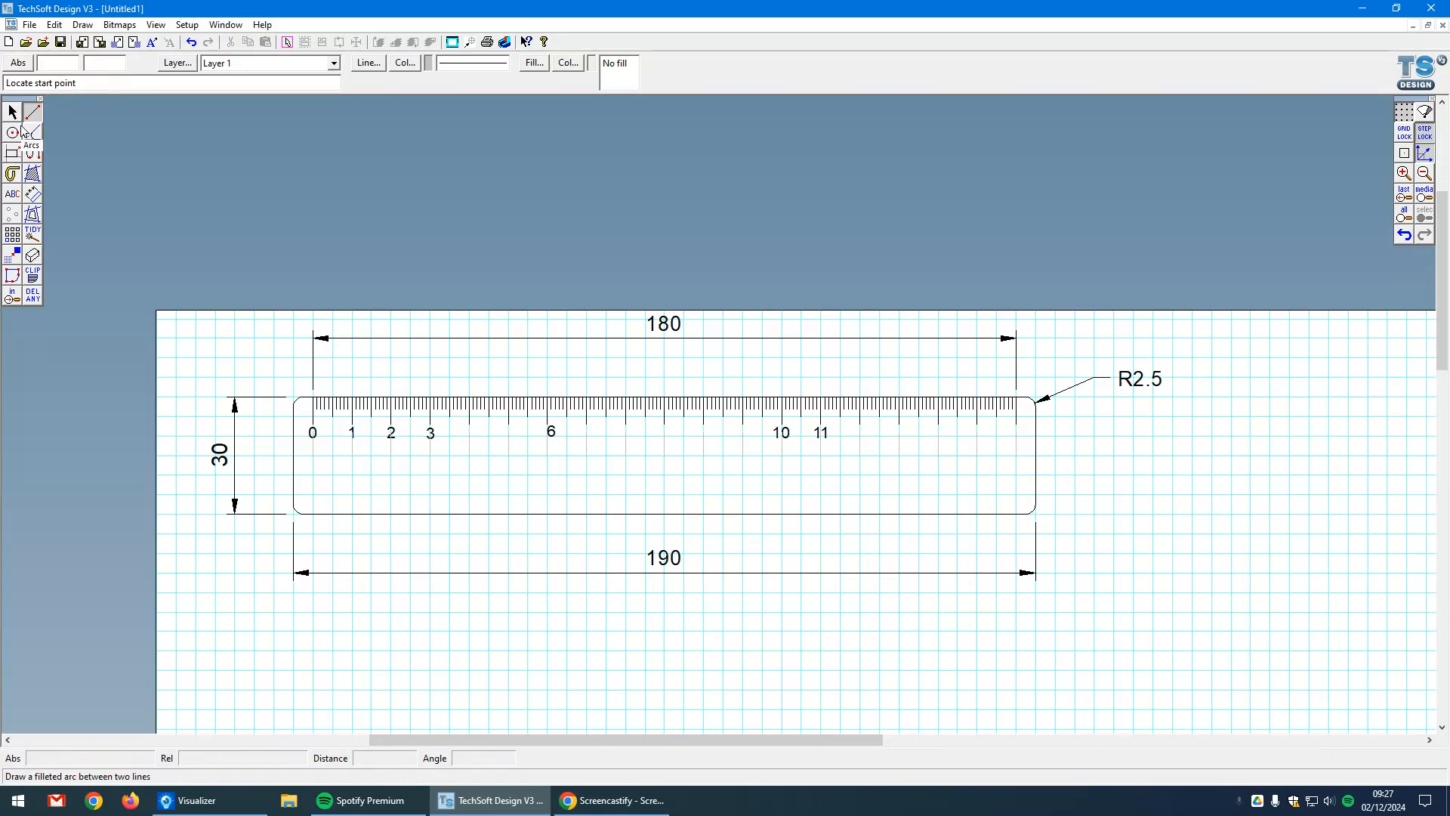
left_click(12, 111)
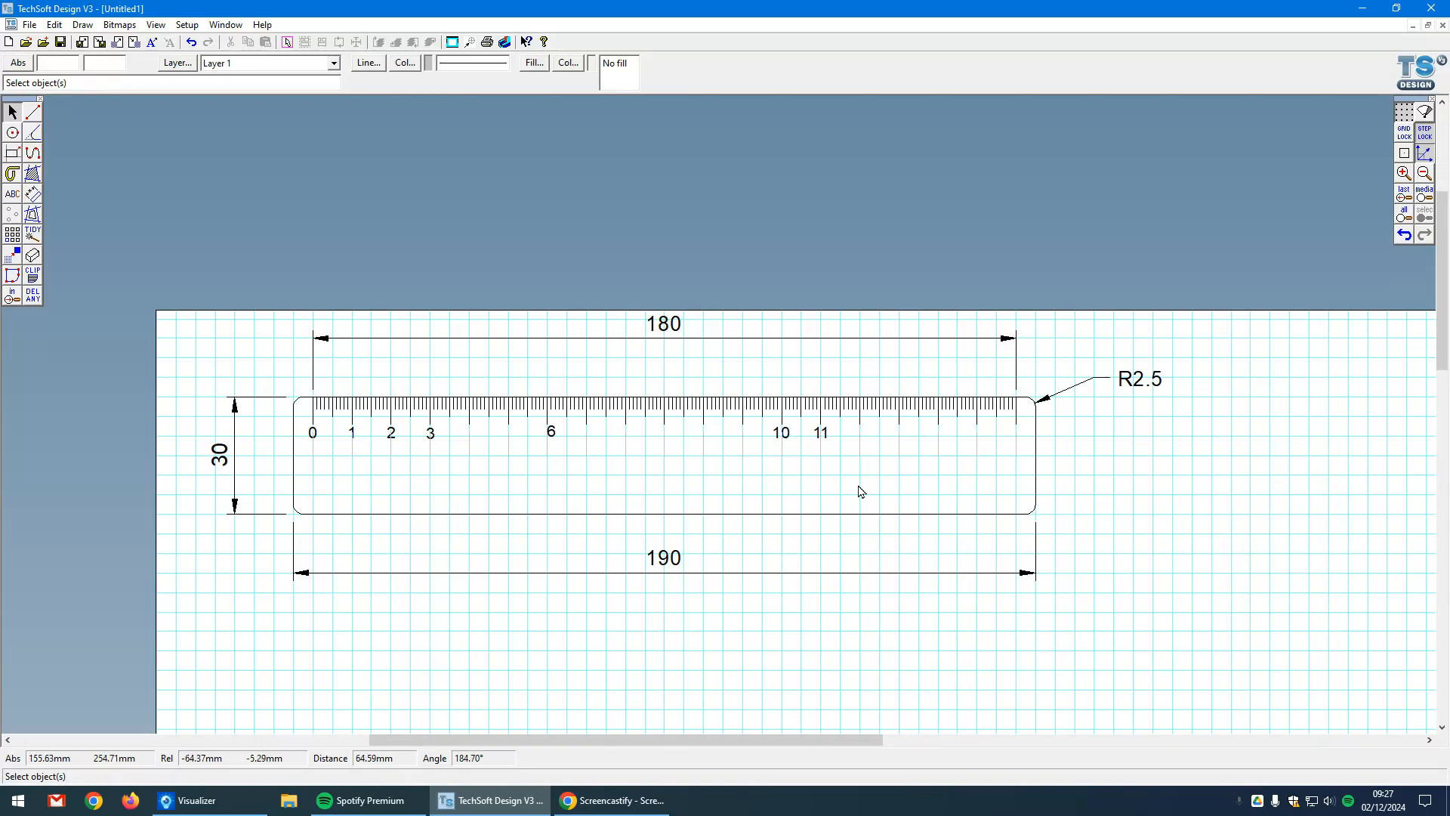
scroll(750, 487, "up", 1)
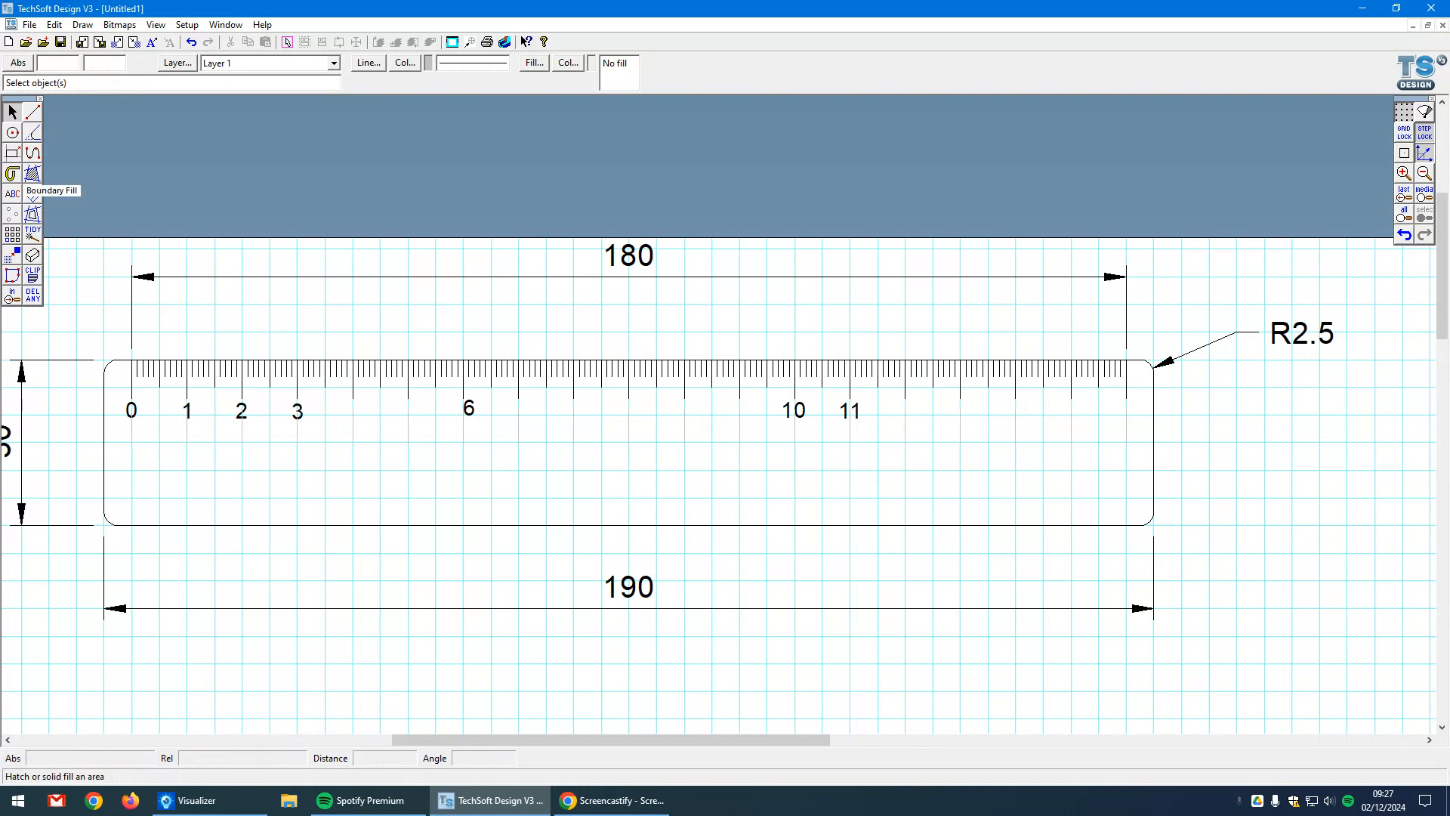
Step: Switch to Chrome and search the web for "cute cat"
left_click_drag(0, 178, 950, 142)
left_click(1145, 136)
left_click(611, 45)
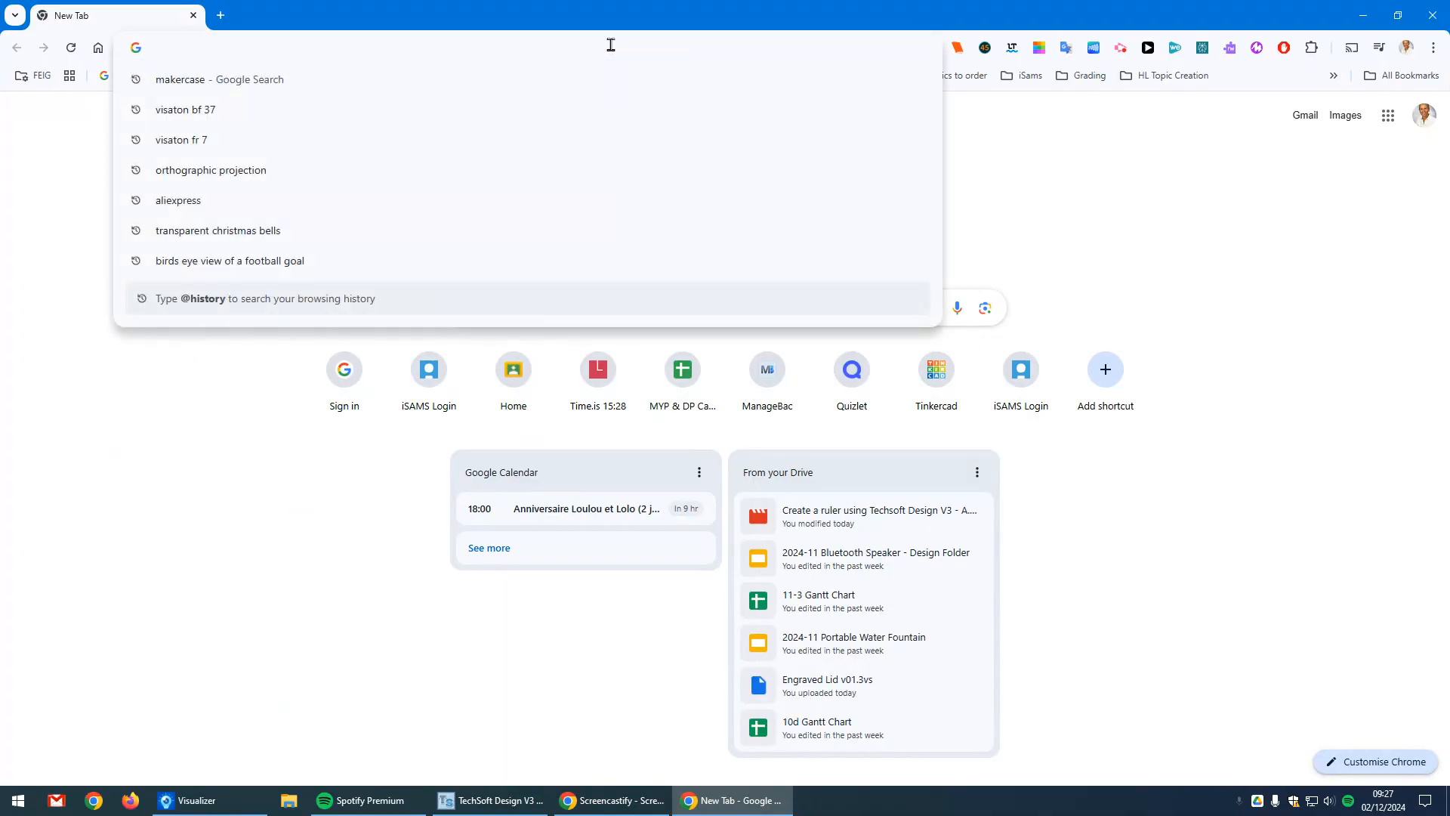
type("cute cat")
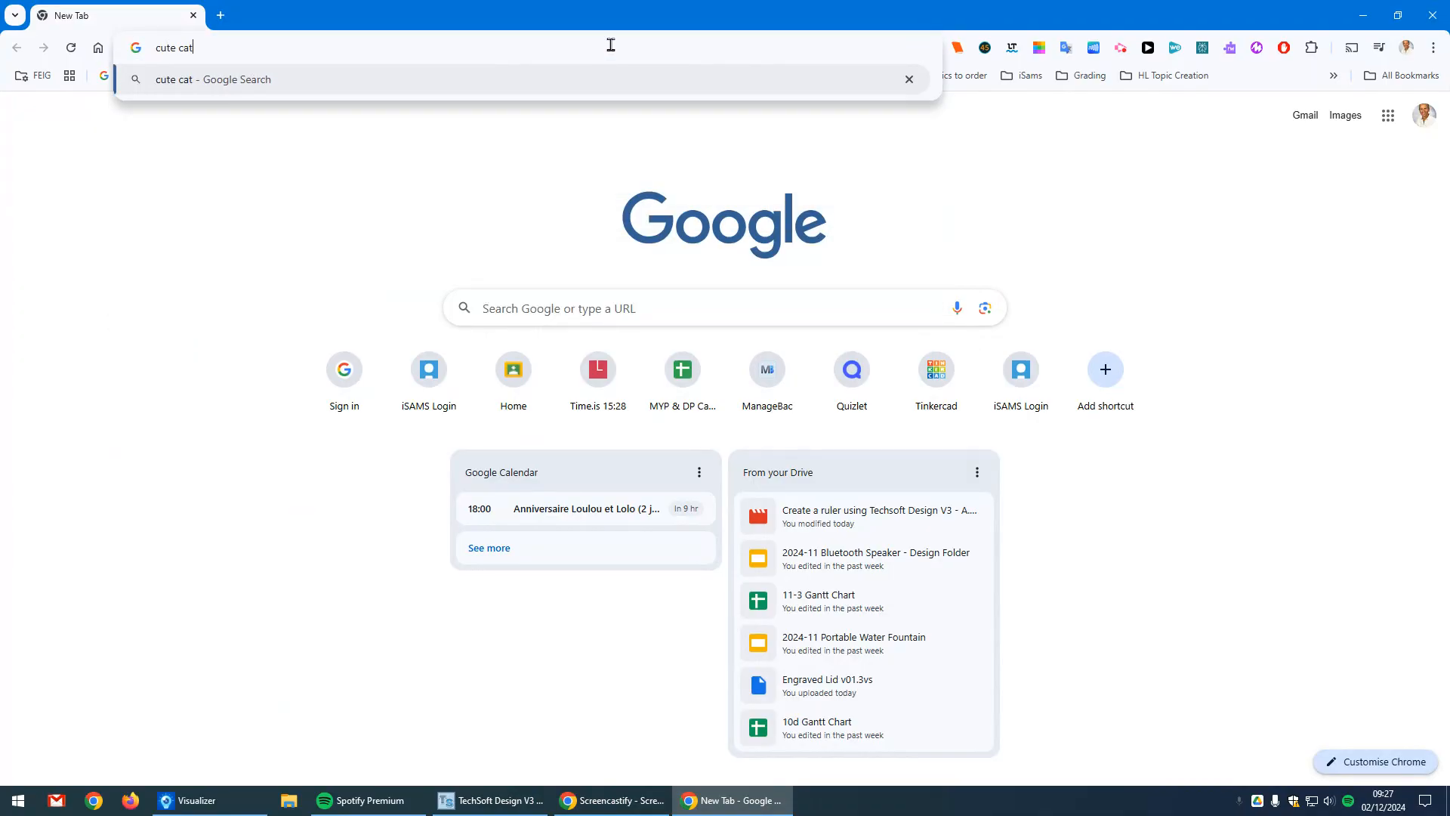
key("Return")
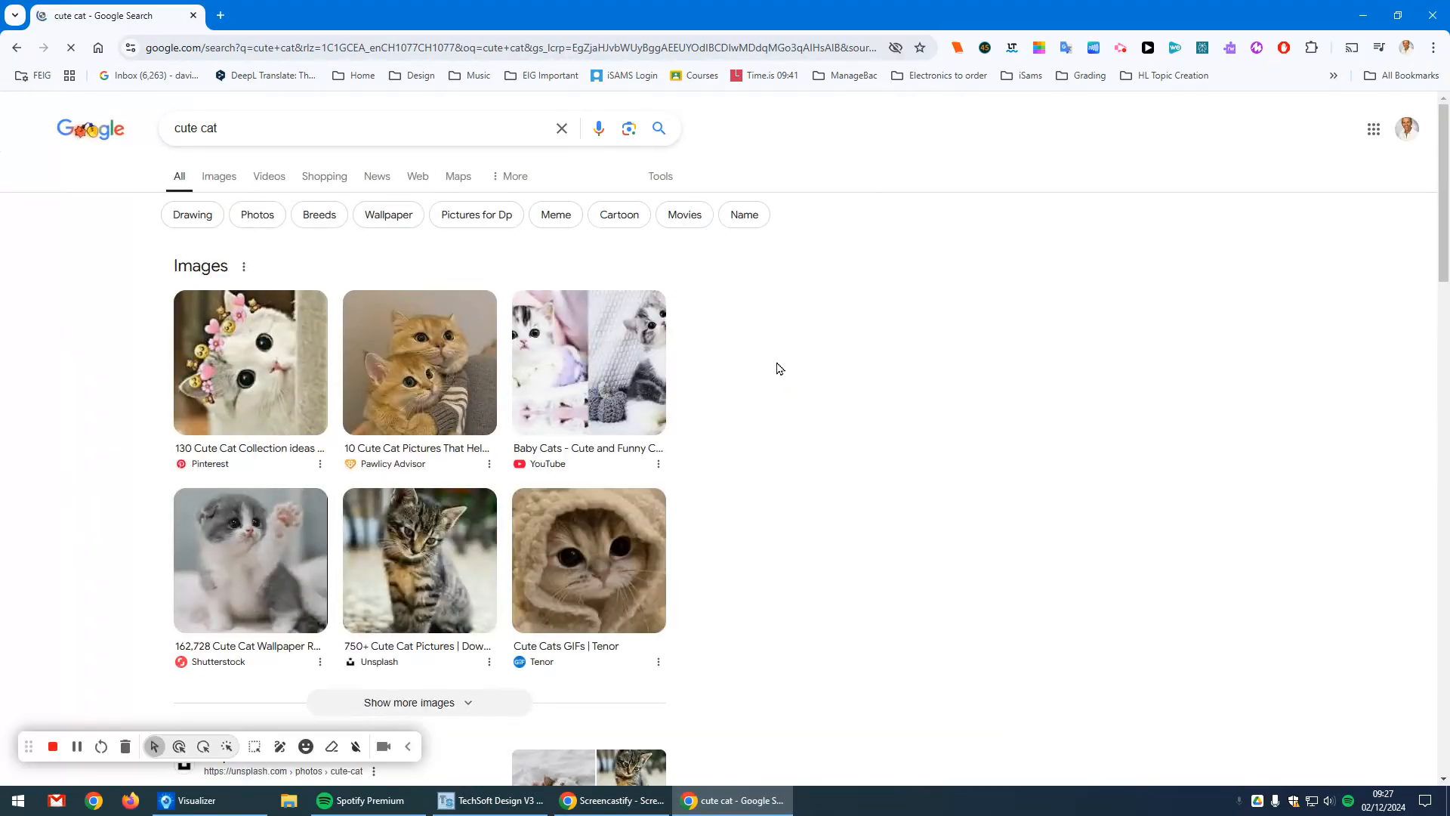
Step: Preview the Pinterest kitten with the flower crown and look over the options for its image
left_click(275, 369)
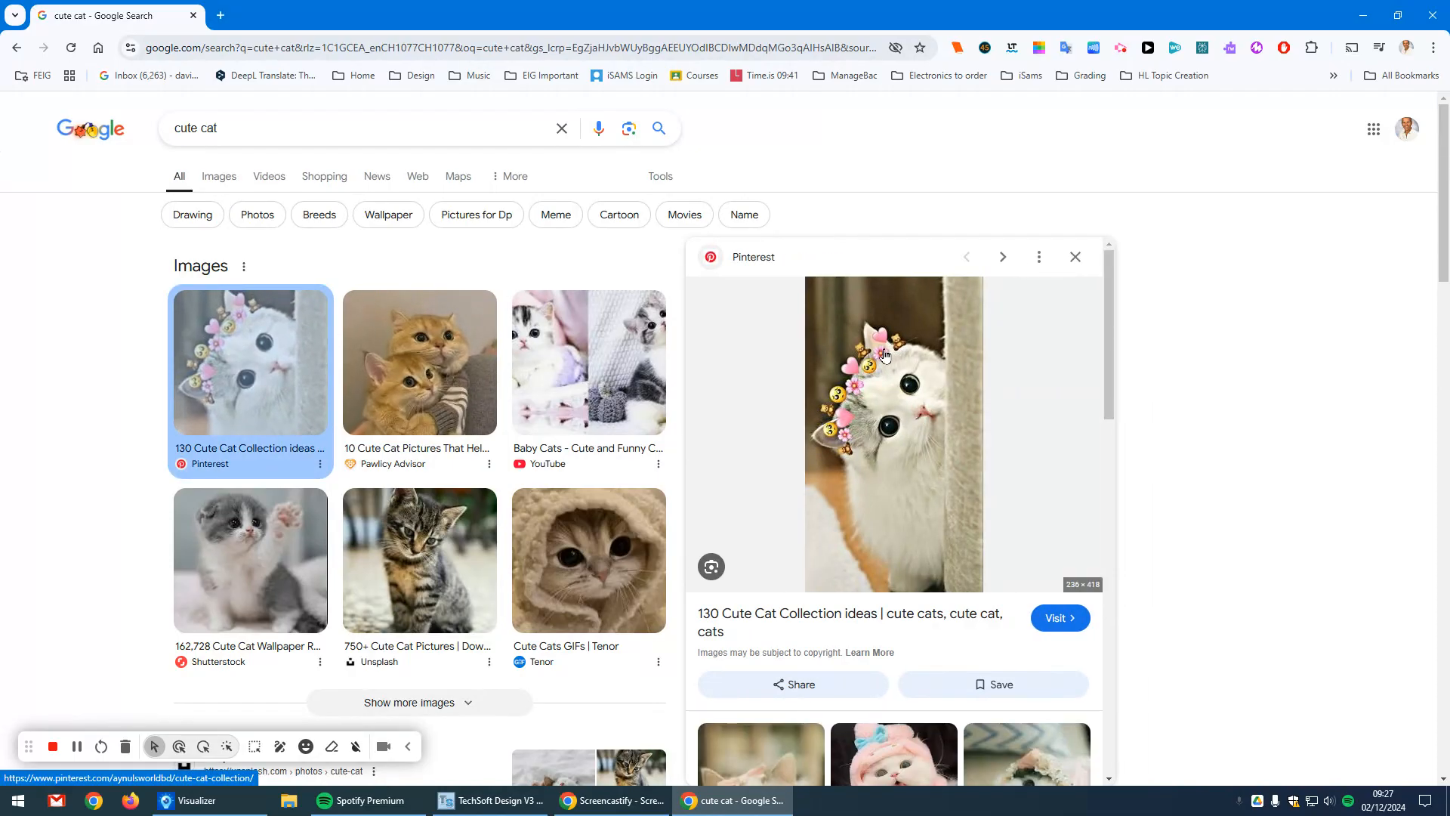
right_click(912, 393)
left_click(1310, 393)
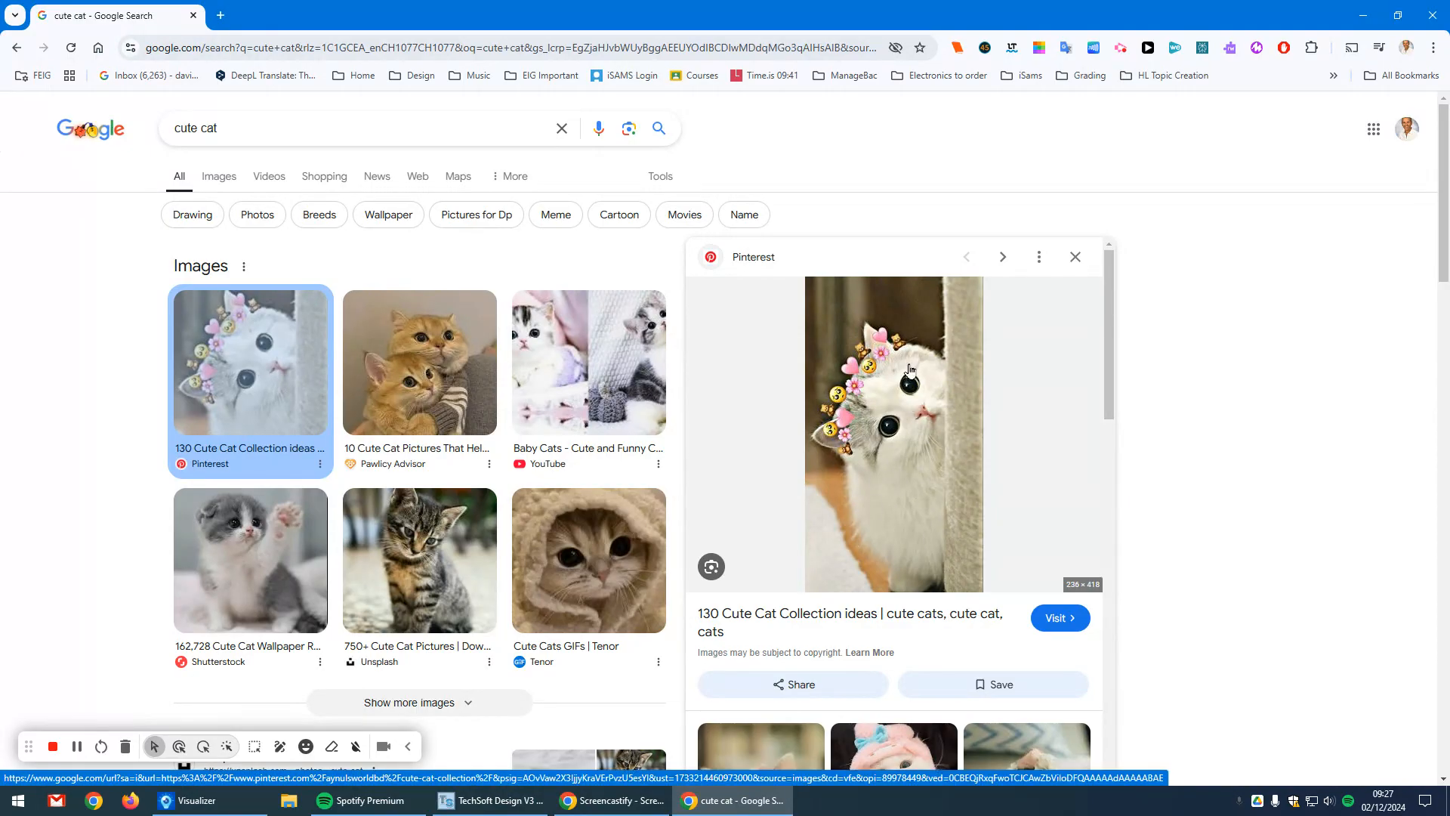
right_click(878, 388)
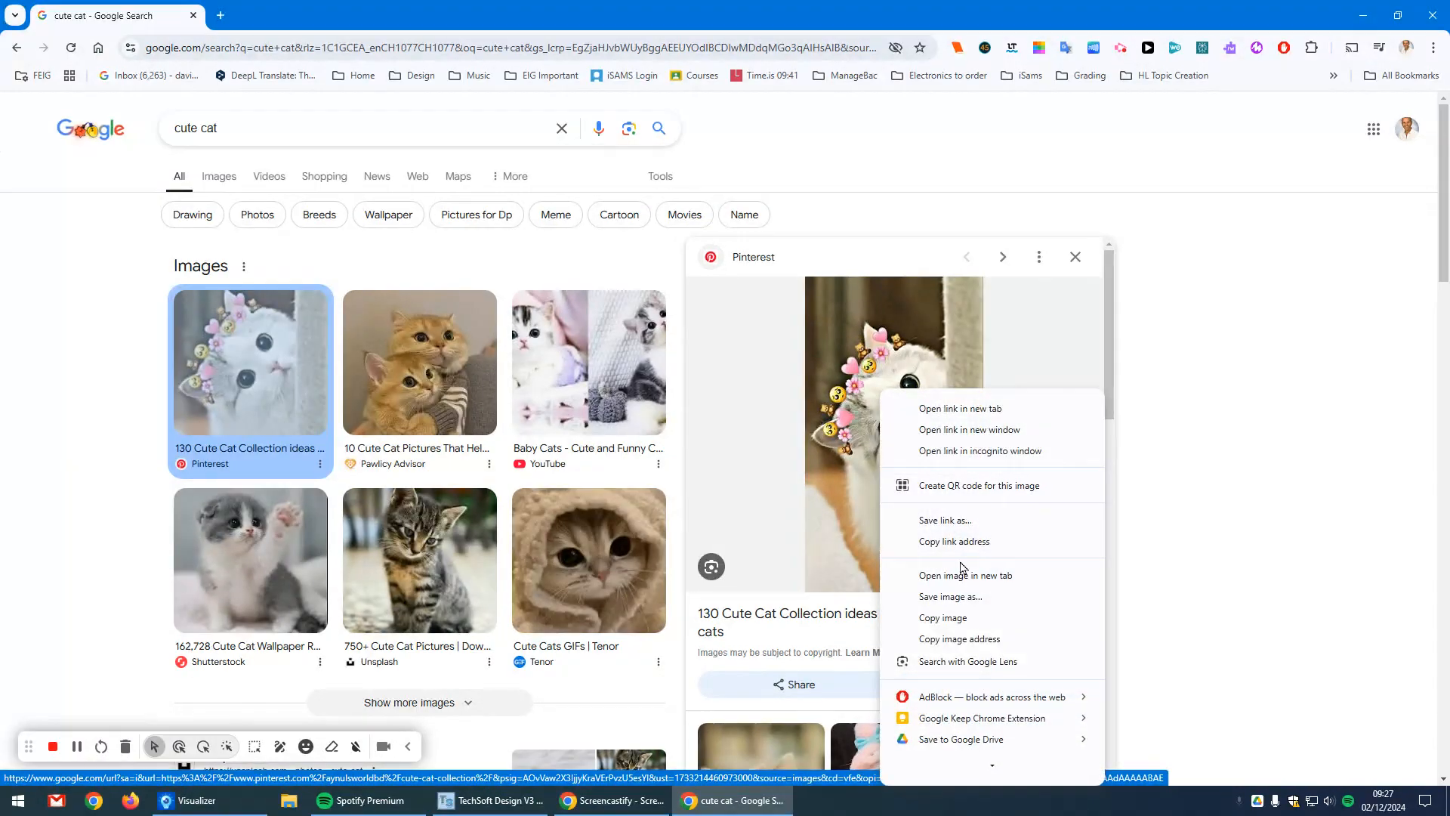
left_click(1250, 555)
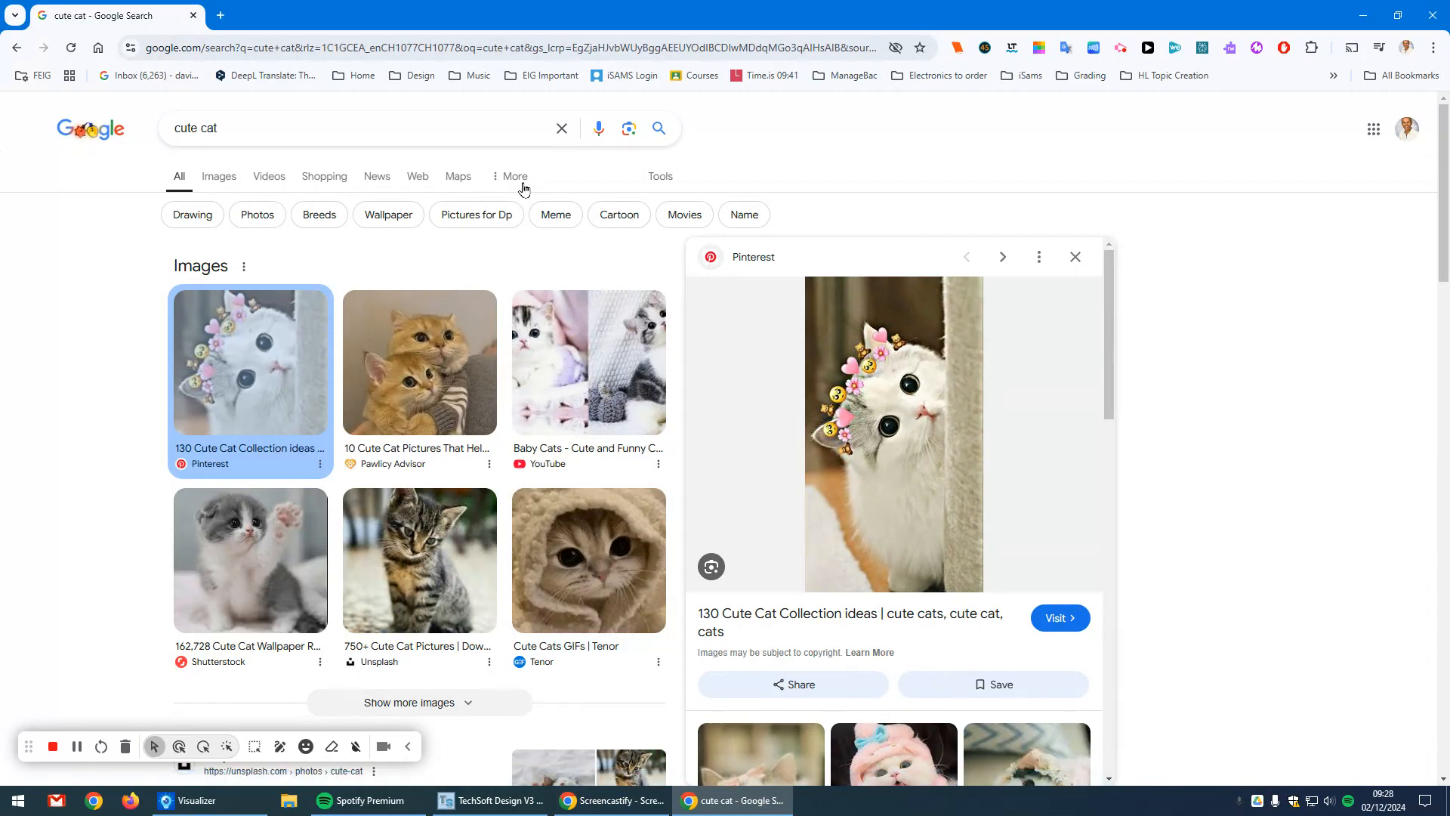
Step: Switch the "cute cat" search to image results and show the size filter options
left_click(649, 175)
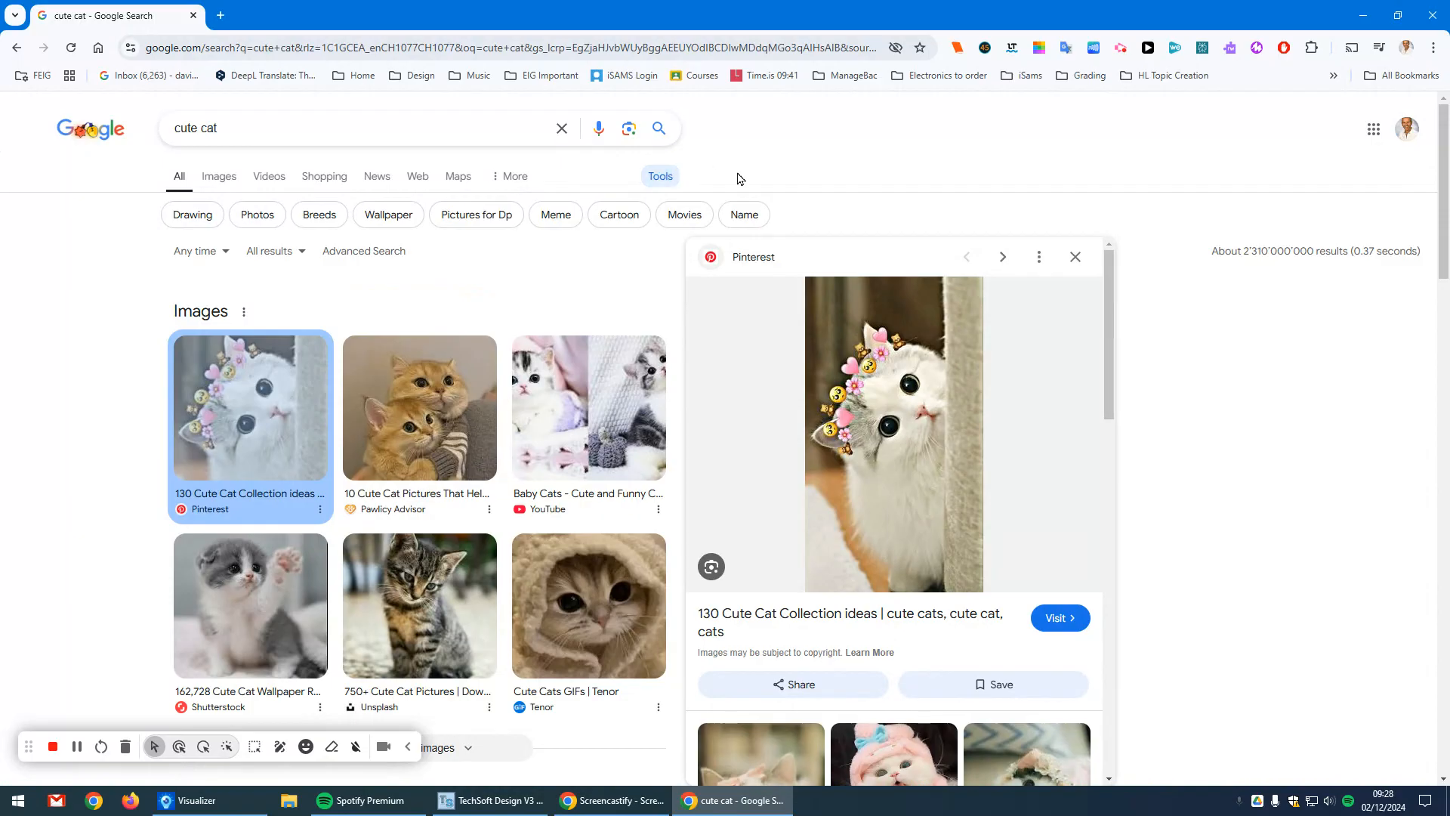
left_click(224, 180)
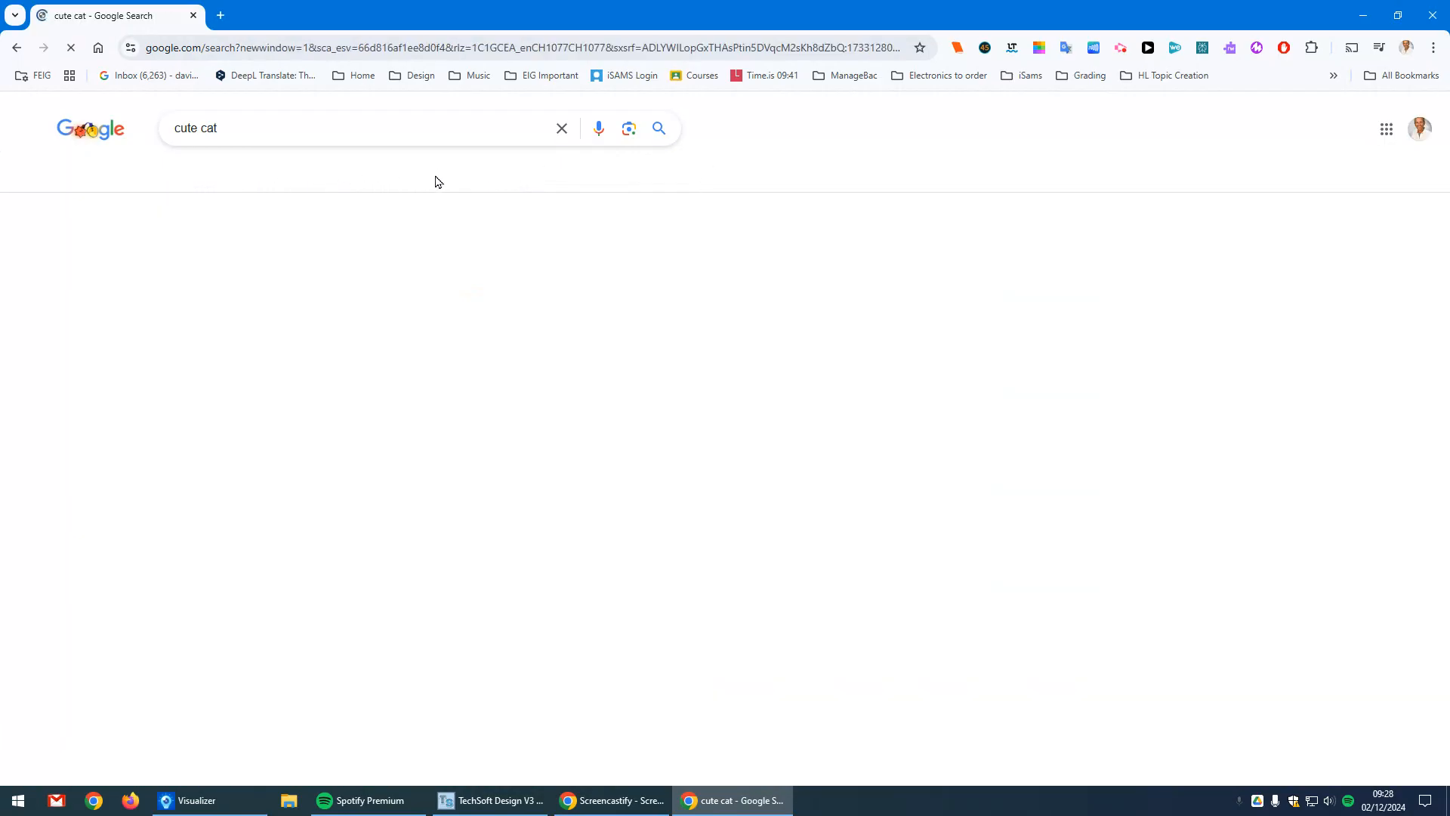
left_click(661, 177)
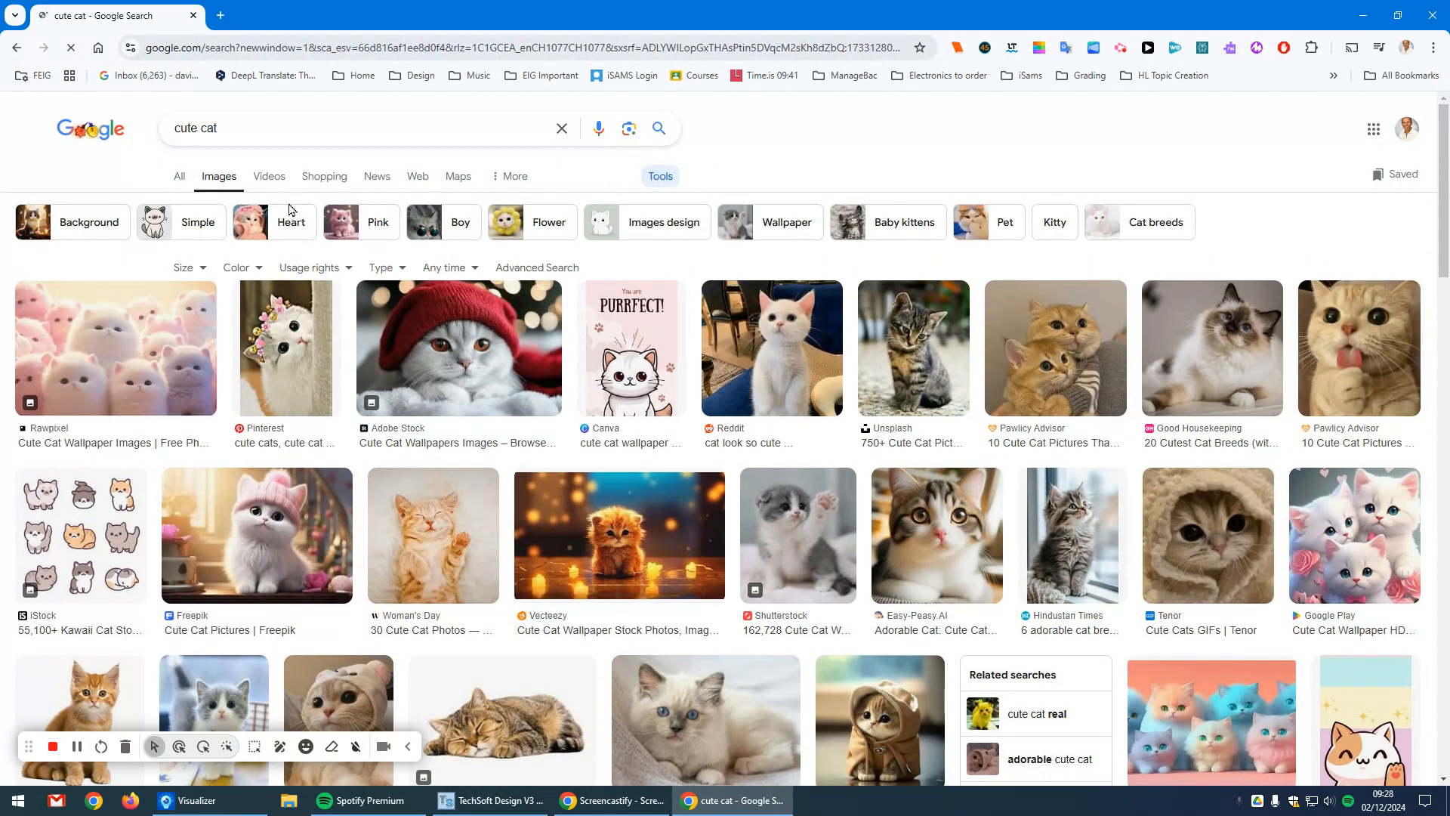
left_click(657, 176)
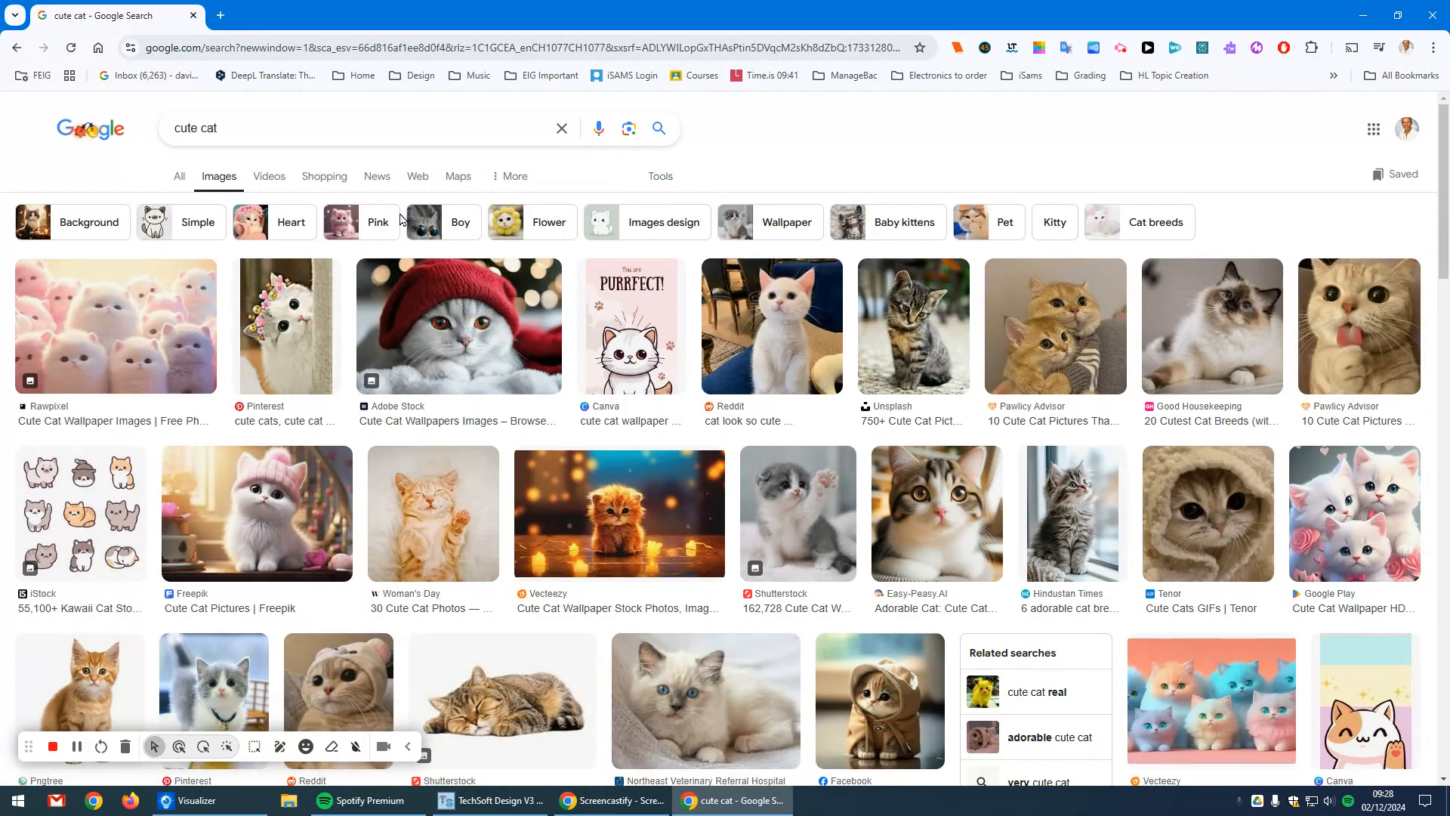
left_click(657, 176)
left_click(186, 268)
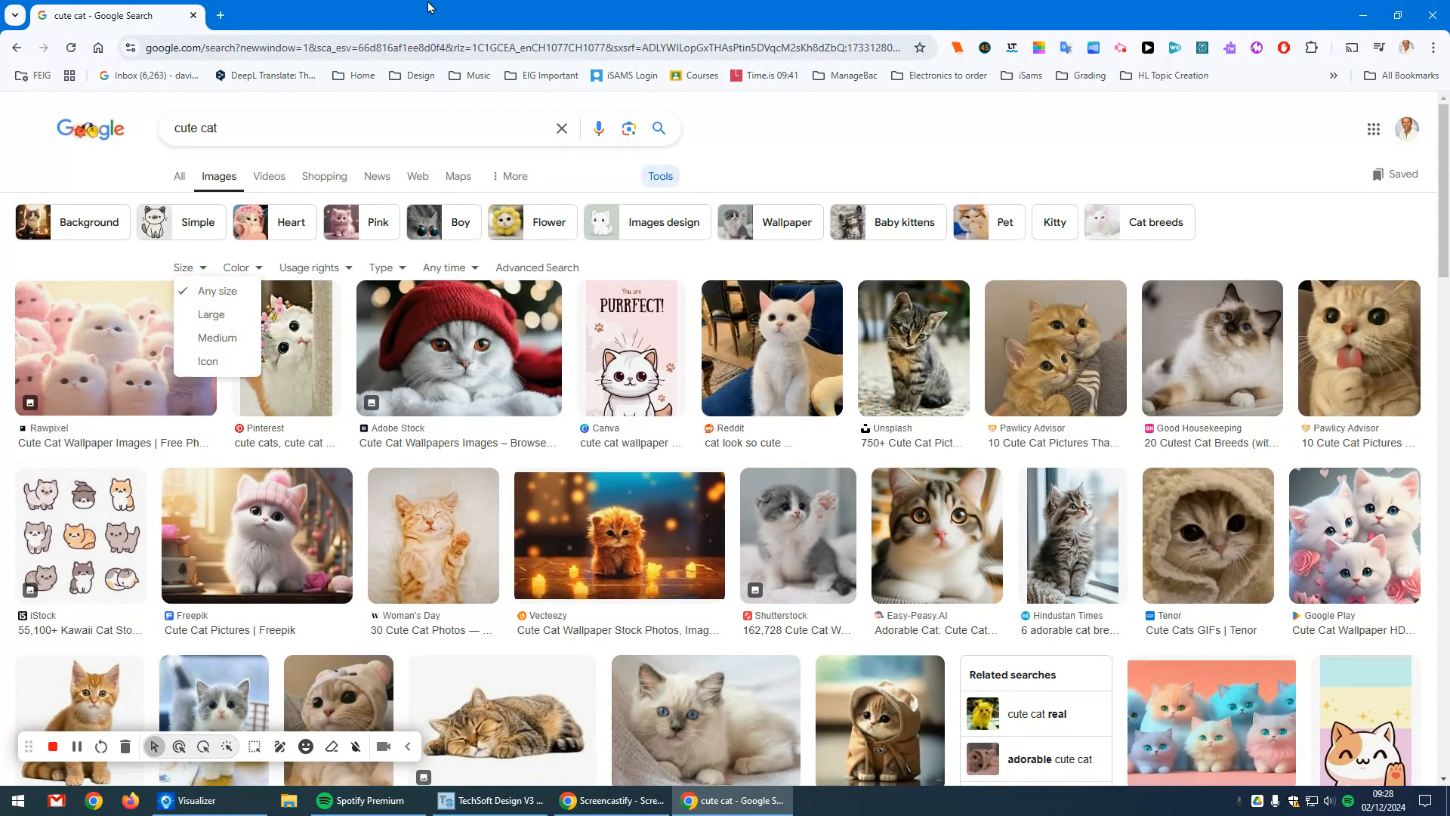
Step: Open the Pinterest kitten with the flower crown from the image results and copy the image
left_click(283, 353)
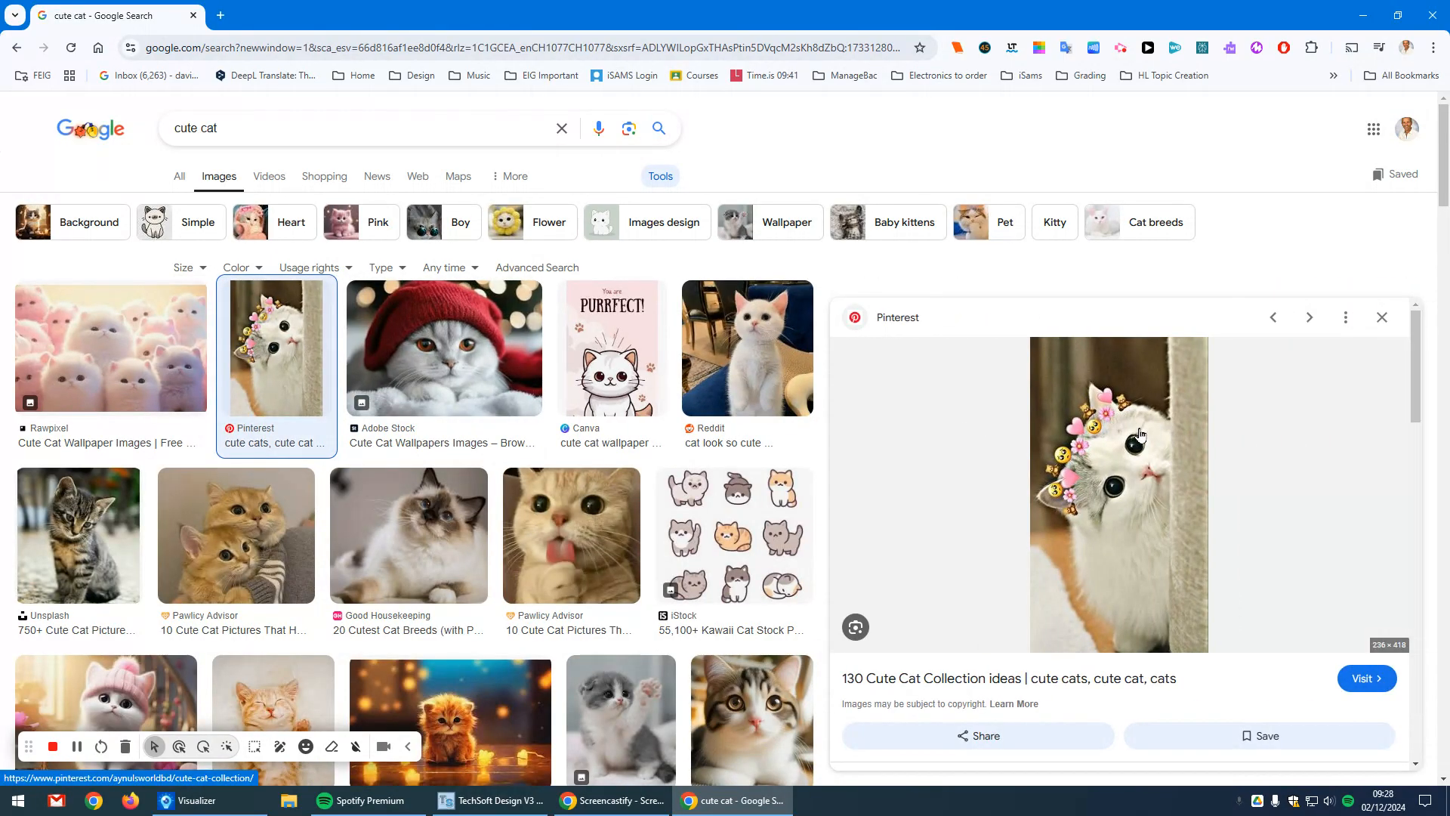
right_click(1119, 405)
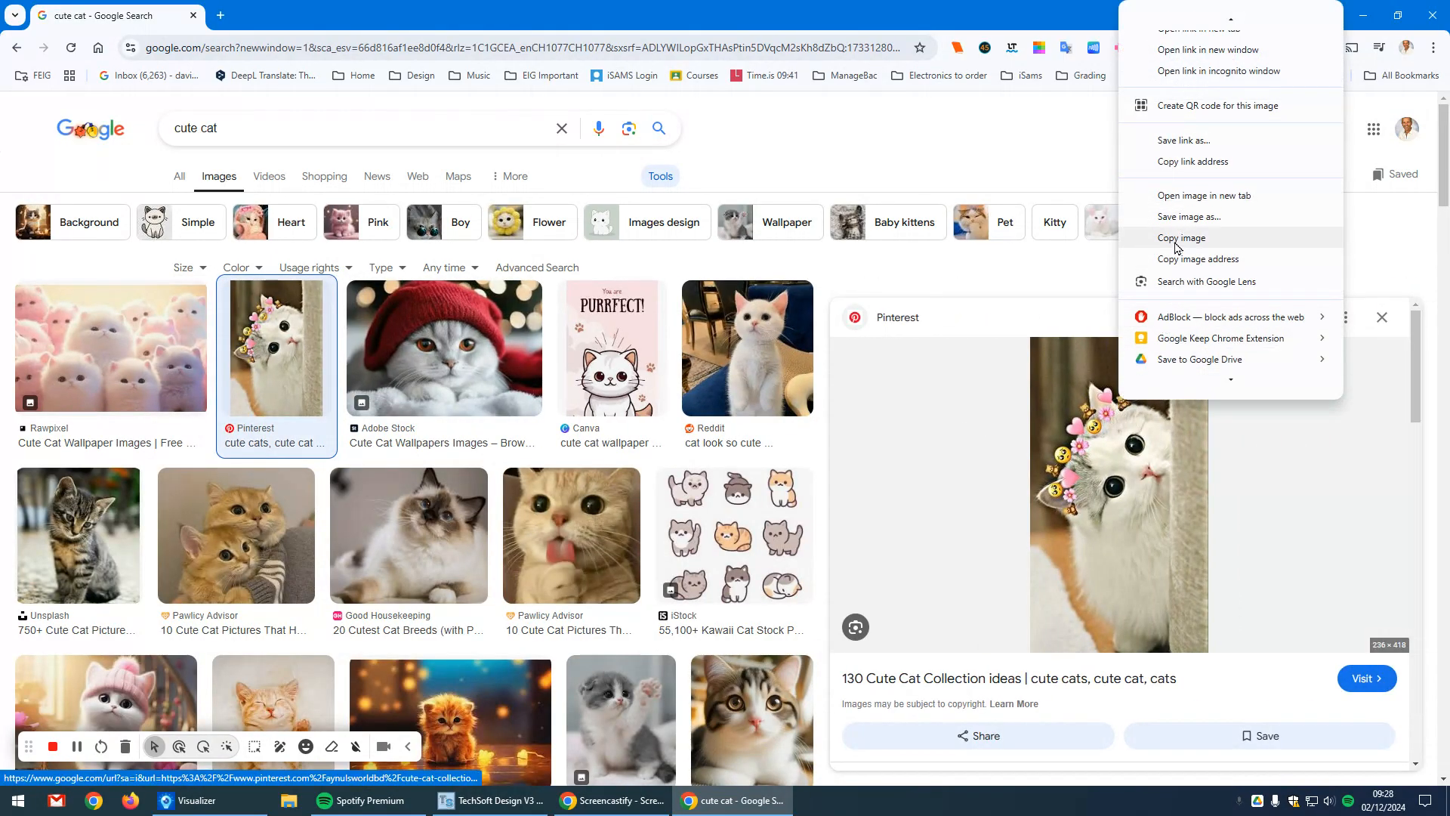
left_click(1195, 230)
Step: Switch back to TechSoft Design V3, paste the kitten picture and move it to the right, clear of the ruler
left_click(533, 800)
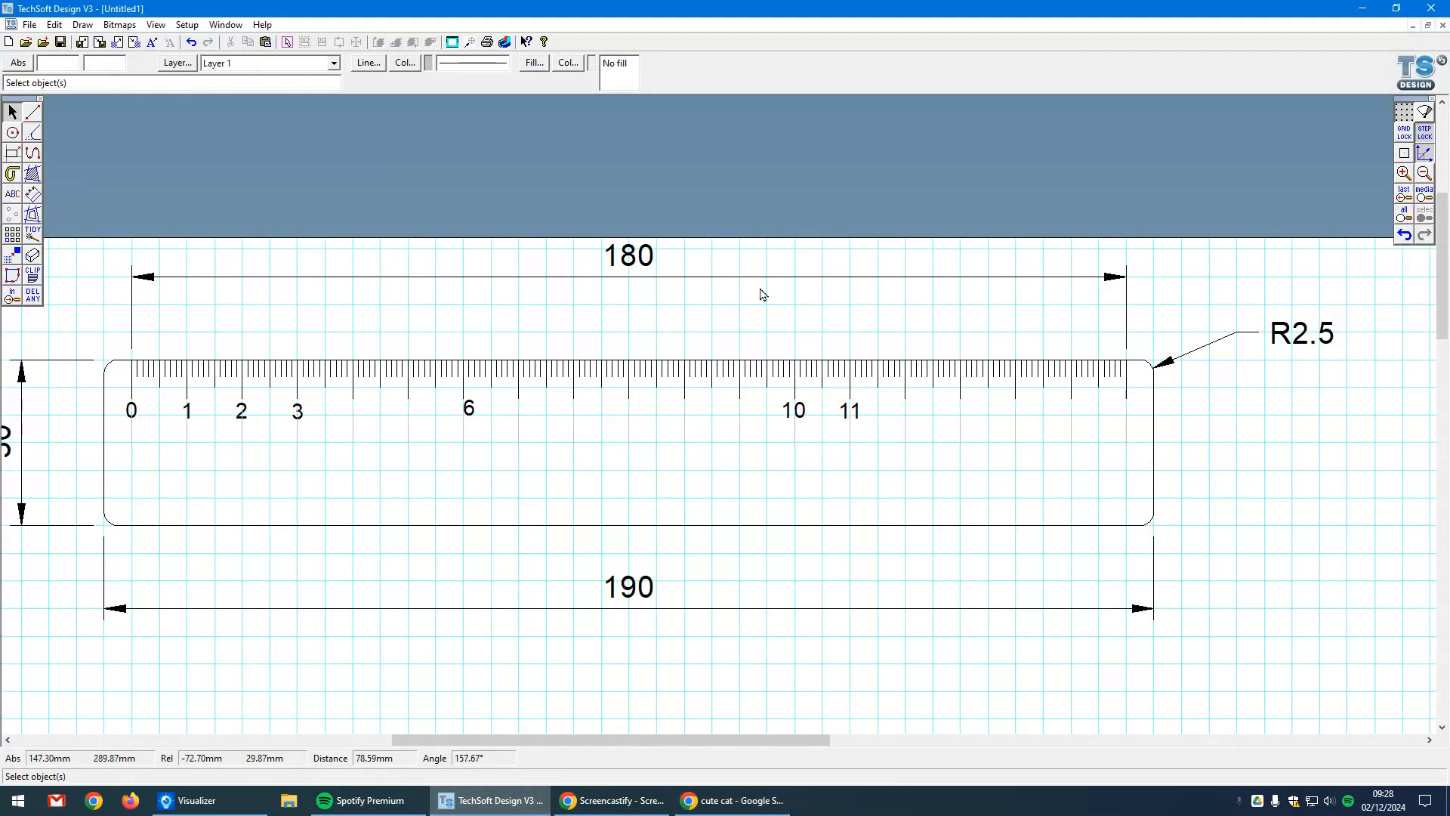
scroll(783, 319, "down", 1)
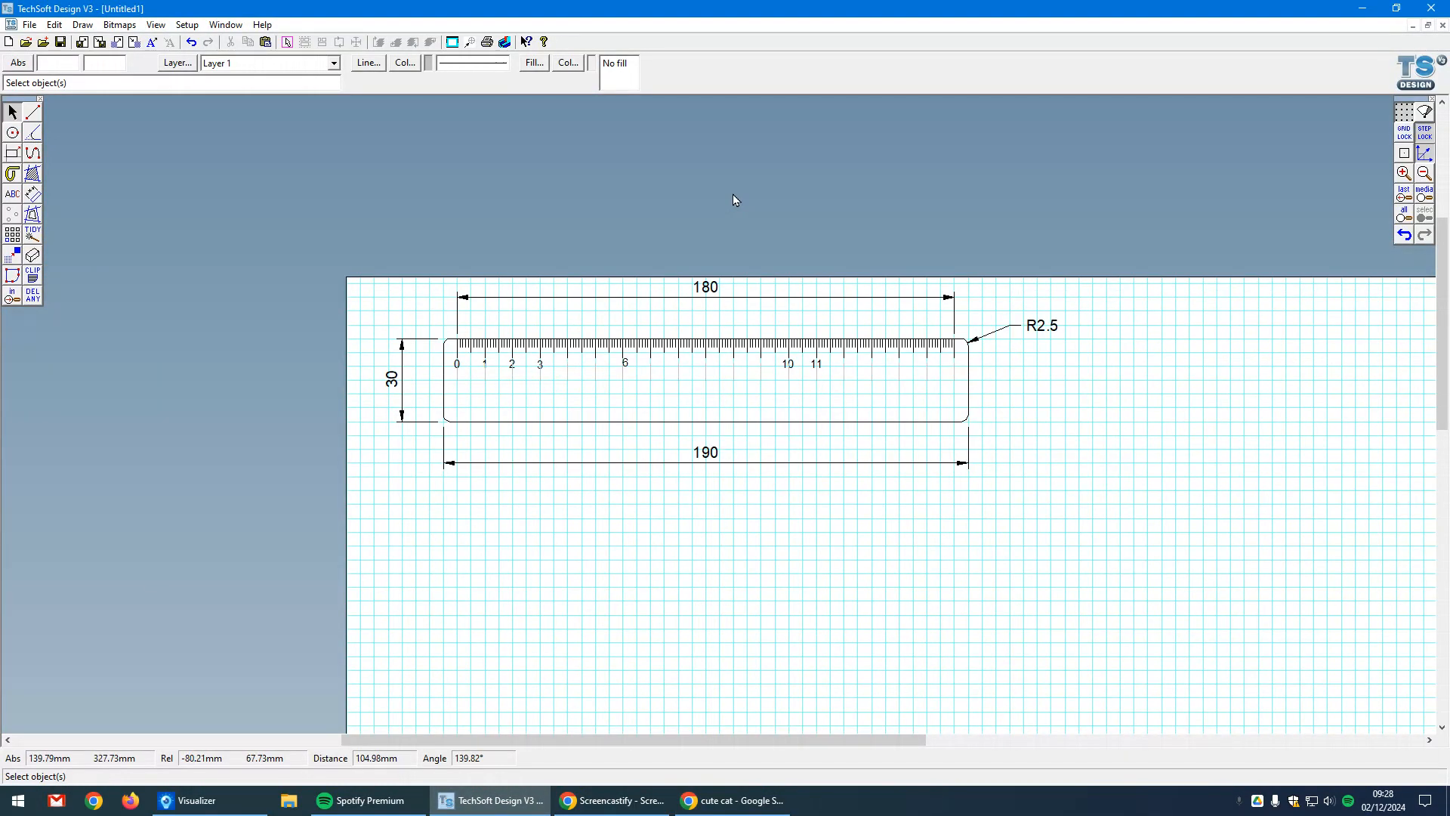
key("ctrl+v")
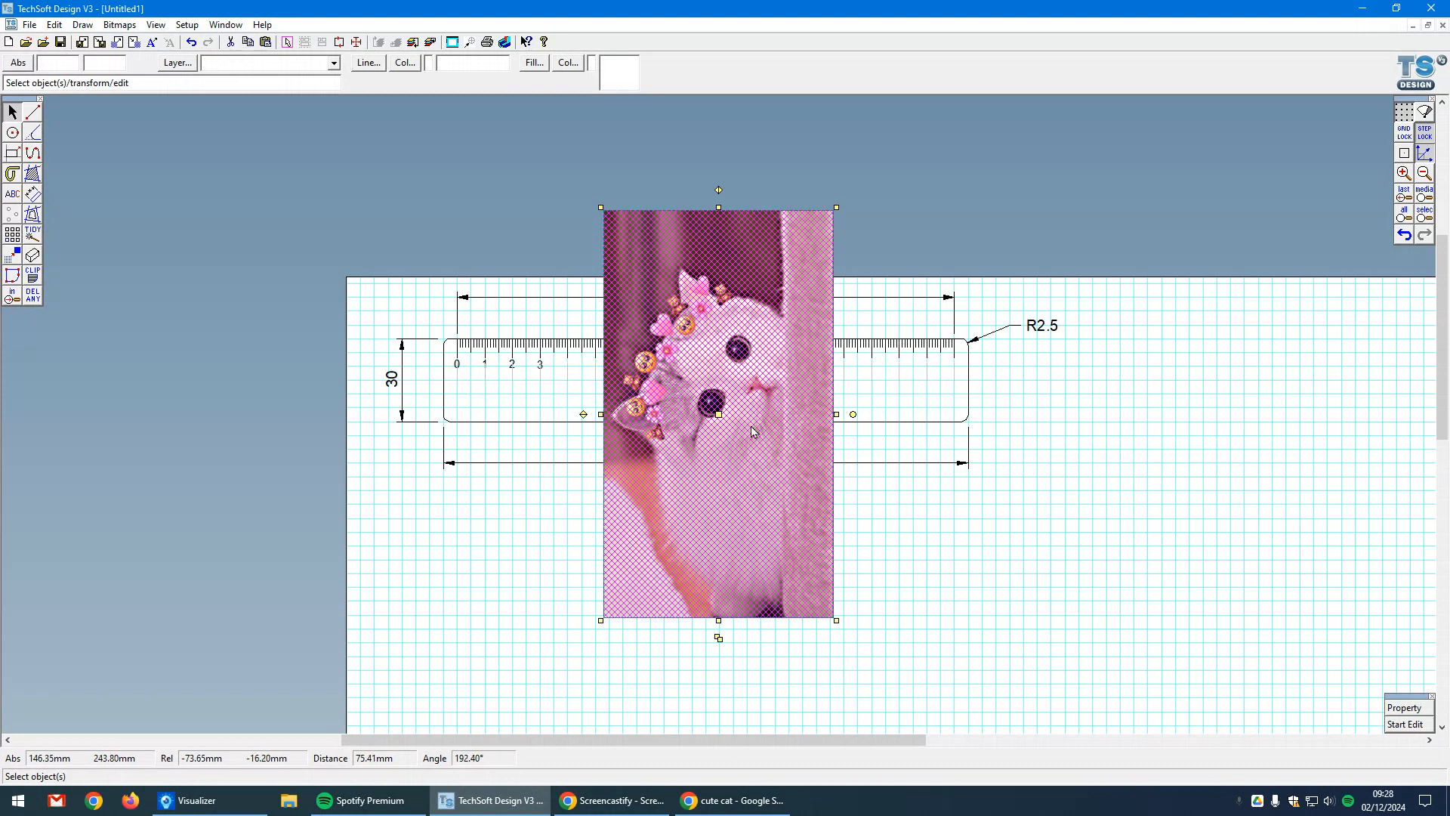
left_click_drag(719, 414, 1197, 411)
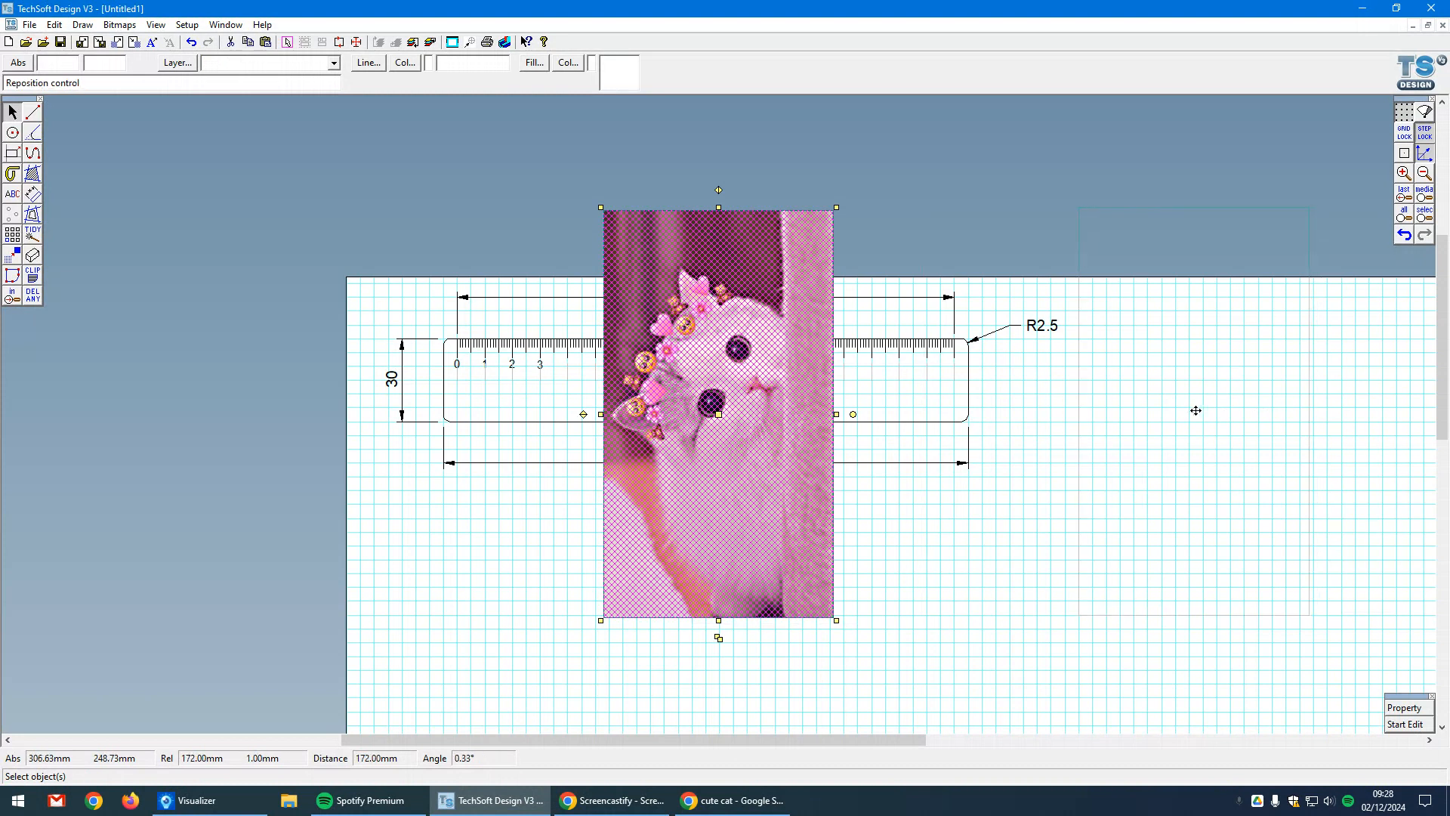
scroll(1076, 634, "up", 3)
scroll(1094, 559, "down", 5)
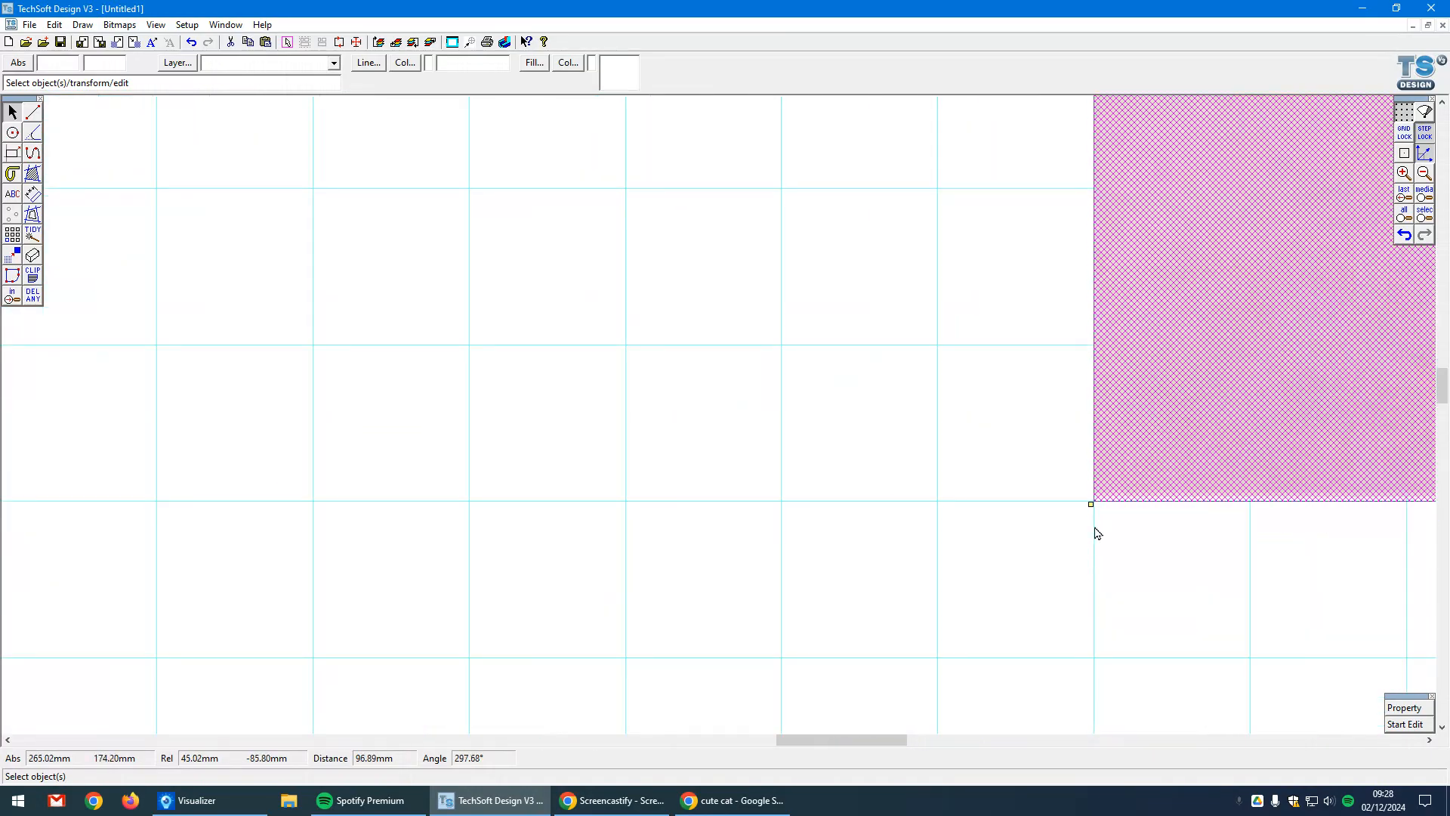
scroll(885, 550, "up", 1)
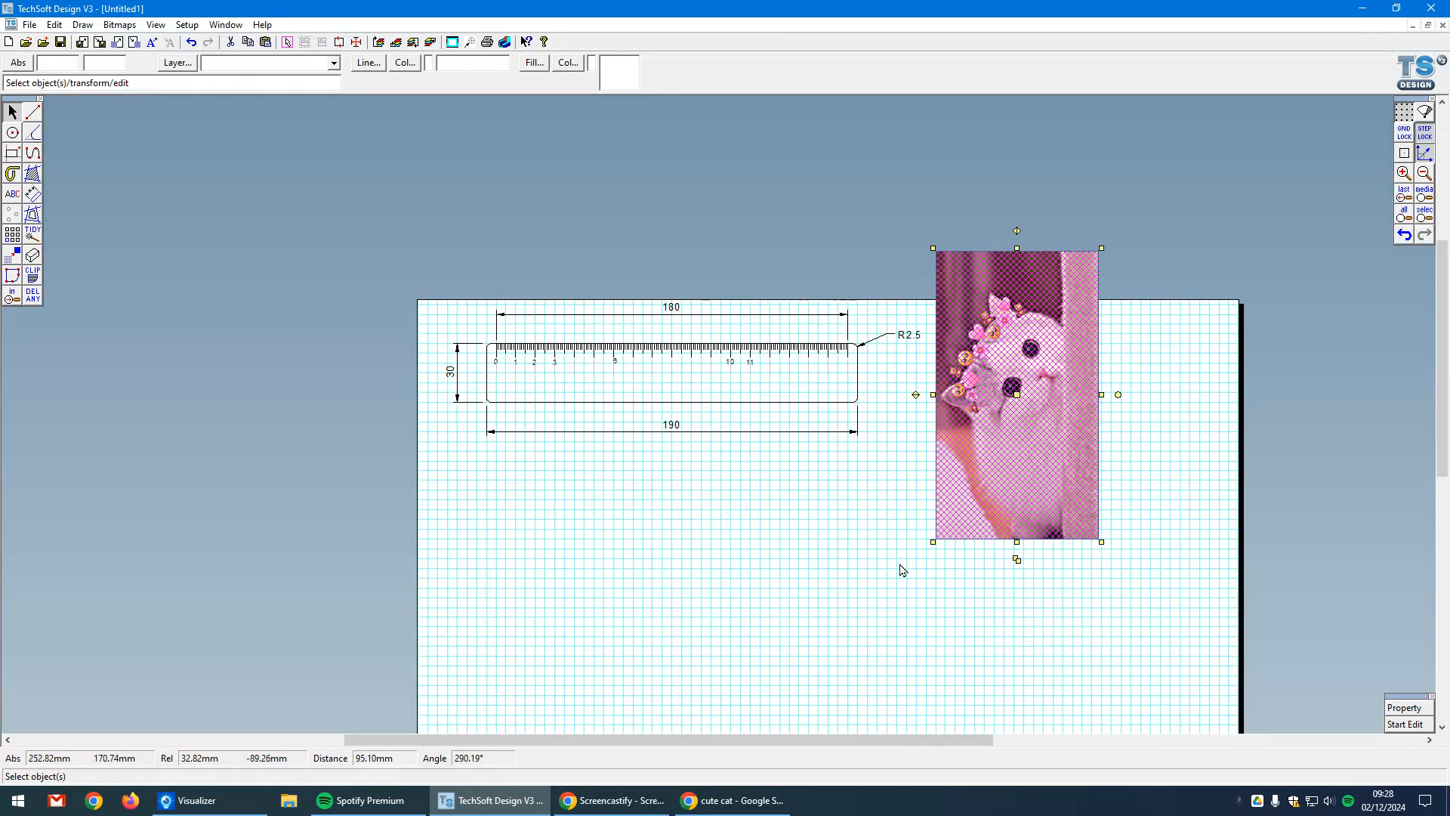
scroll(1130, 317, "up", 1)
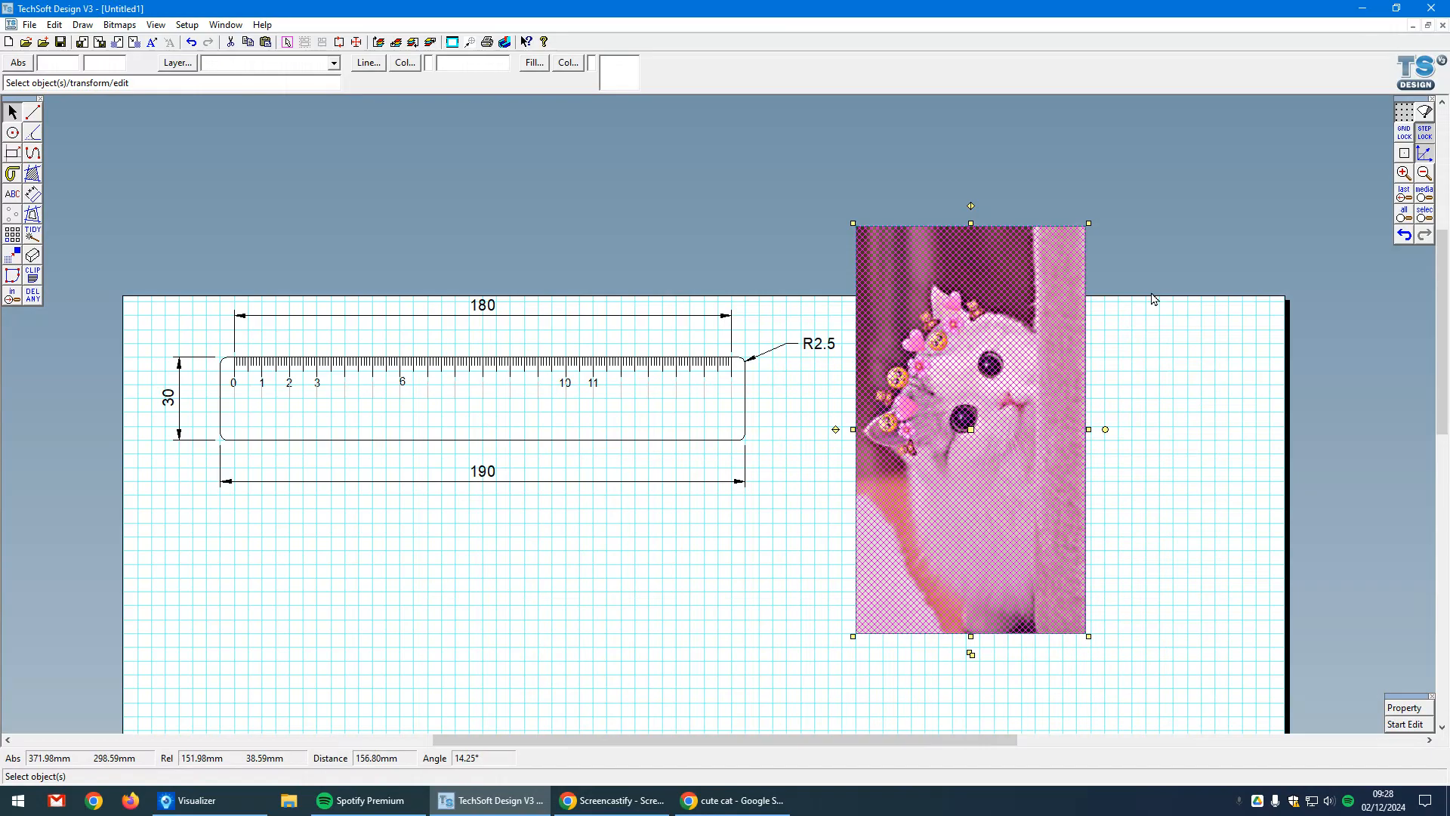
Step: Try resizing the kitten picture freely from its upper right corner, undoing each resize
left_click_drag(1090, 221, 910, 346)
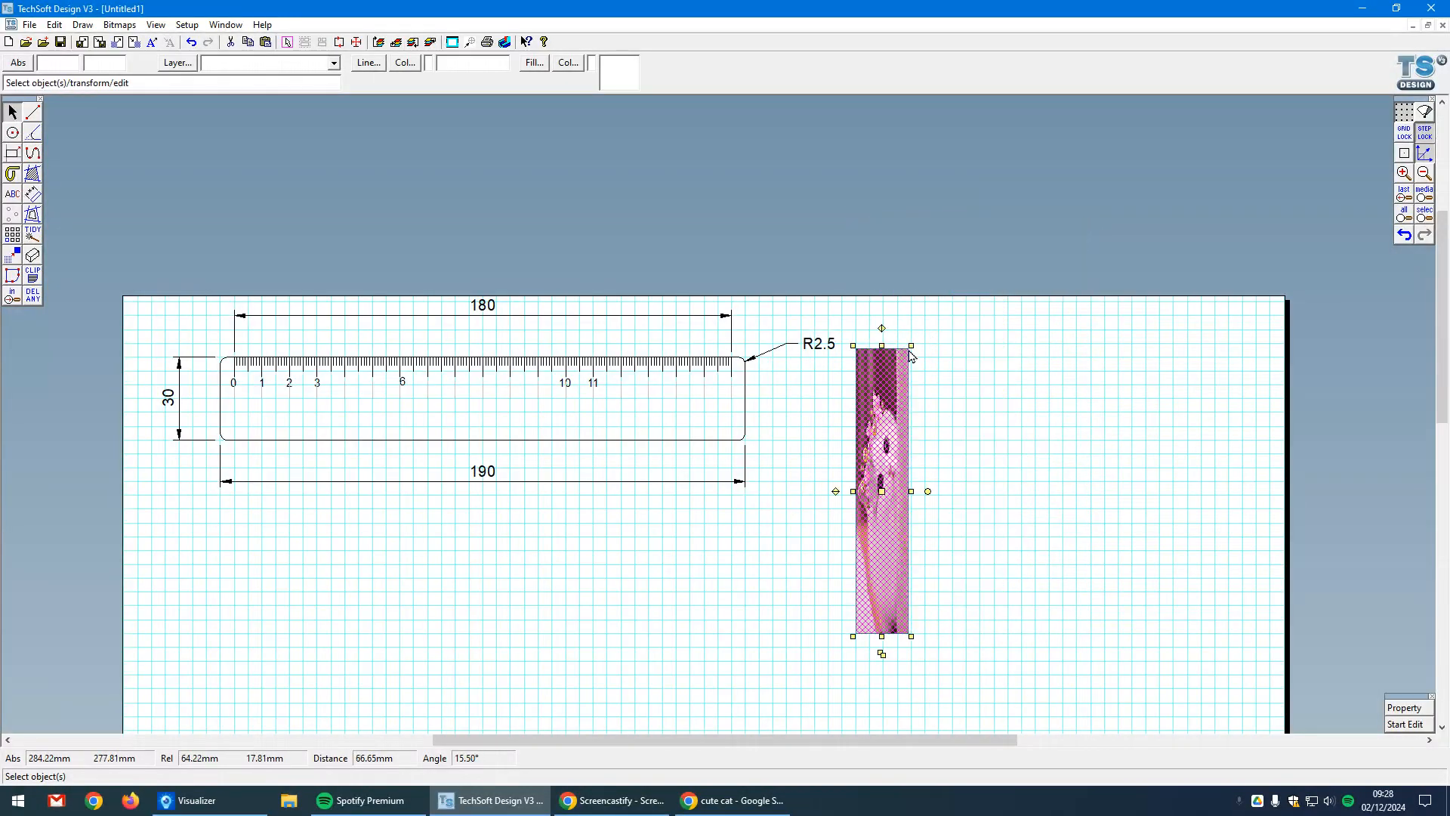
left_click(1403, 234)
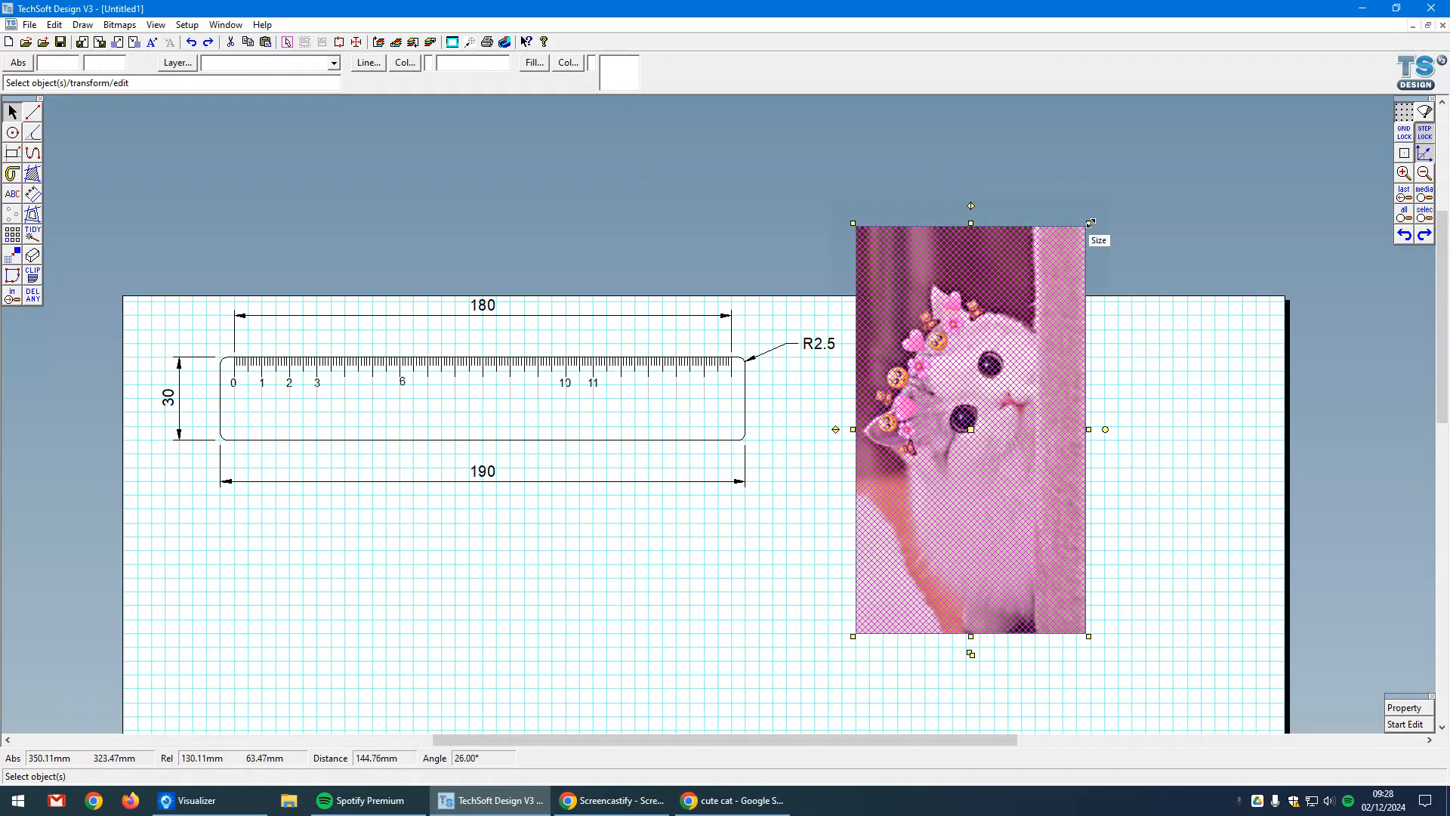
left_click_drag(1089, 399, 1087, 498)
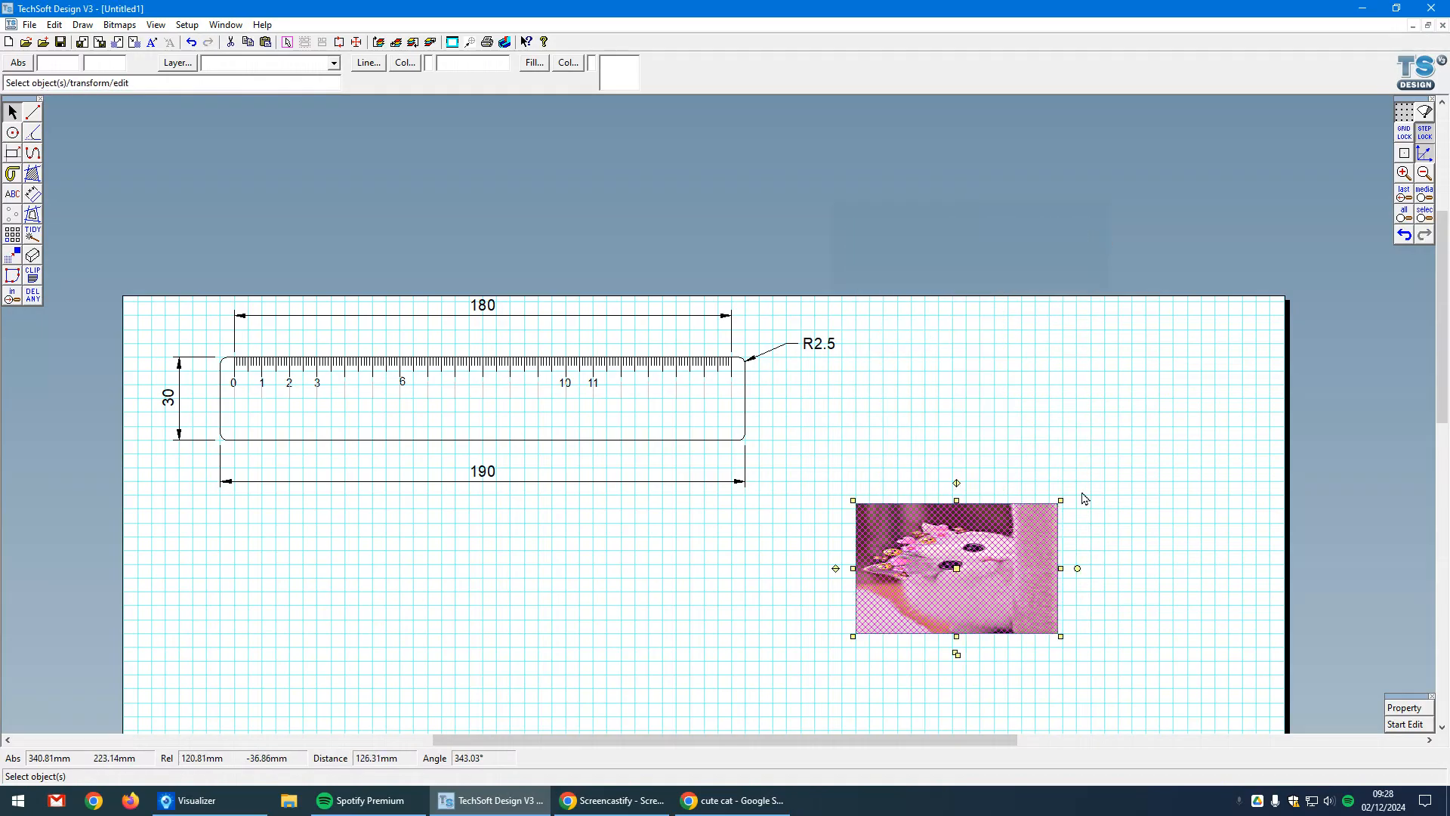
left_click(1404, 234)
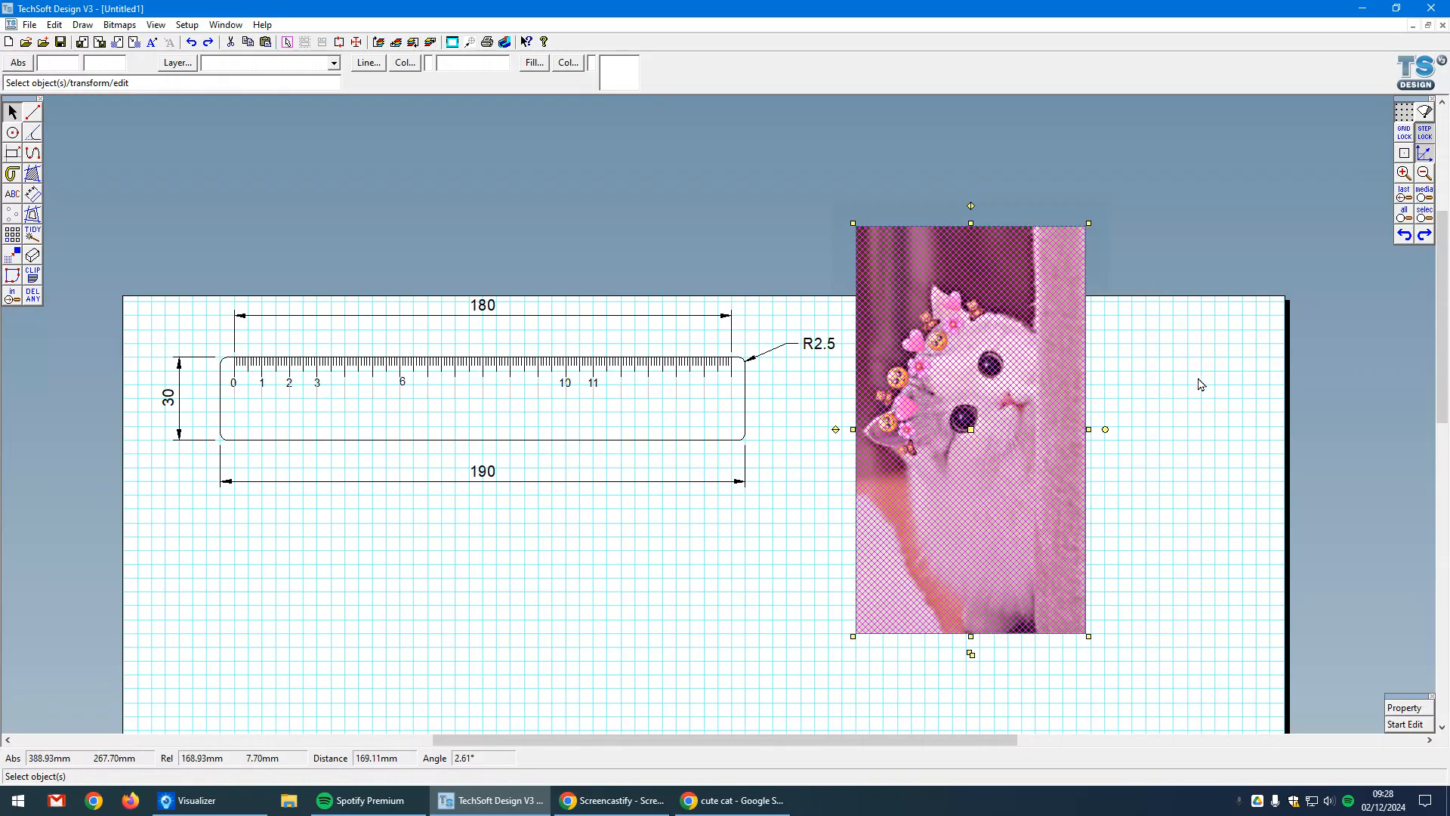
Step: Shrink the kitten picture proportionally to slightly taller than the ruler body and move it beside the ruler's right end
left_click(1088, 222)
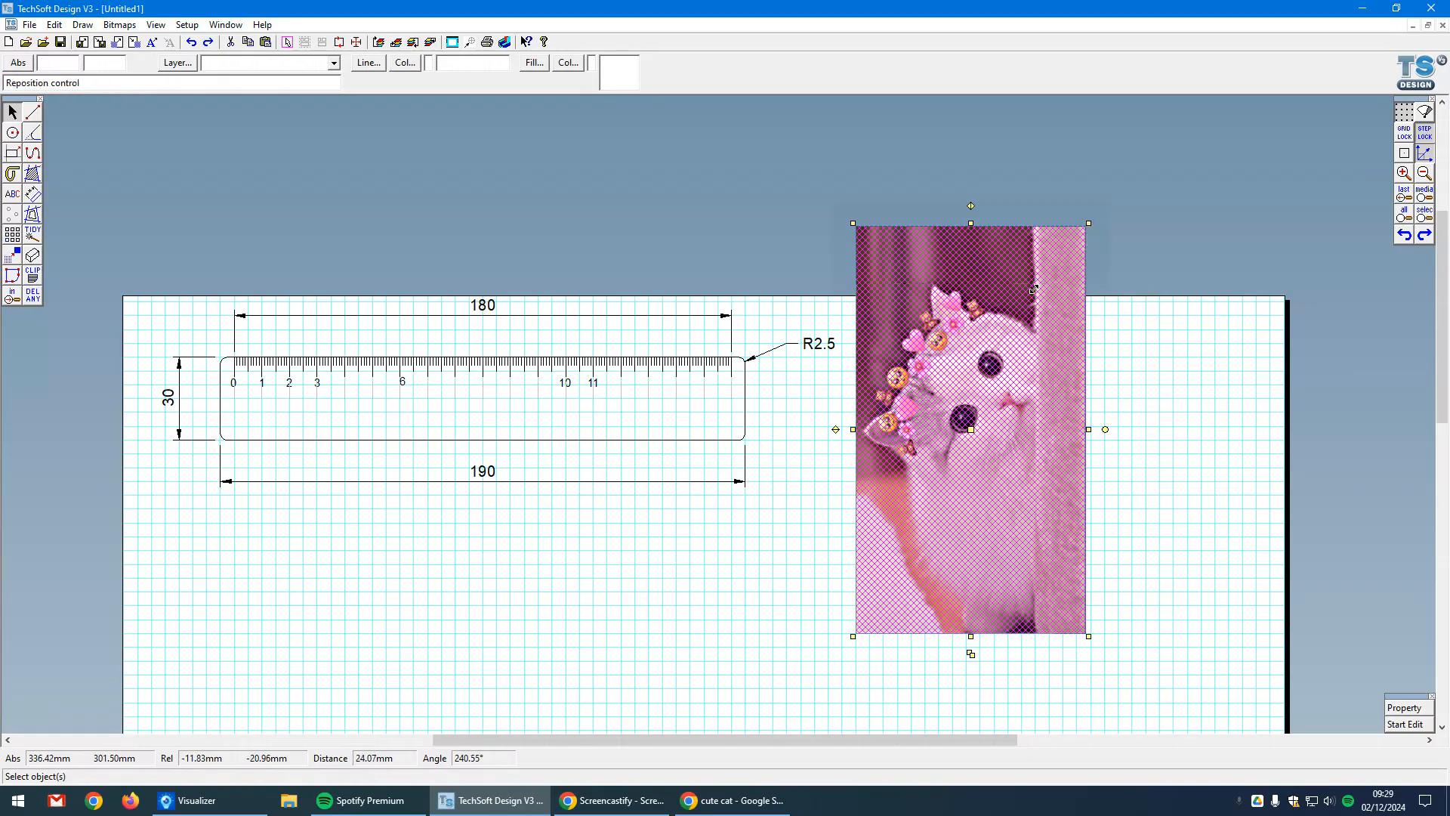
left_click(1071, 524)
left_click(958, 454)
left_click(1039, 550)
left_click(981, 605)
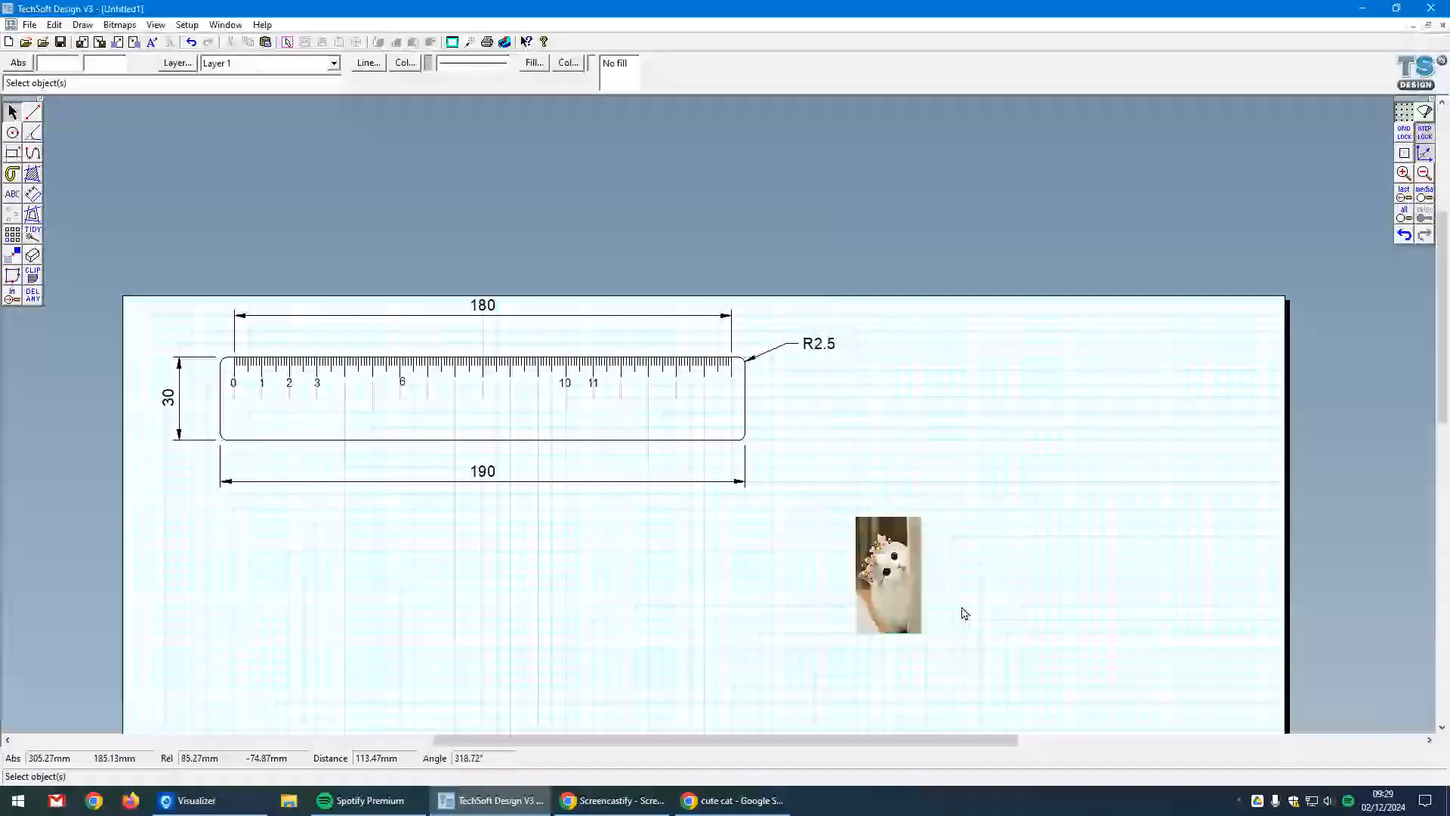
left_click(896, 587)
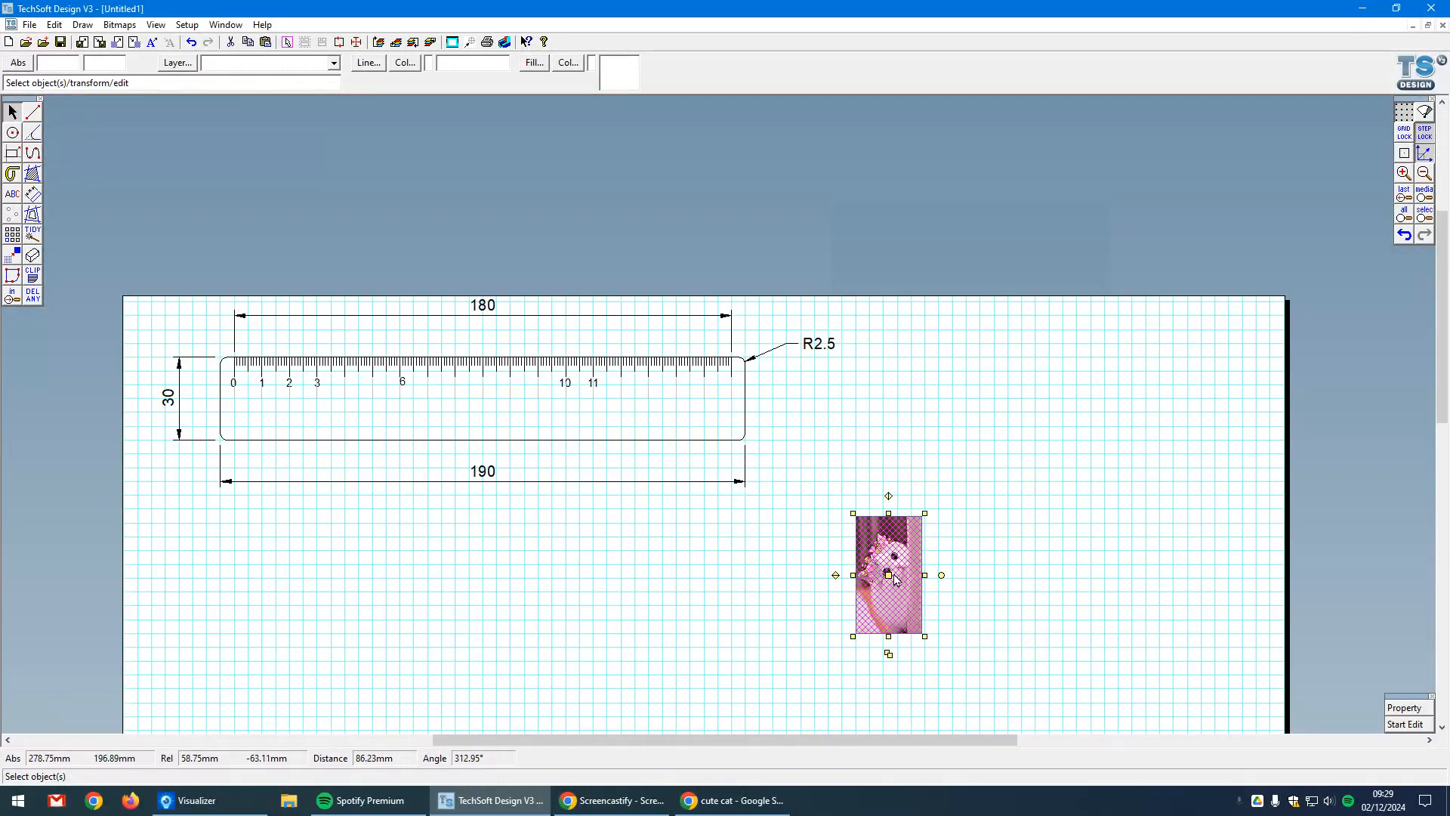
left_click_drag(896, 578, 804, 442)
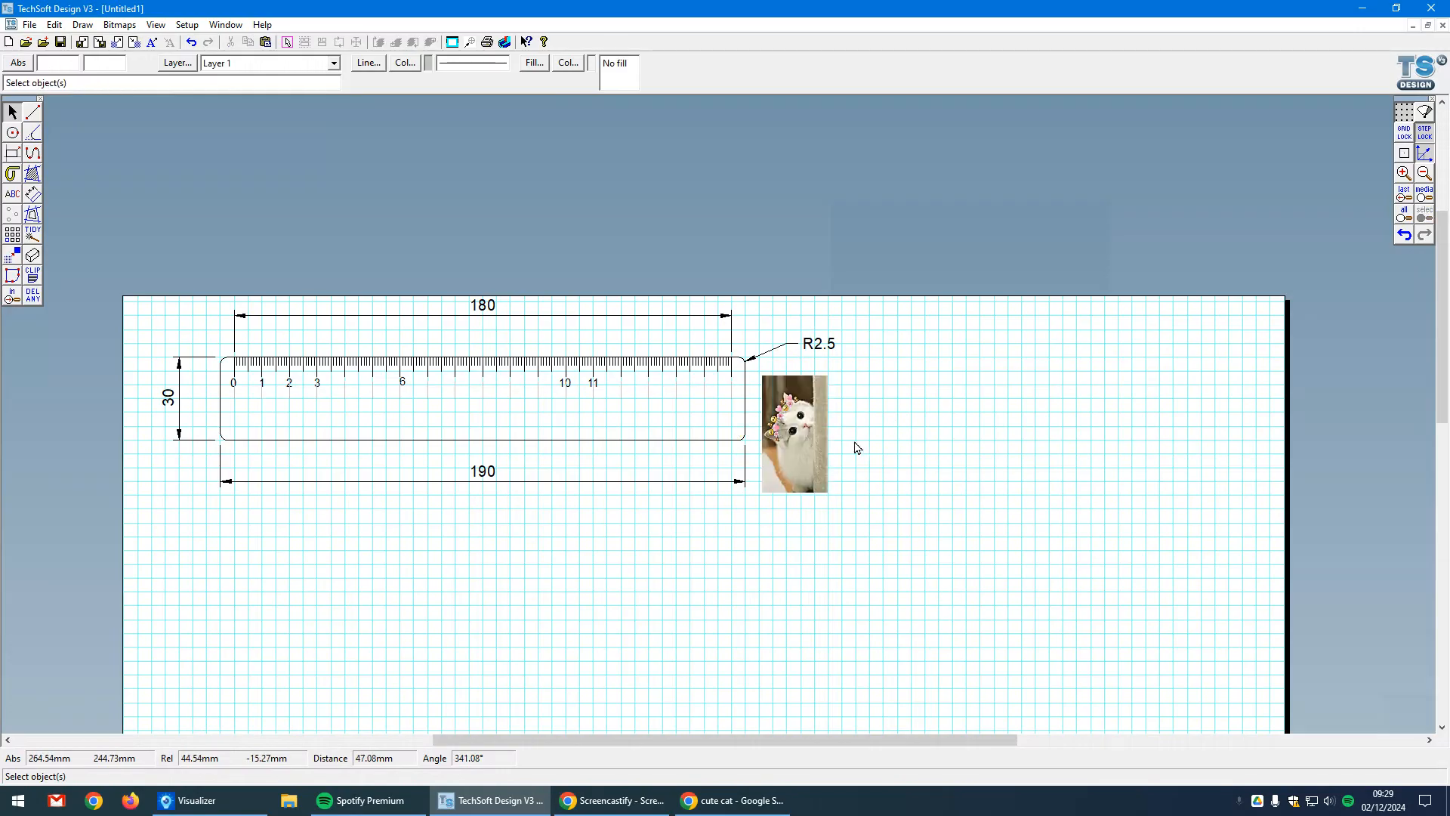
scroll(840, 421, "up", 1)
scroll(840, 421, "up", 1)
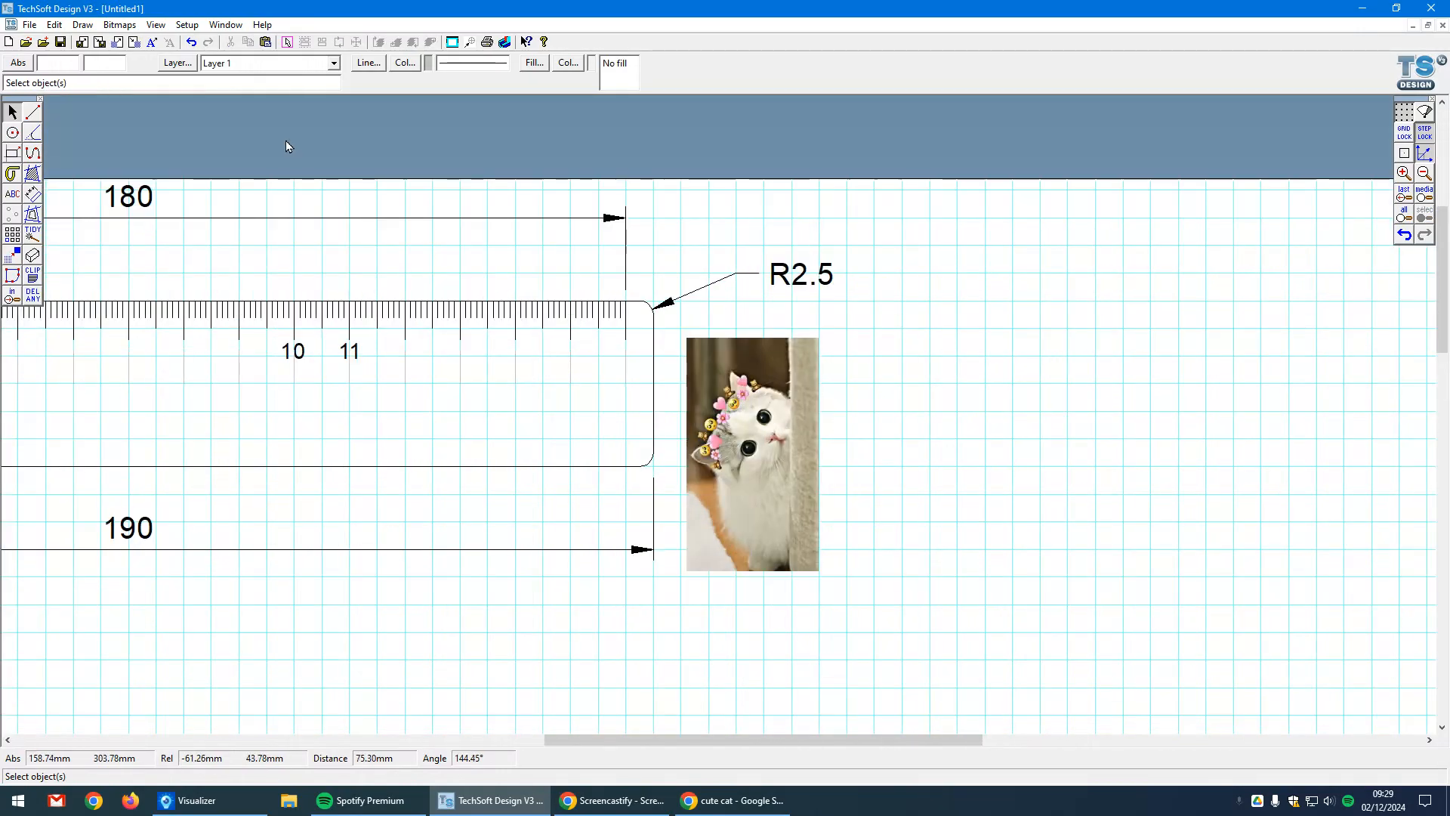
left_click(119, 24)
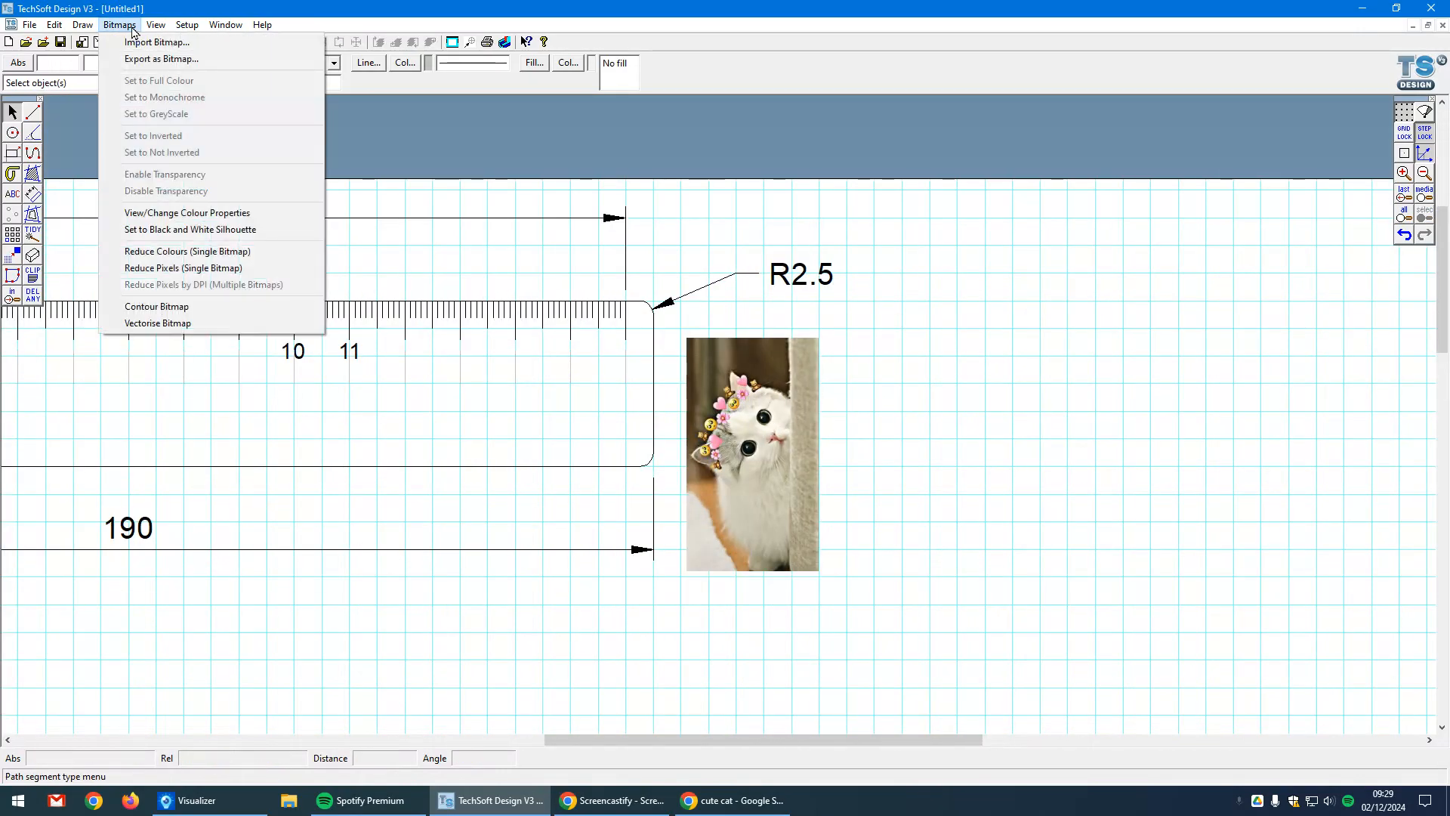
left_click(155, 24)
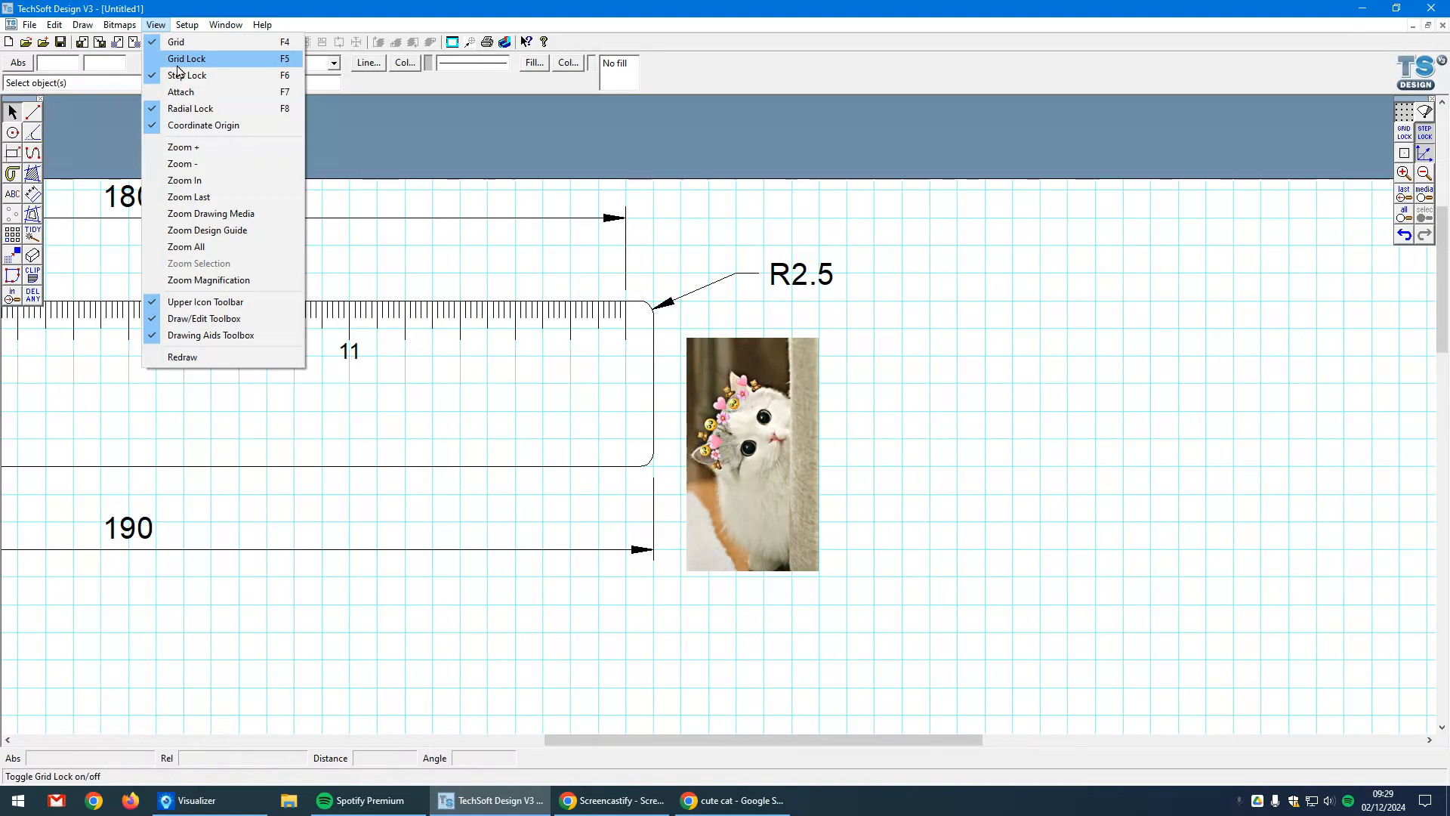
mouse_move(120, 24)
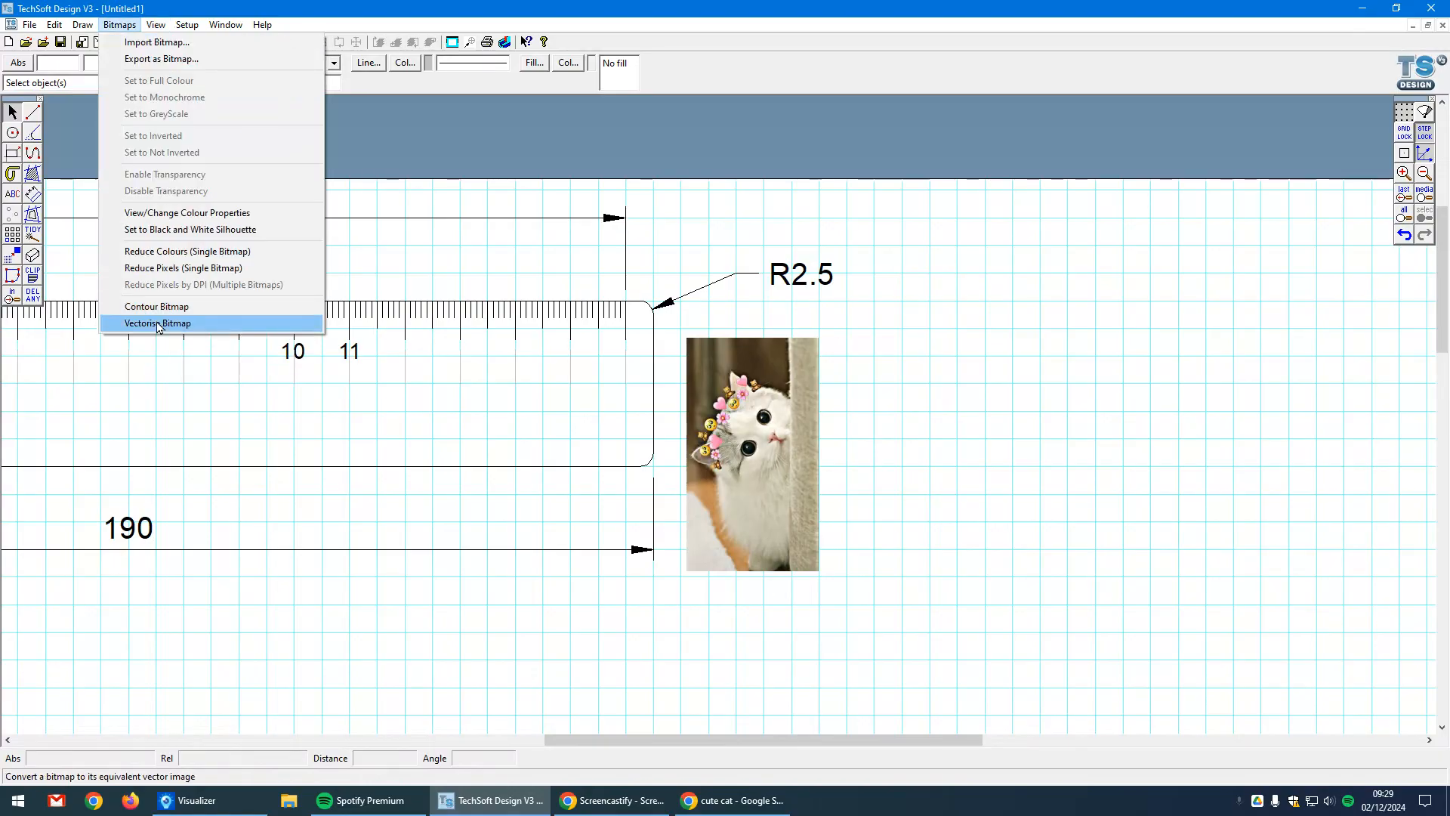
left_click(158, 323)
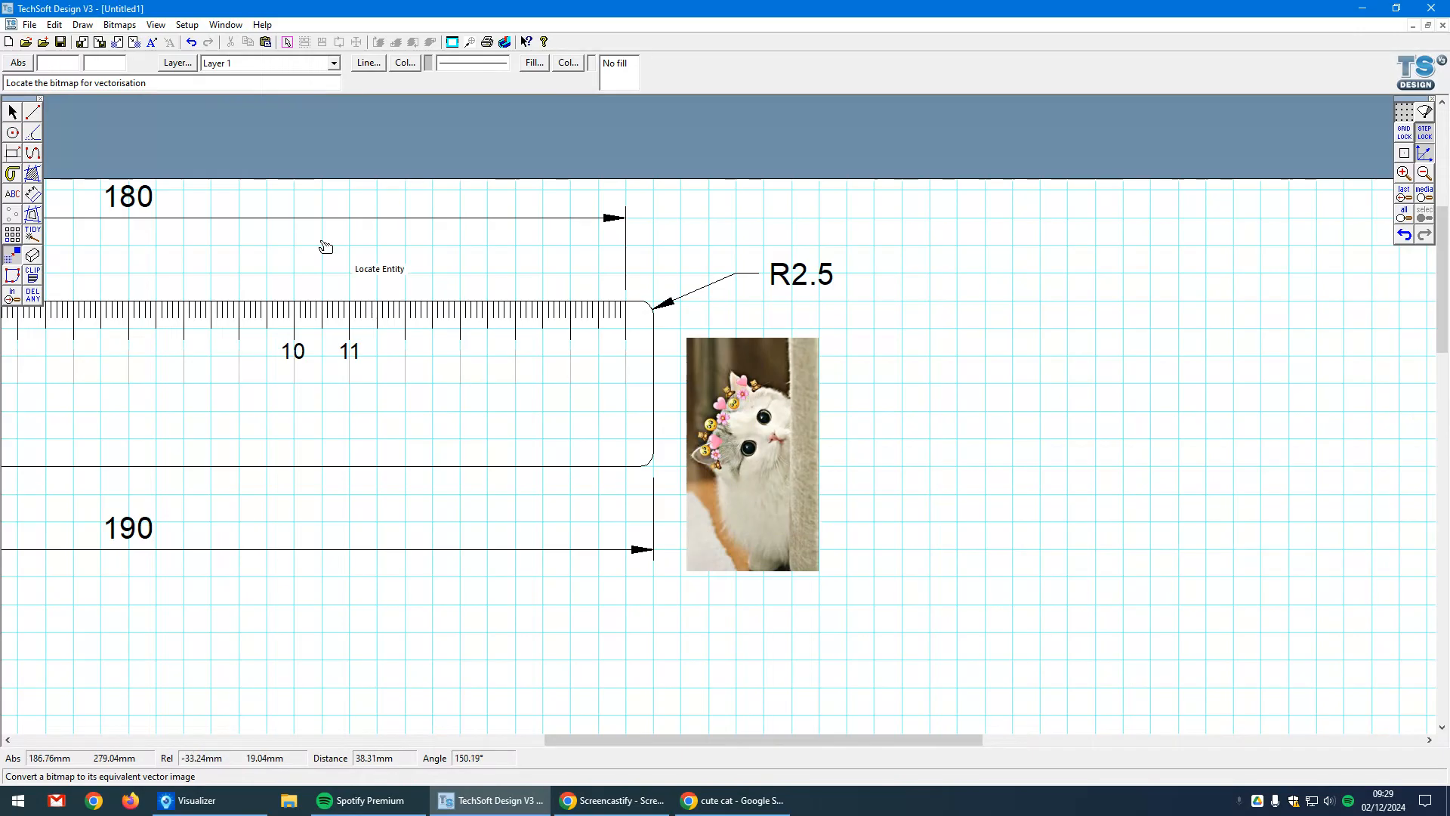
left_click(727, 410)
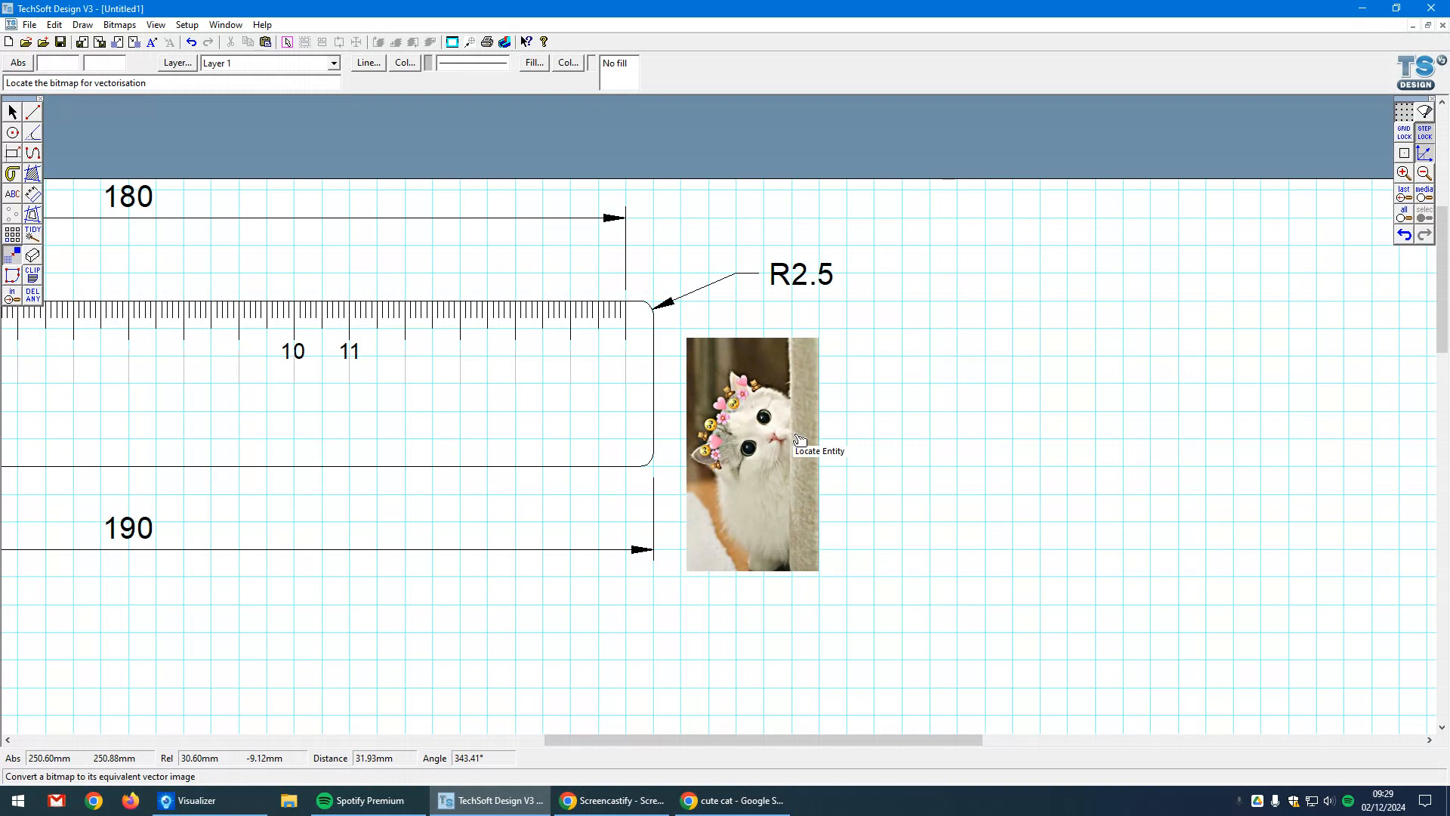
left_click(10, 113)
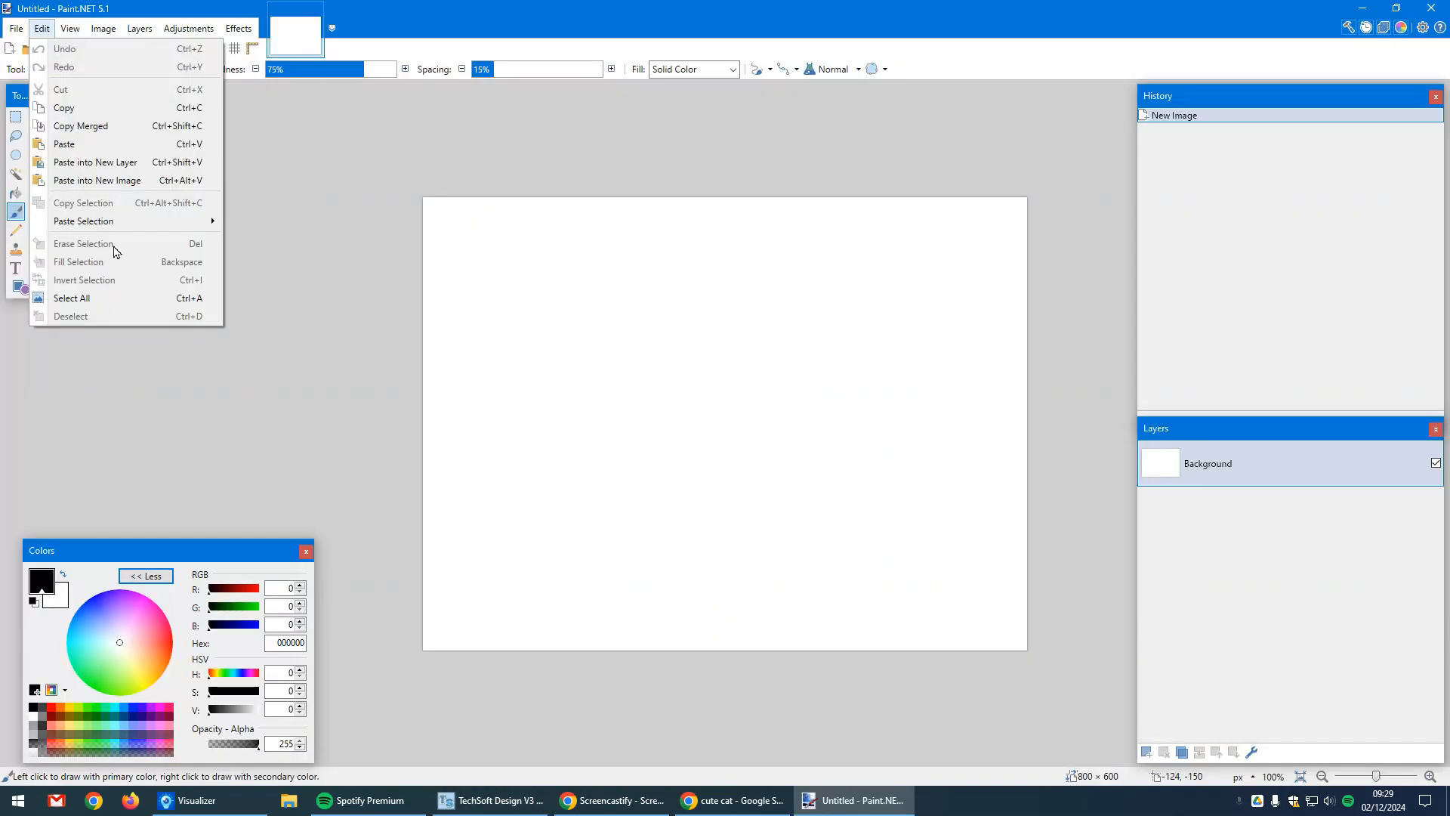
Step: In Paint.NET, paste the copied kitten picture into a new image and inspect its pixels near the flower crown up close
left_click(97, 180)
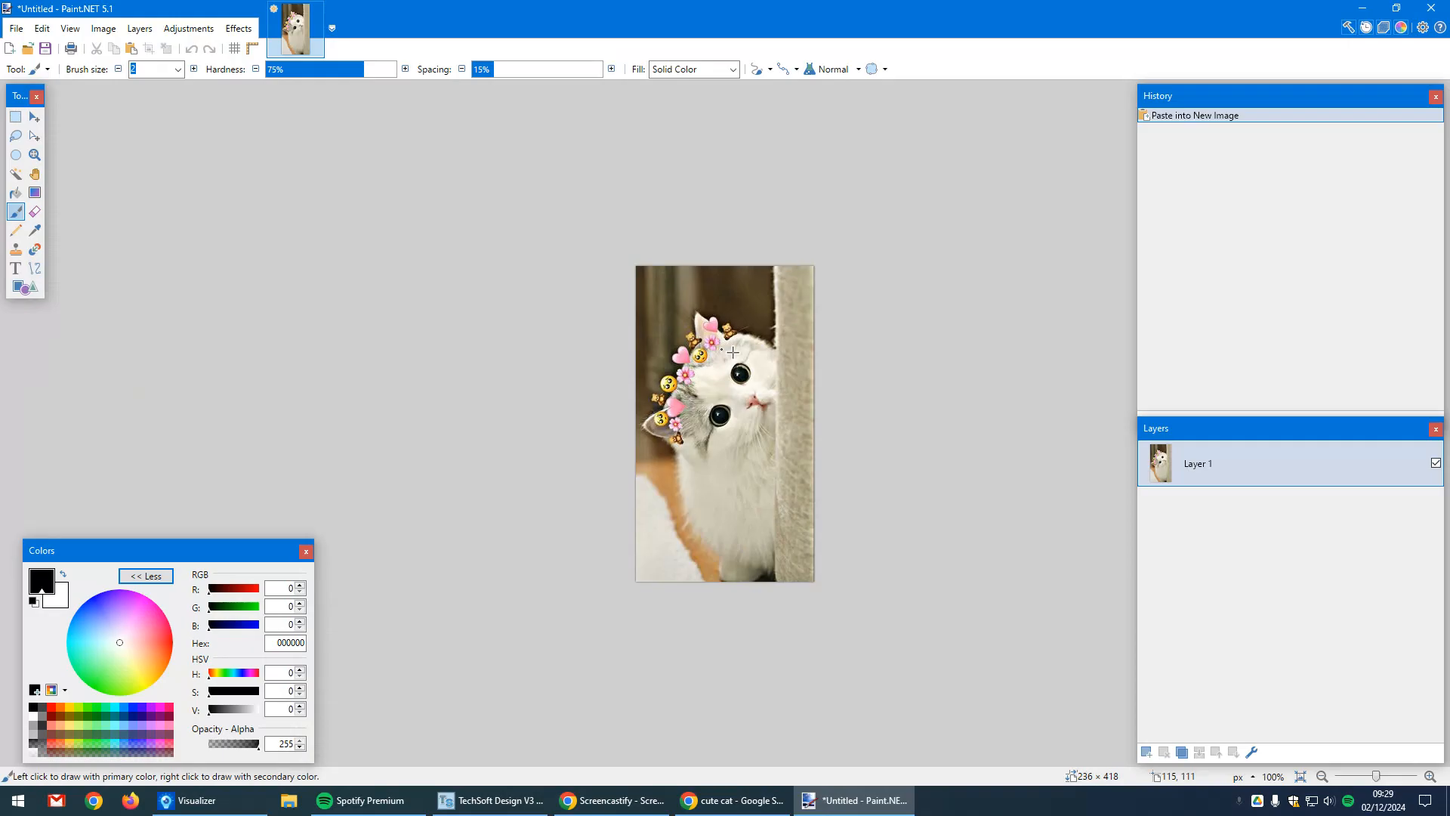
scroll(733, 352, "up", 5, "ctrl")
scroll(660, 290, "up", 5, "ctrl")
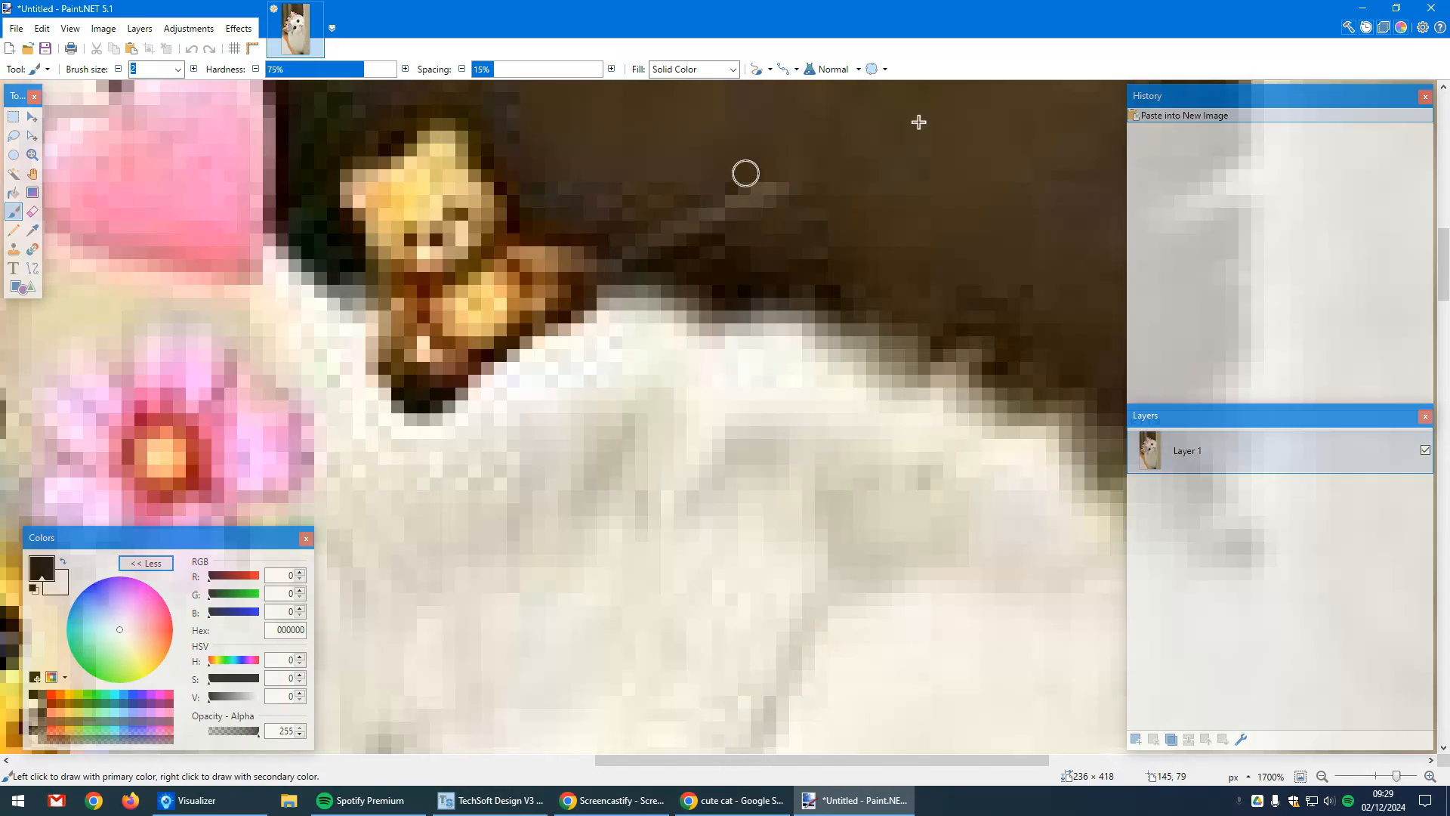
Step: Switch back to TechSoft Design V3 and examine the ruler's rounded upper right corner up close
left_click(1349, 15)
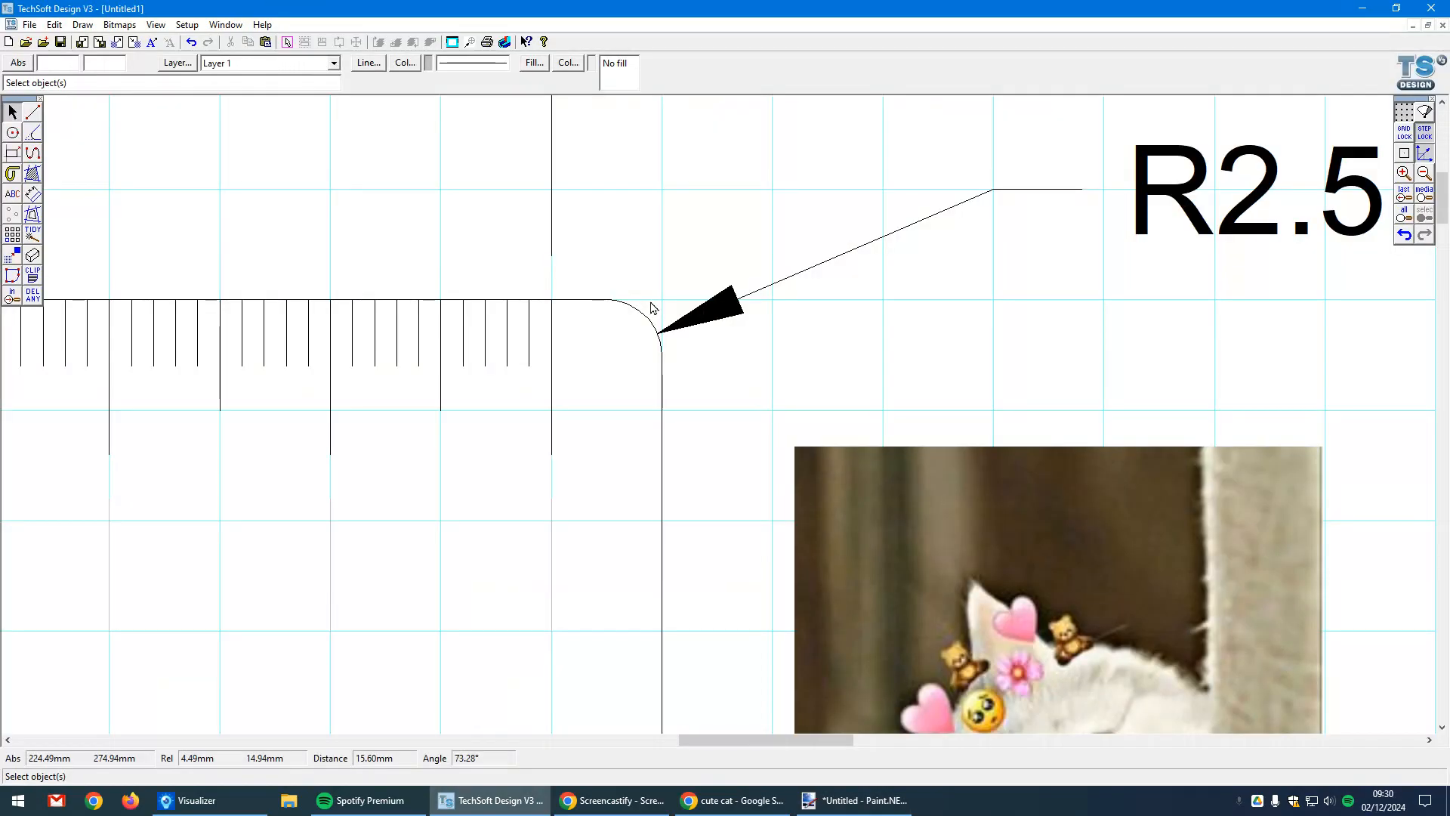
scroll(654, 309, "up", 3)
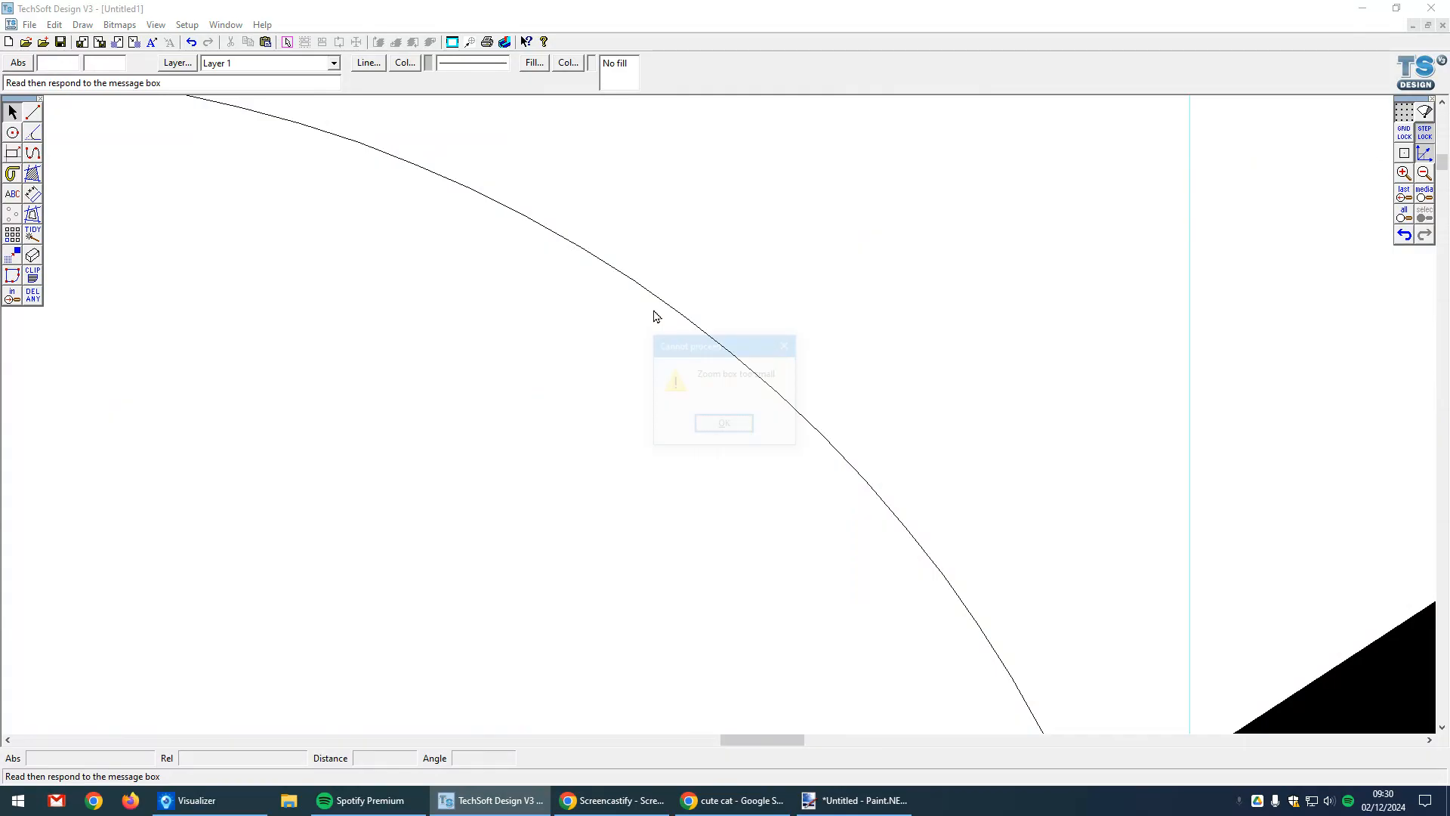
key("Return")
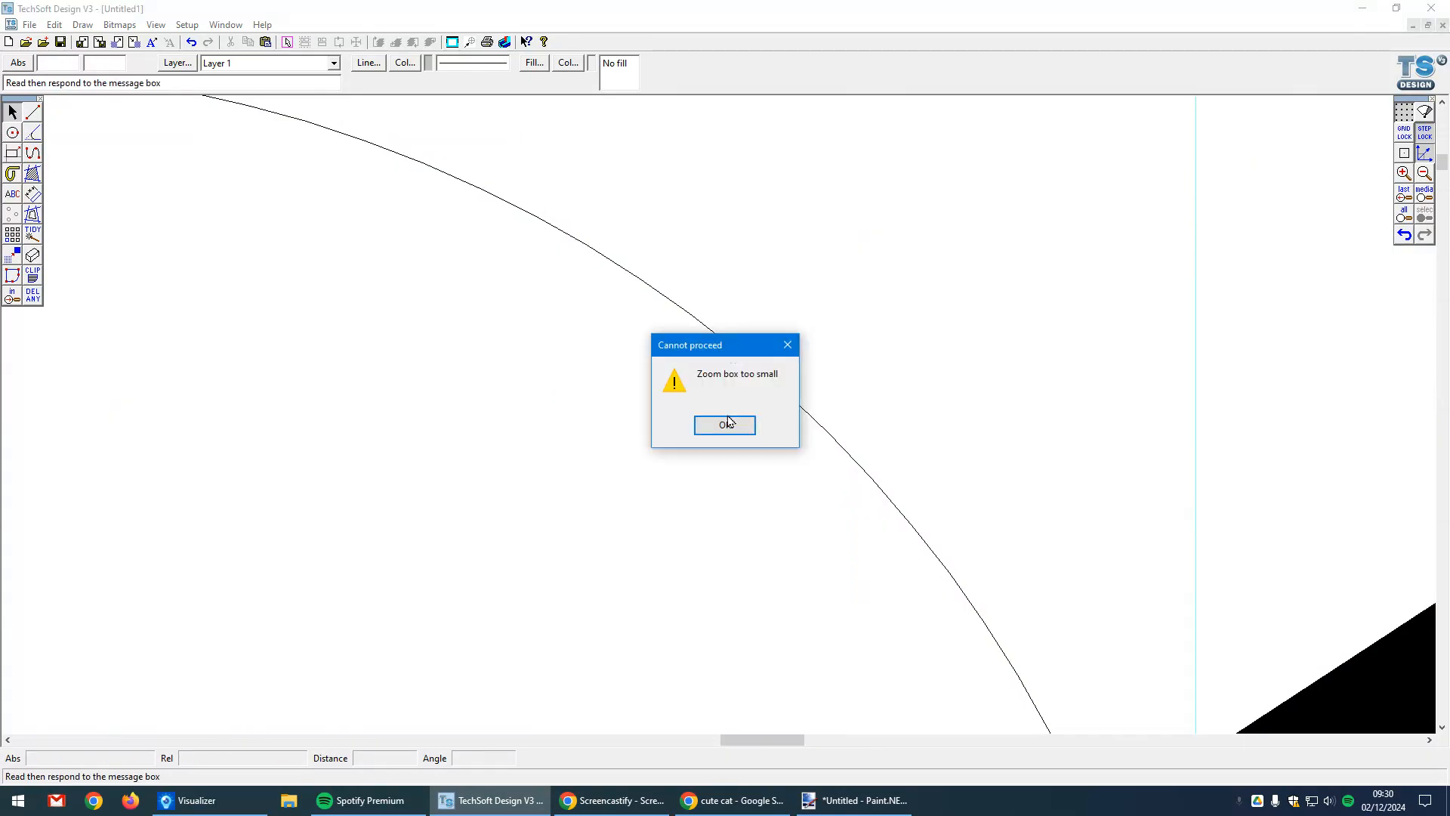
left_click(725, 425)
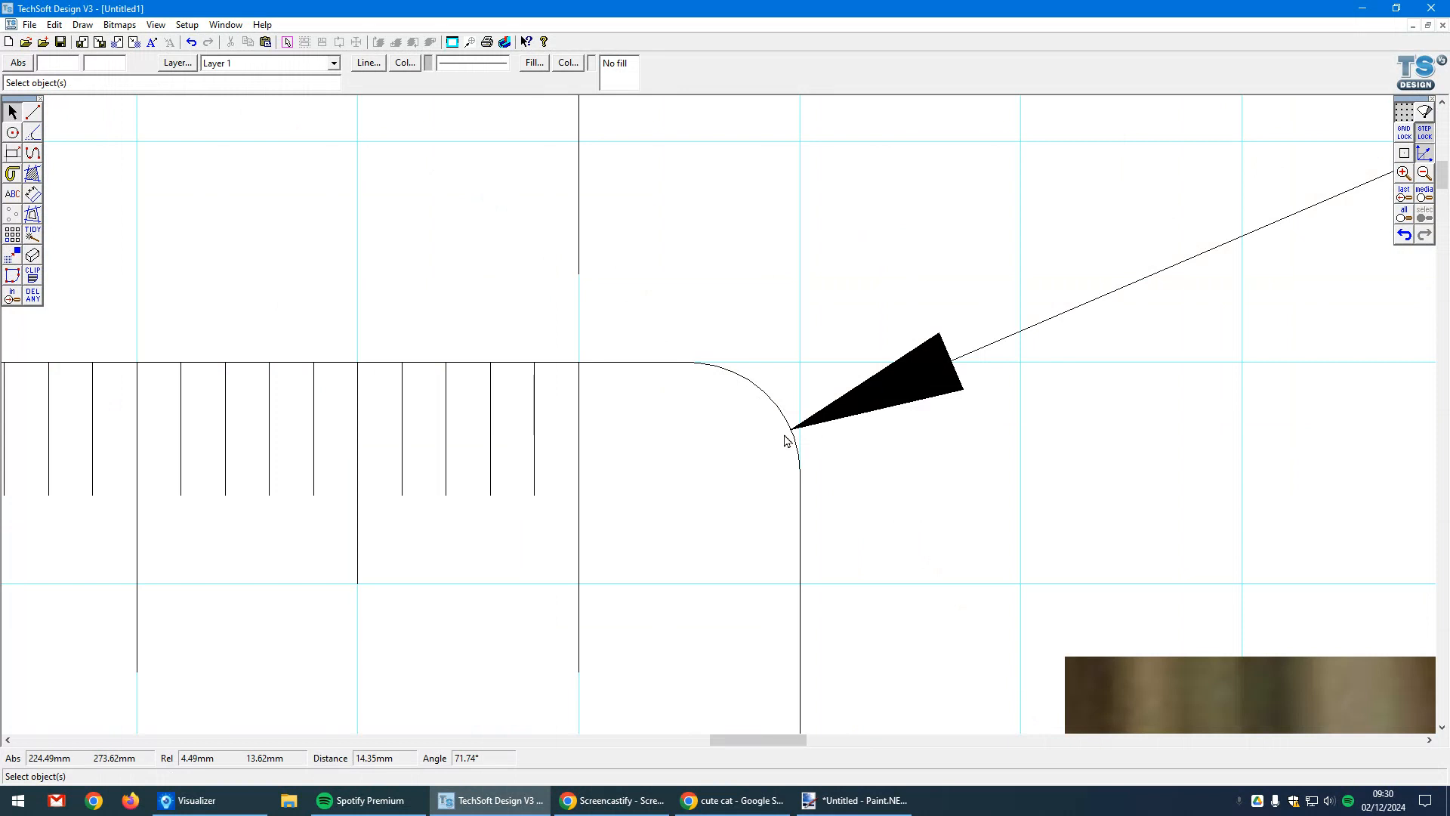
scroll(784, 440, "down", 3)
scroll(801, 466, "up", 3)
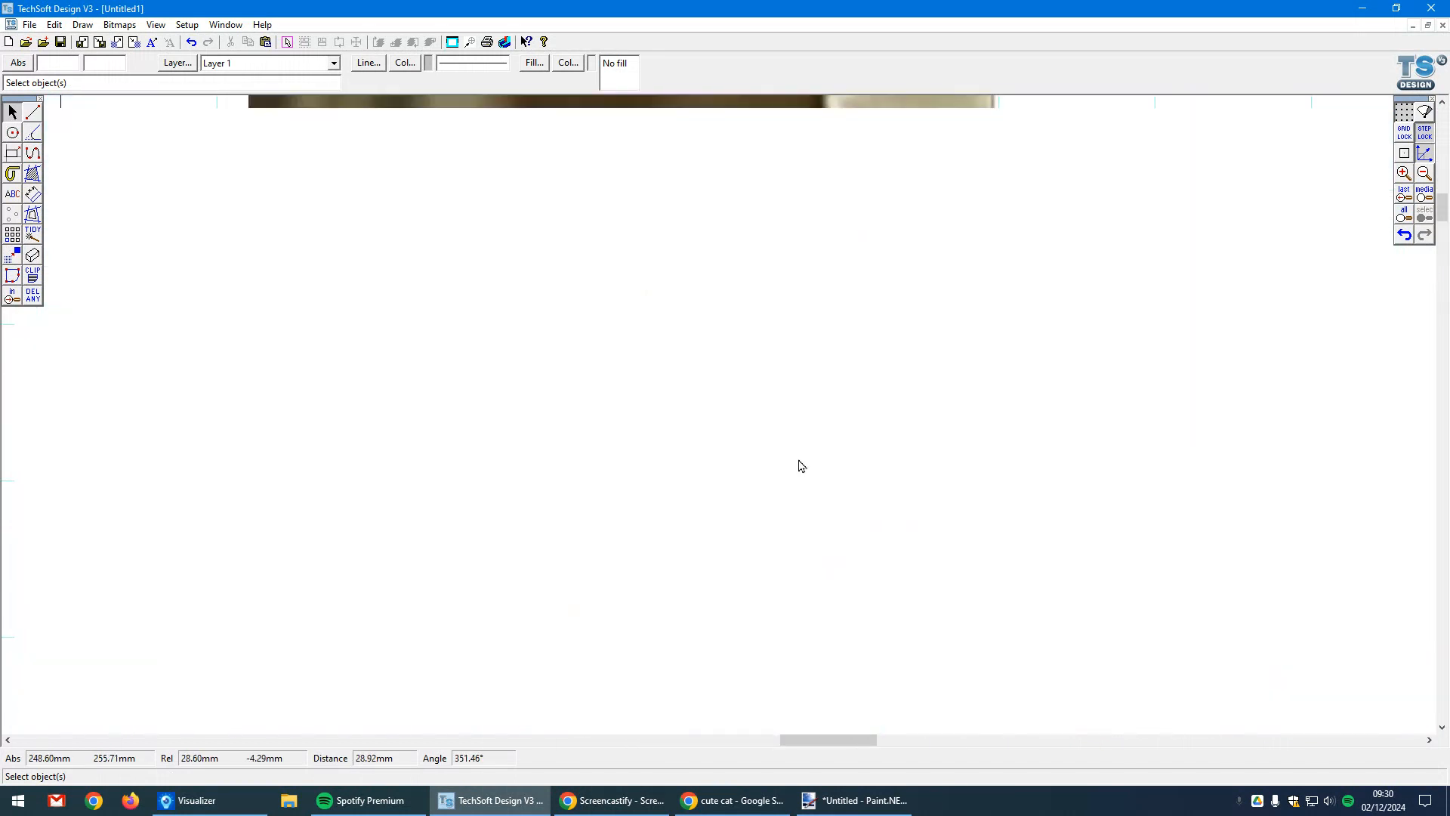
scroll(801, 466, "down", 3)
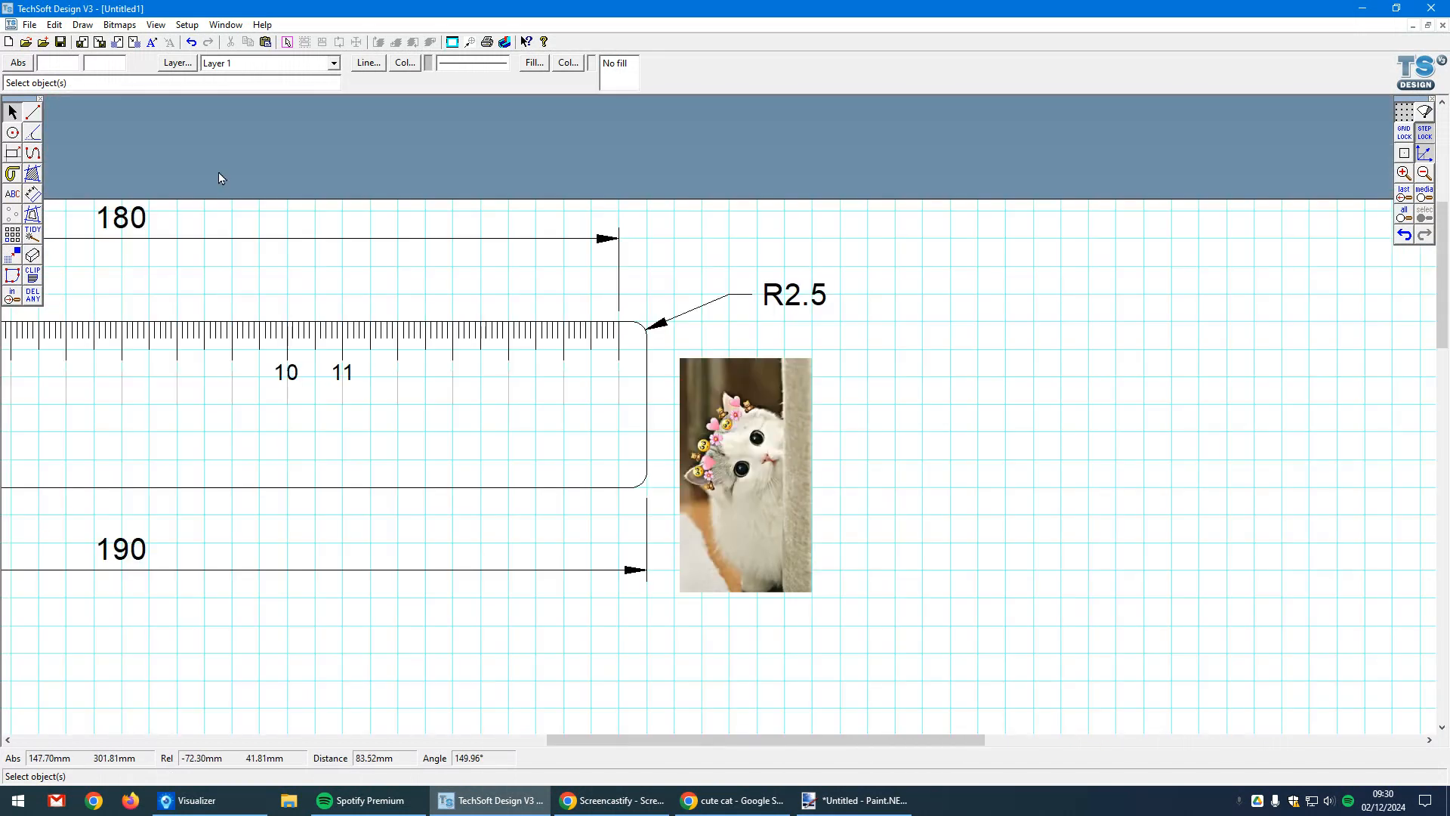
Step: Vectorise the kitten picture in monochrome with a transparent background, slightly lower luminance and the default conversion settings
left_click(132, 29)
left_click(157, 322)
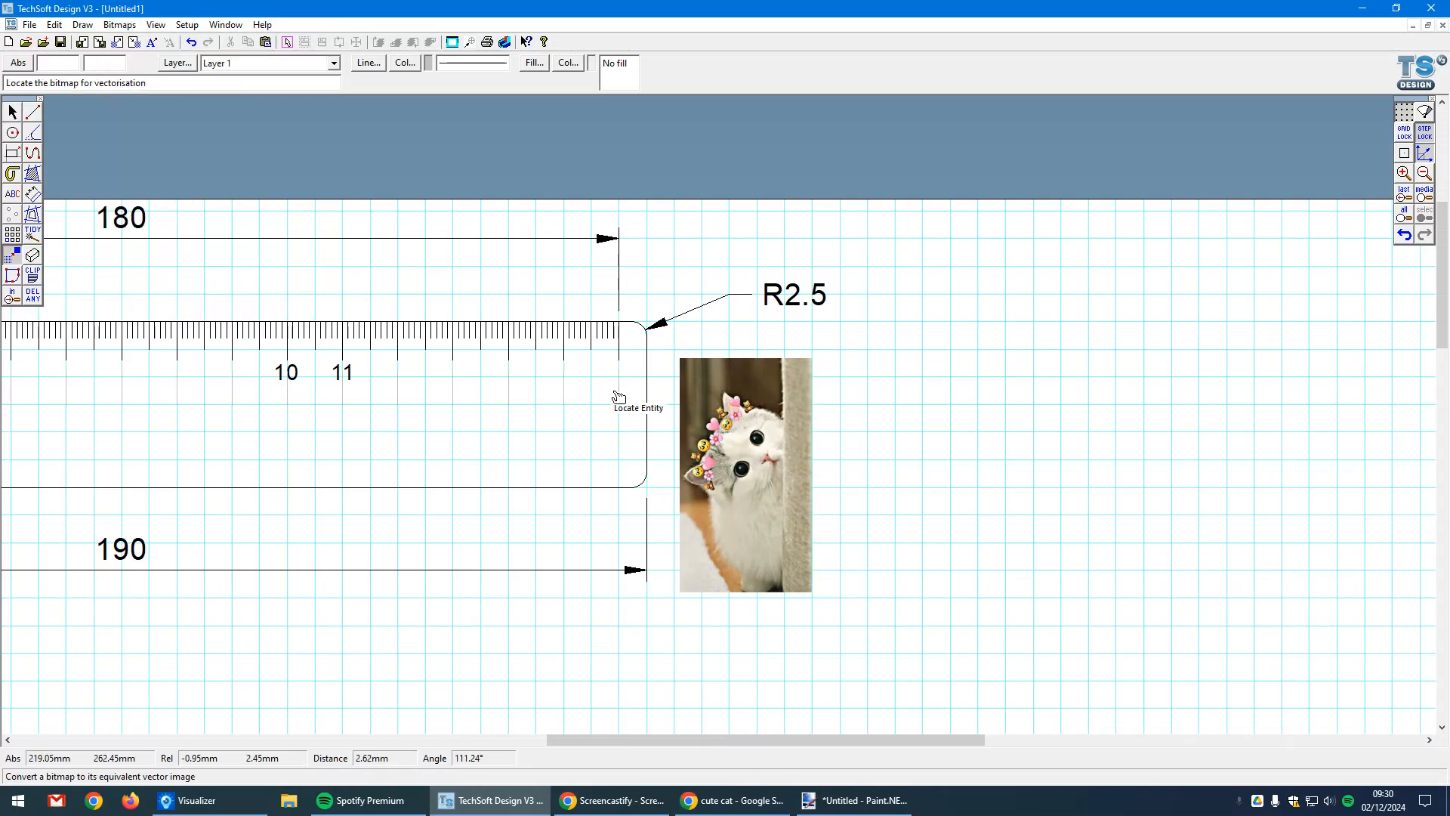
left_click(733, 438)
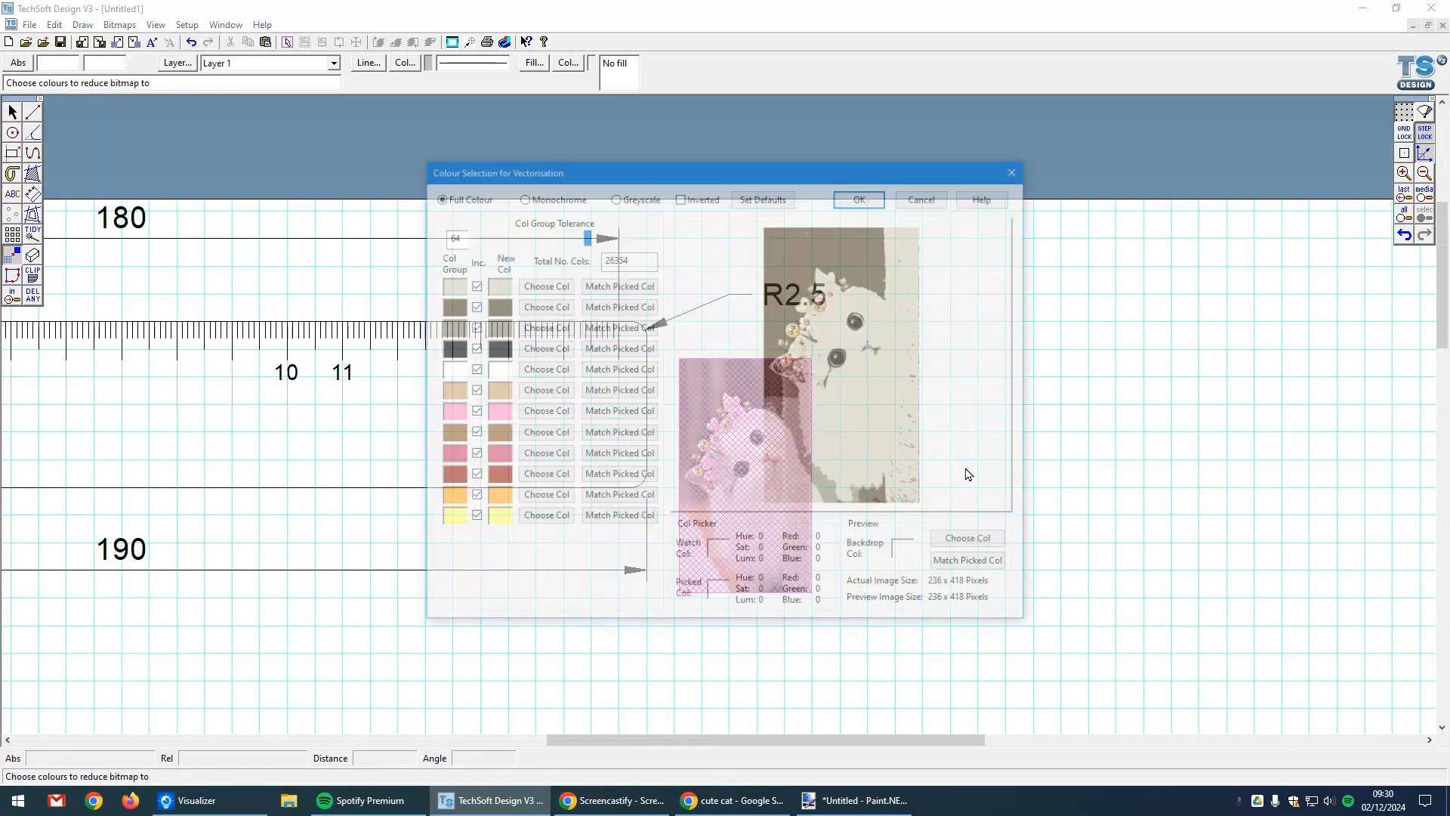
mouse_move(805, 175)
left_mouse_down()
mouse_move(552, 140)
mouse_move(478, 106)
left_mouse_up()
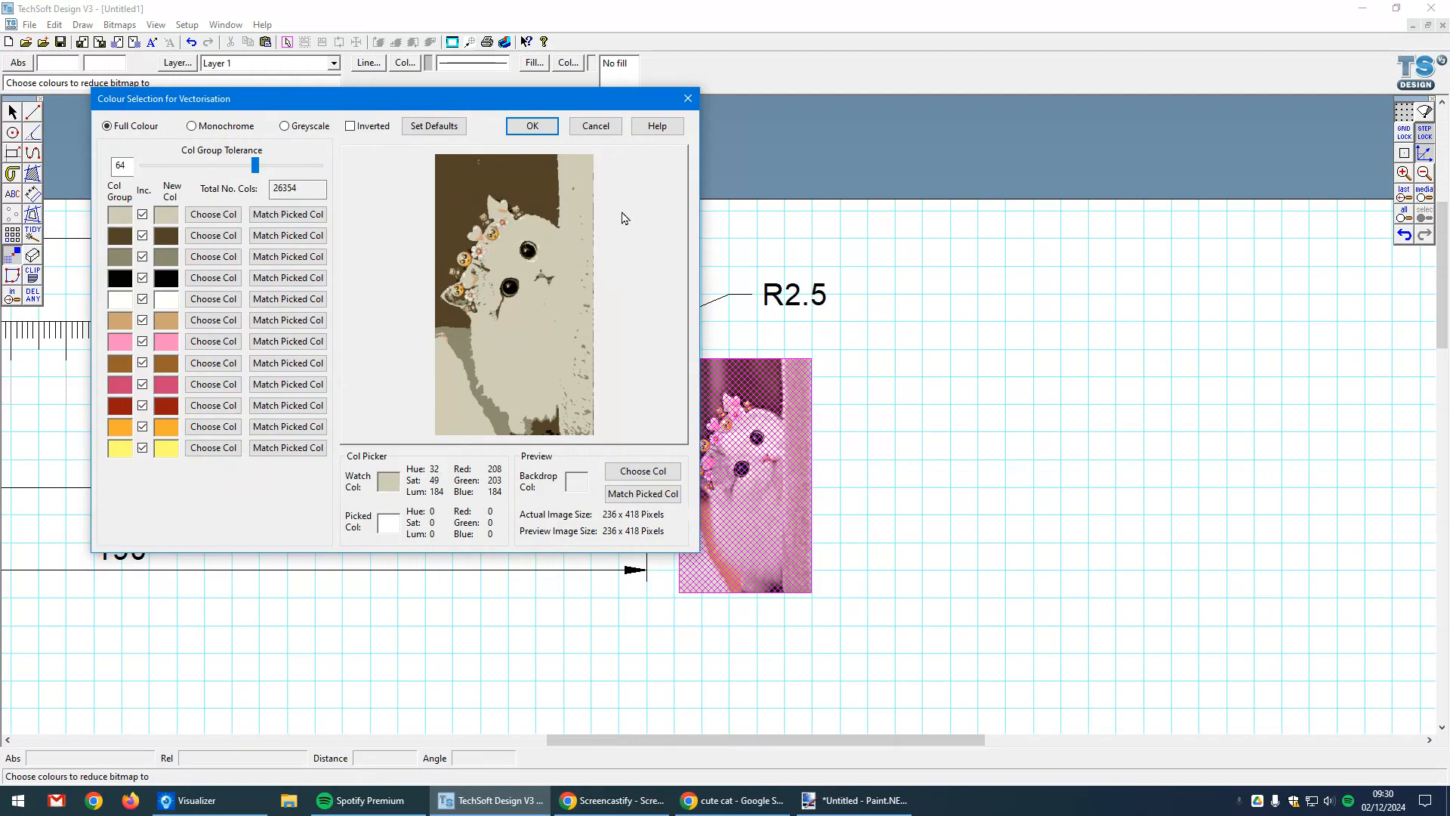
left_click(193, 127)
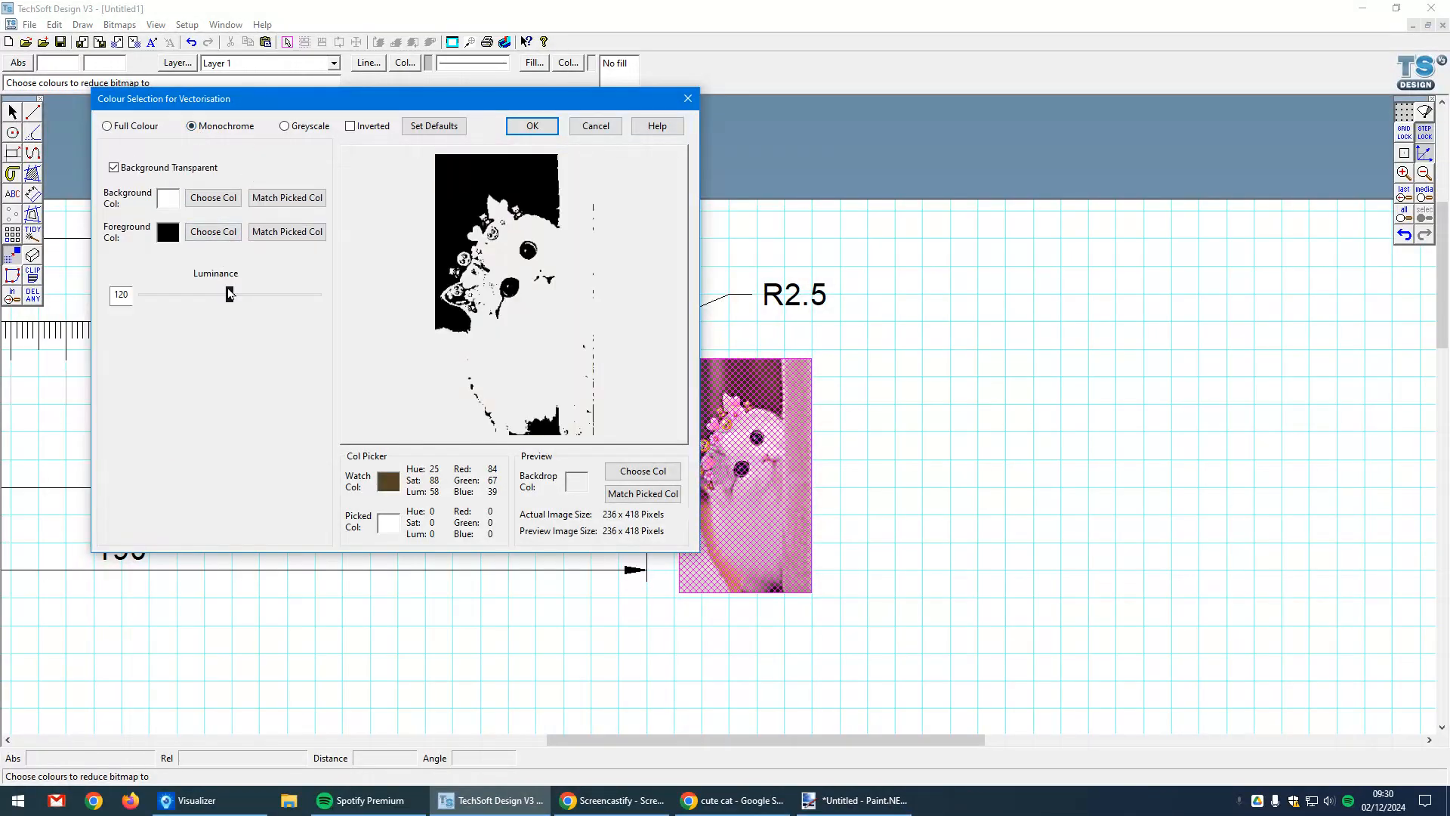
mouse_move(233, 295)
left_mouse_down()
mouse_move(292, 296)
mouse_move(190, 295)
mouse_move(220, 291)
left_mouse_up()
left_click(532, 126)
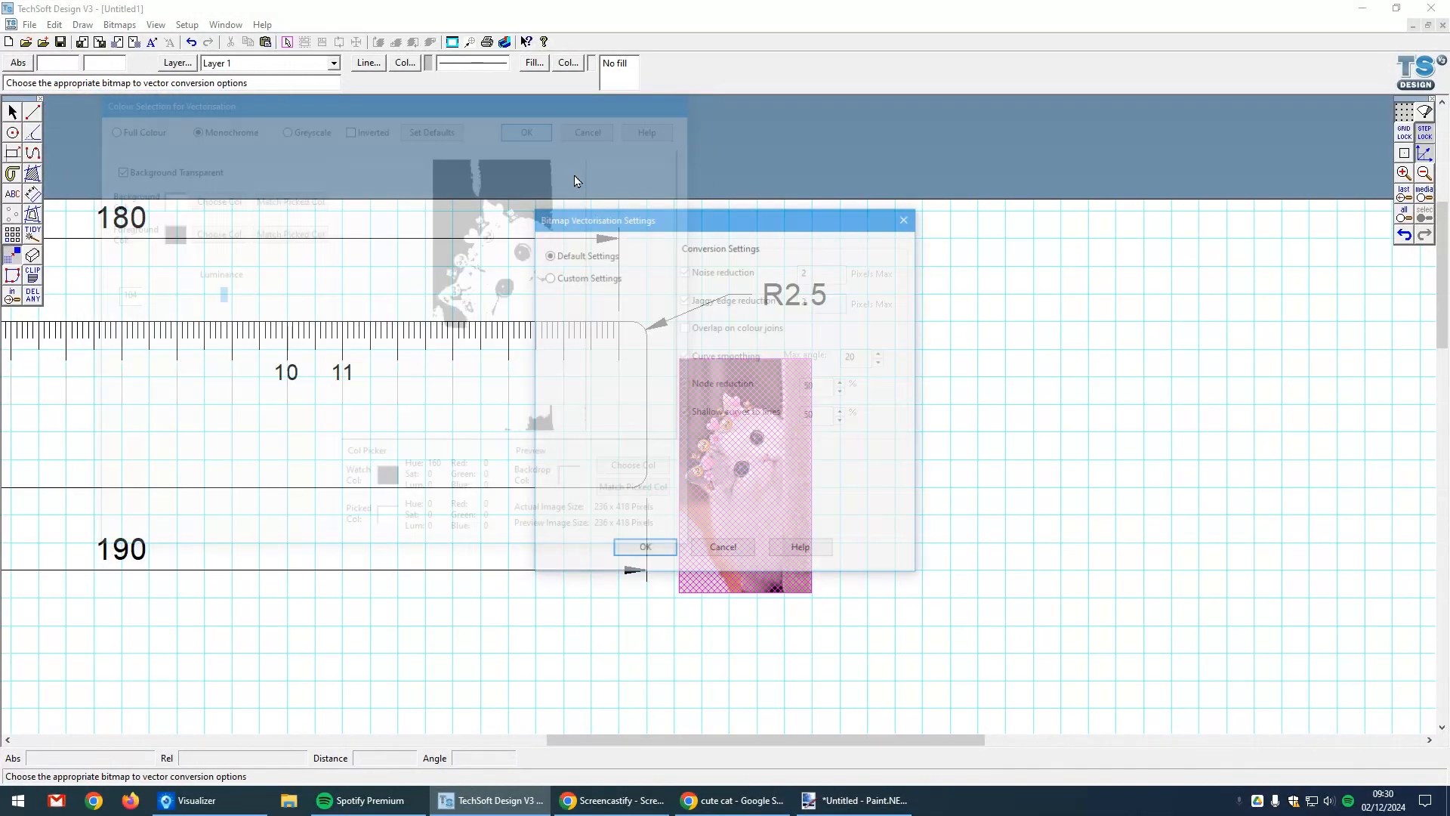
left_click(672, 551)
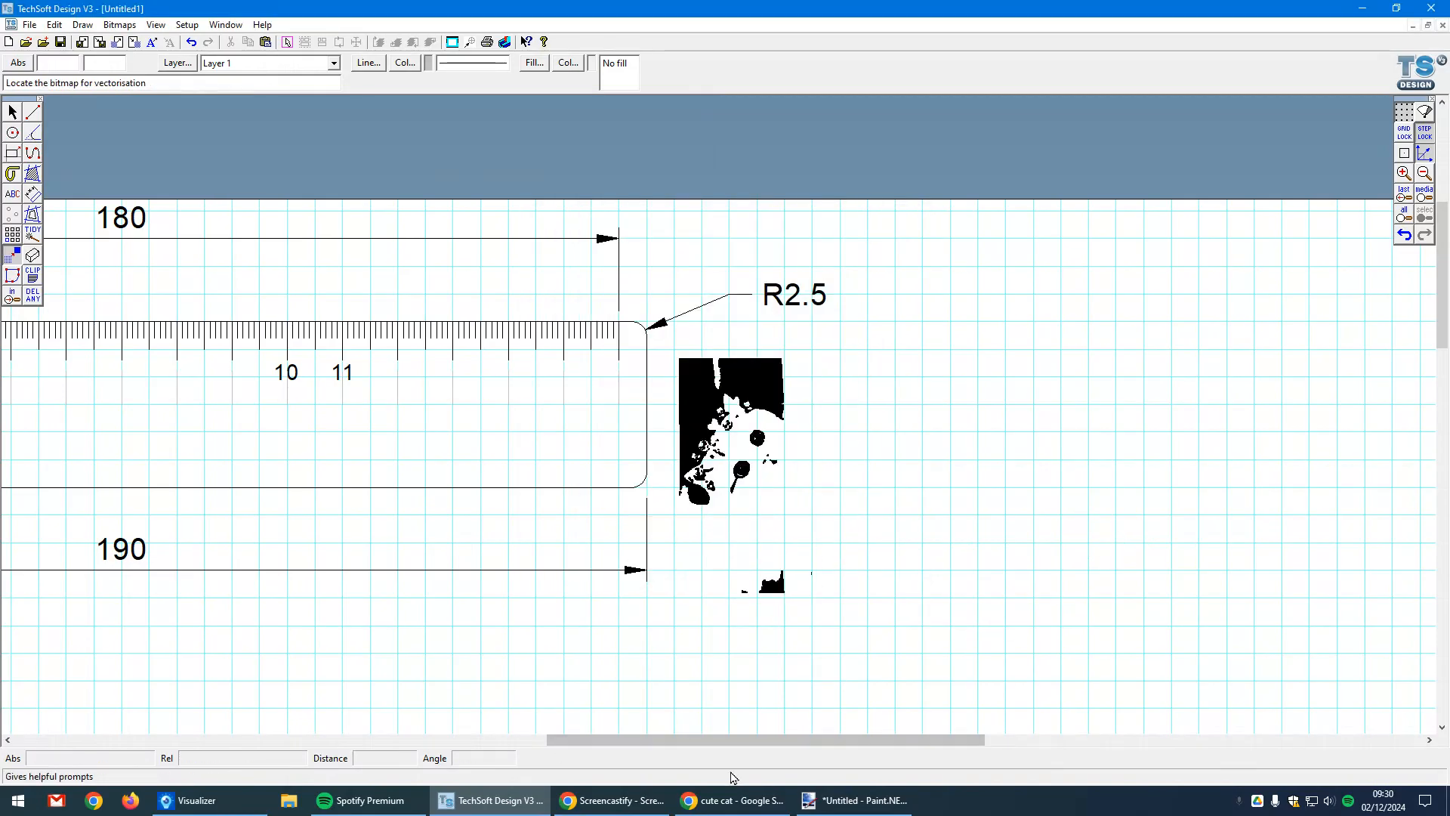
Step: Switch to Chrome and filter the cute cat image results to large, black and white pictures
left_click(731, 800)
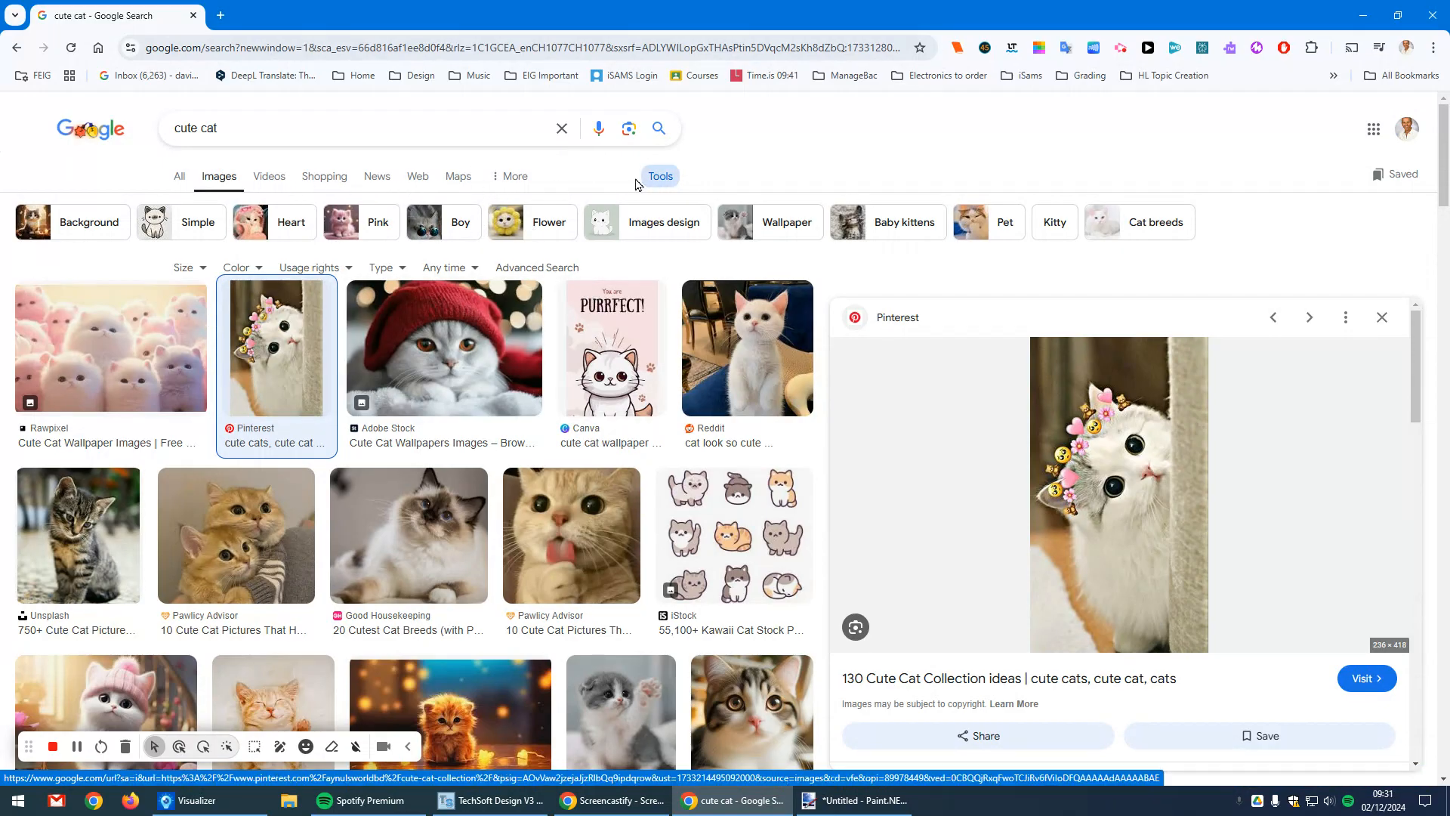
left_click(204, 268)
left_click(215, 332)
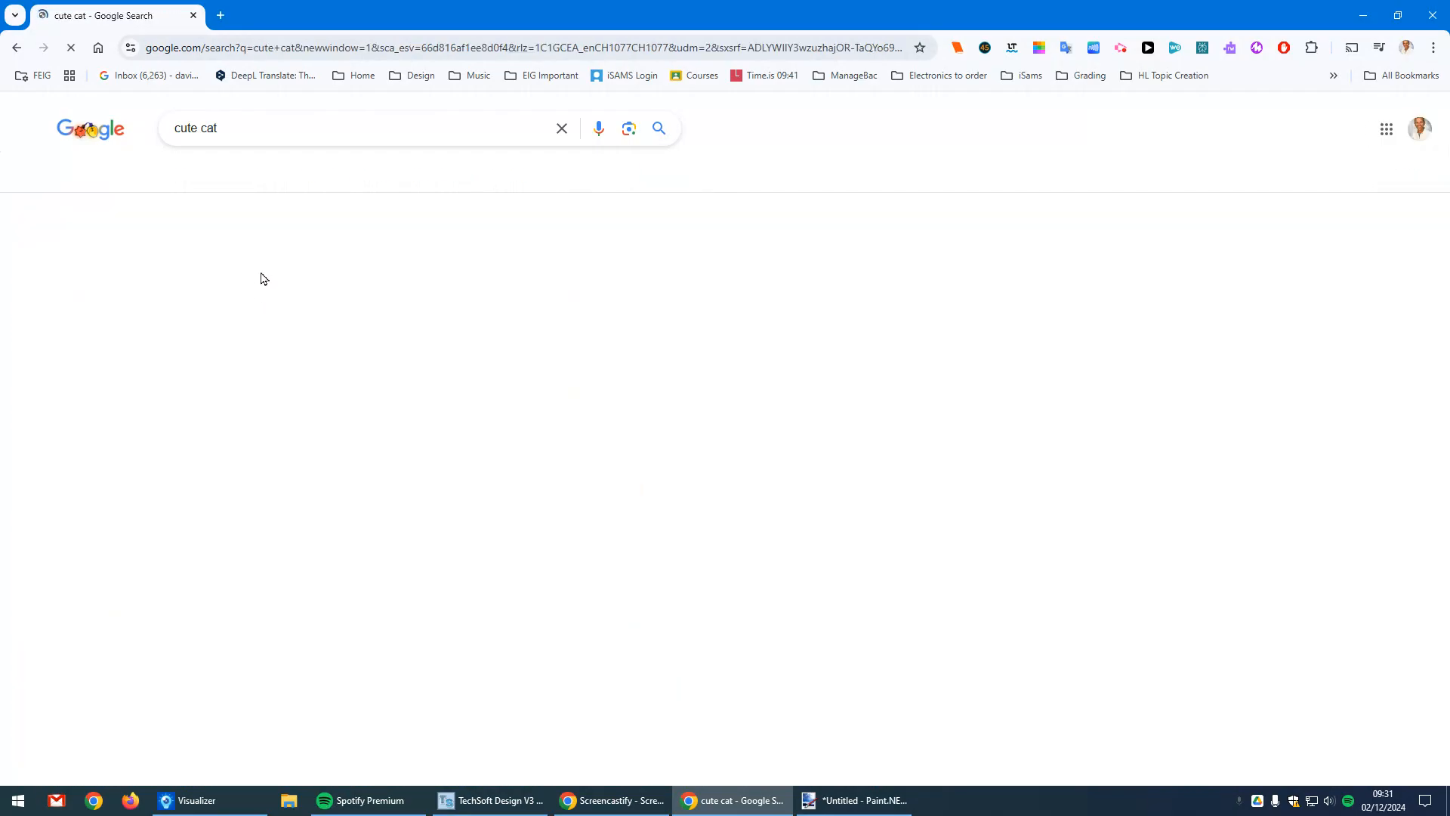
left_click(268, 268)
left_click(269, 271)
left_click(269, 271)
left_click(292, 313)
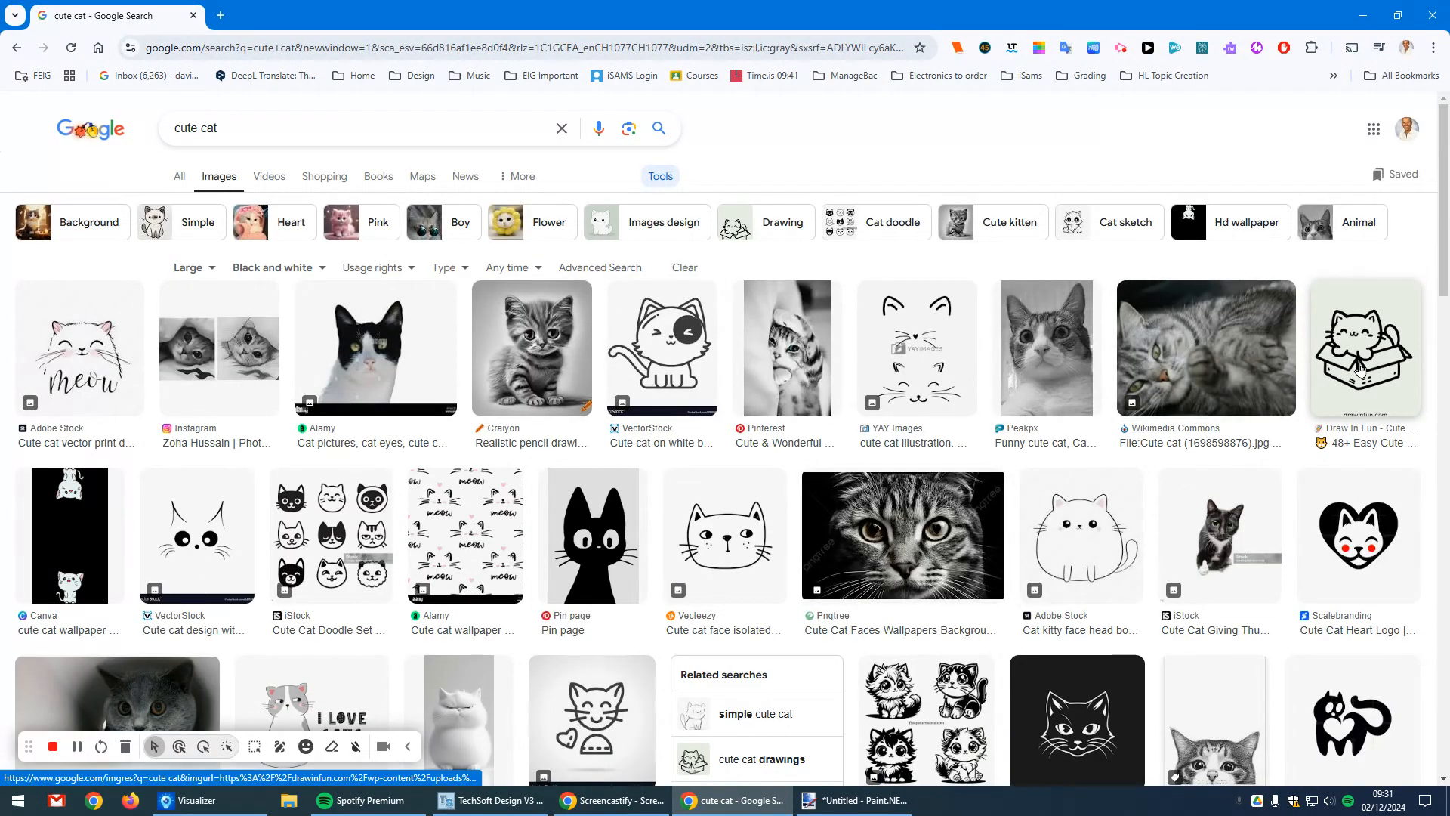
Step: Open the Draw In Fun drawing of a cat in a box from the image results and copy the image
left_click(1359, 369)
right_click(1099, 514)
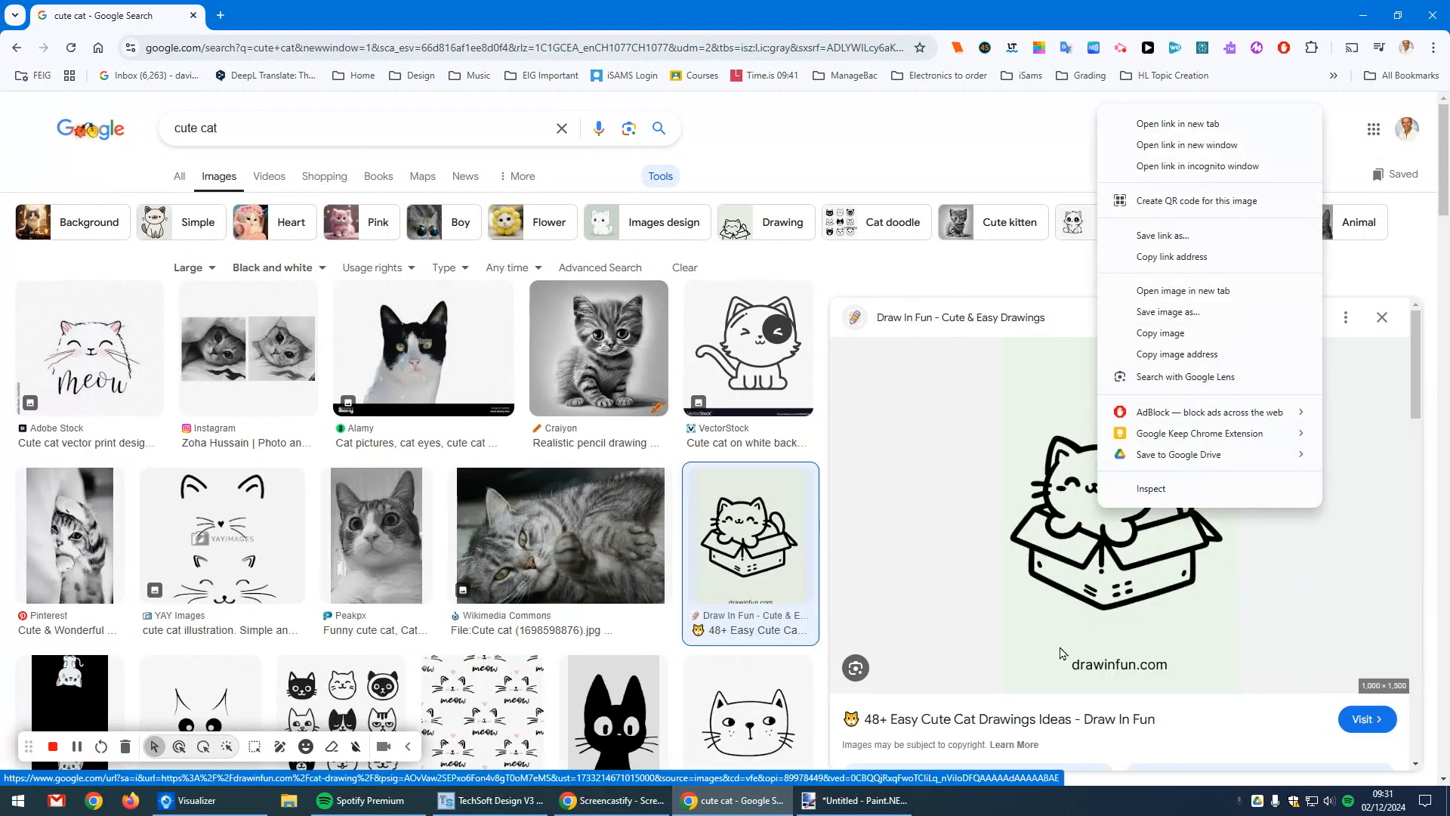
left_click(1178, 335)
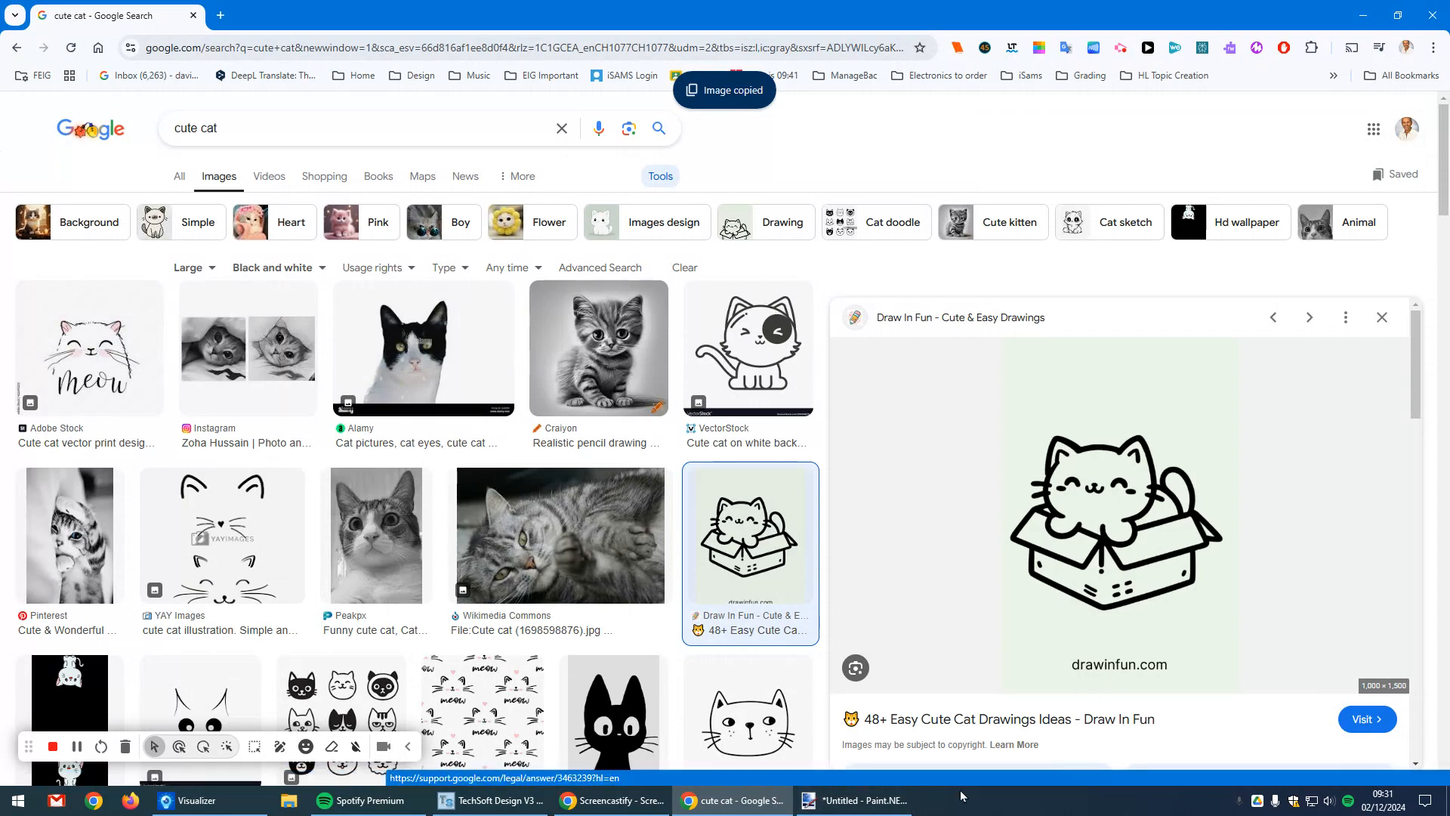
Step: Switch to Paint.NET and paste the copied cat-in-a-box drawing into a new image
mouse_move(872, 806)
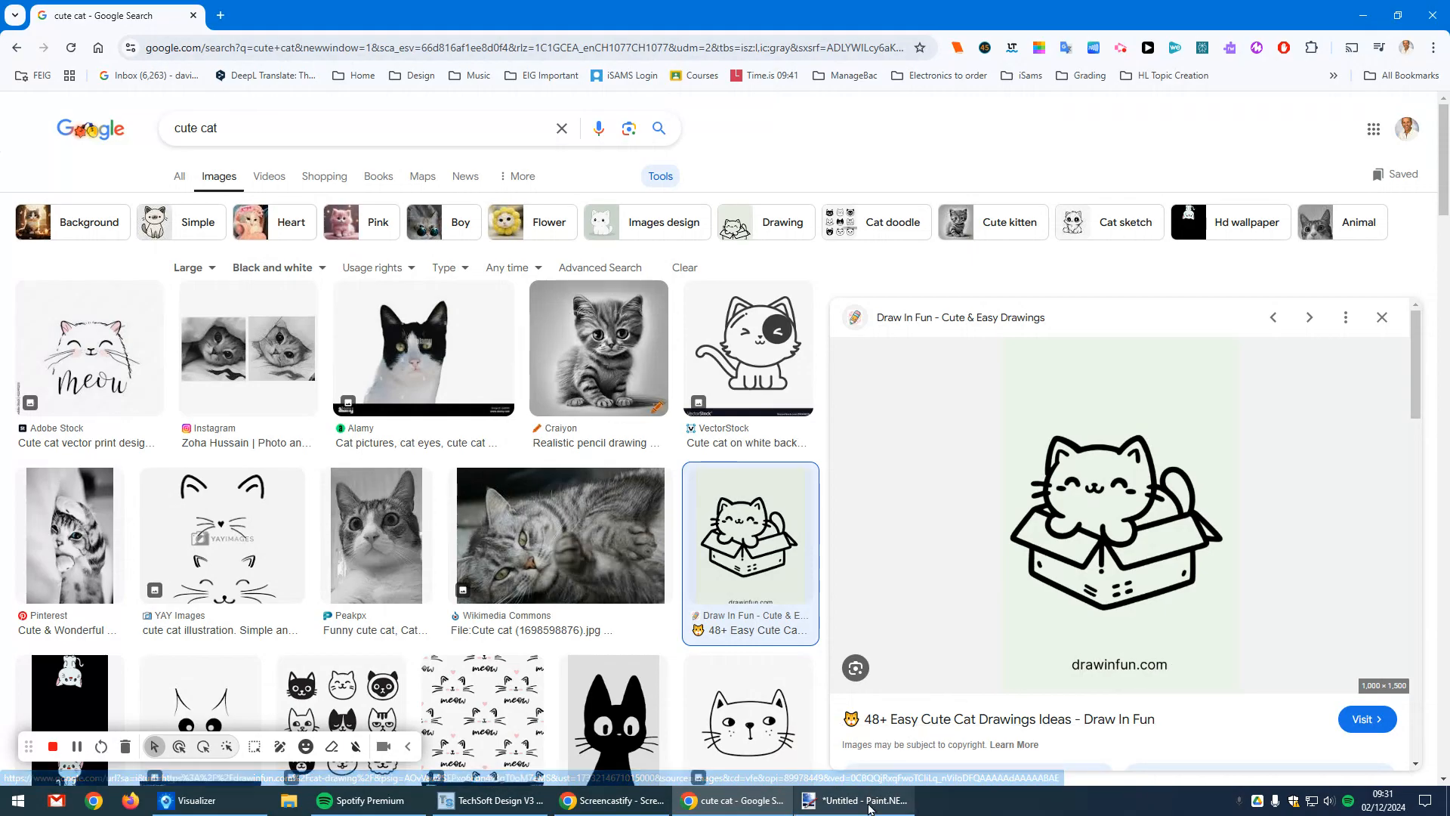
left_click(856, 798)
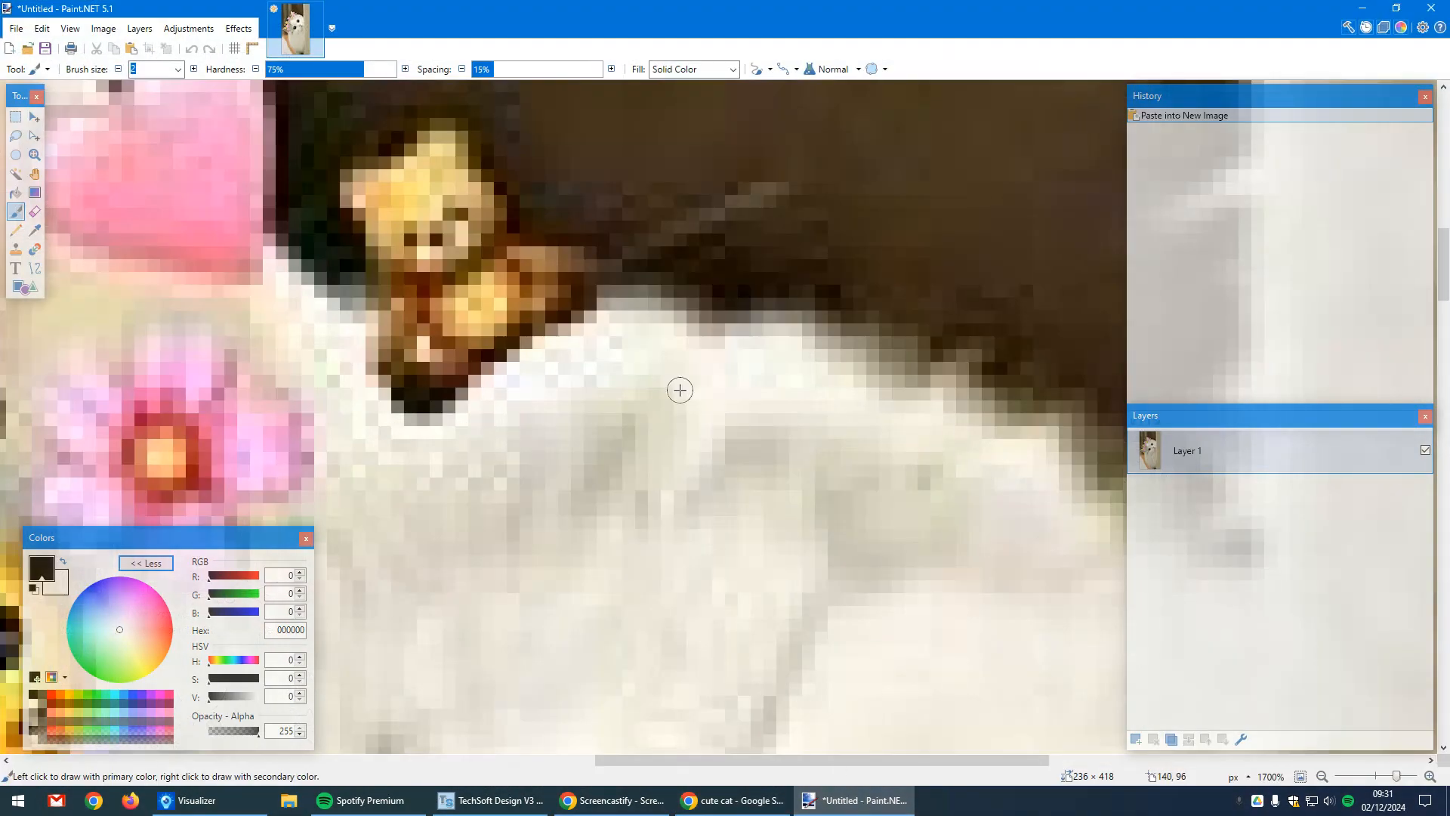
scroll(680, 389, "down", 10, "ctrl")
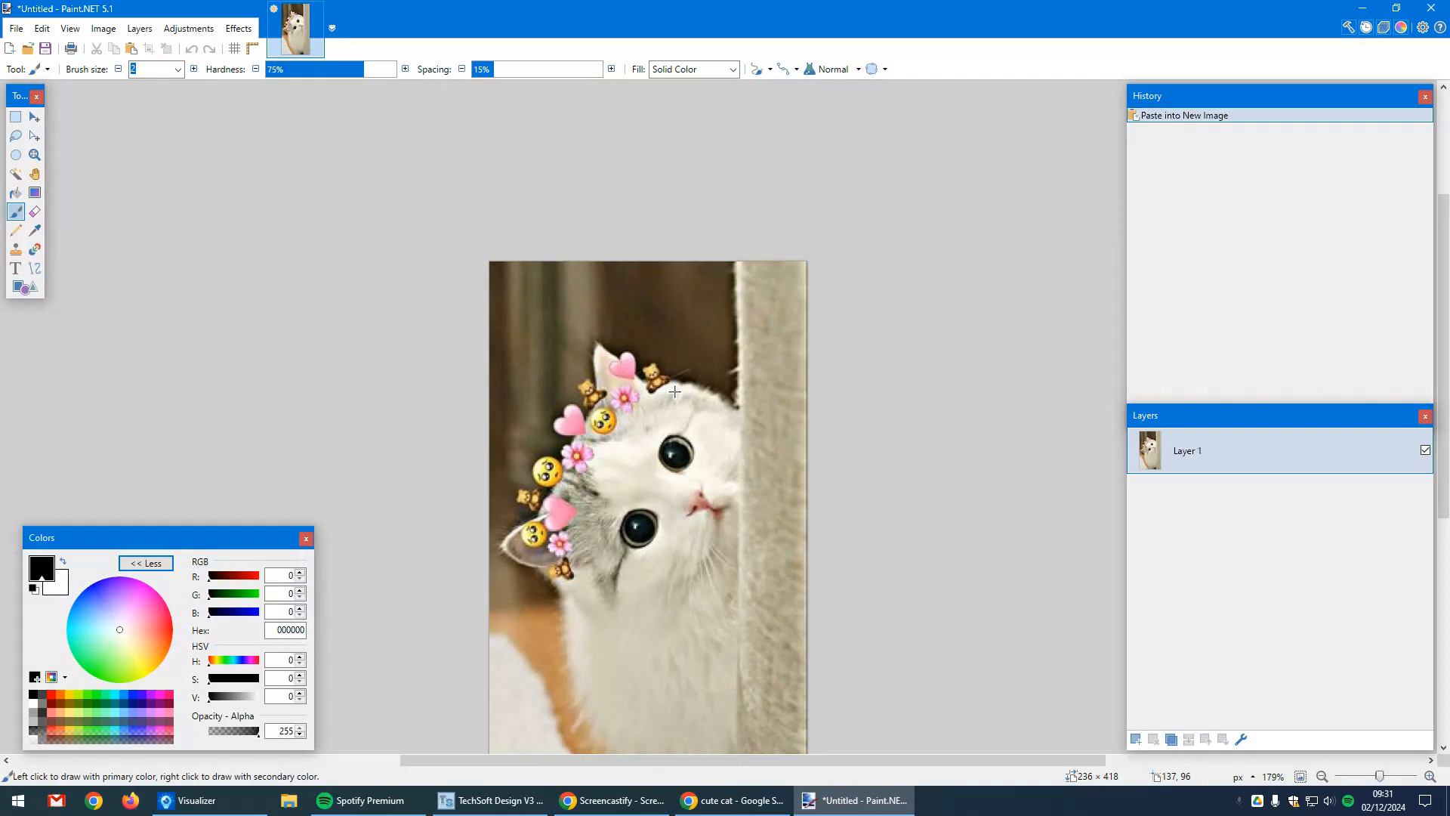
scroll(674, 391, "down", 1, "ctrl")
scroll(801, 734, "up", 1, "ctrl")
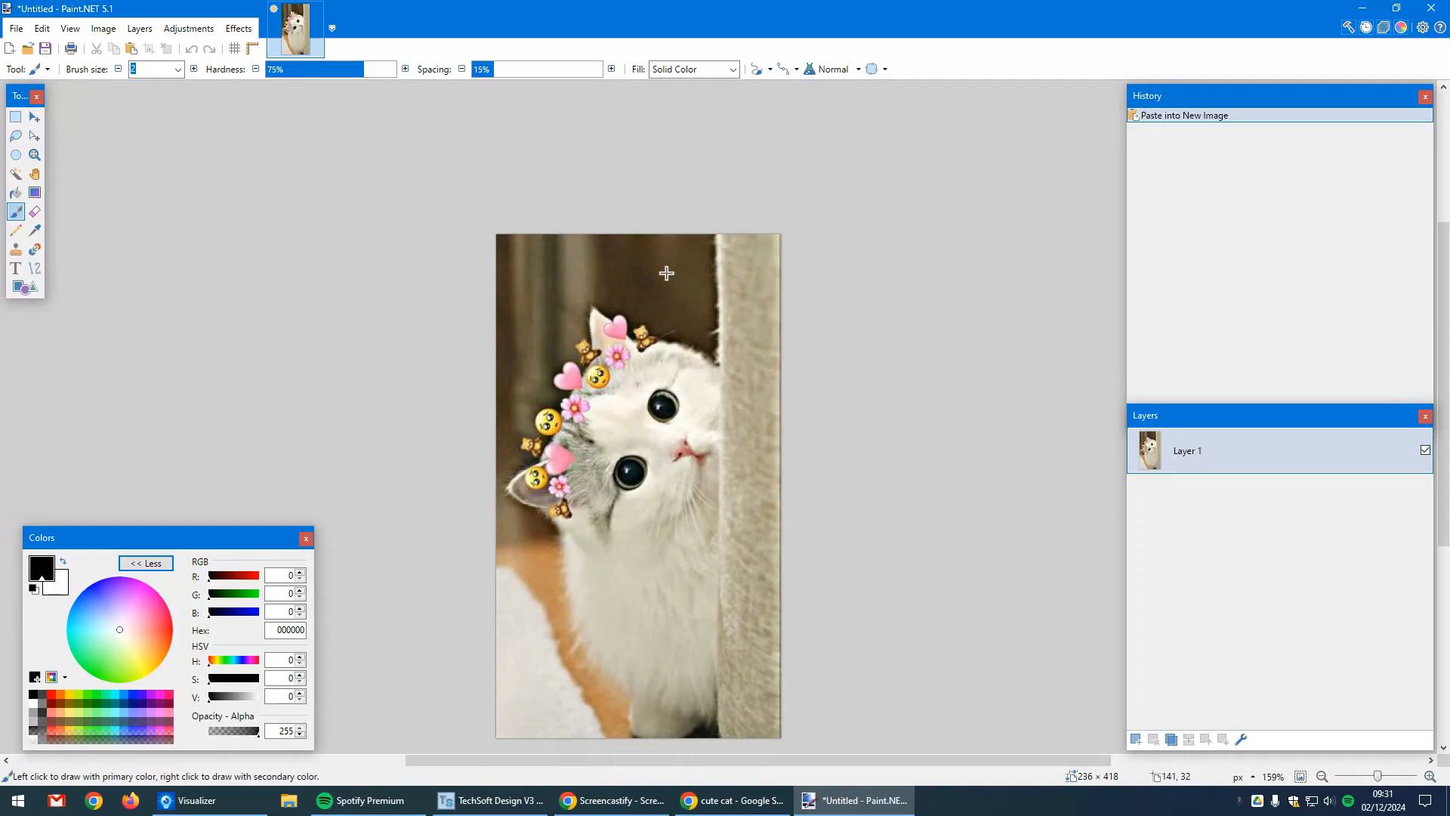
left_click(42, 30)
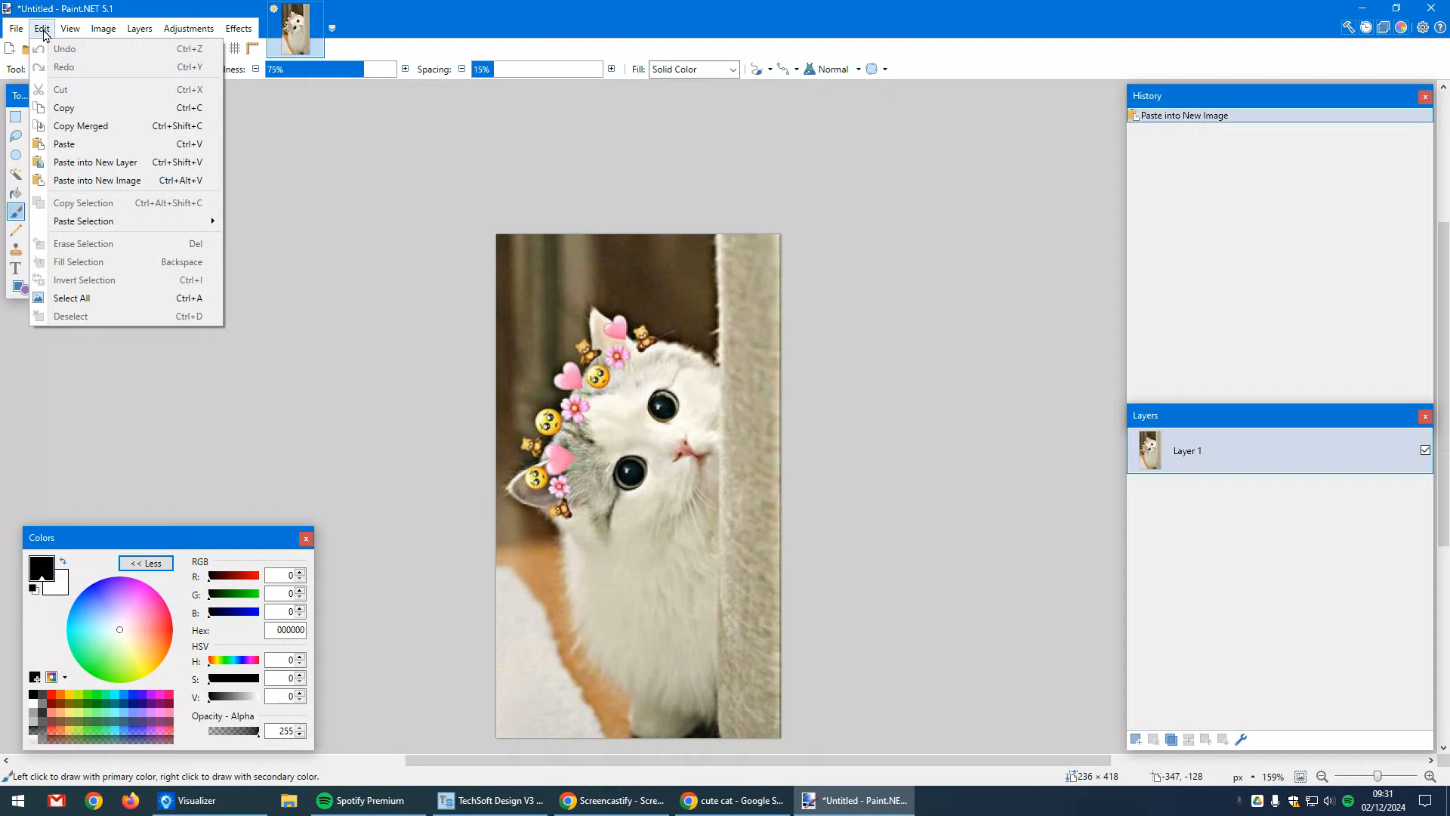
left_click(104, 181)
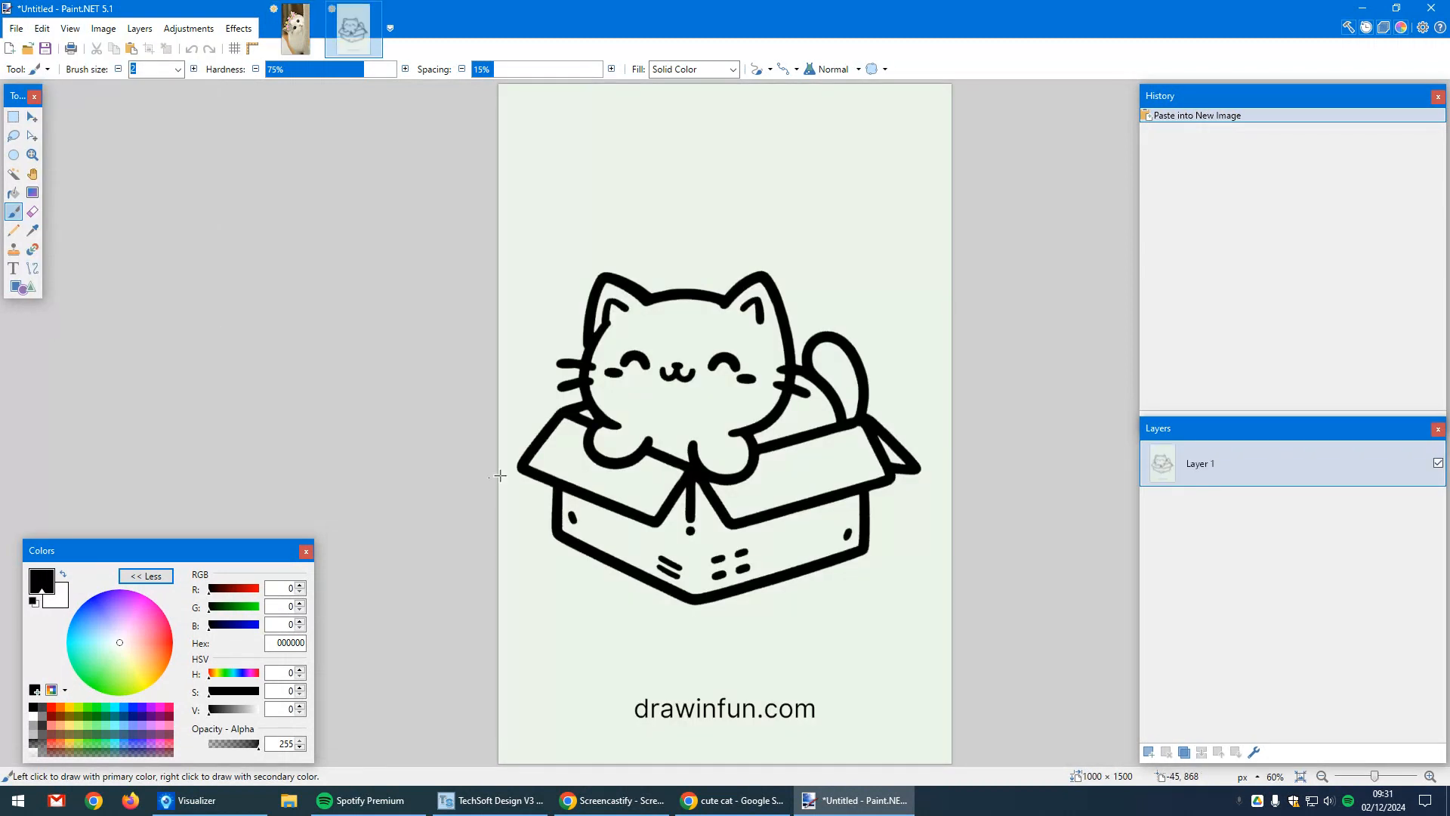
Step: Rectangle-select the cat and its box, about 903 × 751 px, without the drawinfun.com caption, and copy the selection
left_click(13, 116)
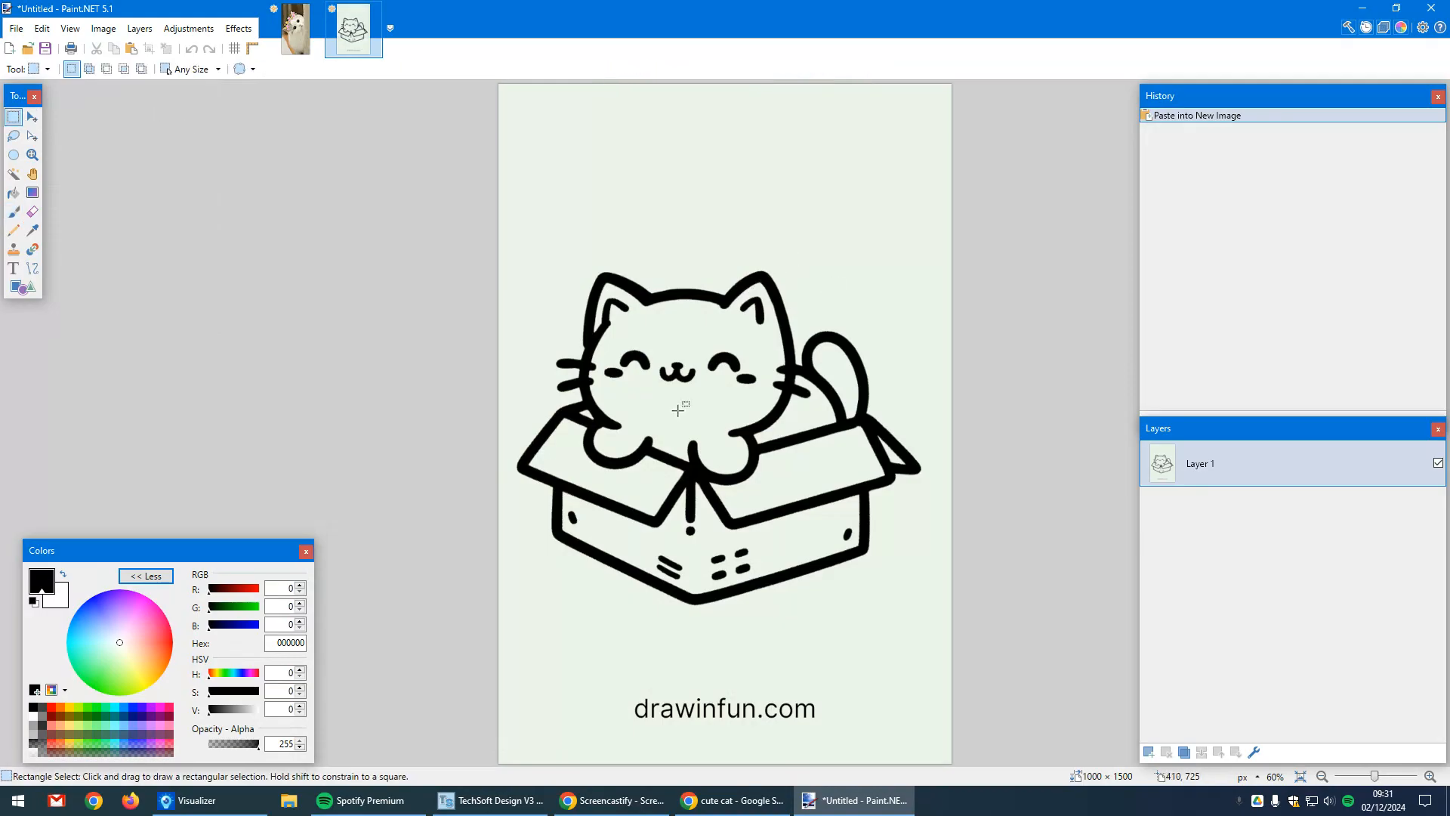
left_click_drag(562, 281, 515, 267)
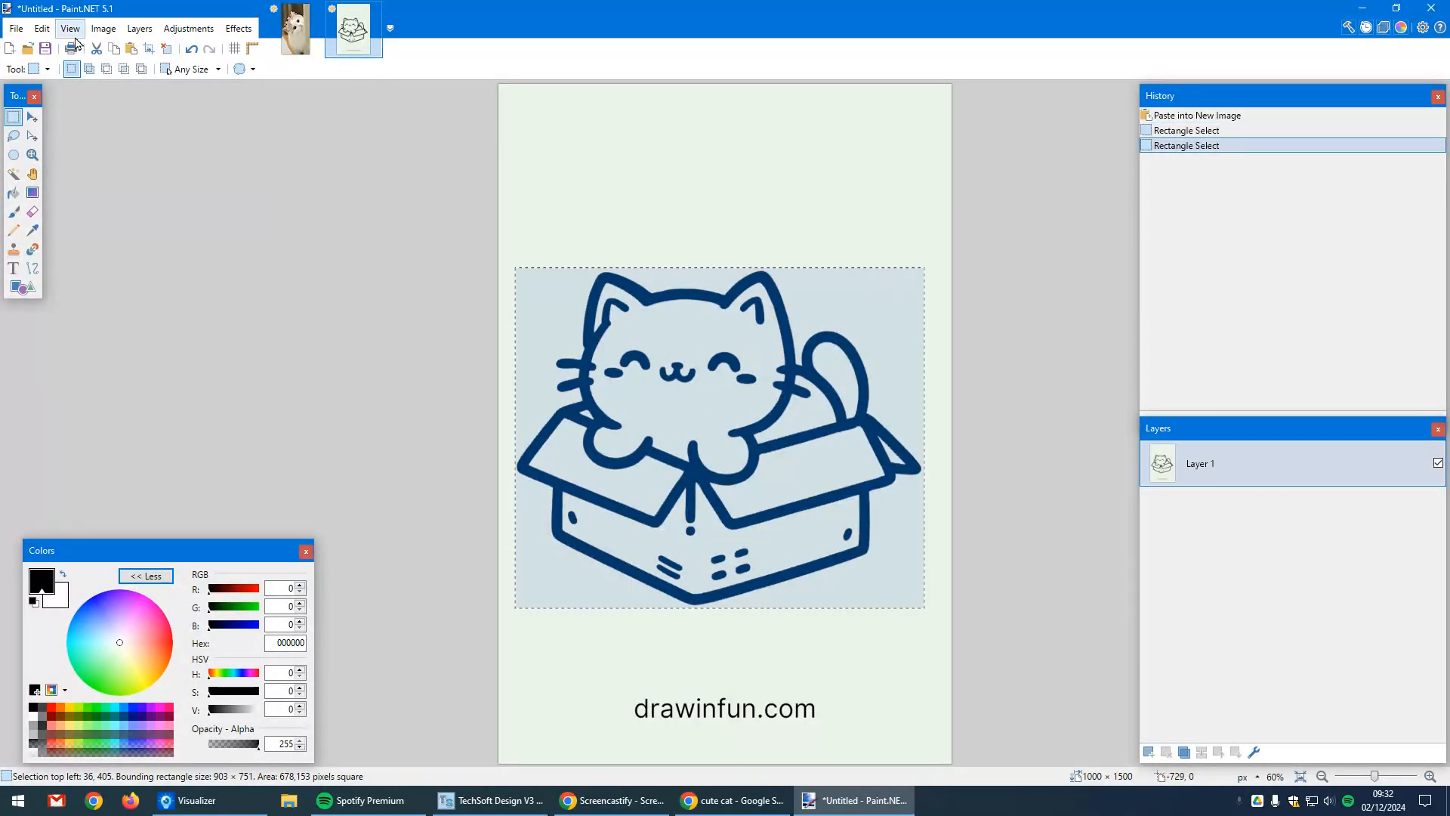
left_click(42, 28)
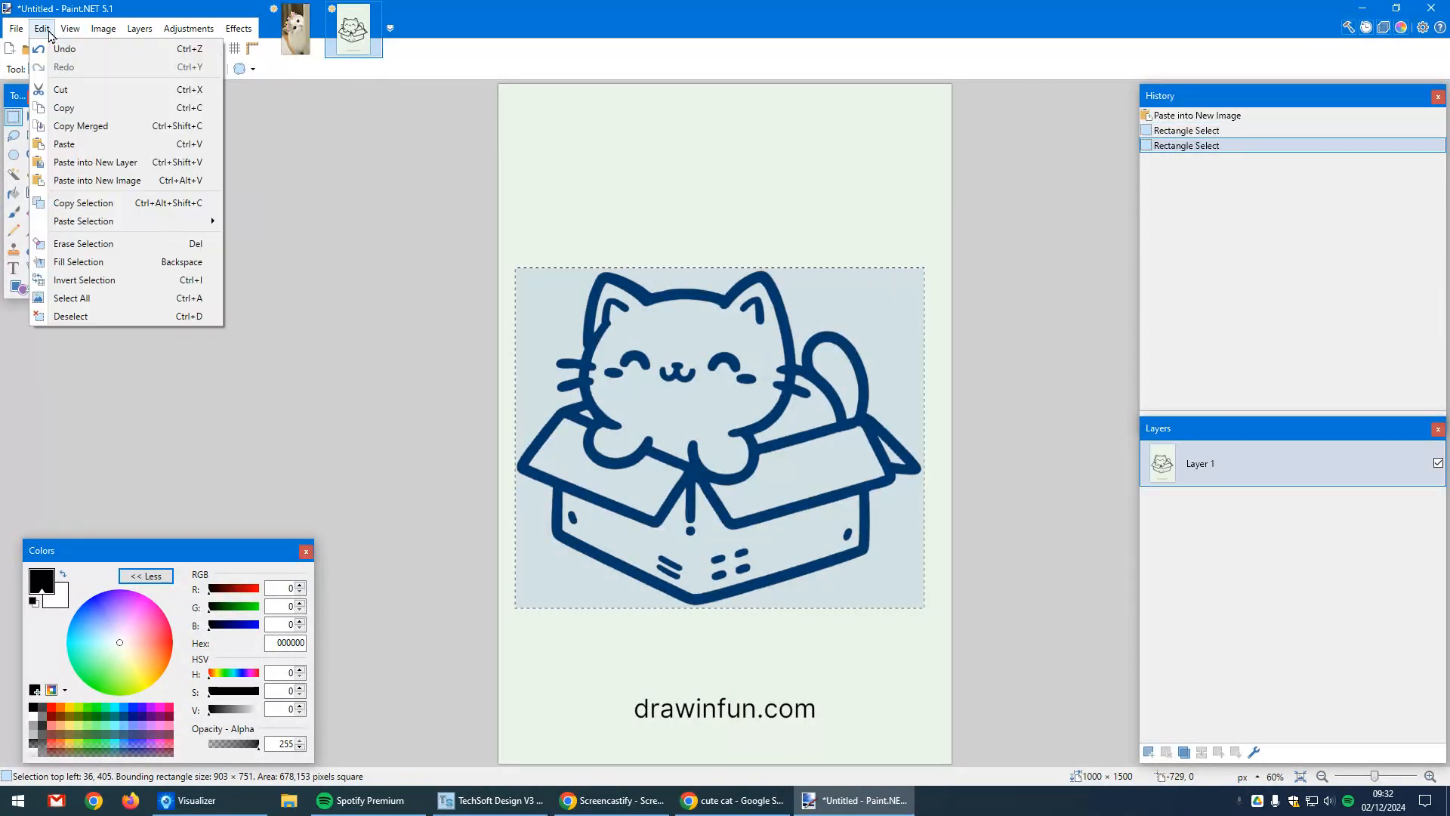
left_click(76, 107)
Step: Switch to TechSoft Design, paste the copied cat drawing, and place it scaled down on the page below the ruler
left_click(489, 805)
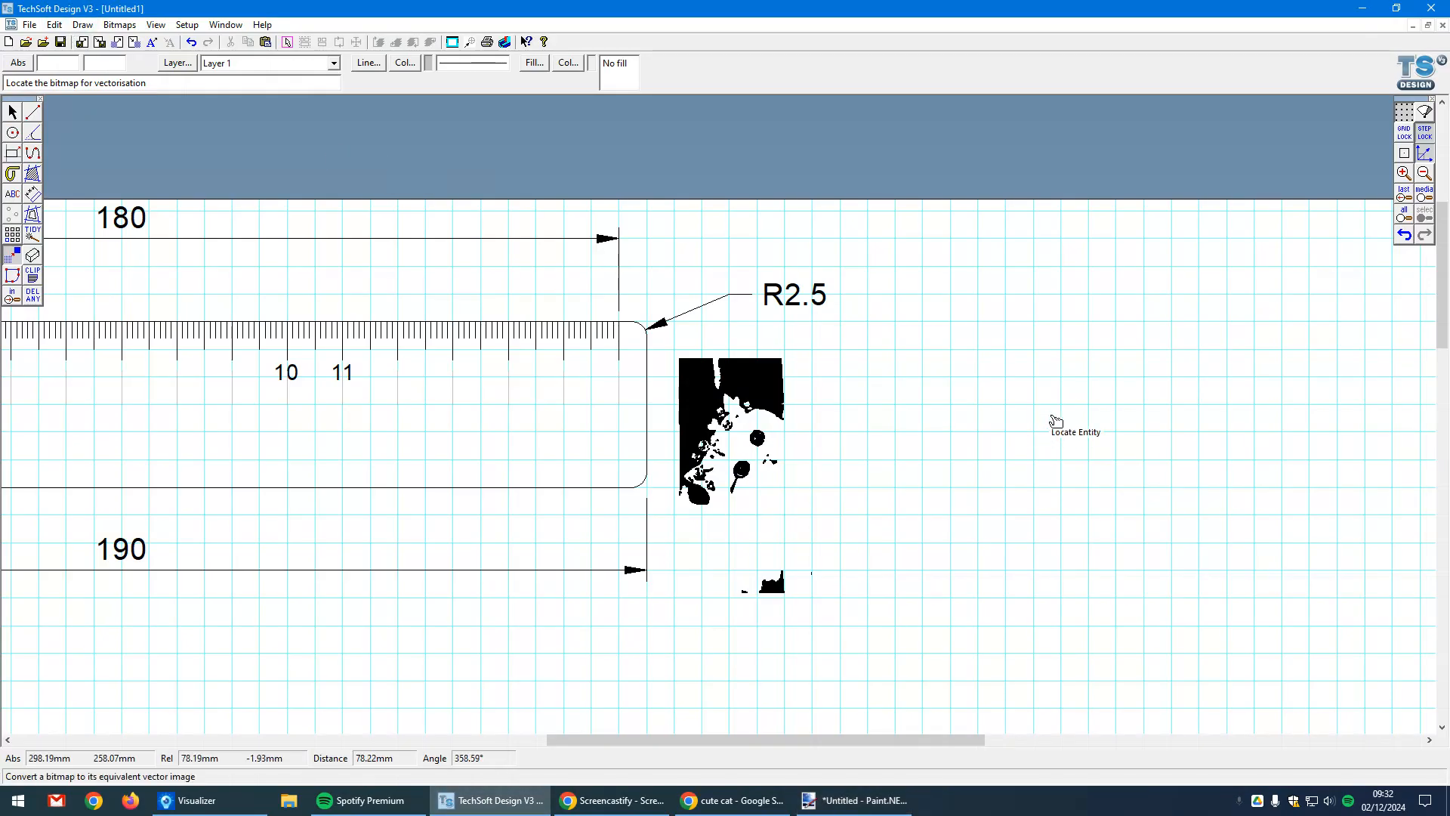
key("Escape")
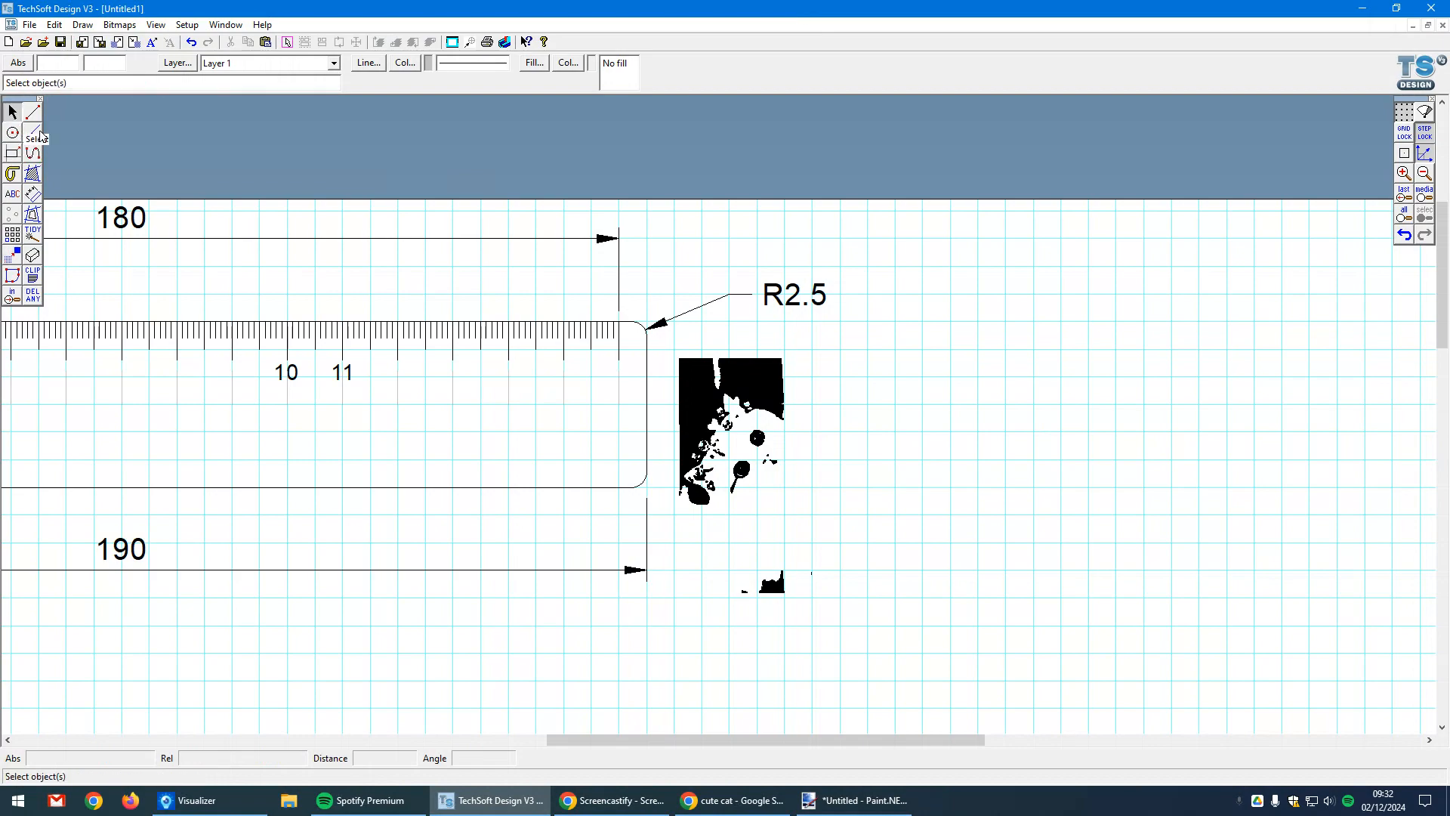
key("ctrl+v")
scroll(846, 370, "down", 2)
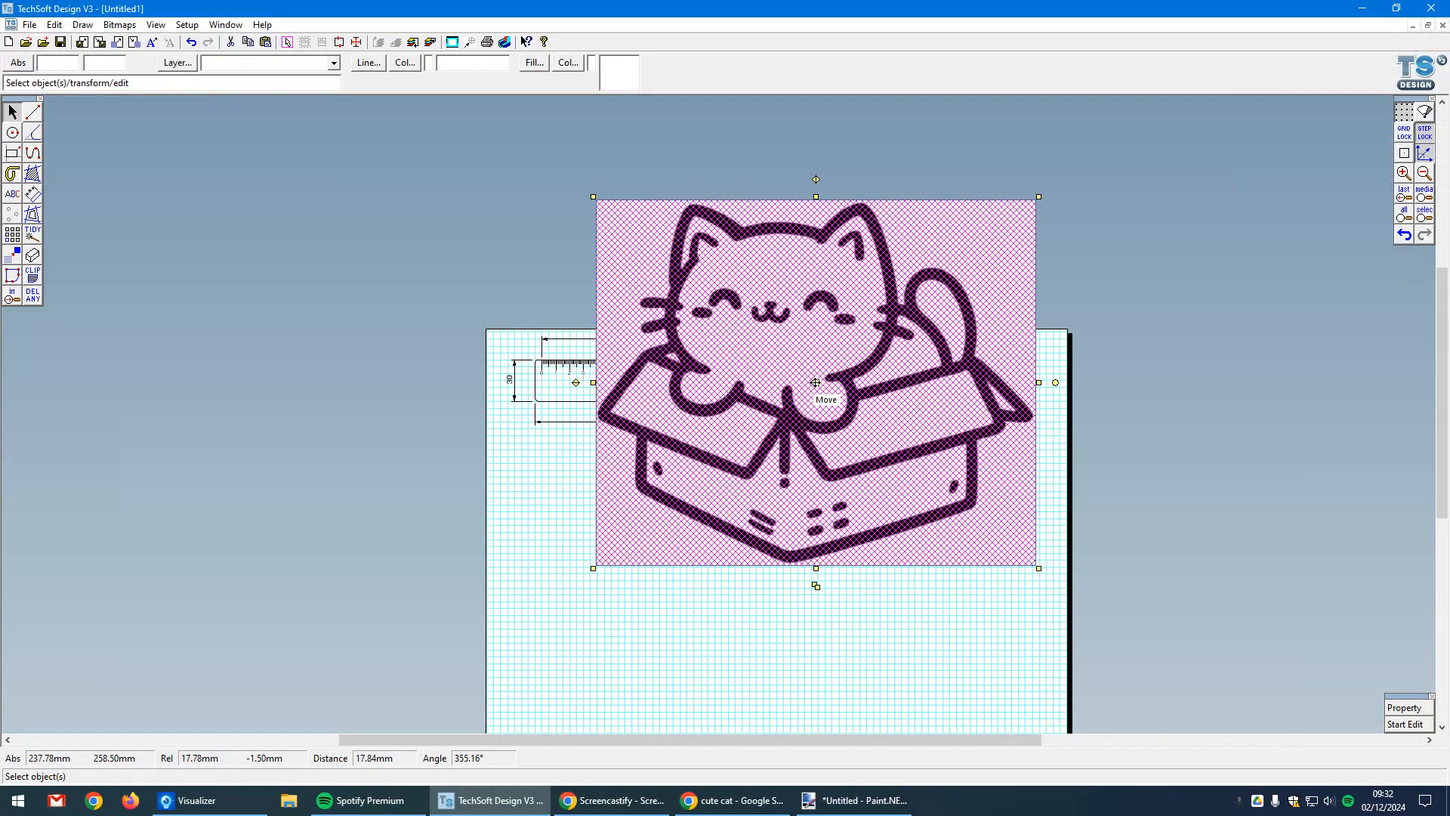
scroll(815, 382, "down", 2)
left_click_drag(792, 441, 772, 566)
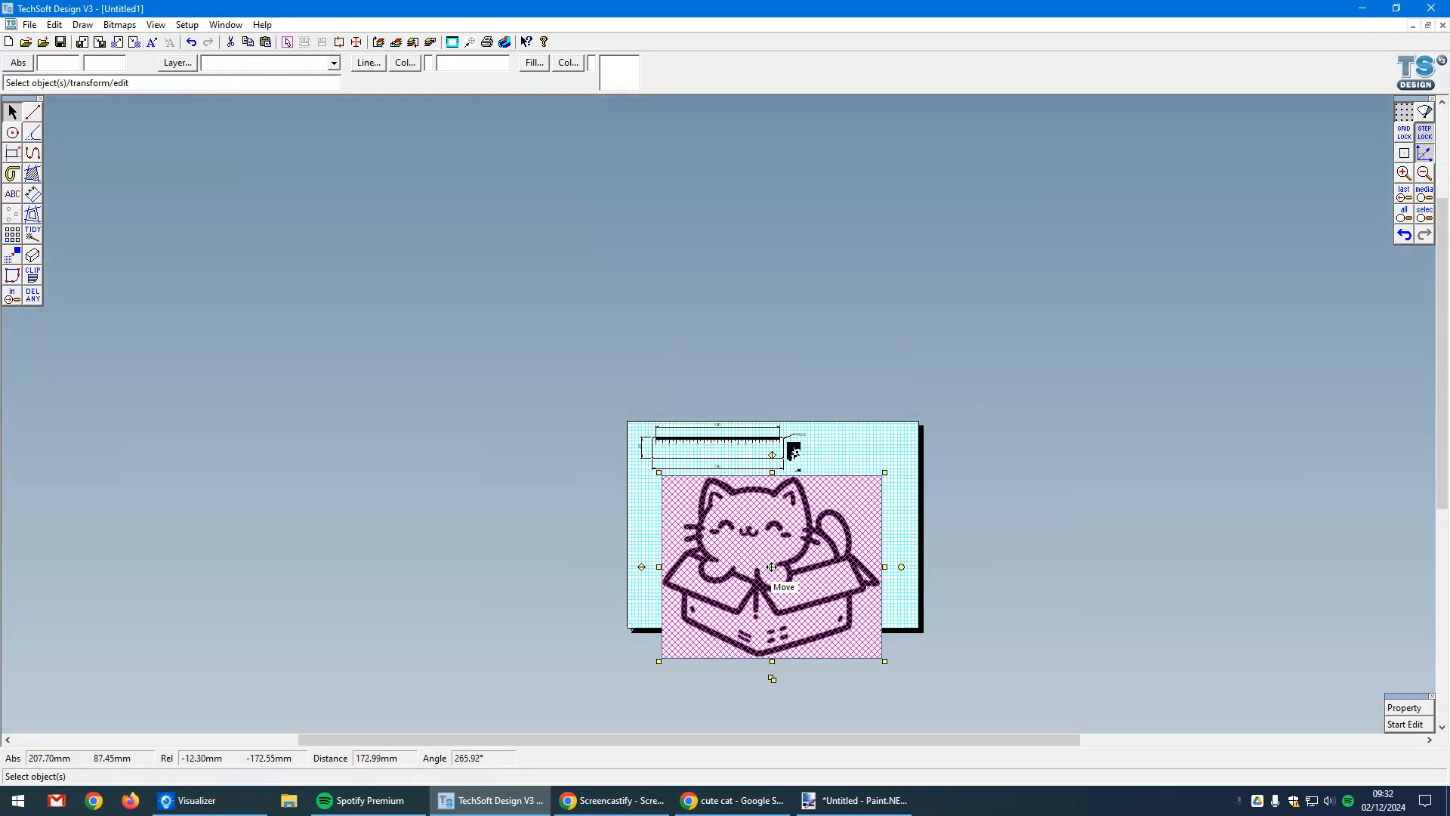
left_click_drag(887, 663, 719, 525)
scroll(702, 504, "up", 2)
scroll(703, 501, "up", 1)
left_click(918, 567)
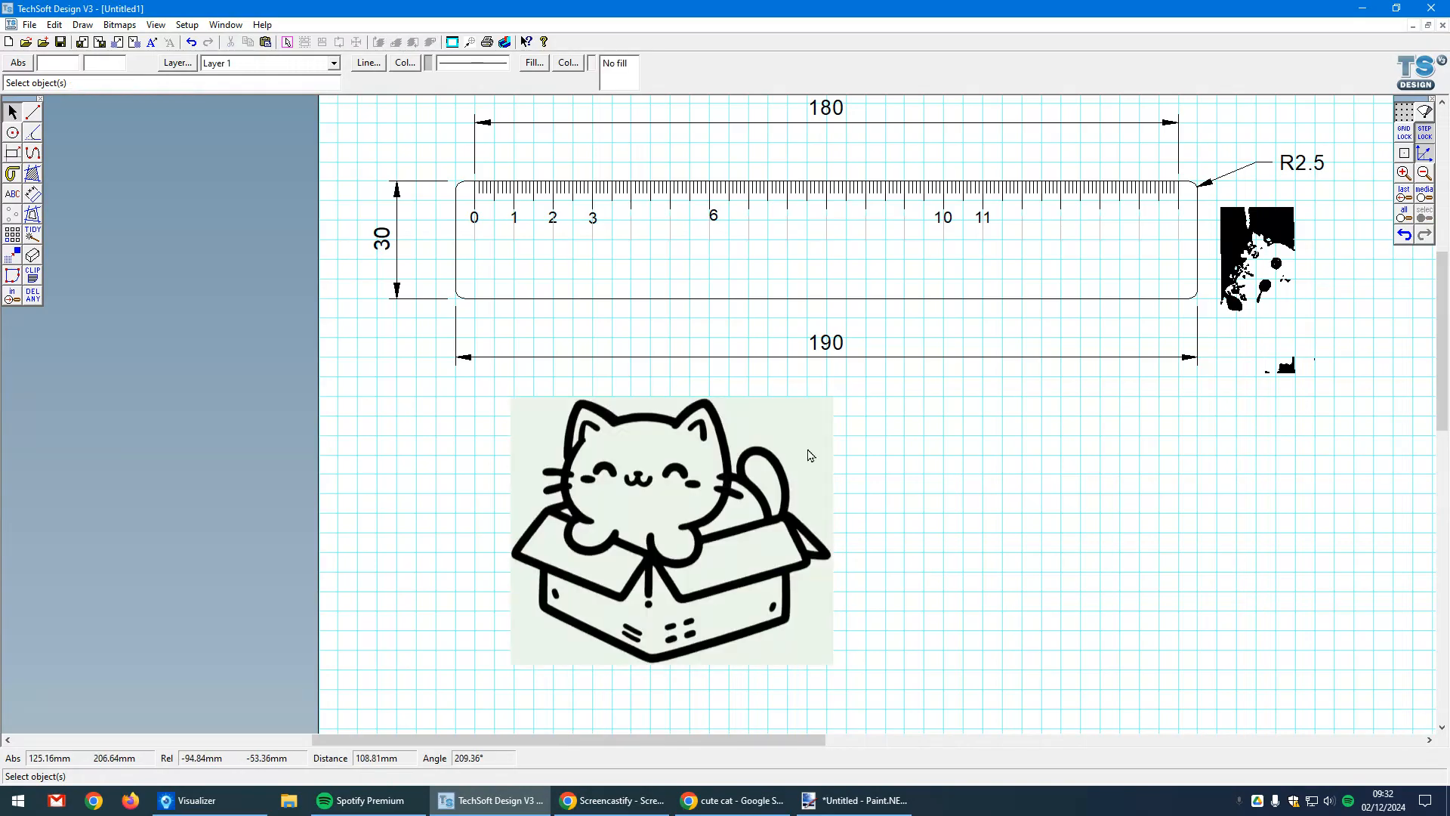
Step: Start vectorising the pasted cat bitmap in monochrome with a transparent background and a luminance of 112
left_click(119, 24)
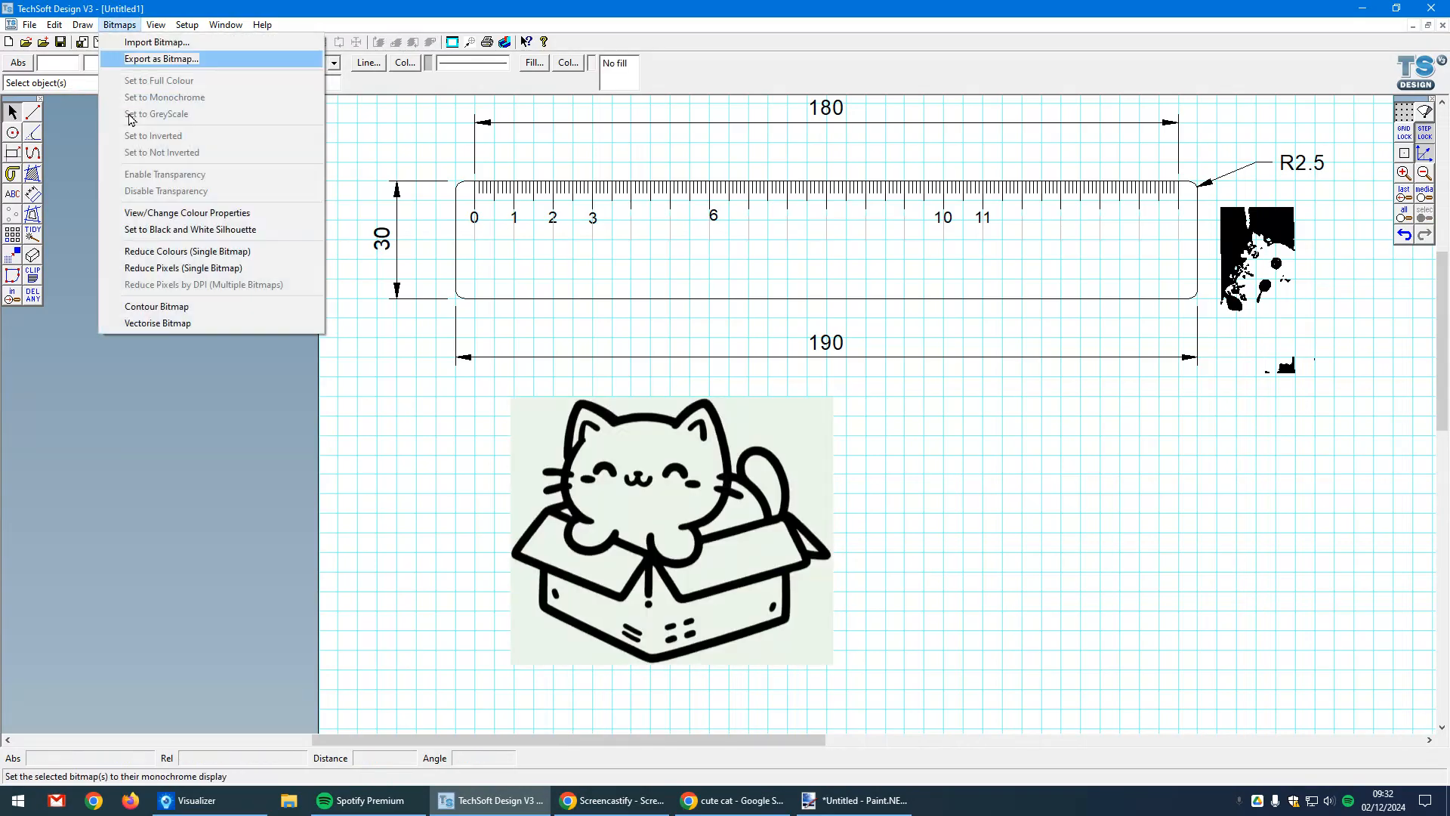
left_click(157, 323)
left_click(634, 485)
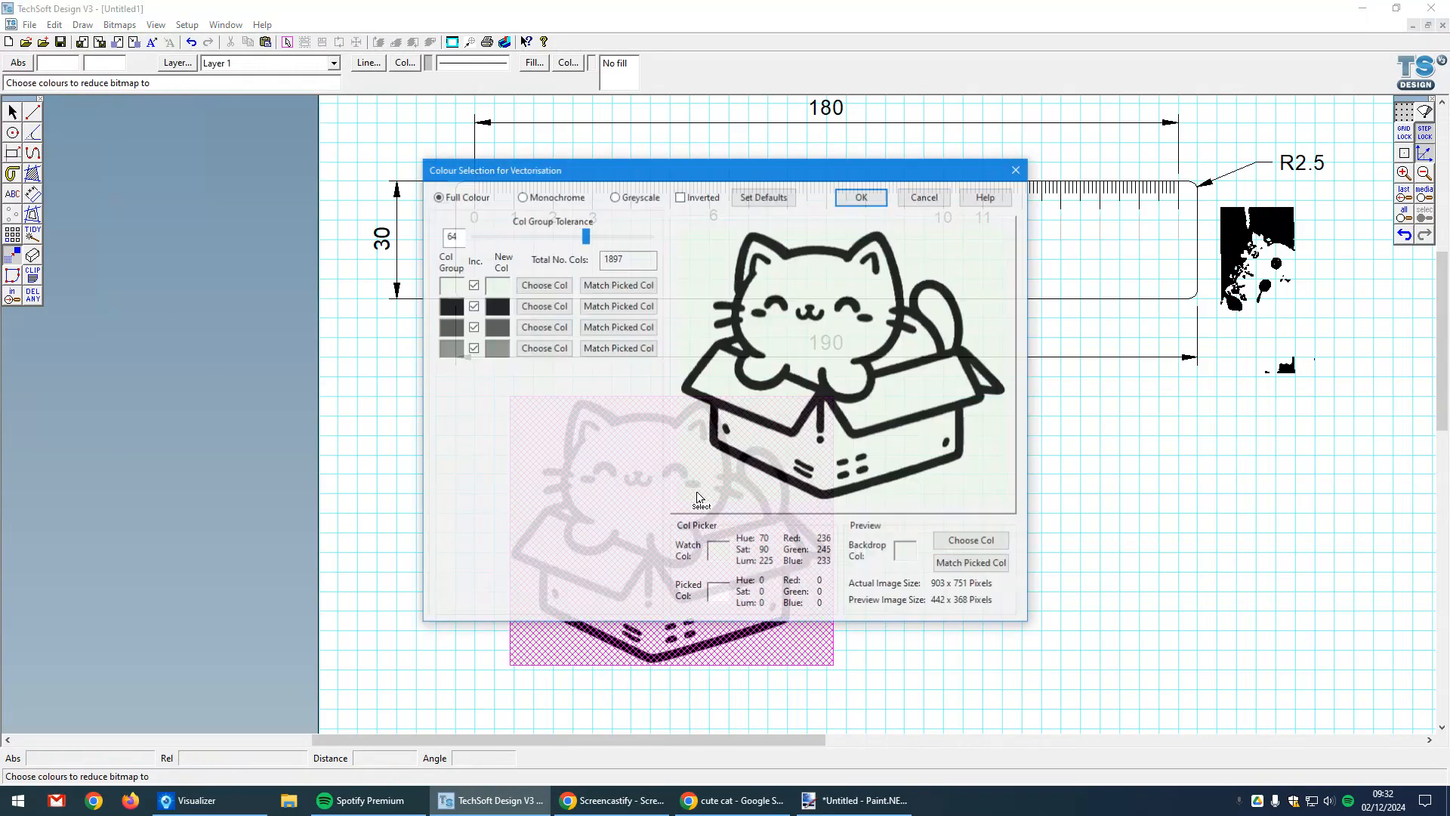
left_click(522, 196)
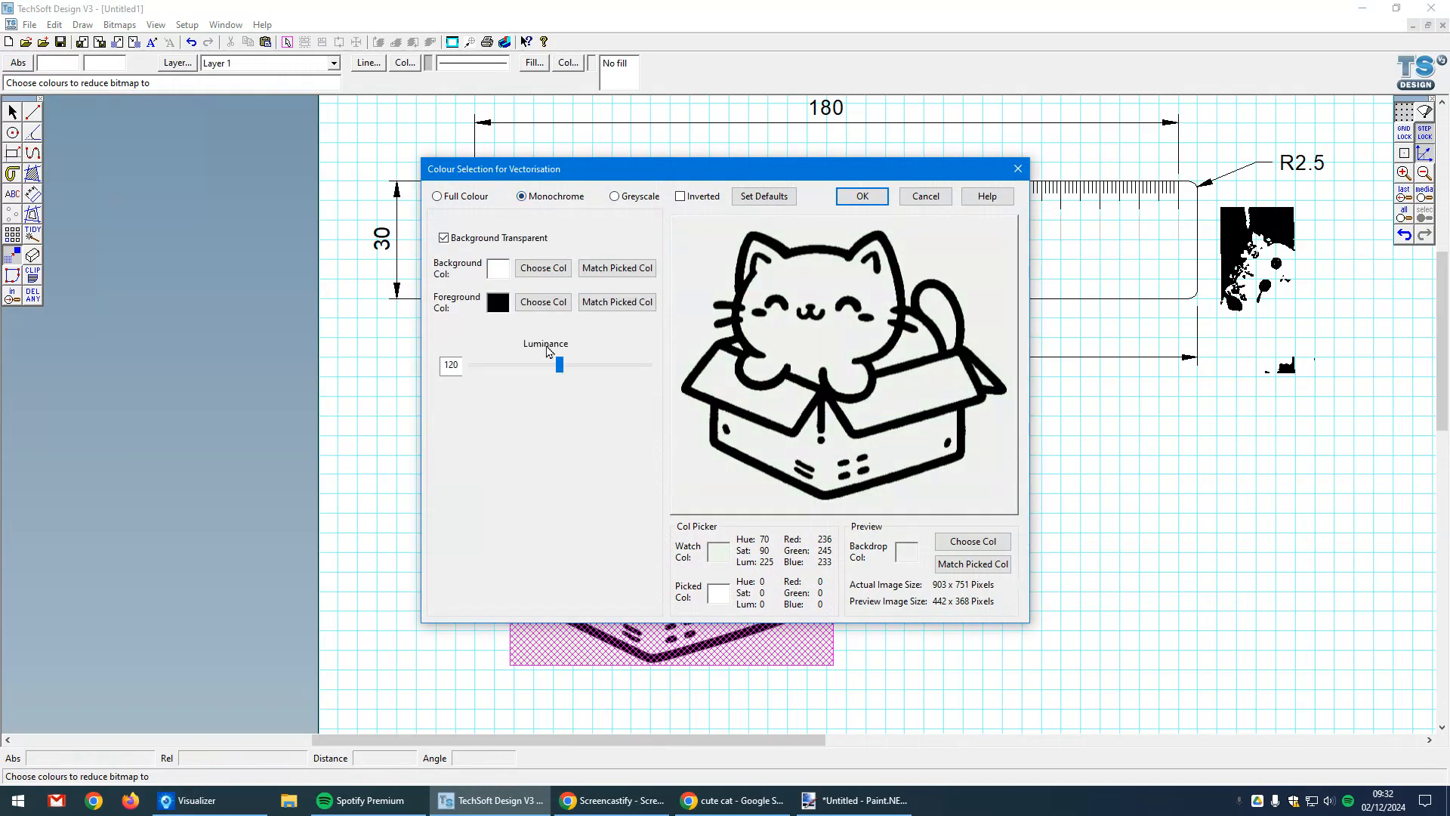
mouse_move(562, 370)
left_mouse_down()
mouse_move(630, 368)
mouse_move(459, 374)
mouse_move(639, 370)
mouse_move(561, 375)
left_mouse_up()
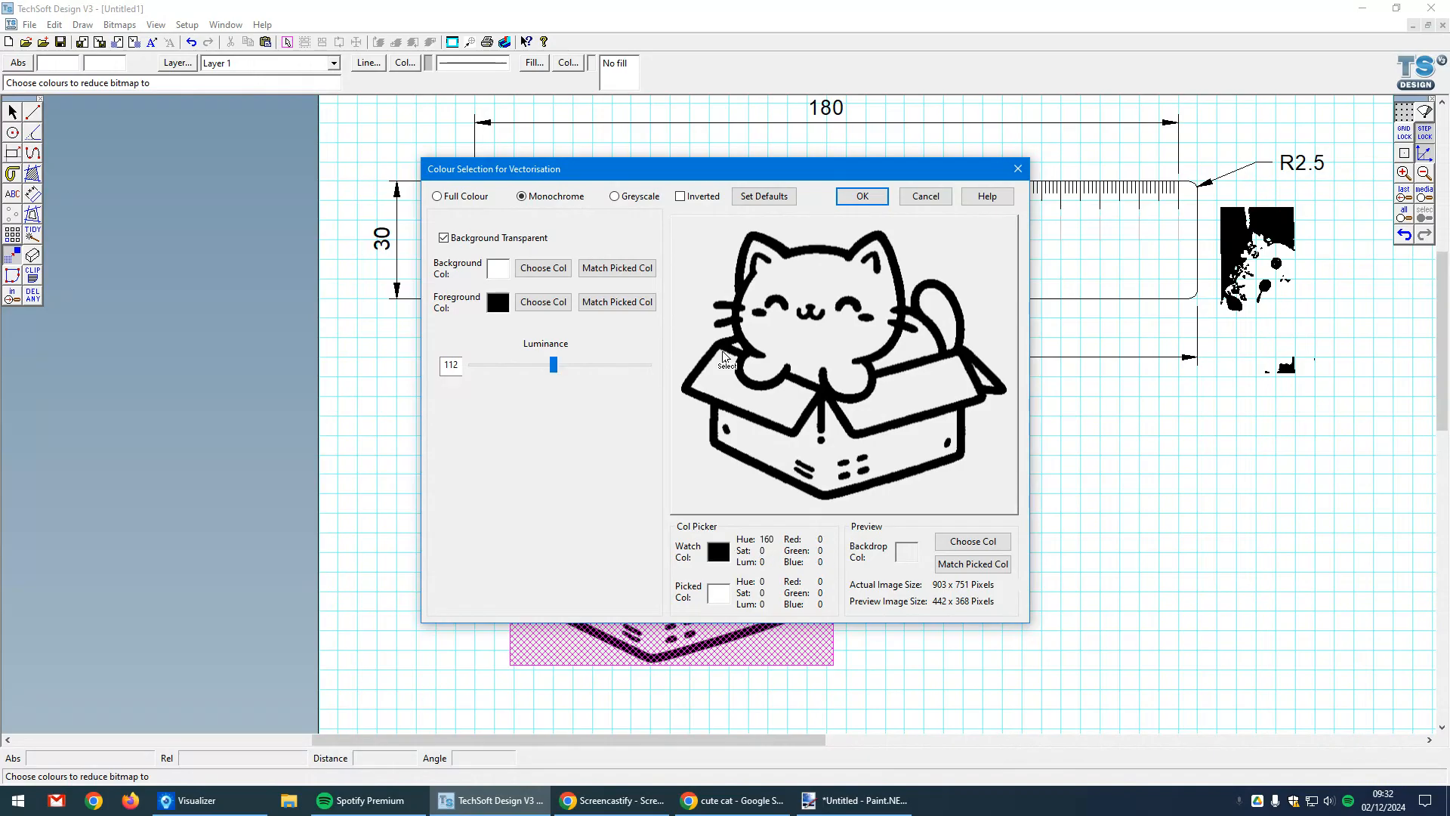
key("Return")
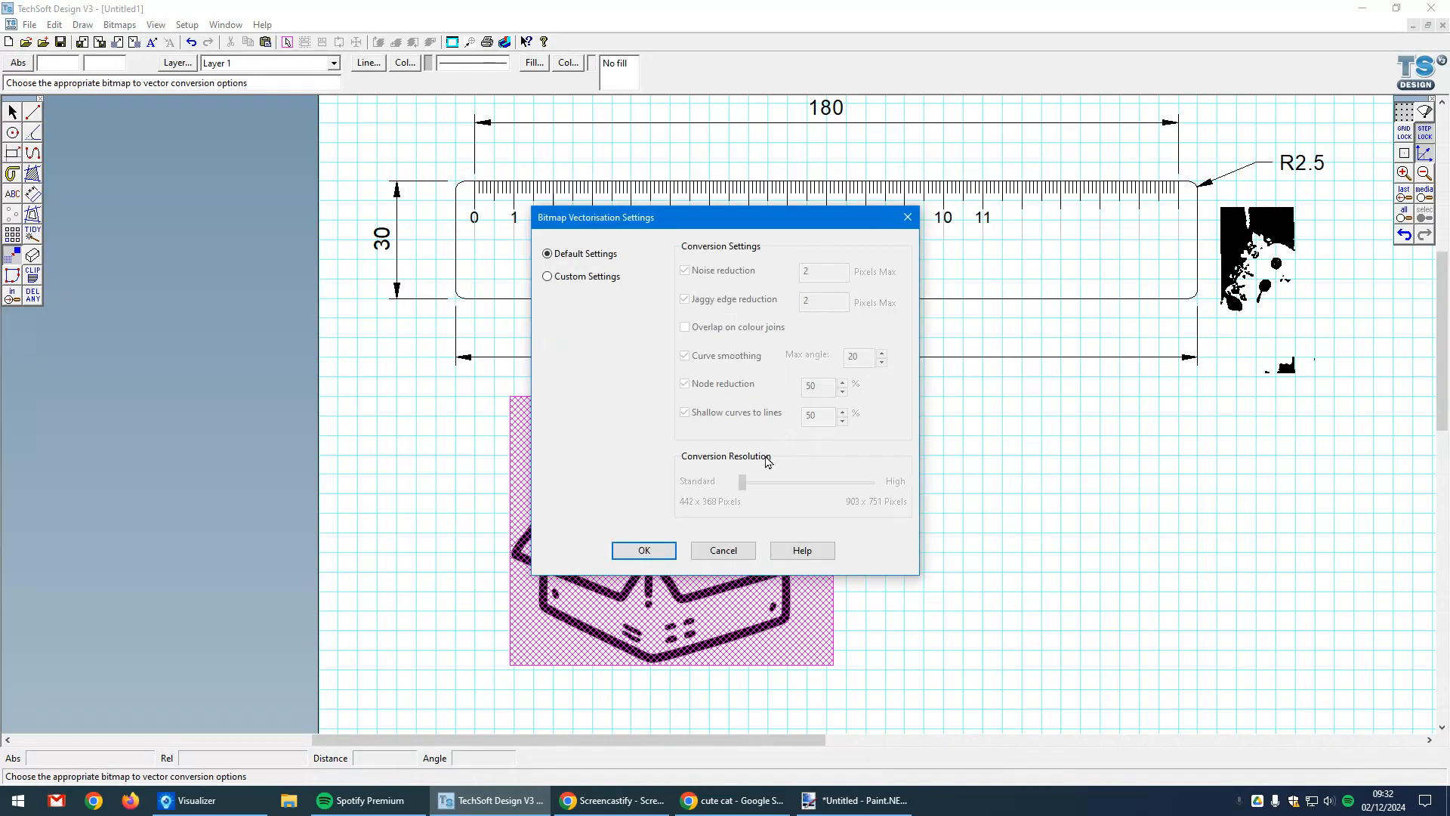
Step: Complete the vectorisation with custom settings and the conversion resolution raised to High, 903 x 751 pixels
left_click(595, 278)
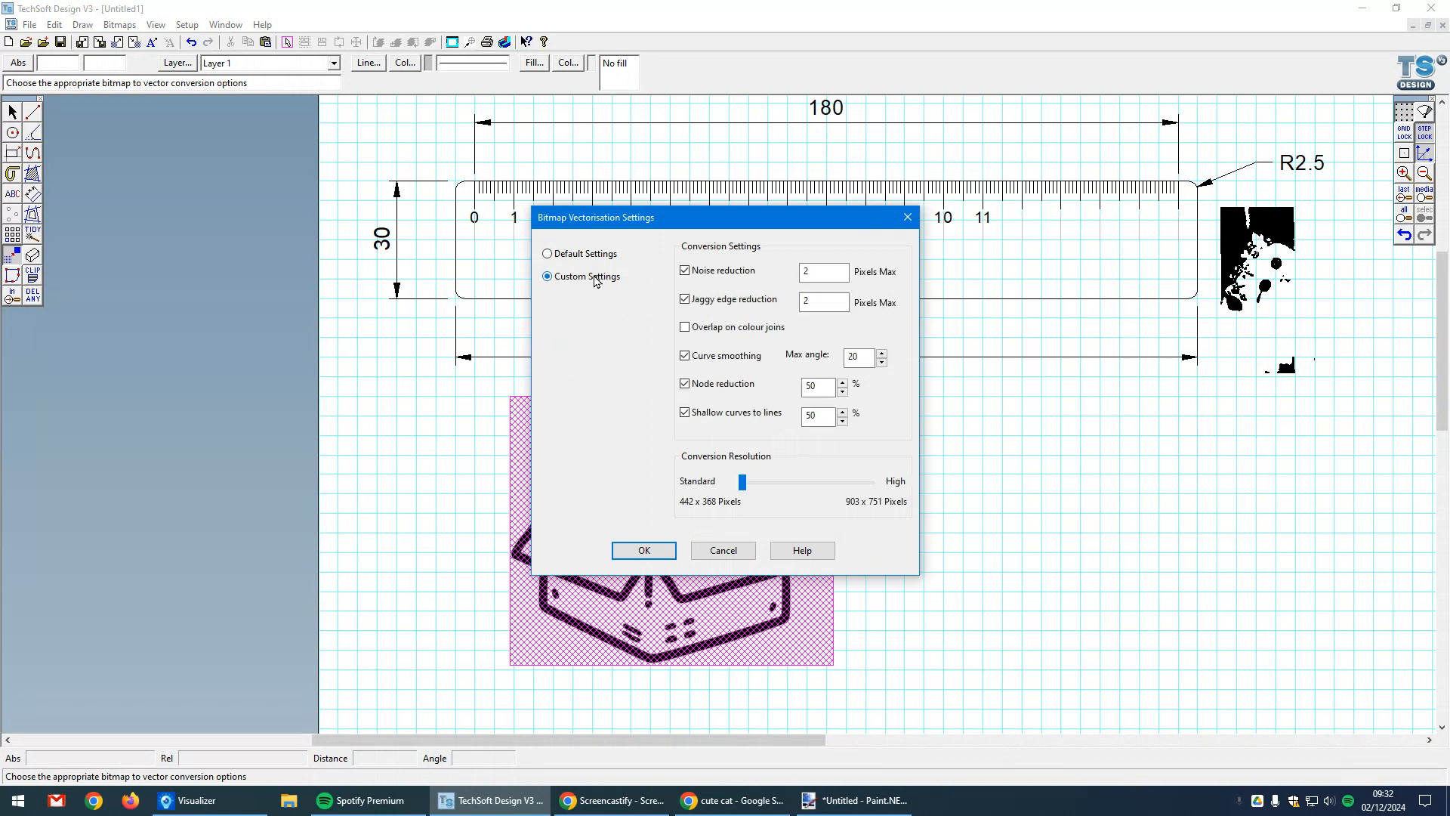
left_click_drag(743, 482, 789, 483)
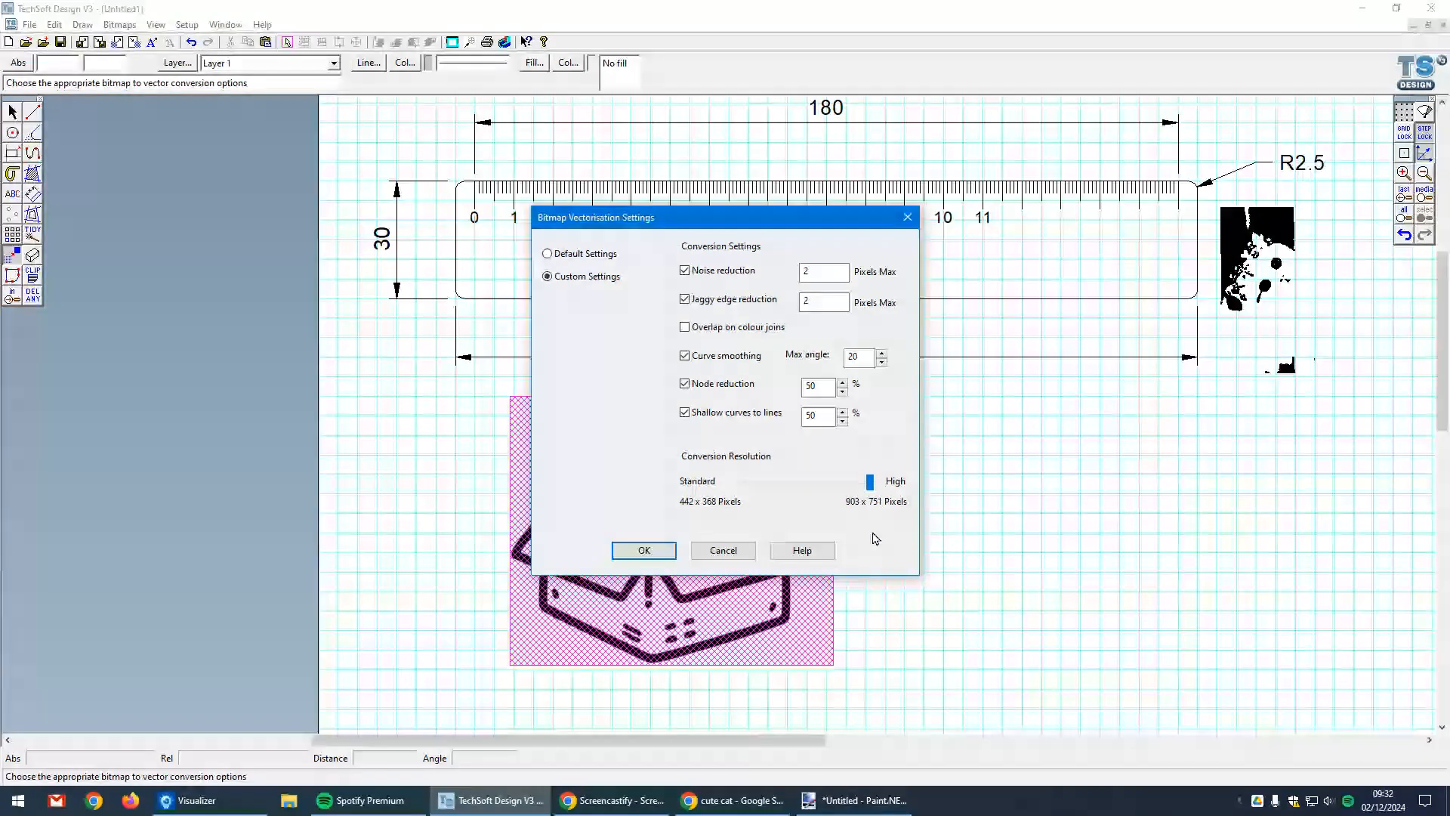
left_click(643, 551)
left_click(869, 545)
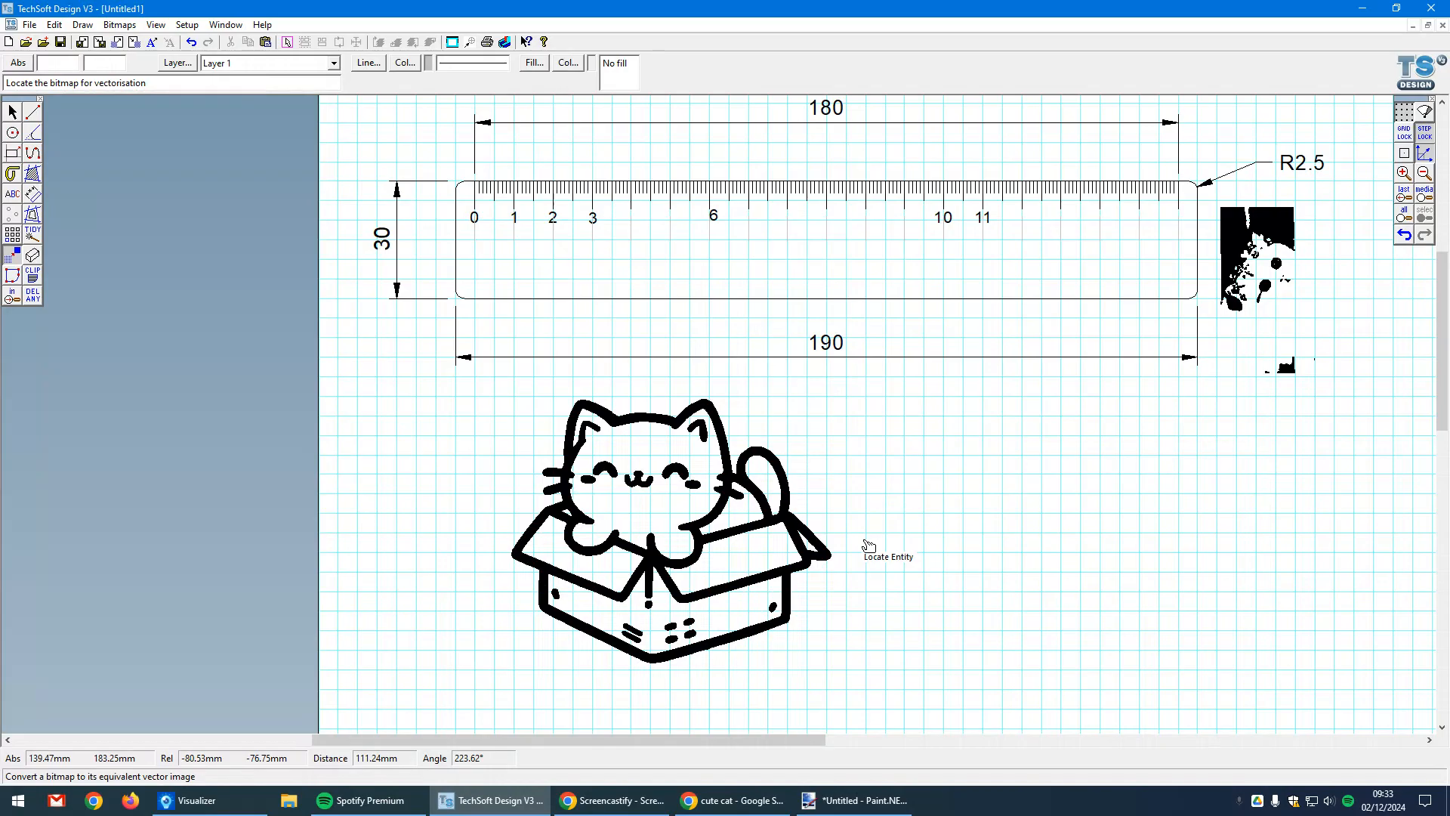
left_click(12, 111)
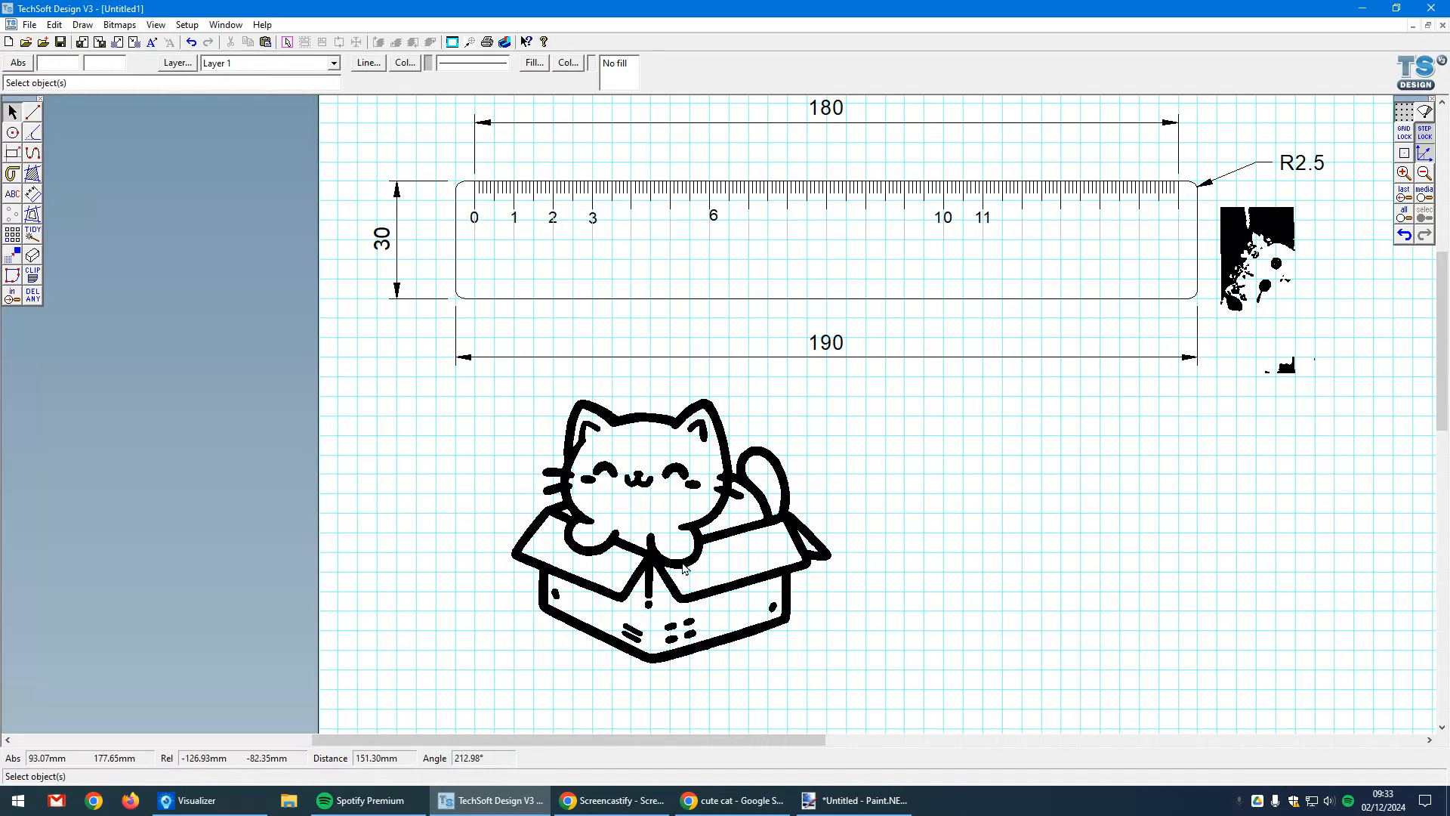
Step: Examine the vectorised cat up close to check the quality of its outlines
left_click(684, 568)
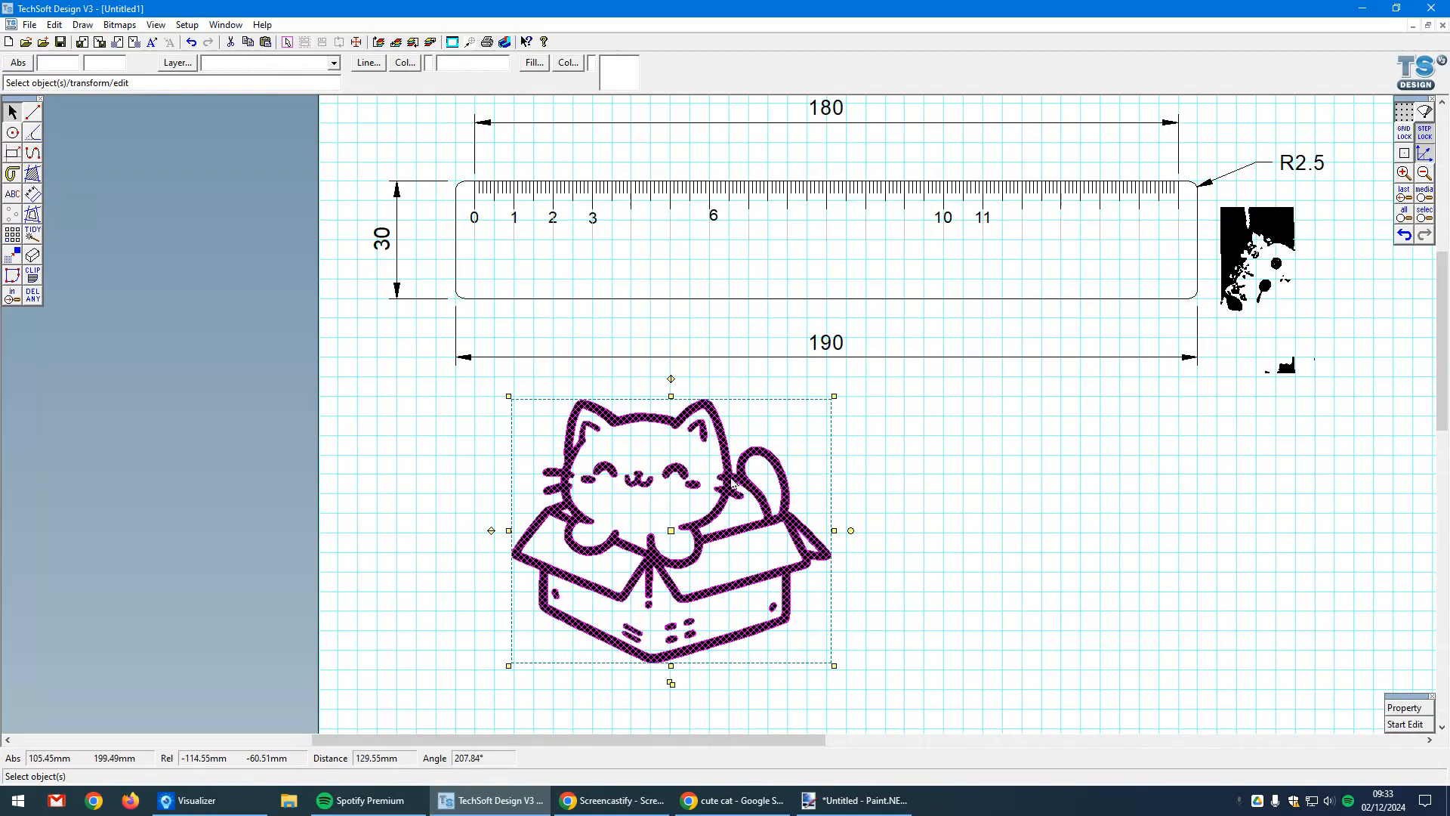
left_click(898, 450)
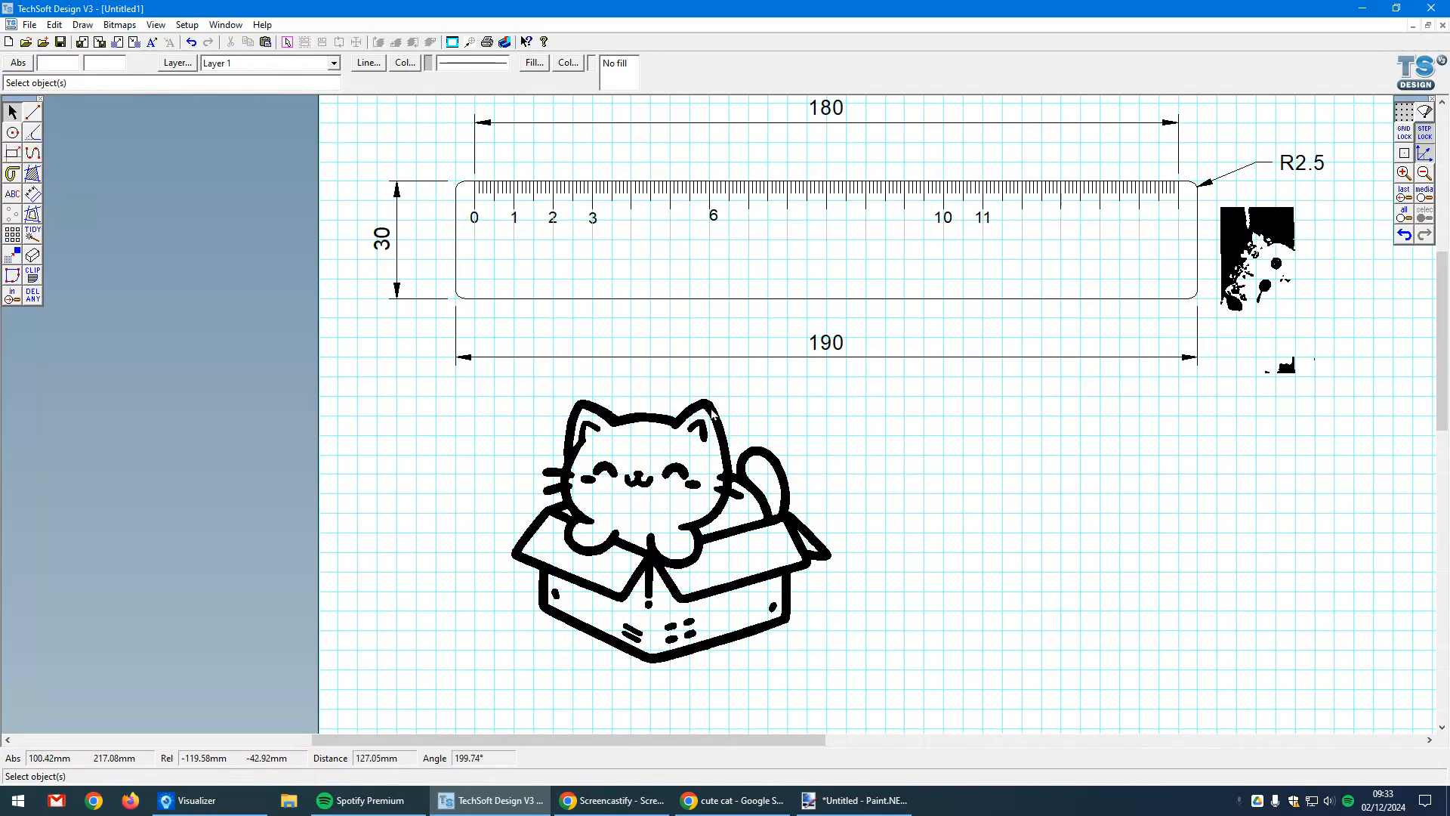
scroll(751, 473, "up", 5)
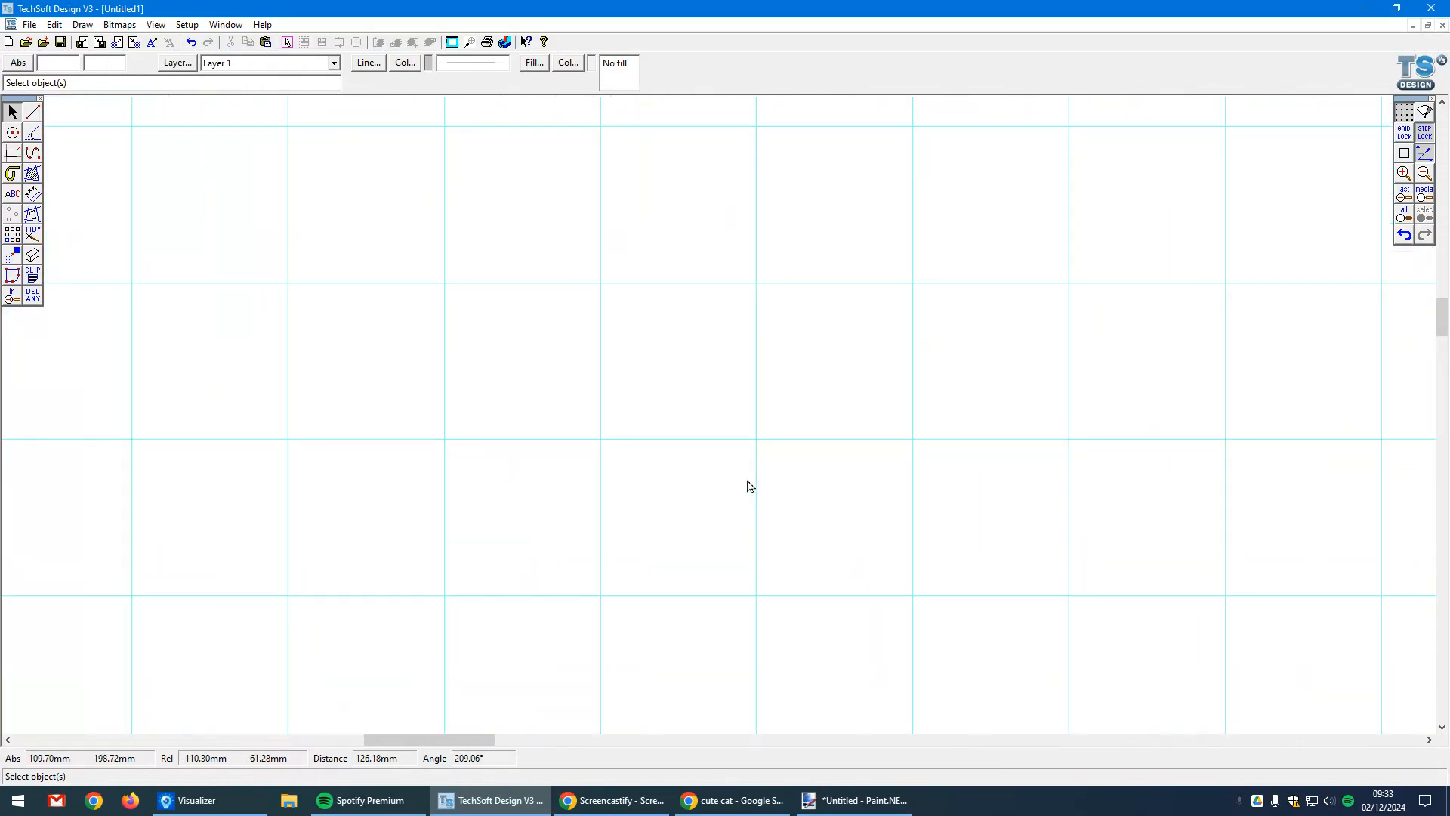
scroll(776, 467, "down", 3)
scroll(776, 466, "up", 4)
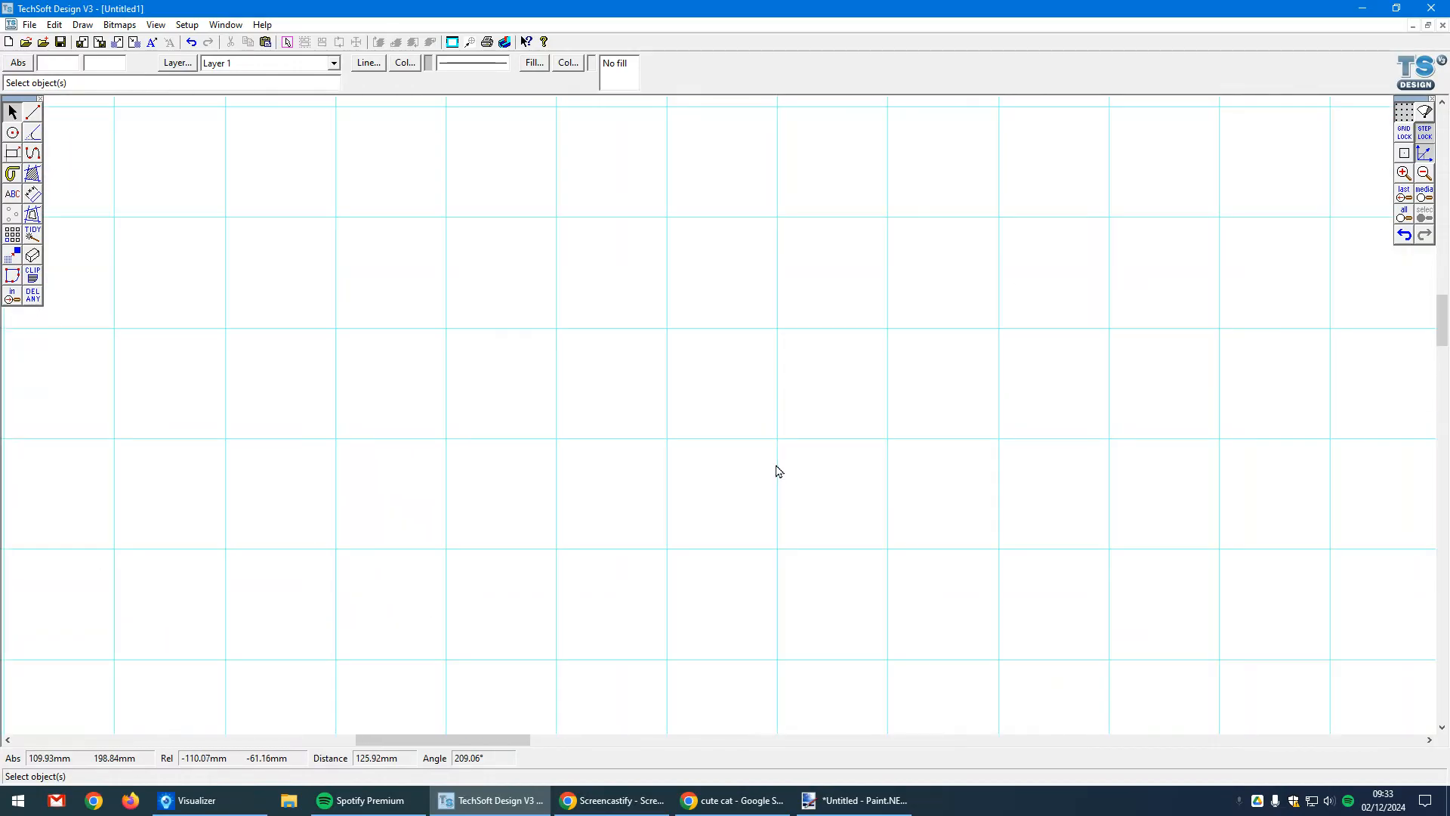
scroll(776, 467, "down", 4)
scroll(780, 466, "up", 3)
scroll(780, 462, "down", 3)
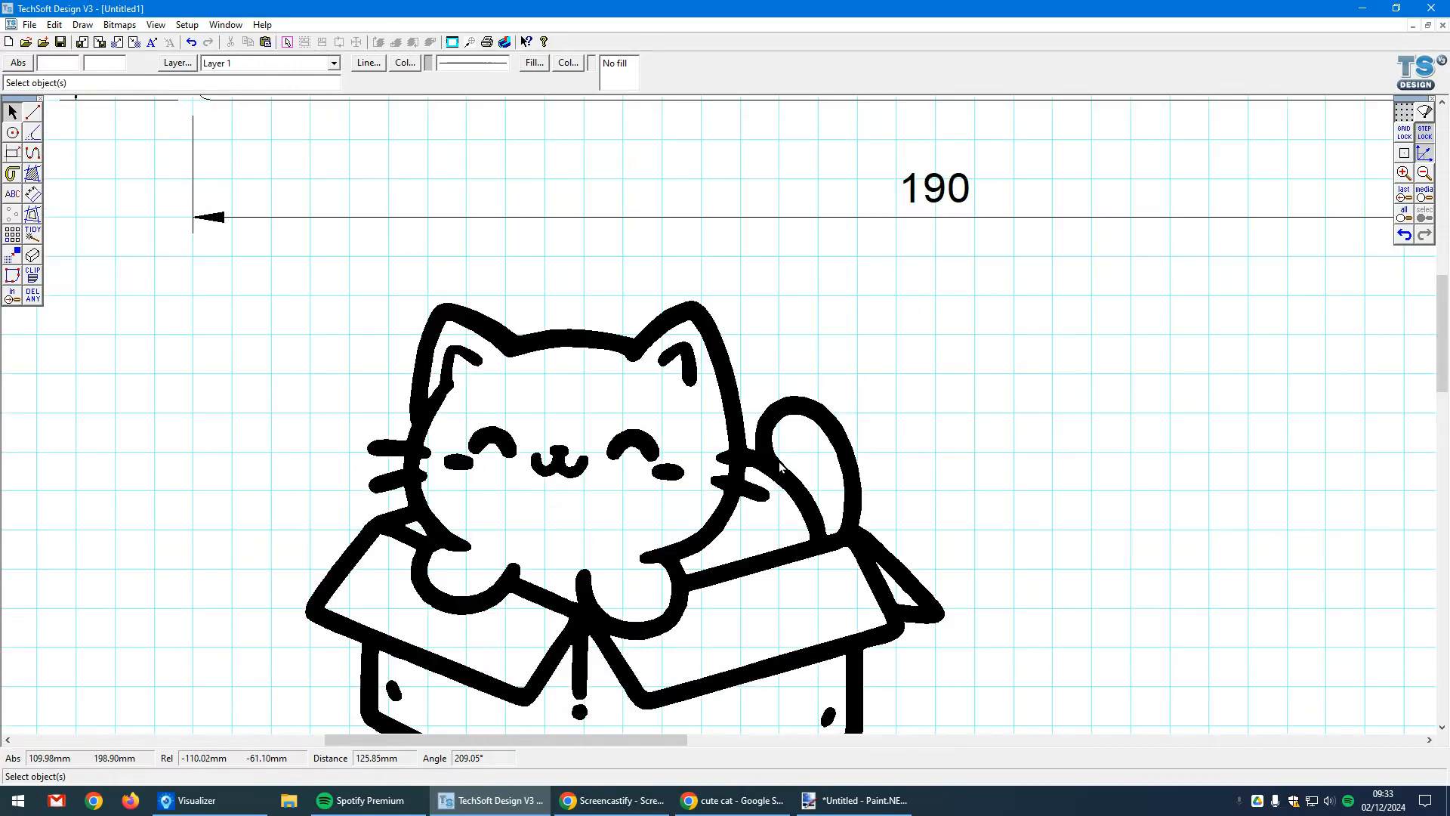
left_click(771, 461)
scroll(758, 238, "down", 1)
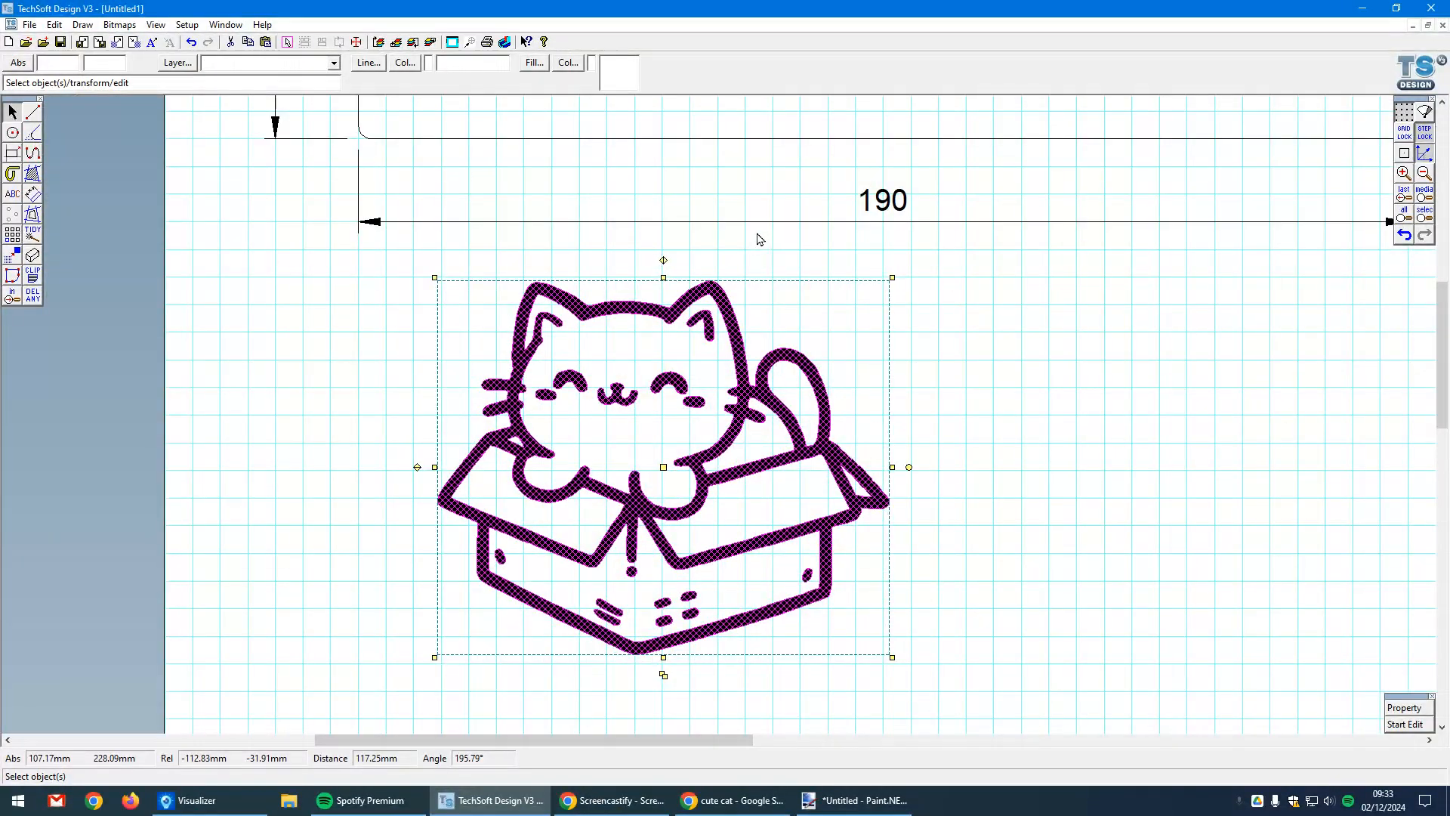
left_click(986, 501)
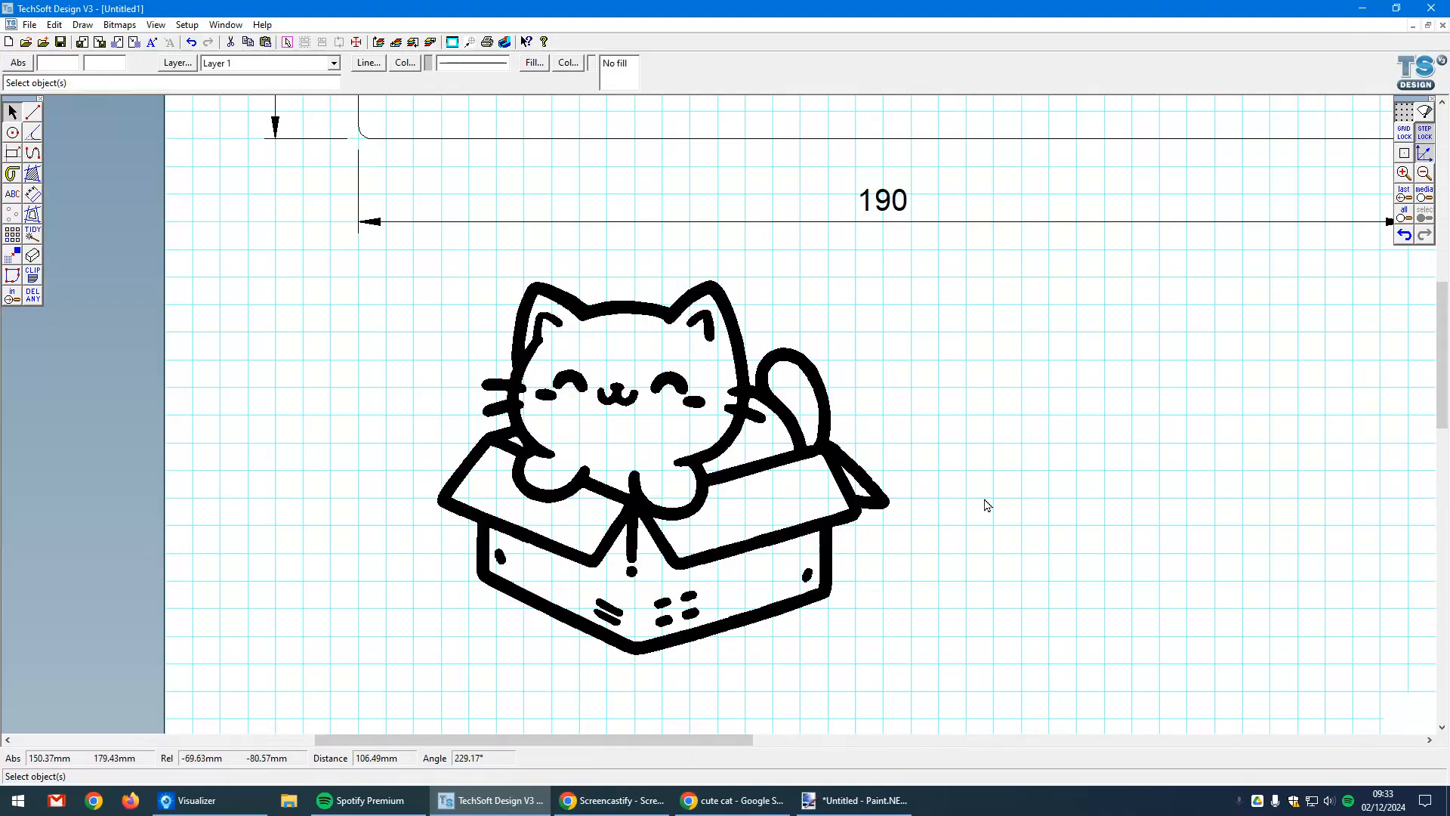
Step: Try to reshape the vector cat by pulling an outline node on its tail far outwards, and undo the change
left_click(858, 517)
left_click(1406, 725)
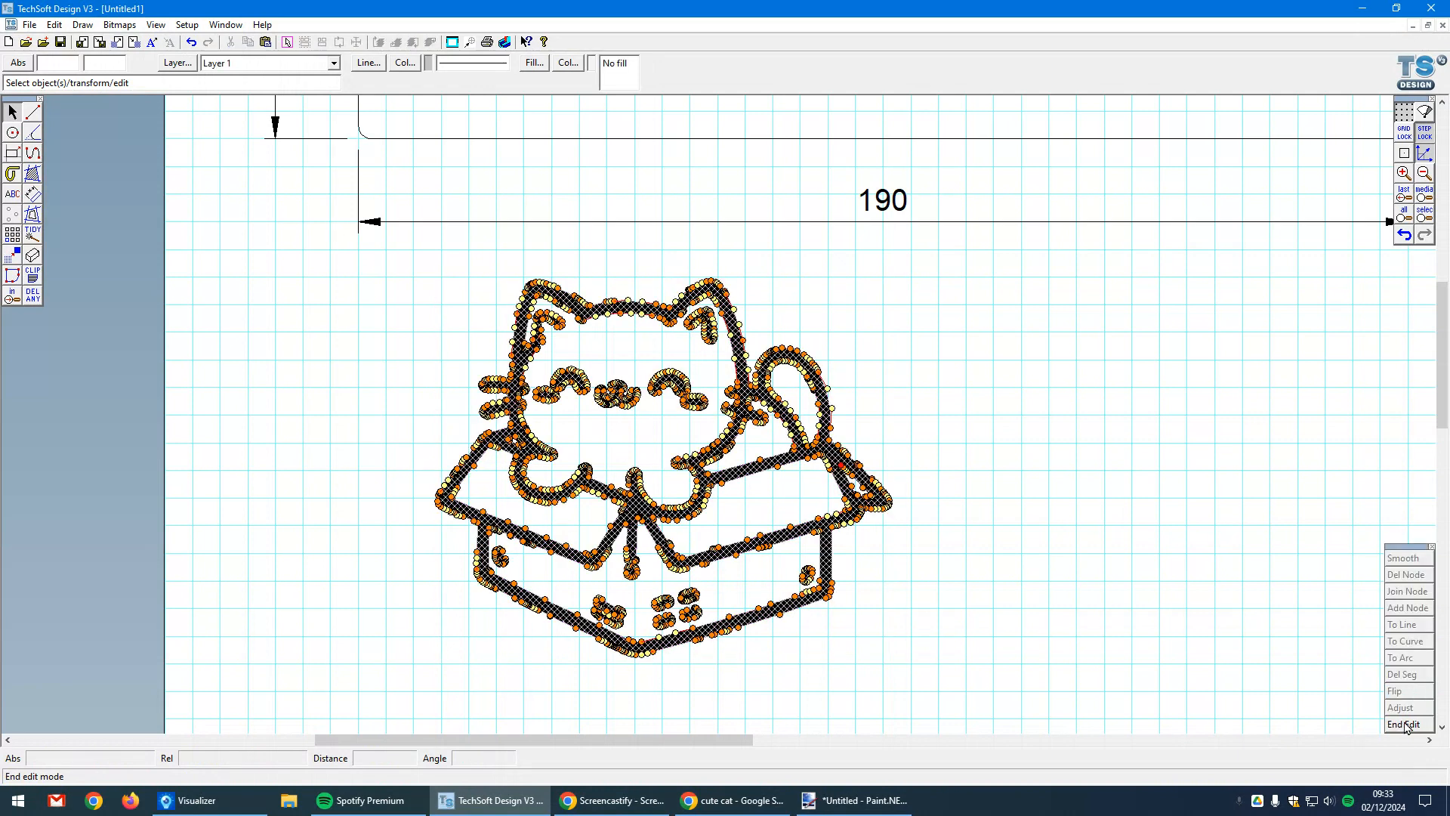
scroll(842, 510, "up", 3)
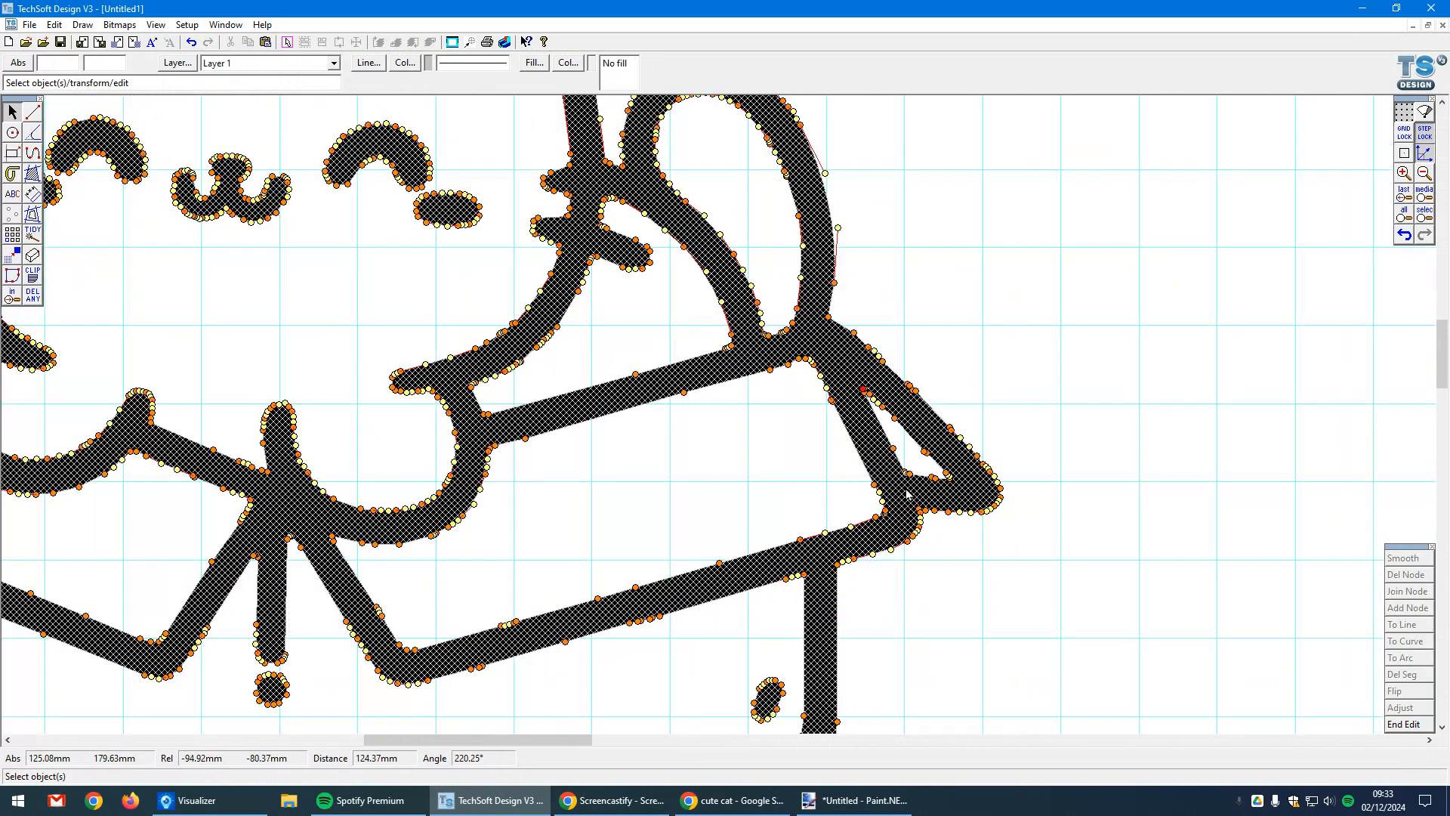
scroll(908, 494, "down", 3)
scroll(894, 392, "up", 1)
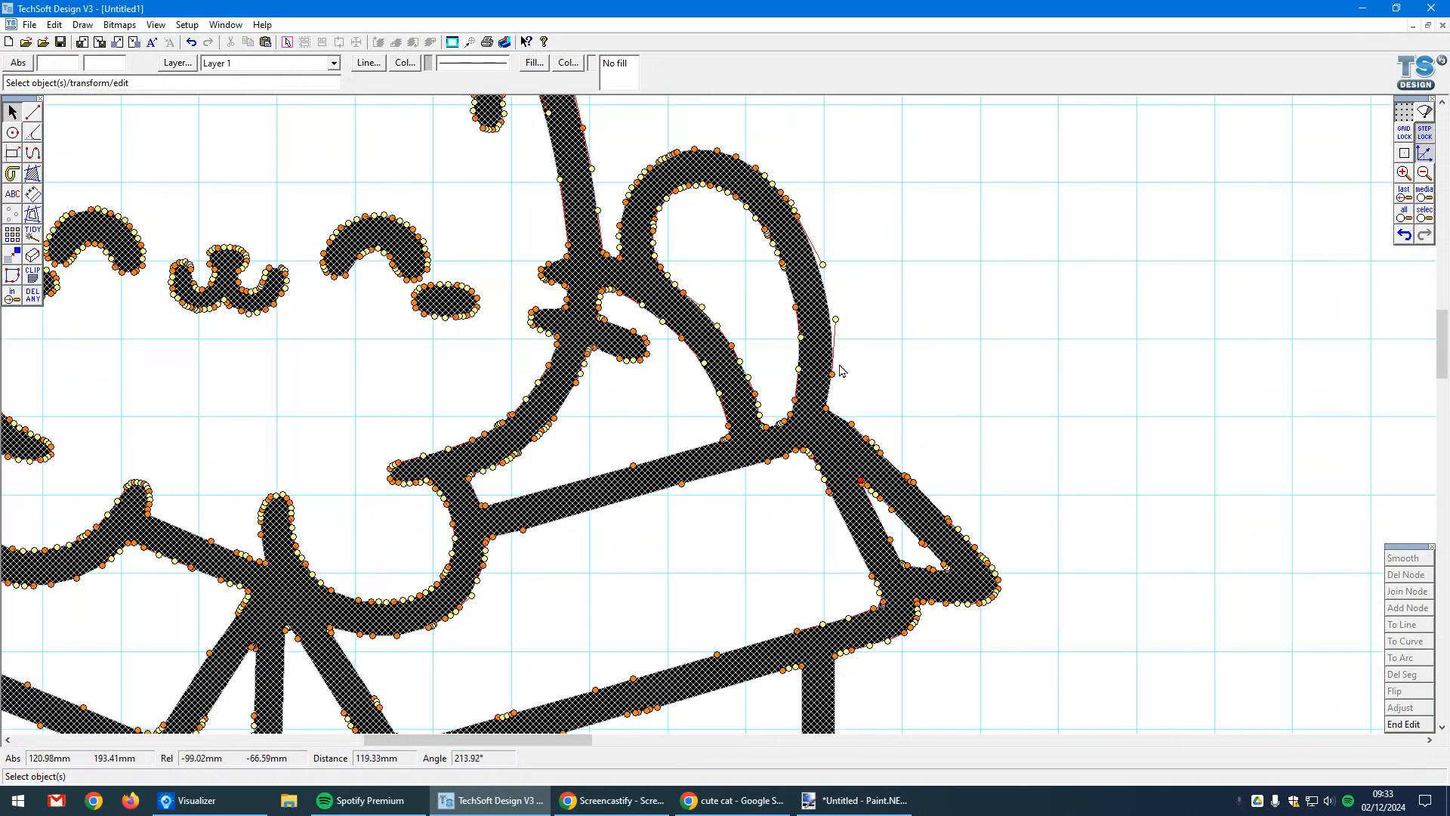
left_click_drag(833, 373, 1246, 320)
scroll(1149, 374, "down", 3)
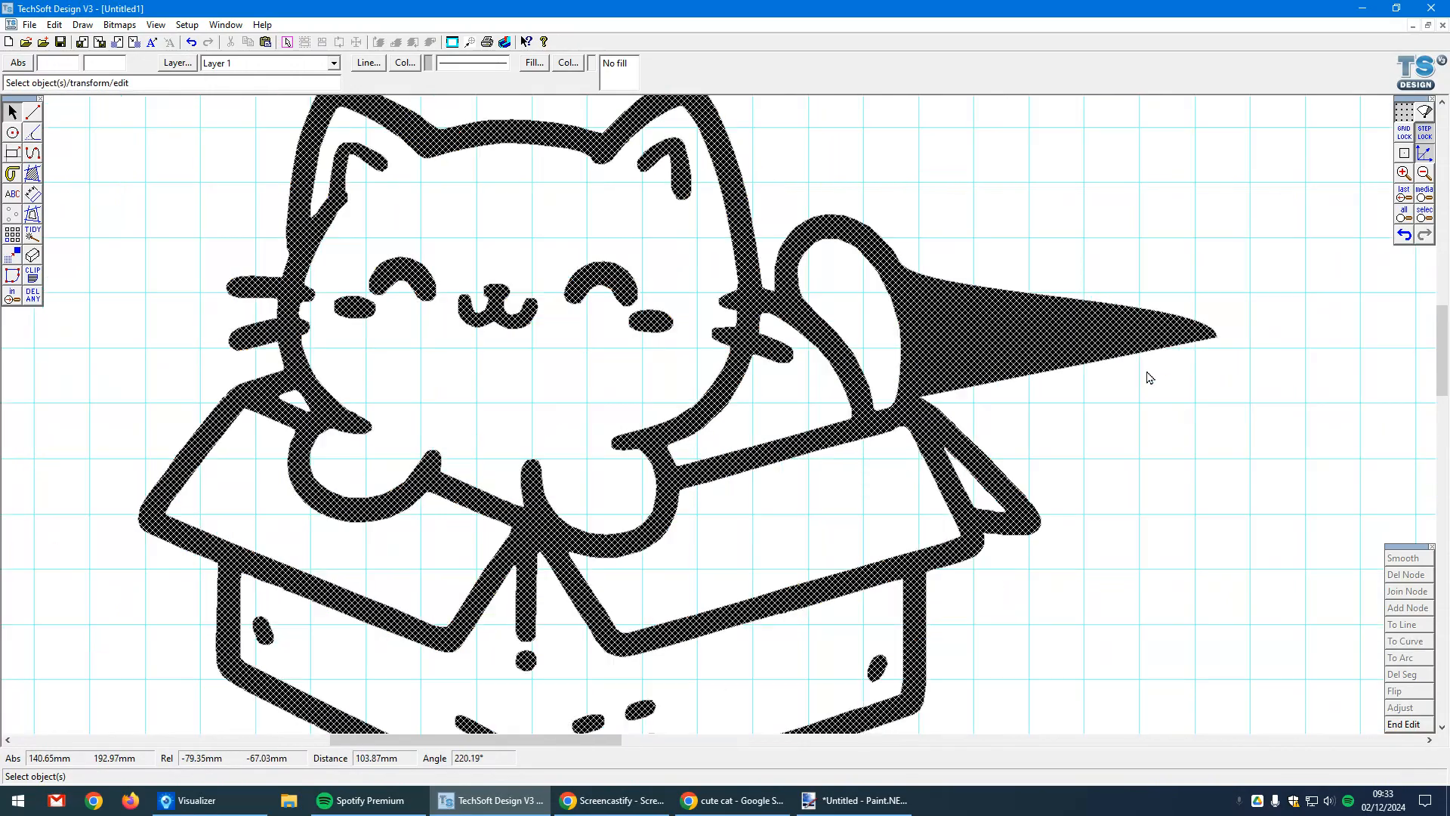
left_click(1184, 405)
left_click(1193, 479)
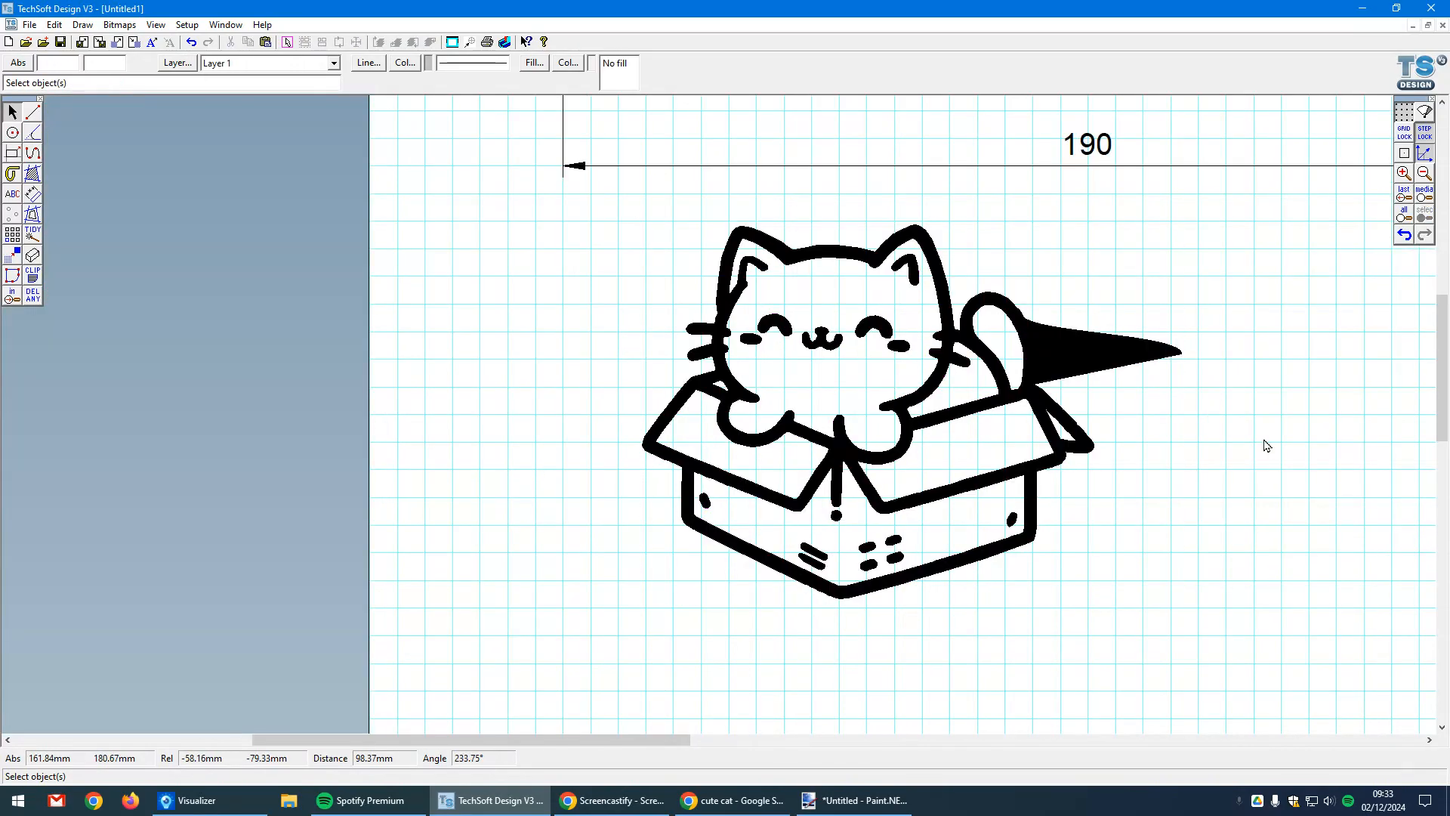
left_click(1404, 235)
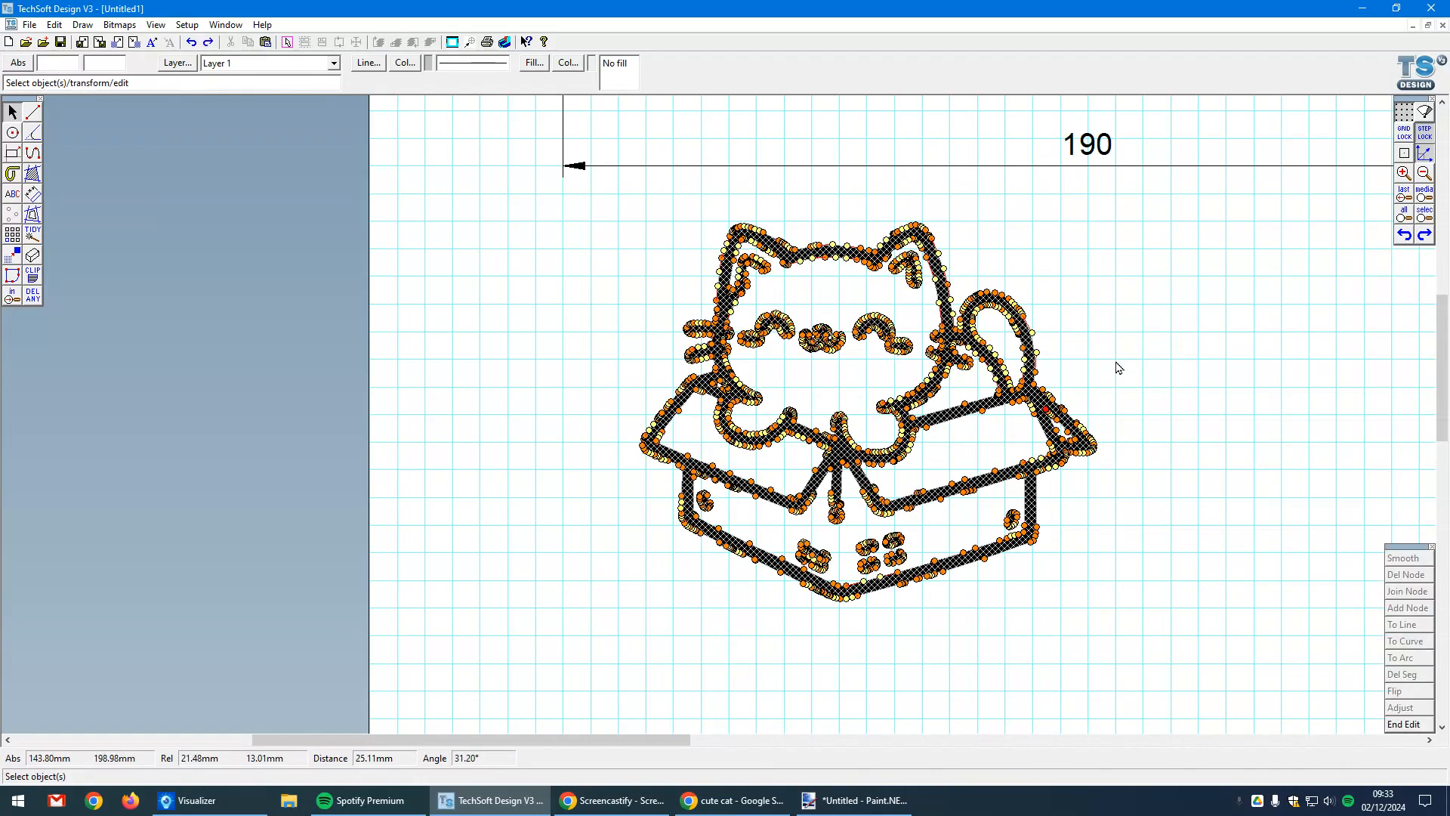
left_click(1404, 724)
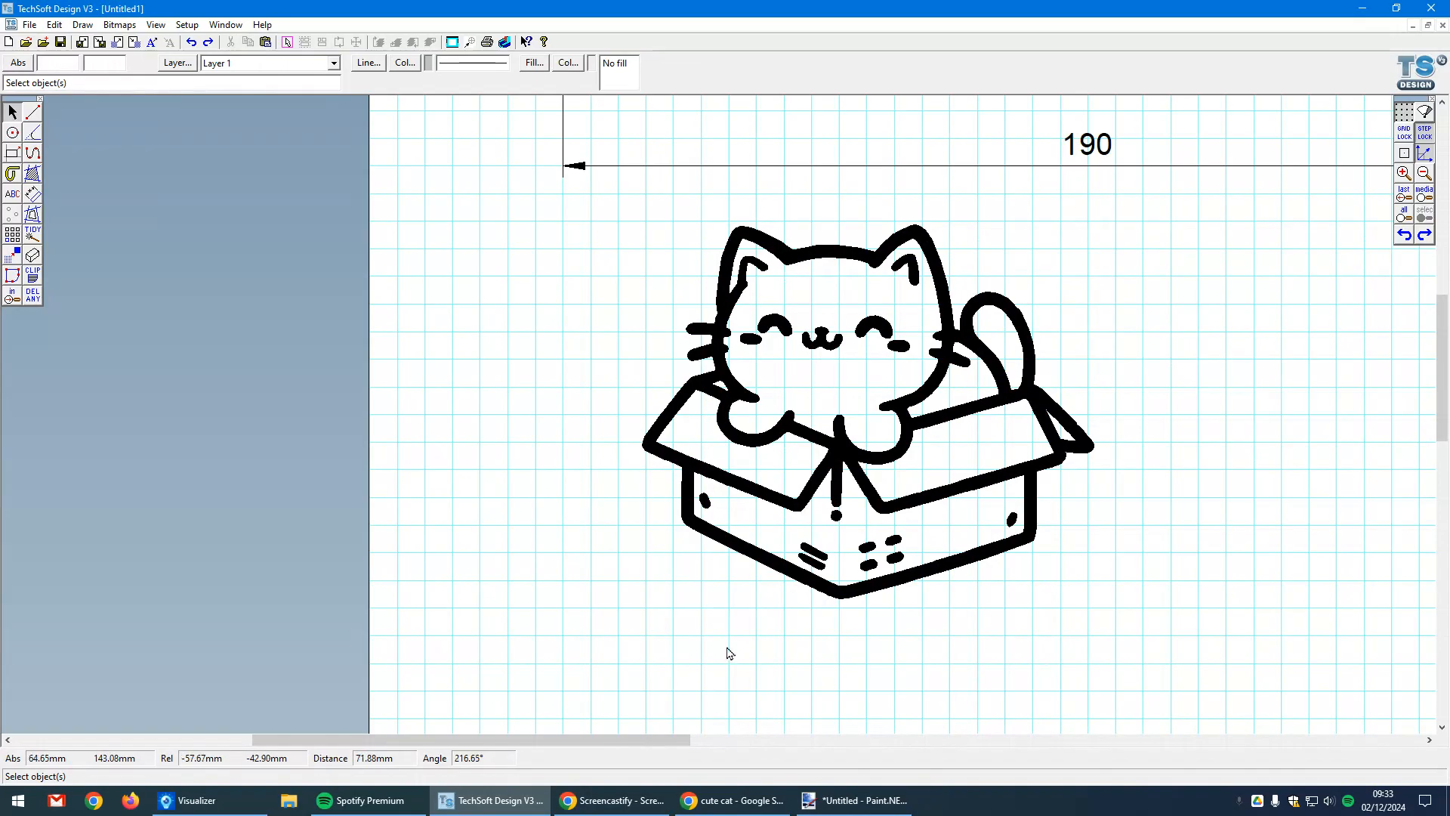
Step: Scale the vector cat down and place it inside the ruler outline, just below the 0 and 1 marks
left_click(834, 591)
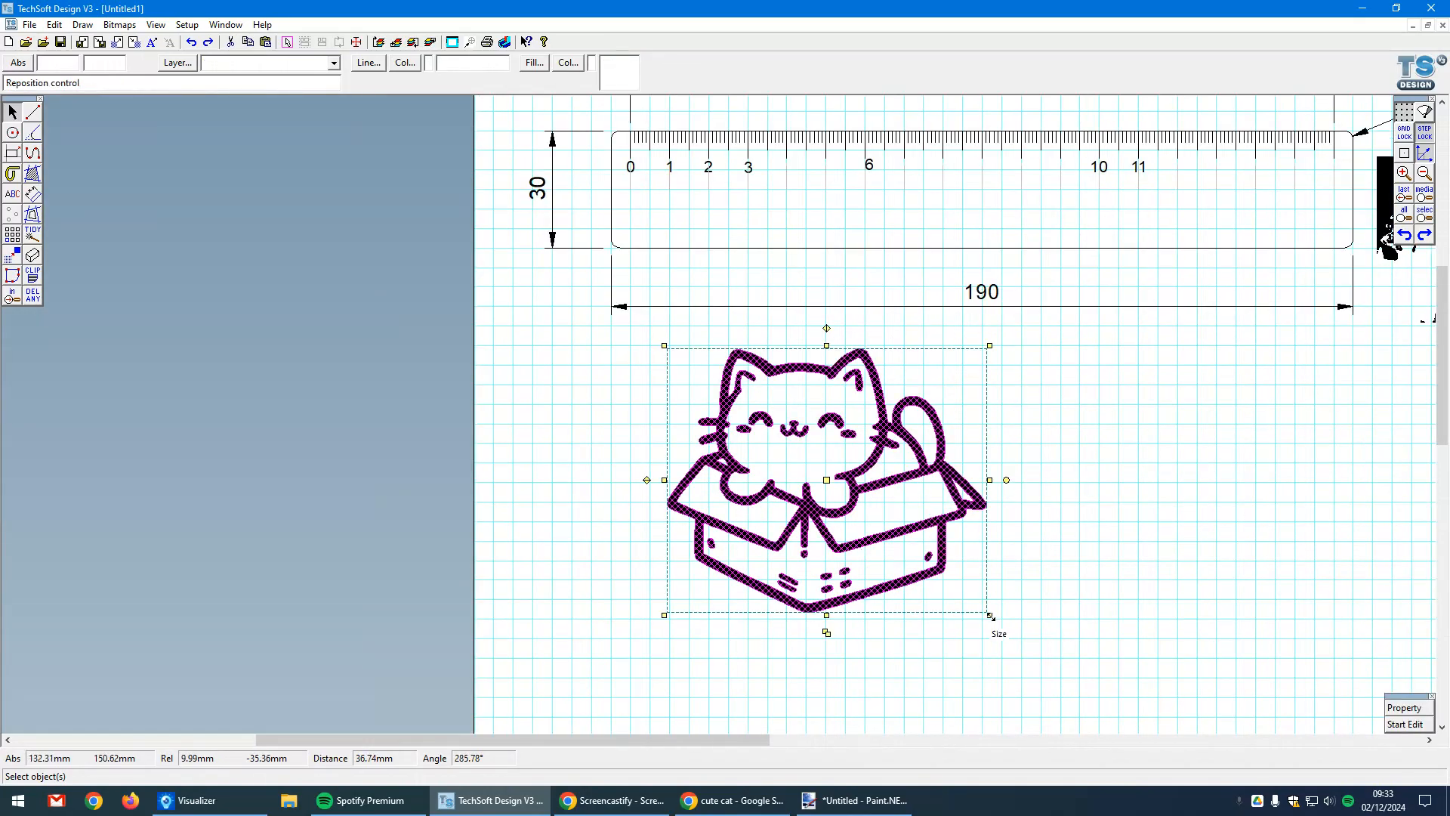
left_click_drag(839, 477, 834, 475)
left_click_drag(727, 398, 680, 230)
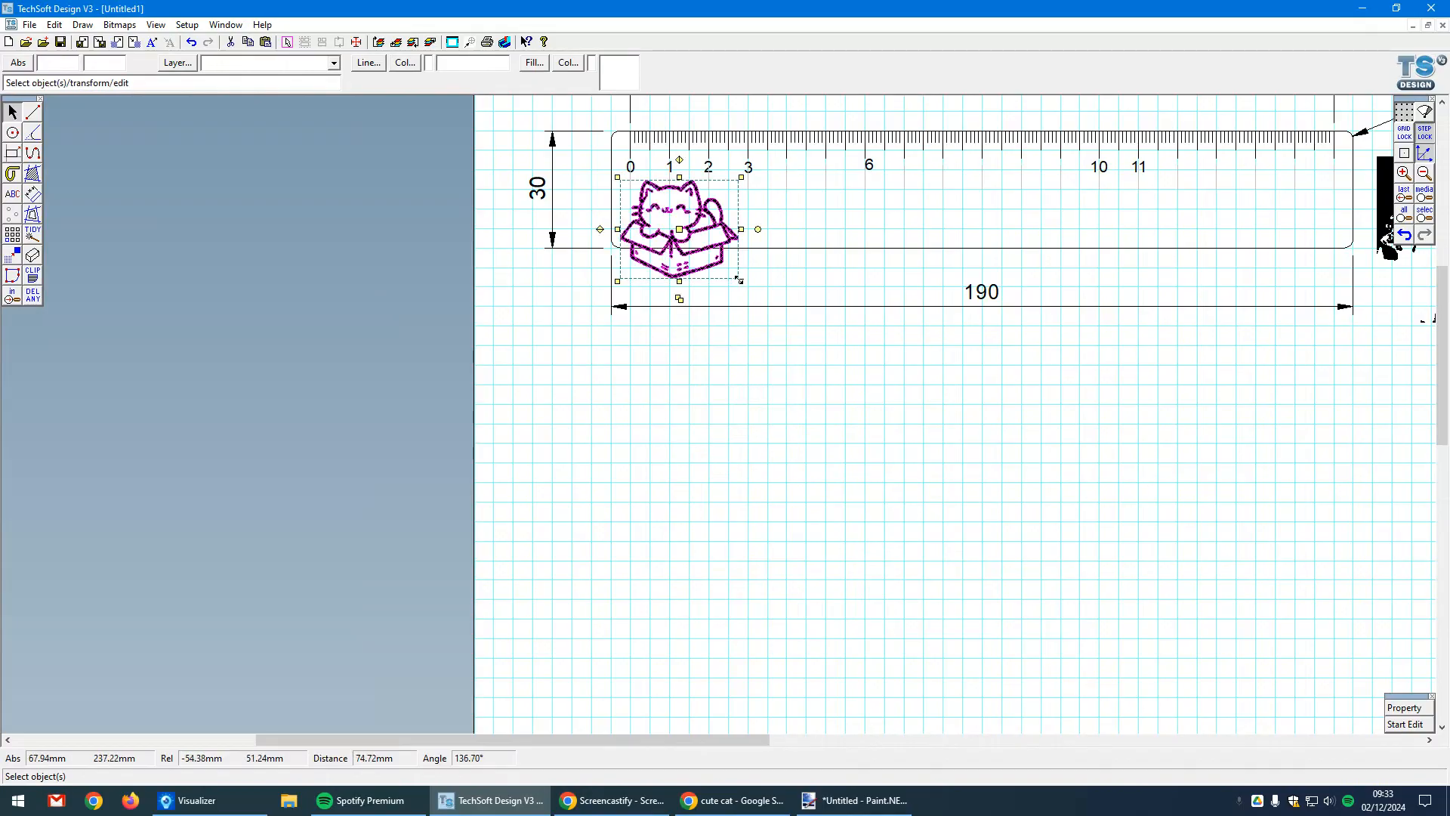
left_click_drag(739, 281, 692, 240)
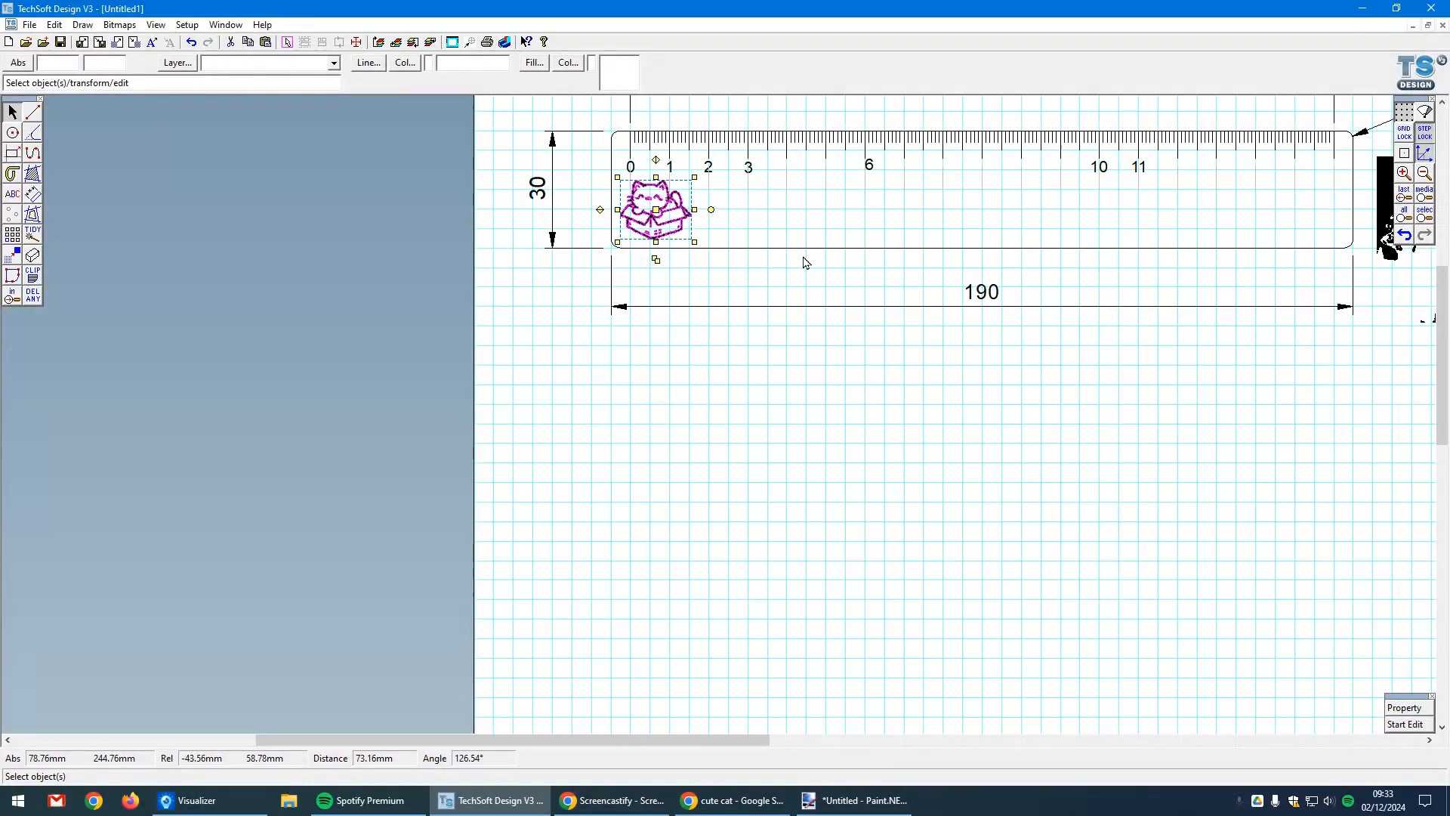
left_click(804, 411)
scroll(541, 478, "down", 1)
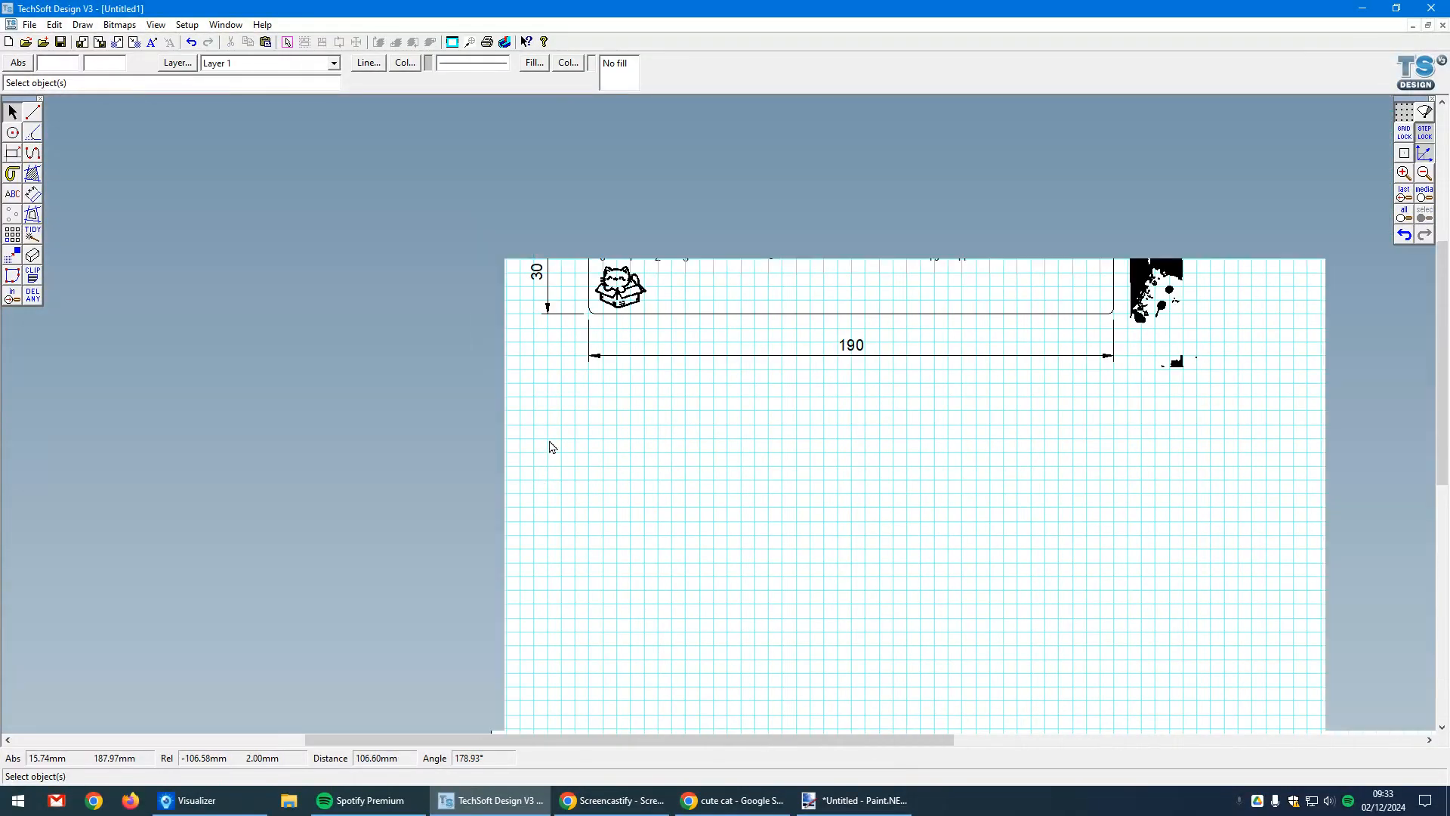
scroll(702, 355, "up", 2)
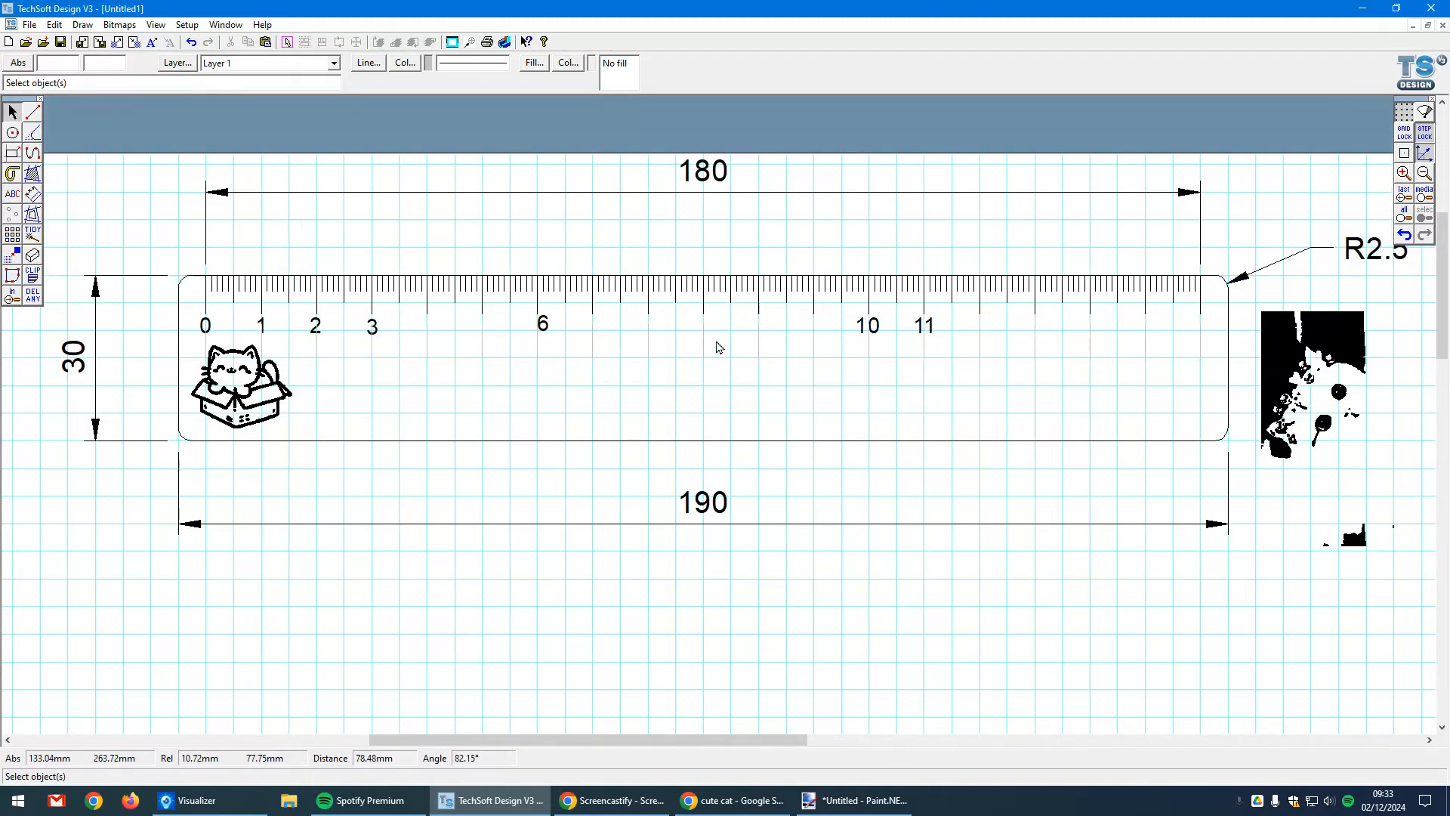